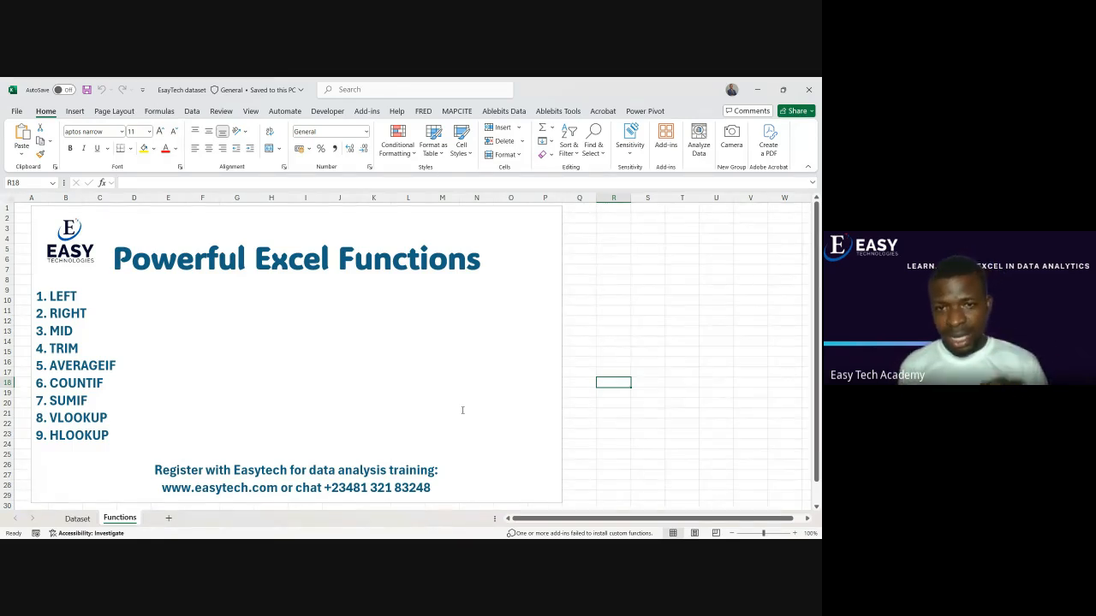
# Review the column headers on the Dataset sheet one by one, from Customer_ID through Profit
pyautogui.click(77, 518)
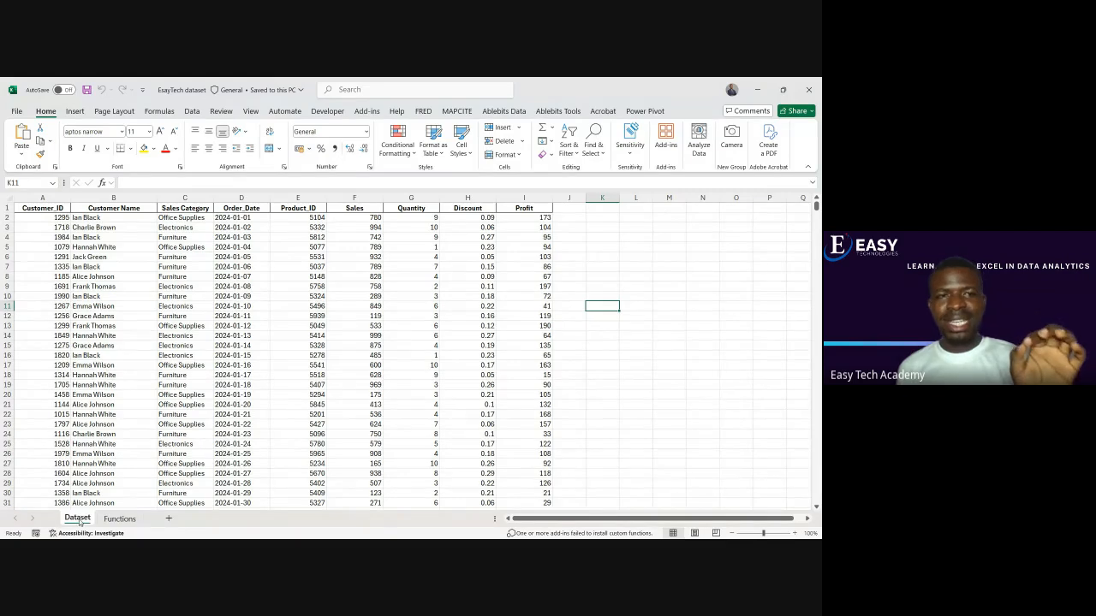
pyautogui.click(40, 211)
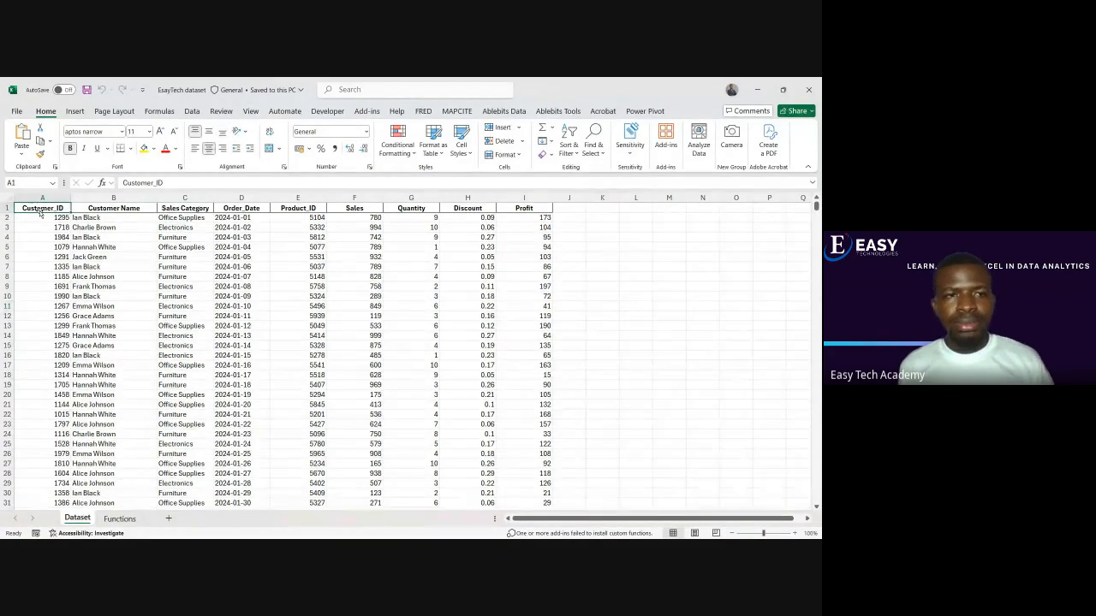
pyautogui.click(113, 209)
pyautogui.click(181, 210)
pyautogui.click(229, 211)
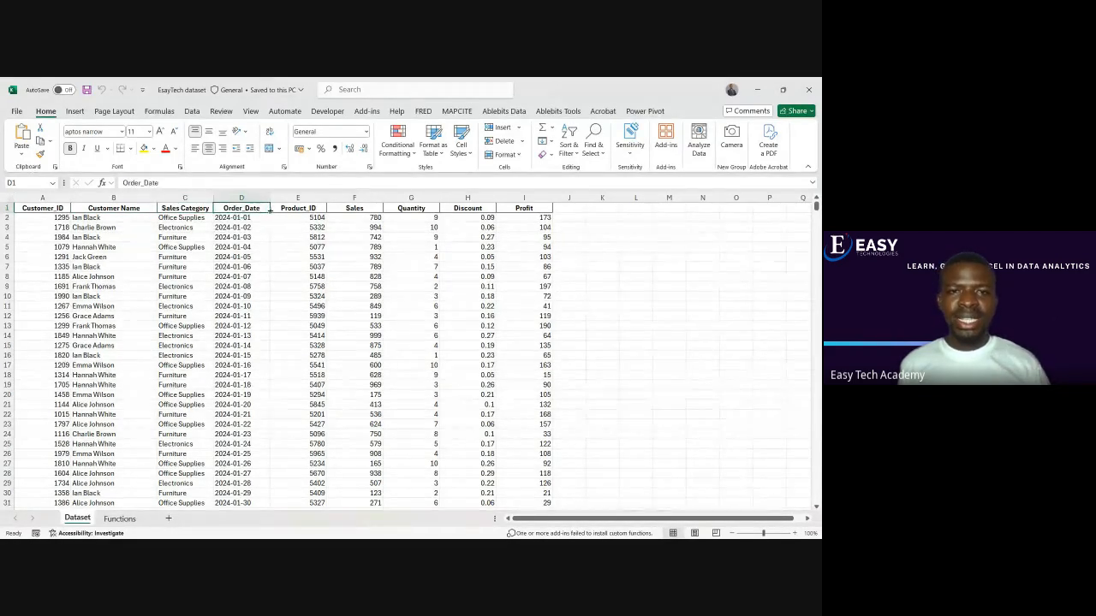
pyautogui.click(294, 210)
pyautogui.click(353, 211)
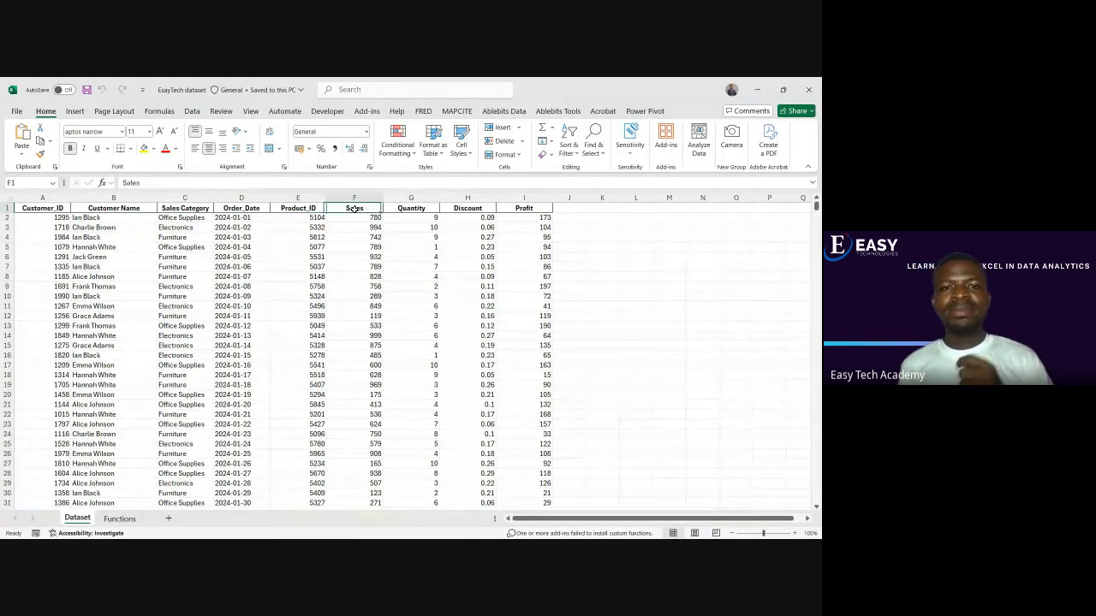
pyautogui.click(413, 210)
pyautogui.click(469, 210)
pyautogui.click(520, 211)
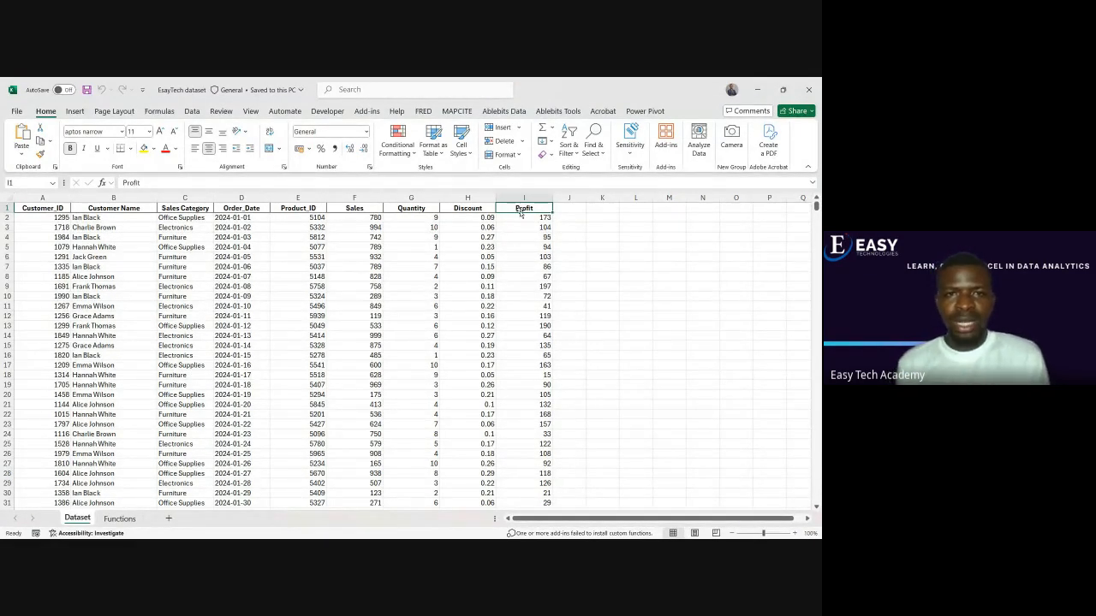
# Examine the first record's values across the columns, from Customer_ID through Profit
pyautogui.click(64, 220)
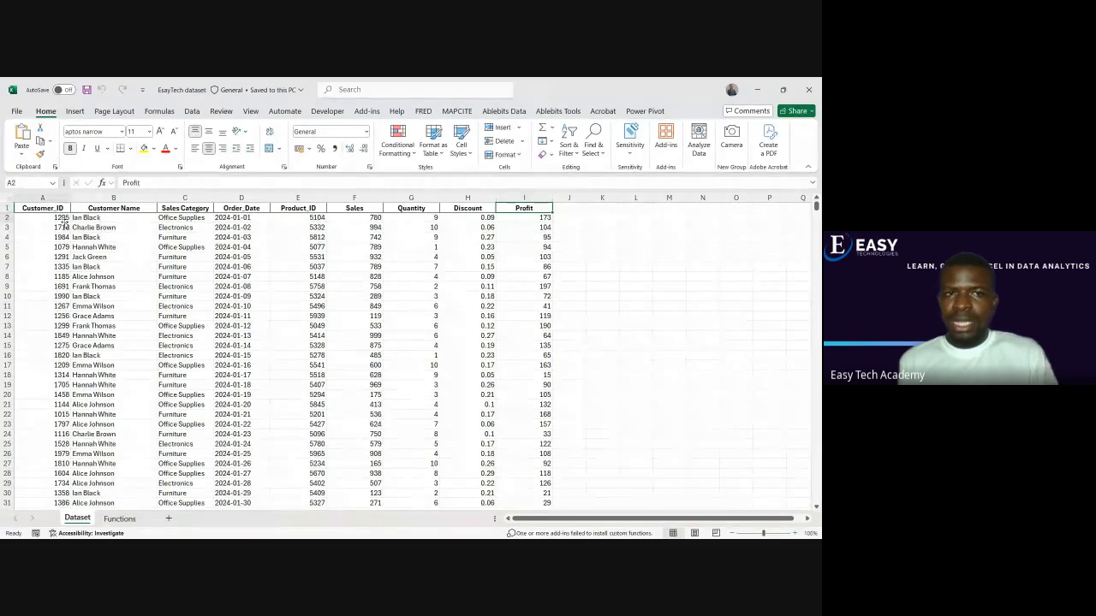
pyautogui.click(88, 219)
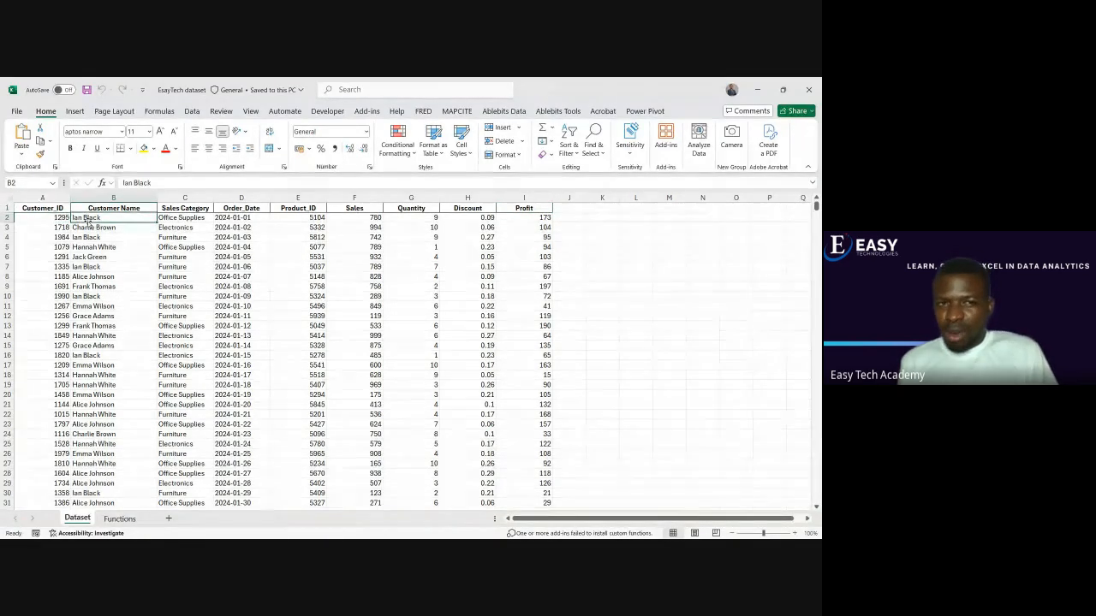
pyautogui.click(176, 219)
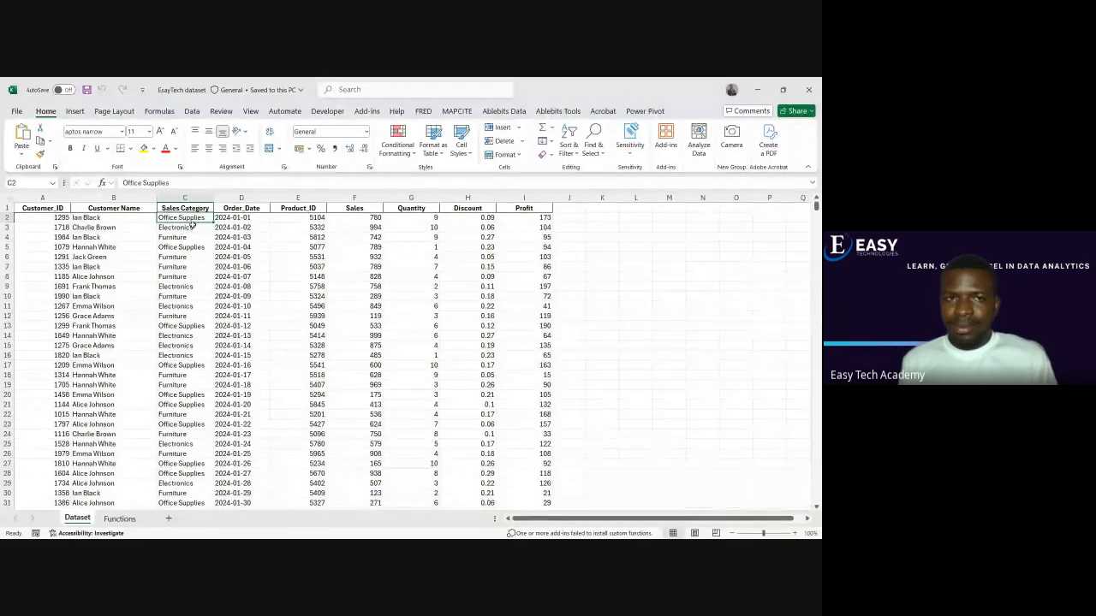
pyautogui.click(246, 218)
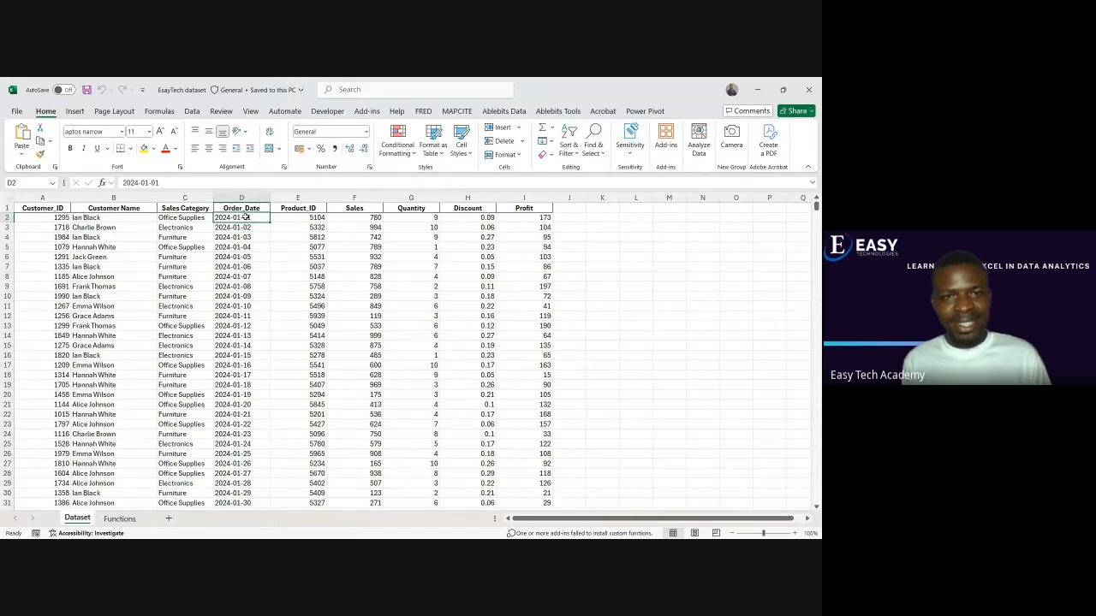
pyautogui.click(295, 220)
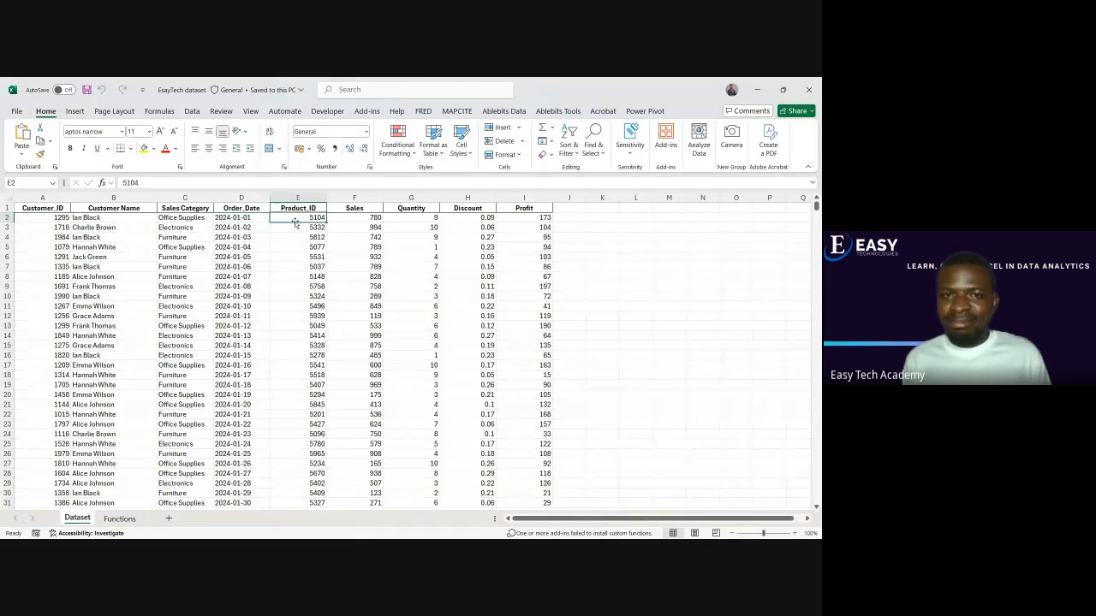
pyautogui.click(375, 219)
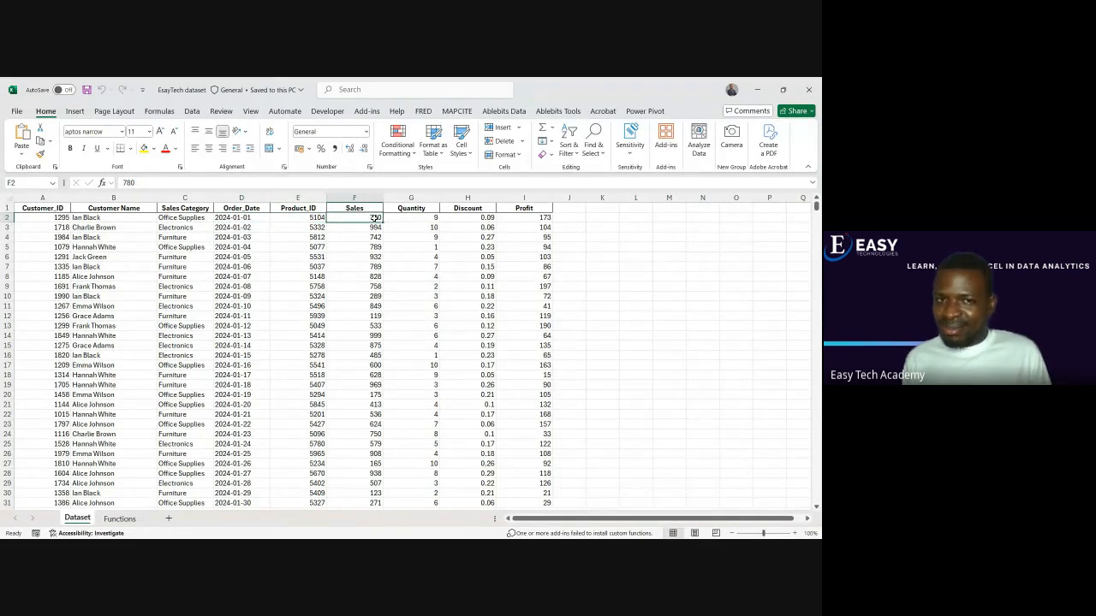
pyautogui.click(418, 218)
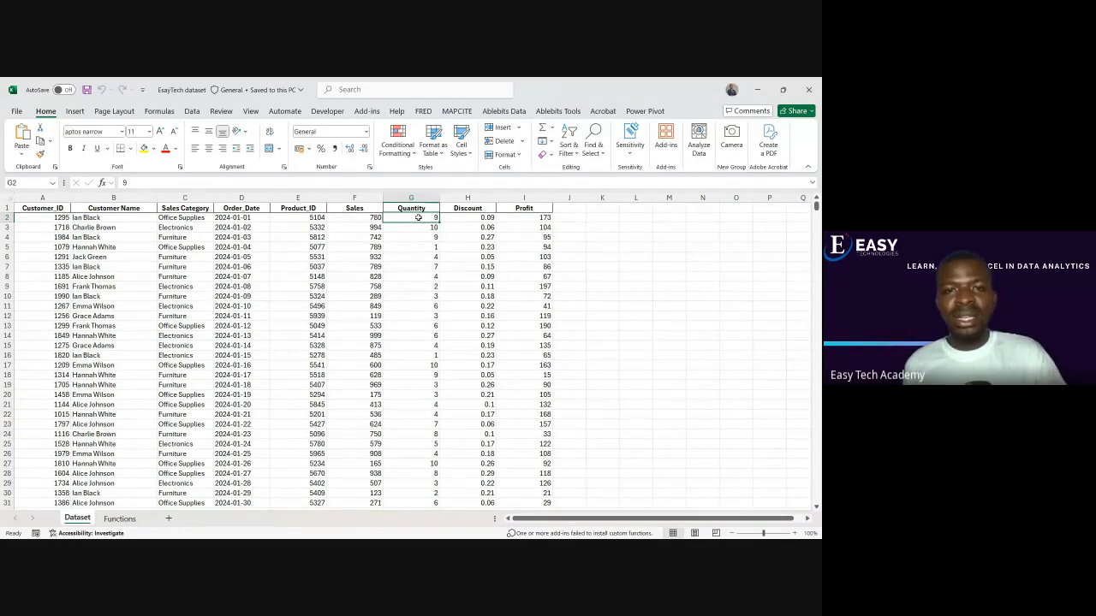
pyautogui.click(99, 226)
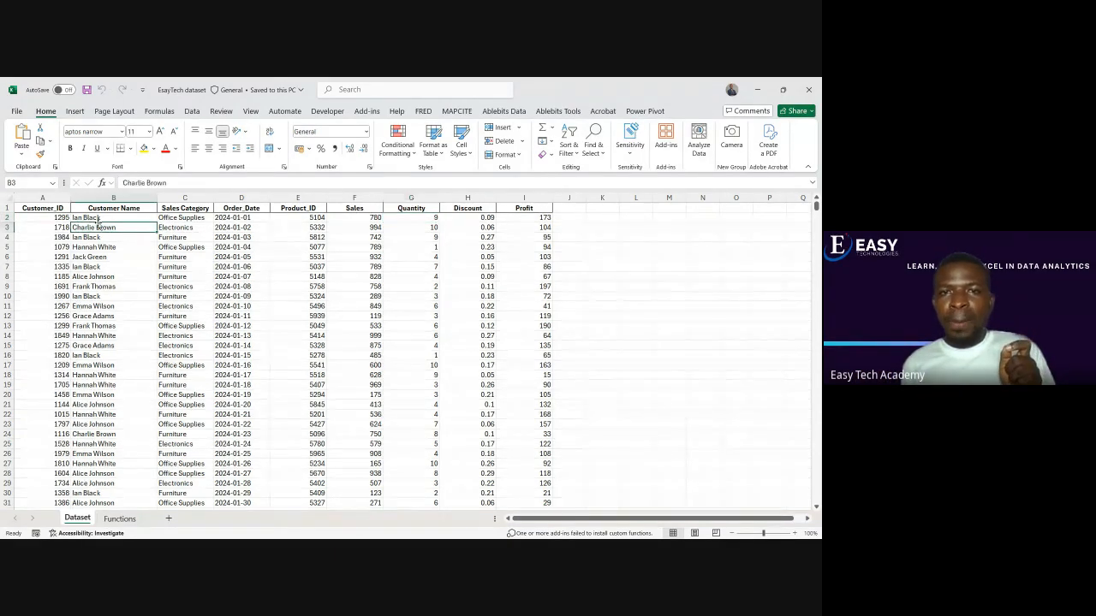
pyautogui.click(116, 219)
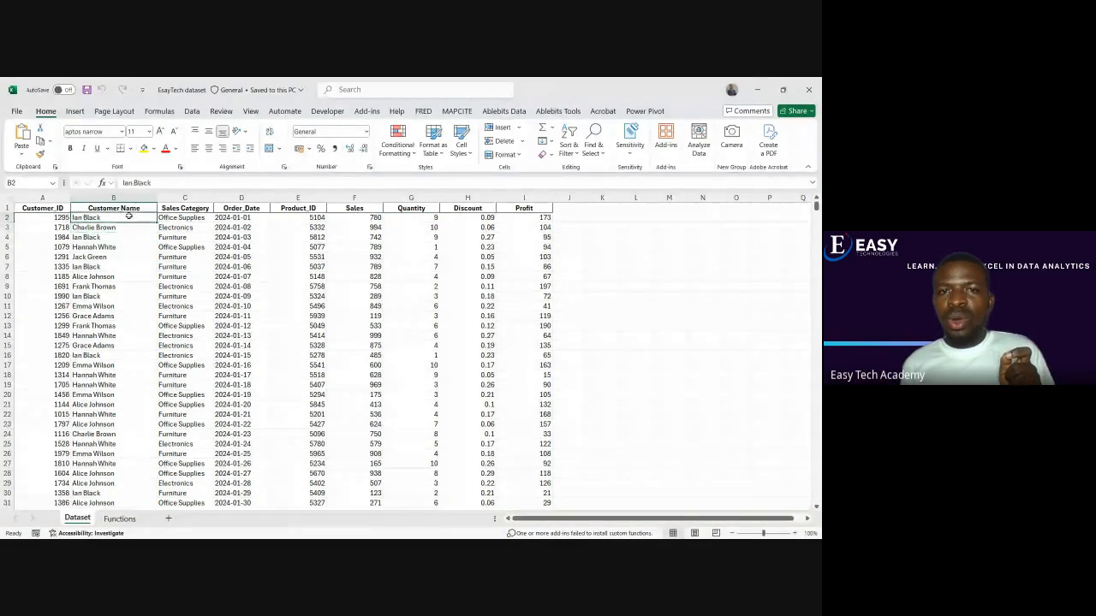
pyautogui.click(416, 216)
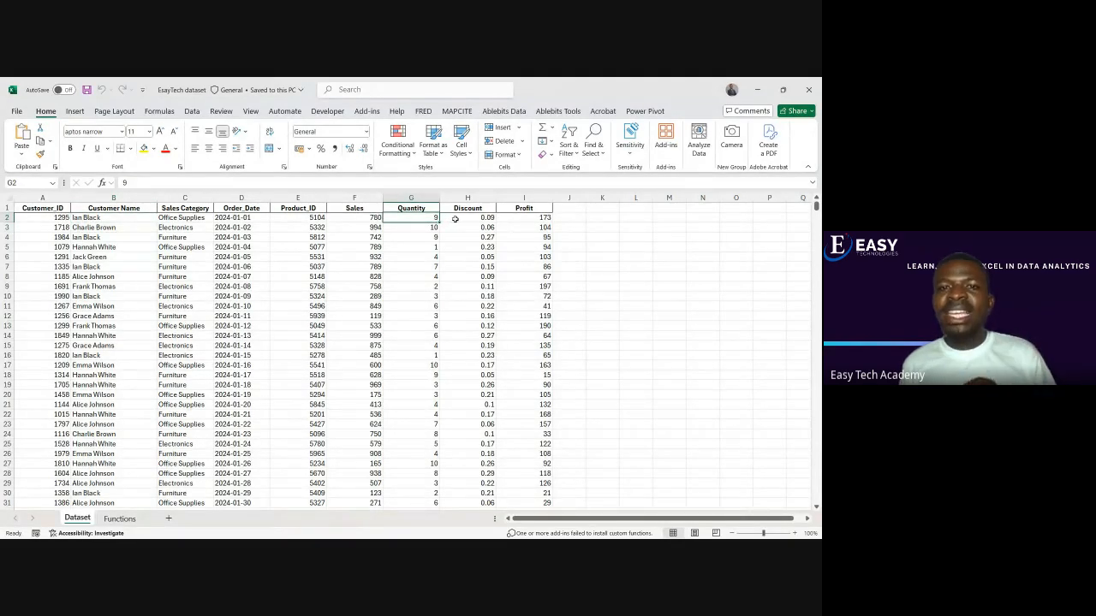
pyautogui.click(455, 218)
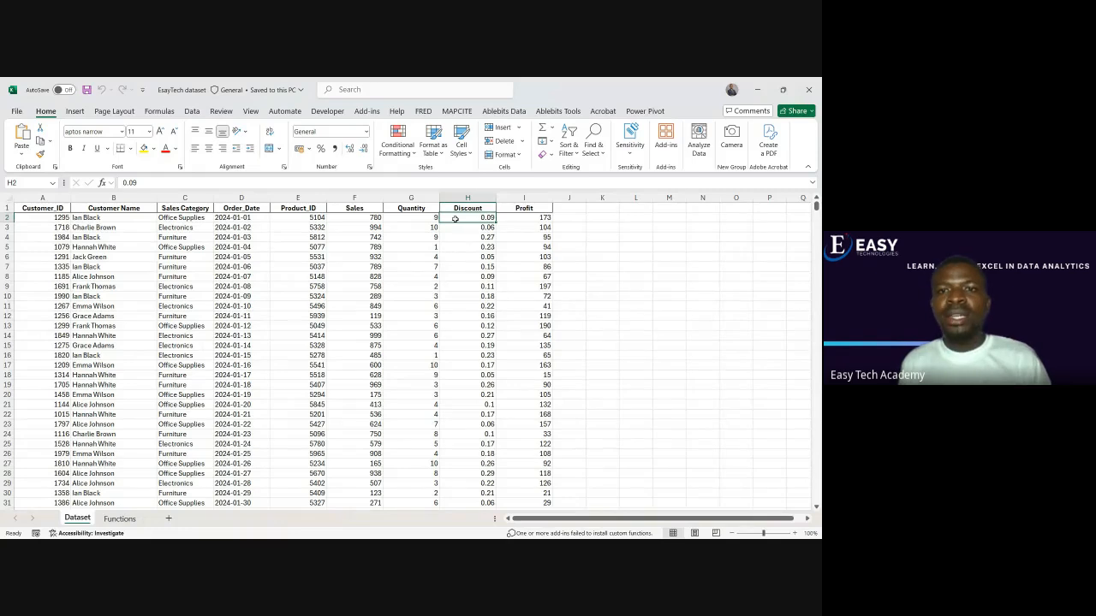
pyautogui.click(523, 218)
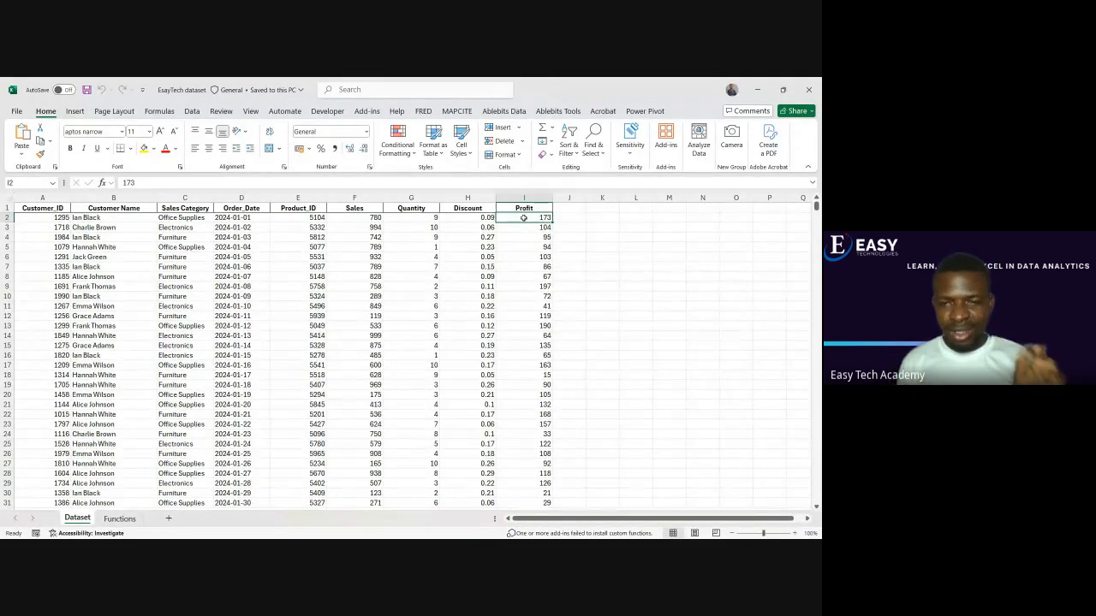
# Review the function list on the Functions sheet, and look over the Dataset sheet down to its last record
pyautogui.moveTo(518, 528)
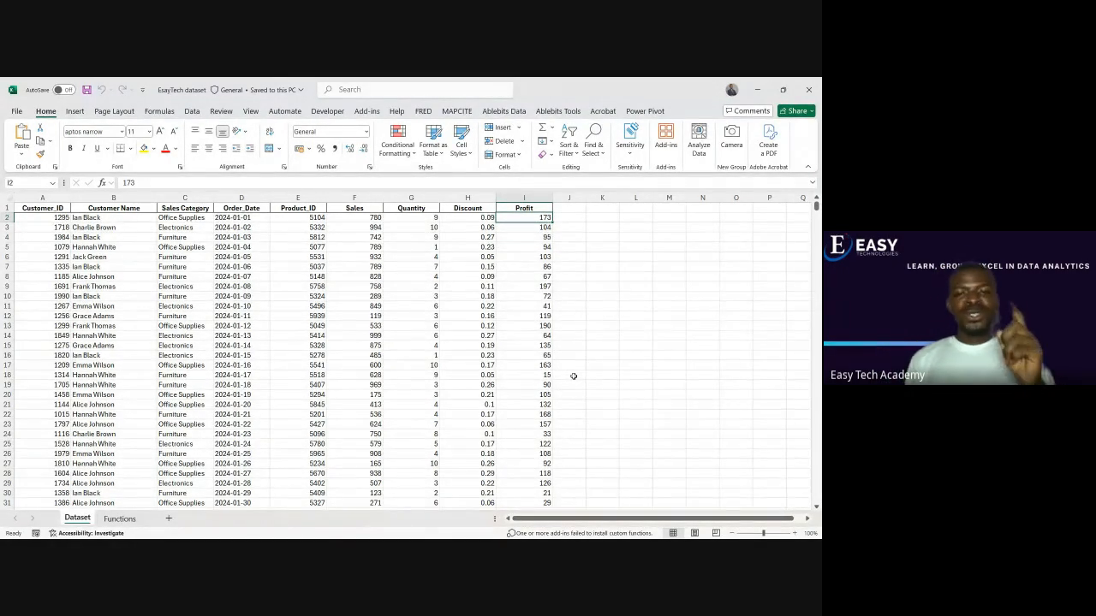
pyautogui.click(120, 518)
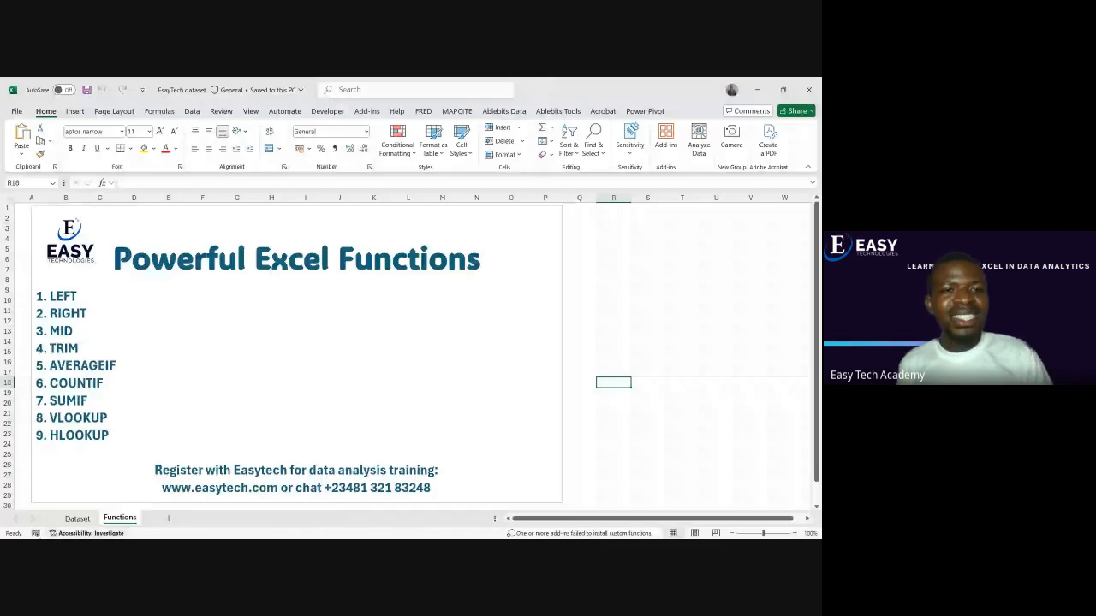
pyautogui.click(77, 519)
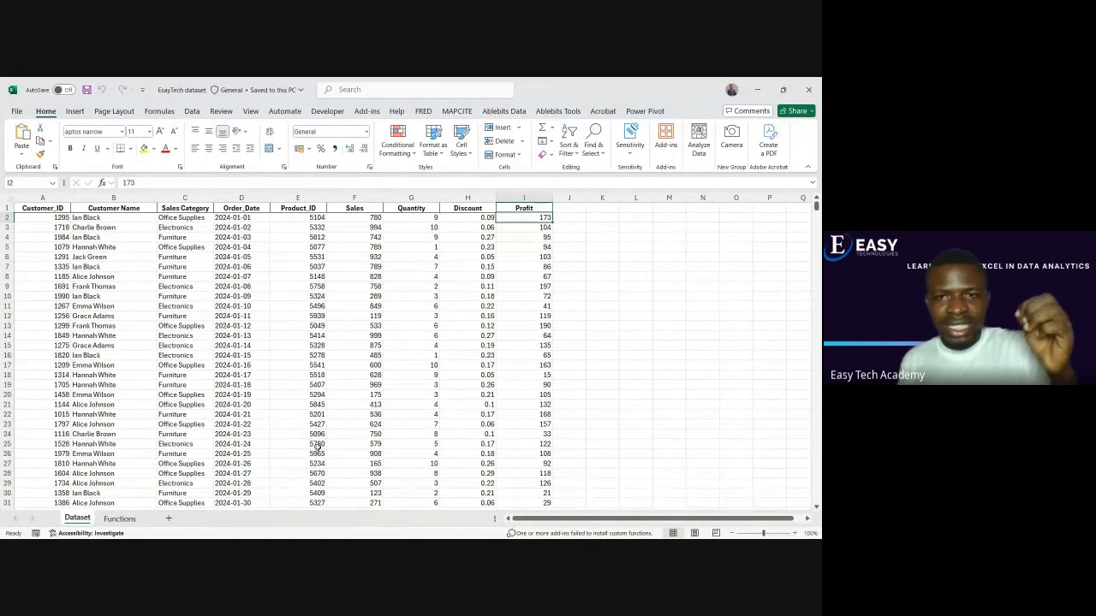
pyautogui.click(580, 210)
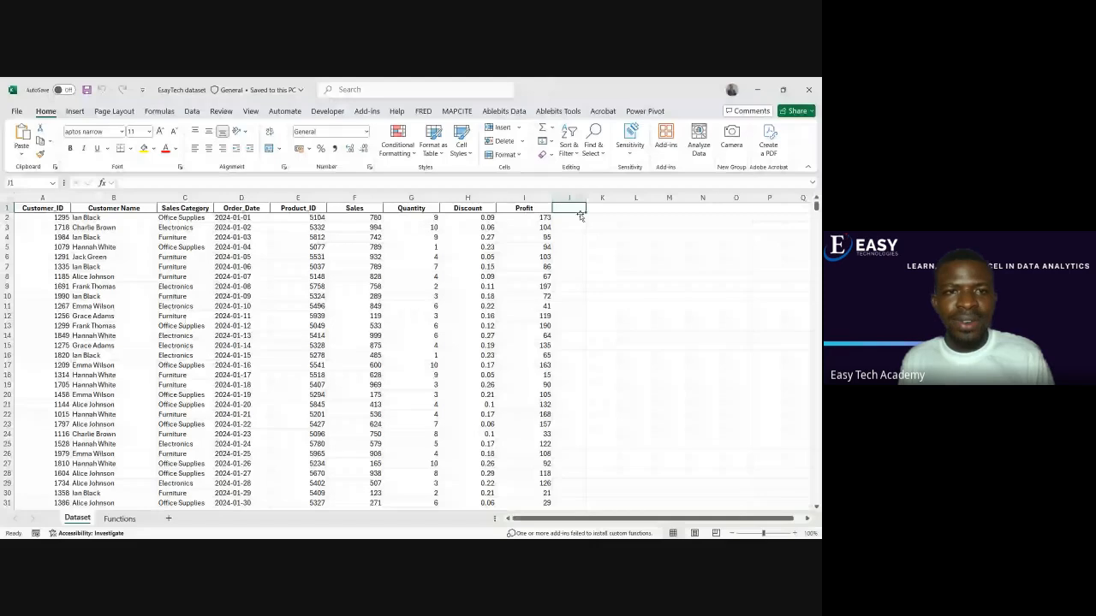
pyautogui.click(581, 219)
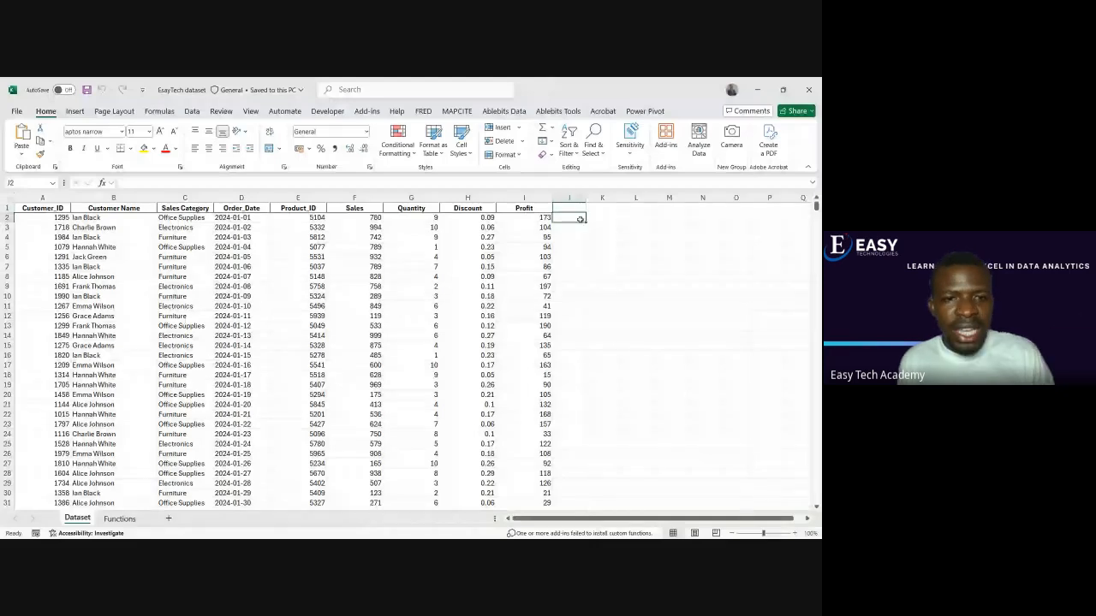
pyautogui.press('Right')
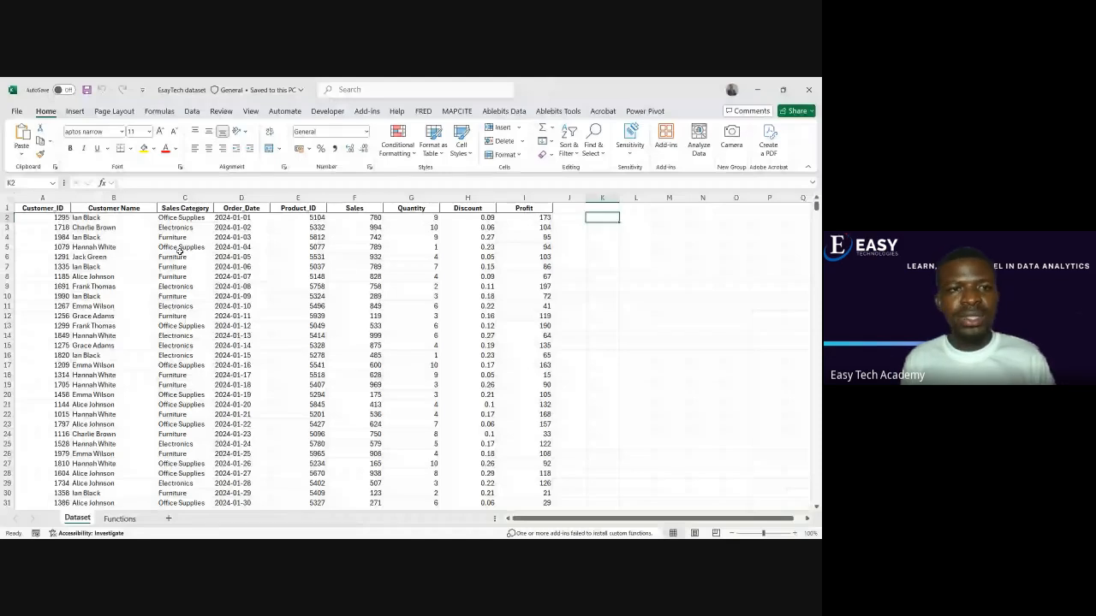
pyautogui.click(236, 237)
pyautogui.scroll(-20, 227, 362)
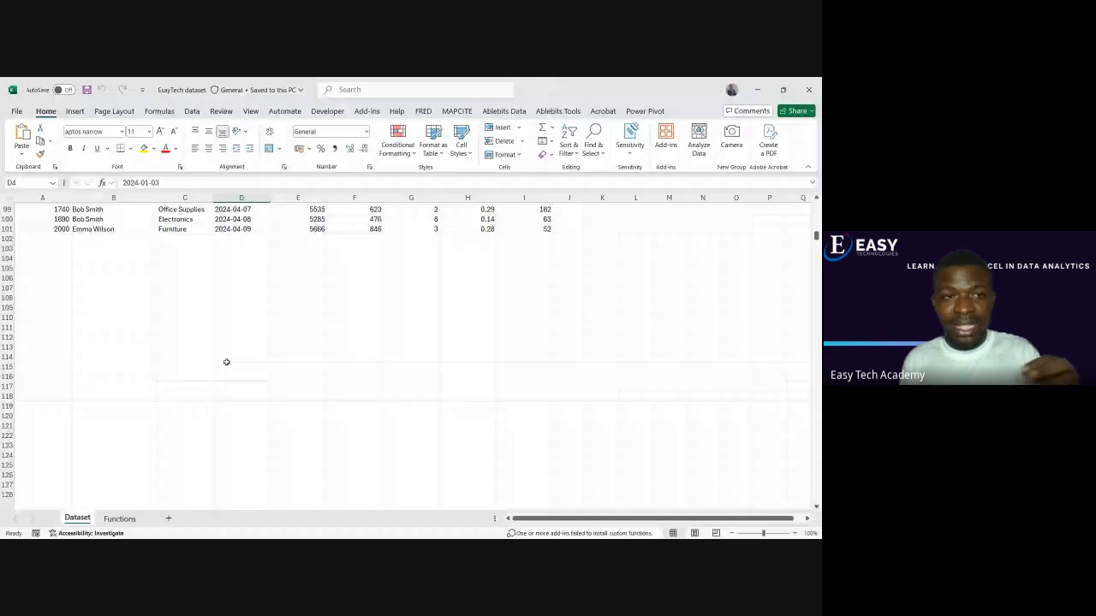
pyautogui.scroll(20, 227, 362)
# Widen the Customer_ID column slightly and select its second ID value in A3
pyautogui.click(58, 217)
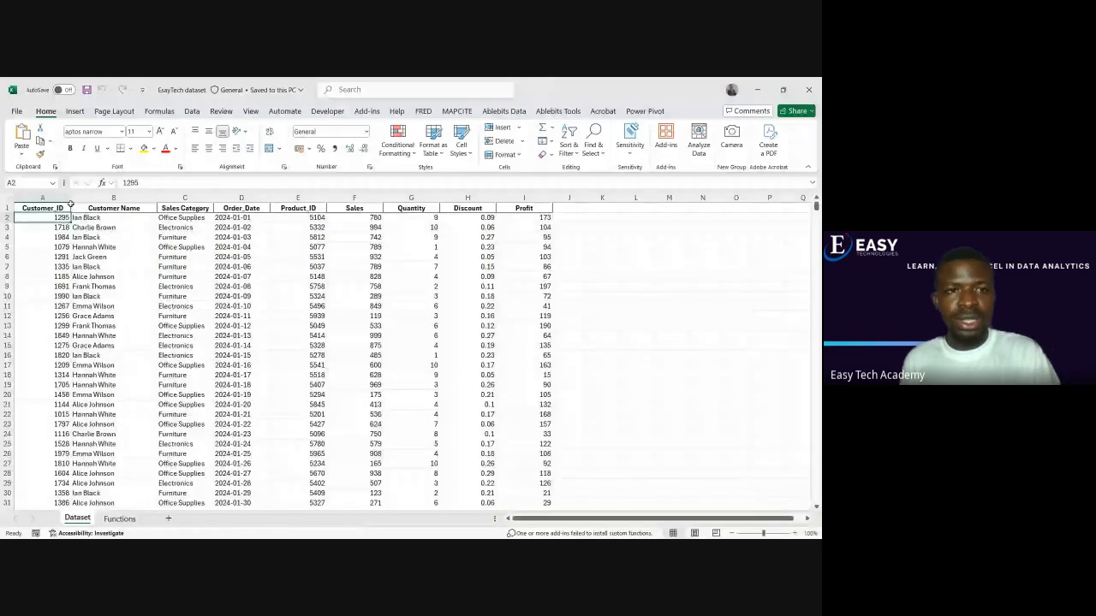
pyautogui.moveTo(70, 202); pyautogui.dragTo(88, 202)
pyautogui.click(77, 248)
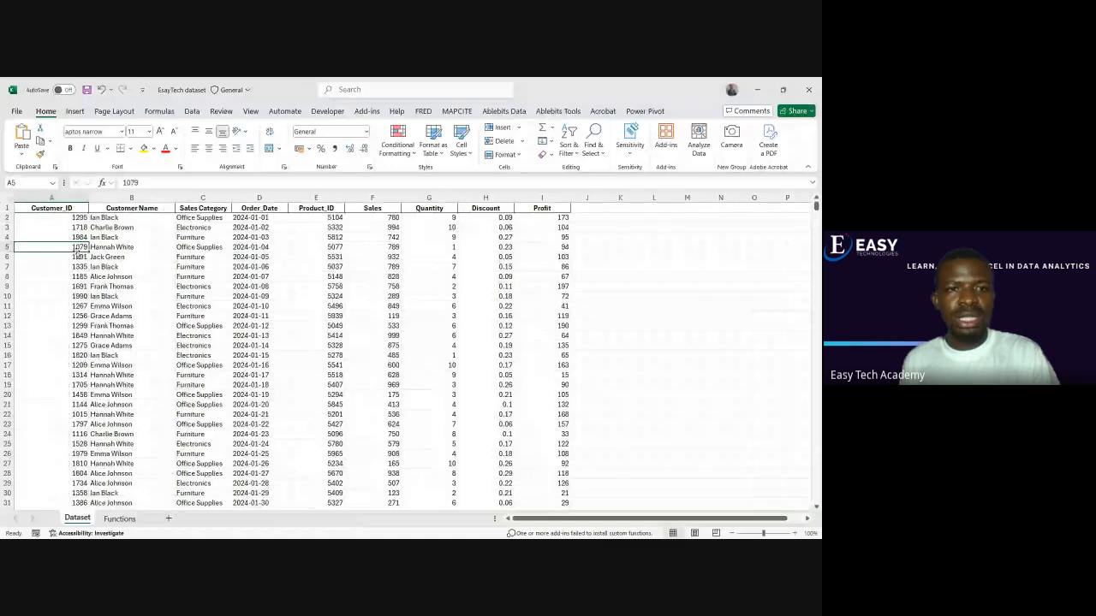
pyautogui.click(73, 219)
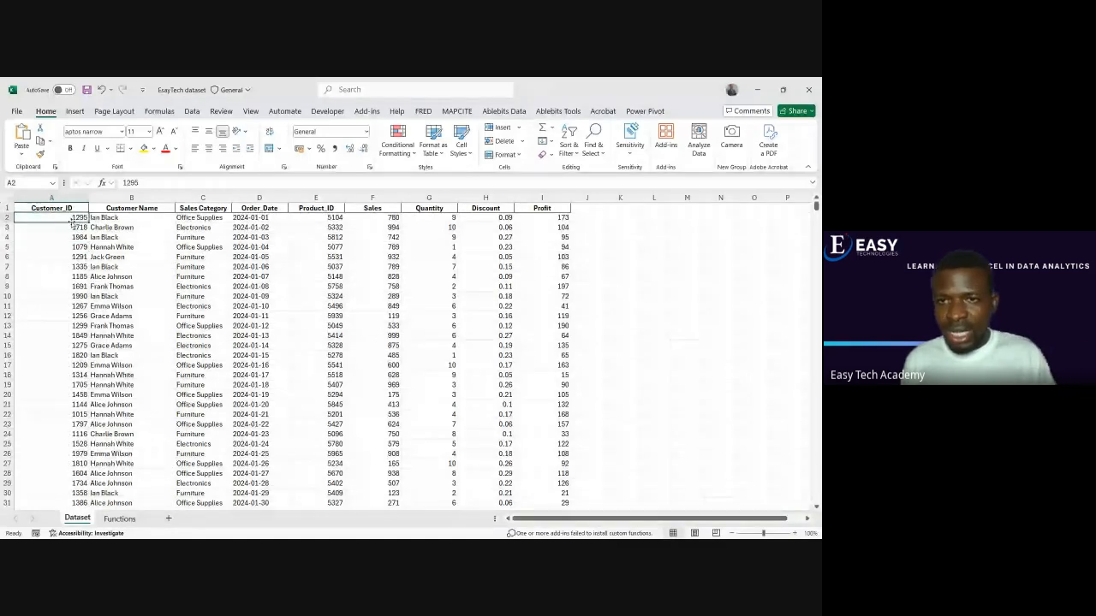
pyautogui.click(72, 227)
# Enlarge the sheet view to 115% and browse the dataset's records before returning to the first rows
pyautogui.scroll(1, 577, 234)
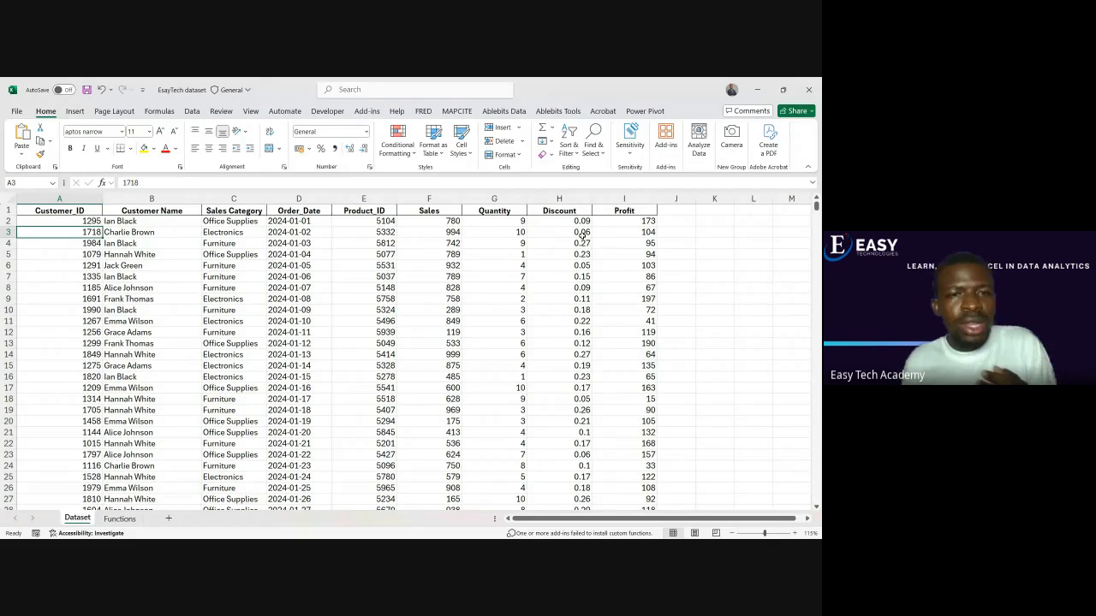
pyautogui.scroll(-5, 396, 357)
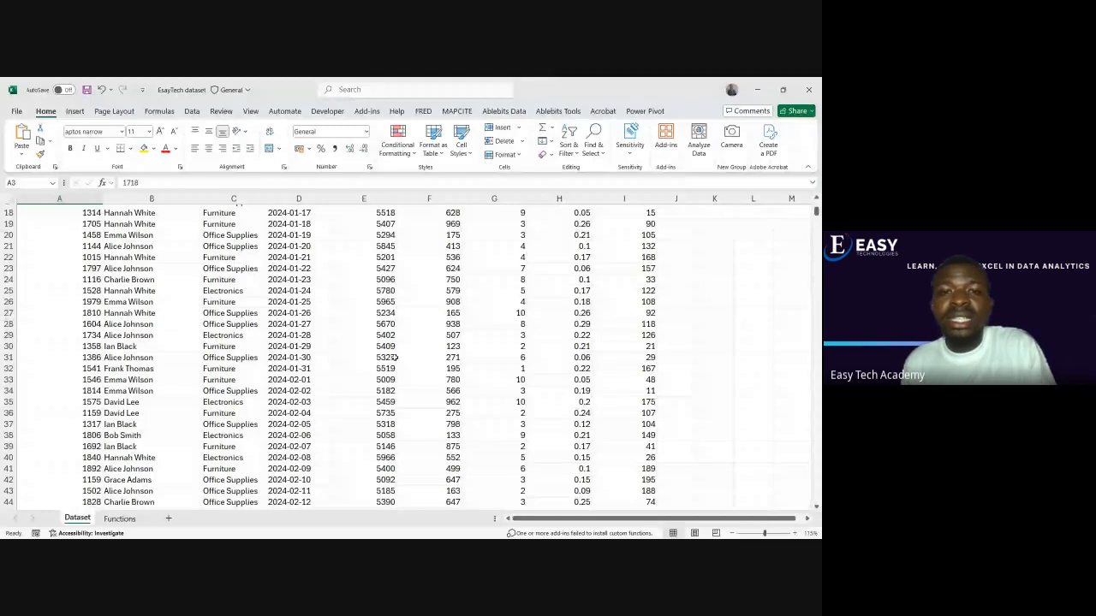
pyautogui.scroll(-5, 396, 358)
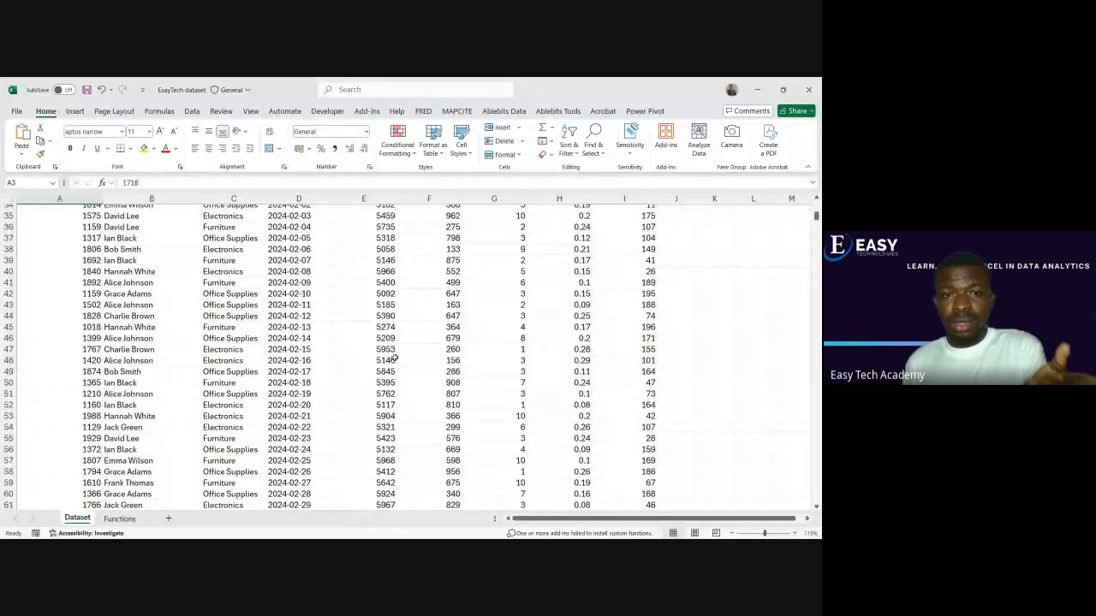
pyautogui.scroll(-10, 395, 357)
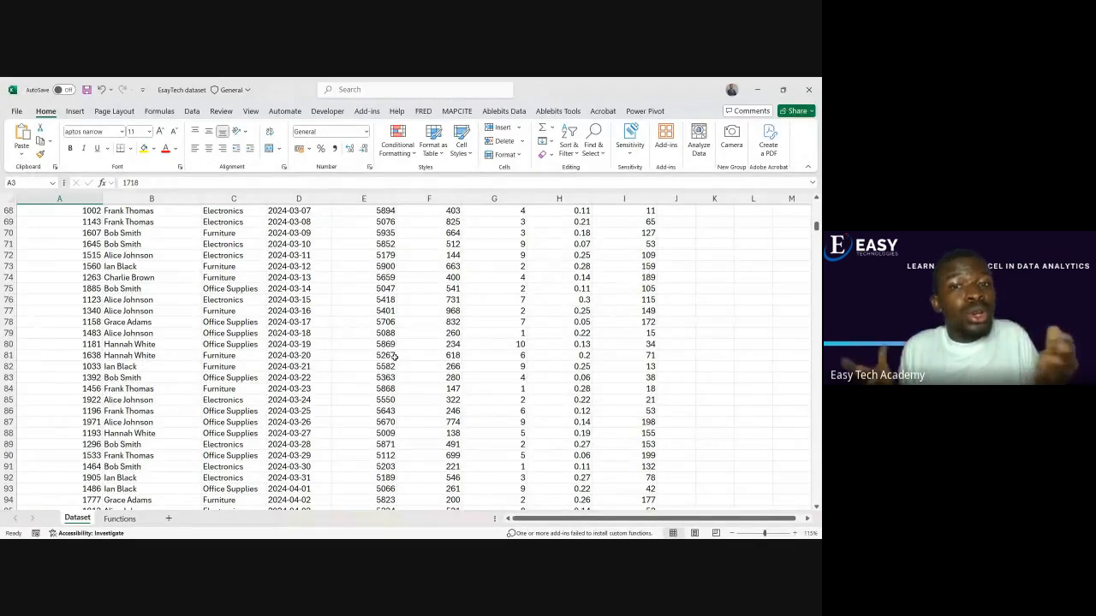
pyautogui.scroll(11, 394, 358)
pyautogui.scroll(11, 395, 358)
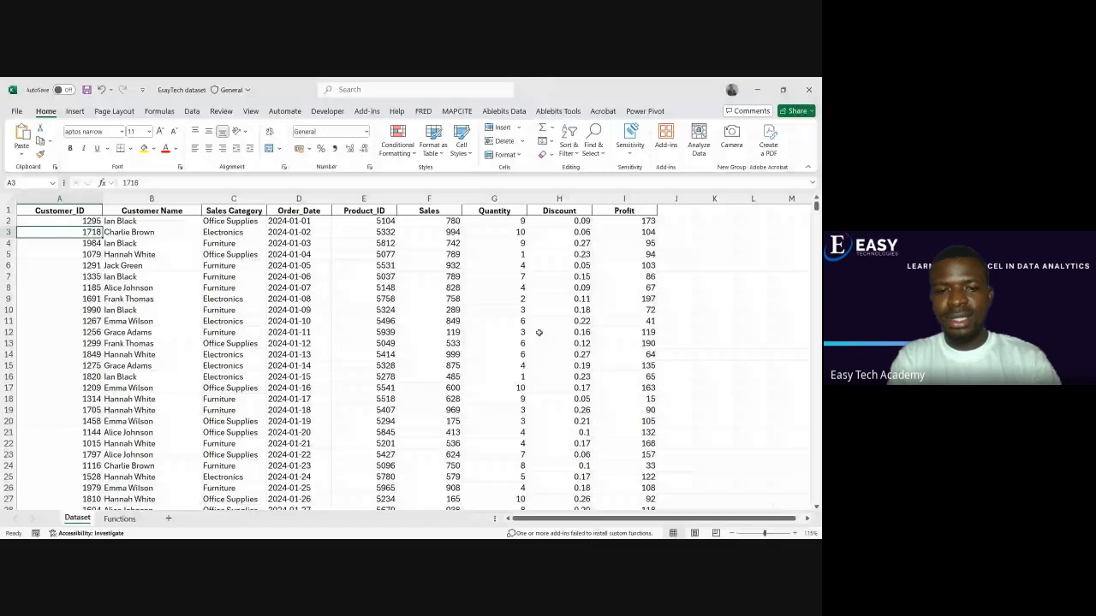
# Add the header LEFT in J1, beside the Profit column
pyautogui.click(674, 211)
pyautogui.write('LEF')
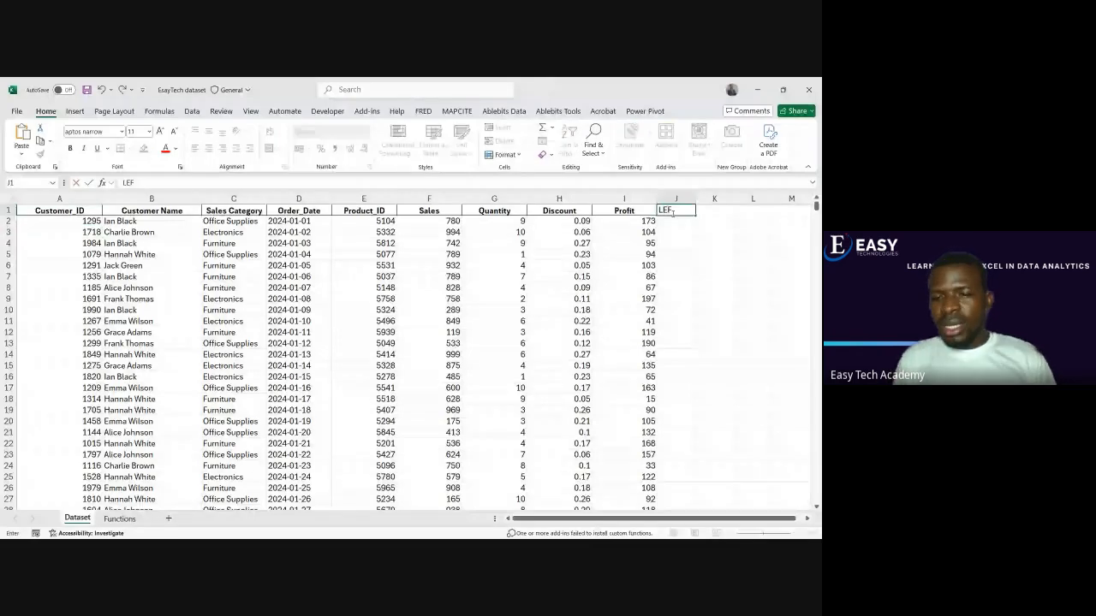
pyautogui.press('Return')
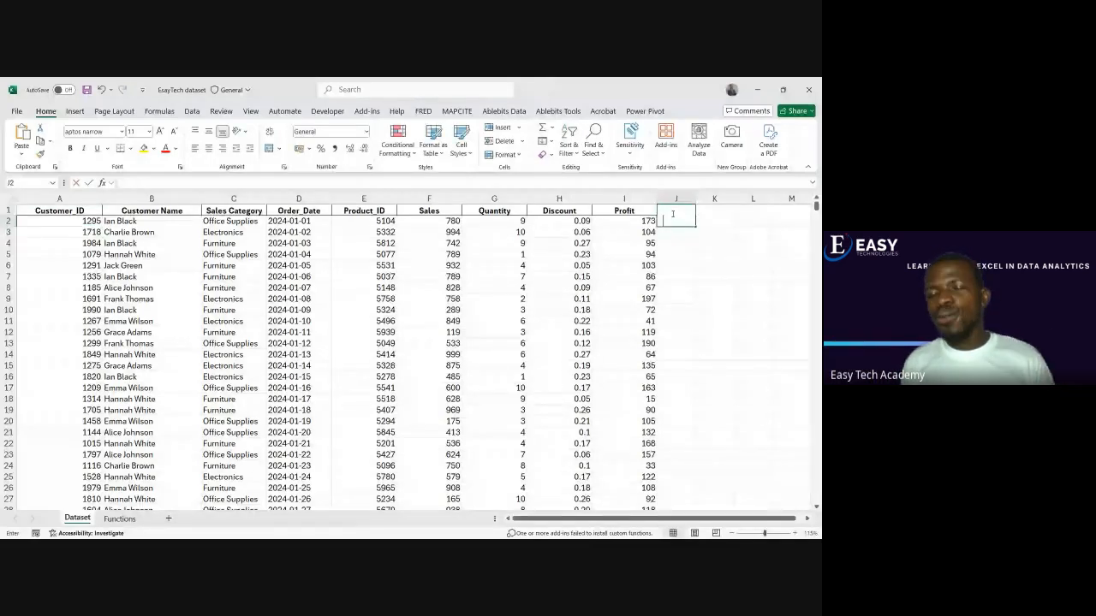
# Extract the first two characters of each Customer_ID with =LEFT(A2,2) in J2, filled down to the last record
pyautogui.write('=')
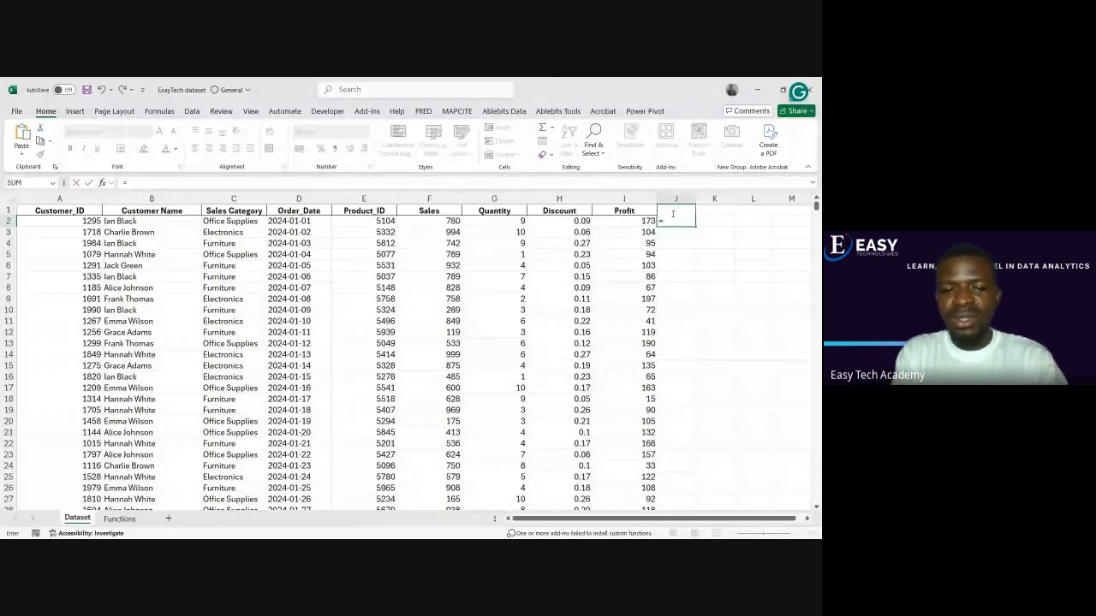
pyautogui.write('LEFT(')
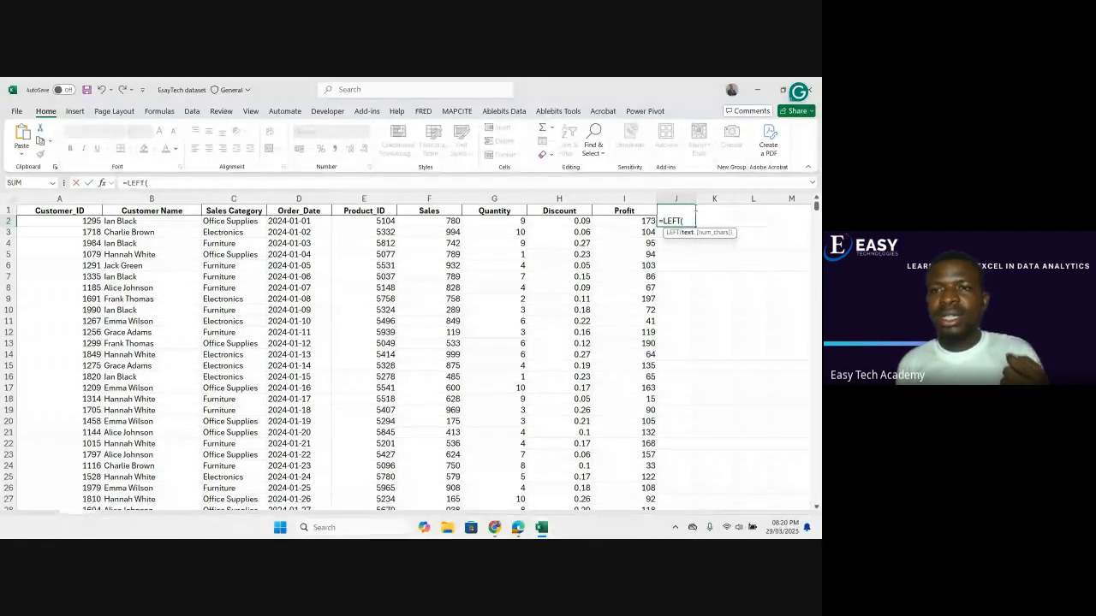
pyautogui.click(91, 221)
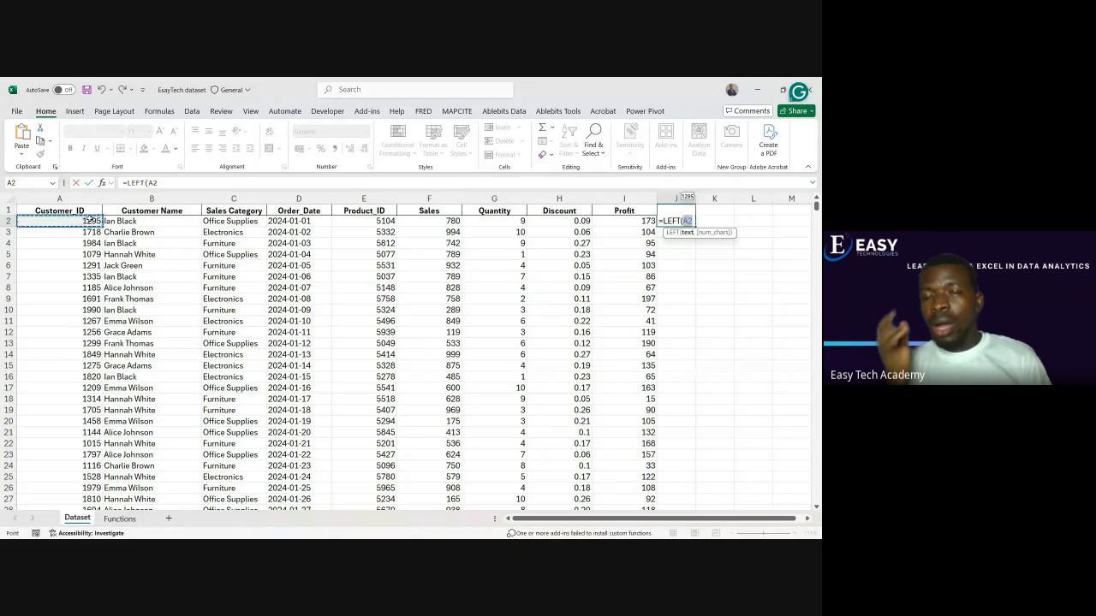
pyautogui.write(',')
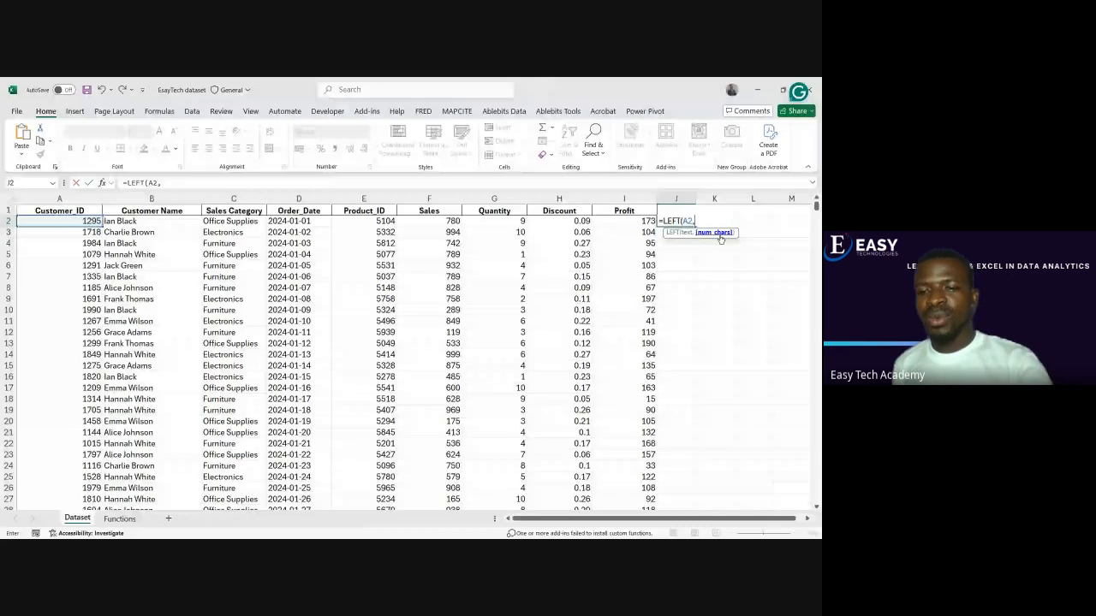
pyautogui.write('2)')
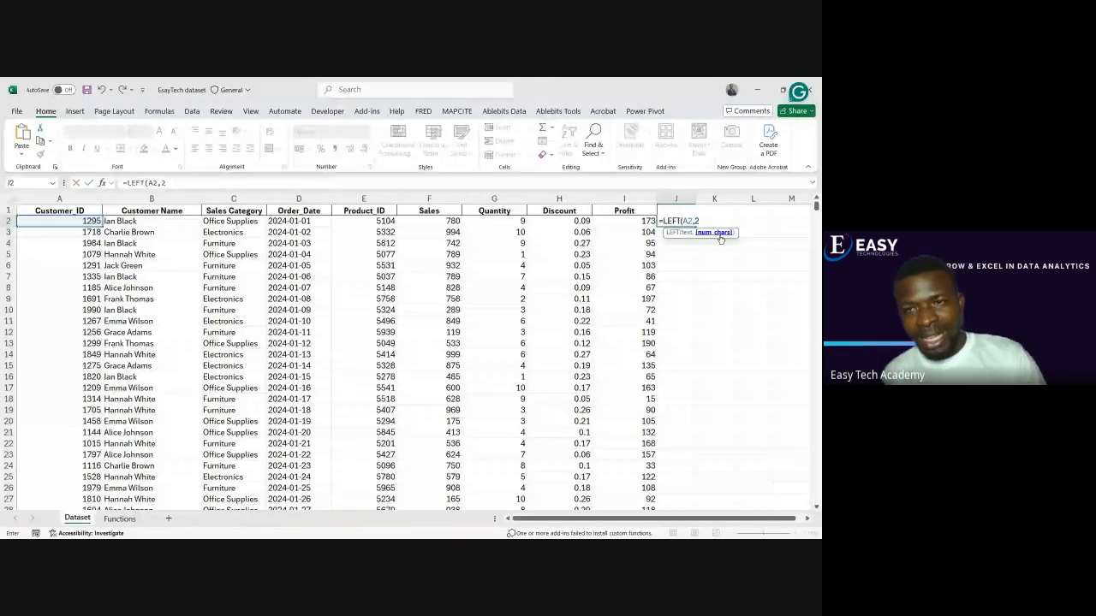
pyautogui.press('Return')
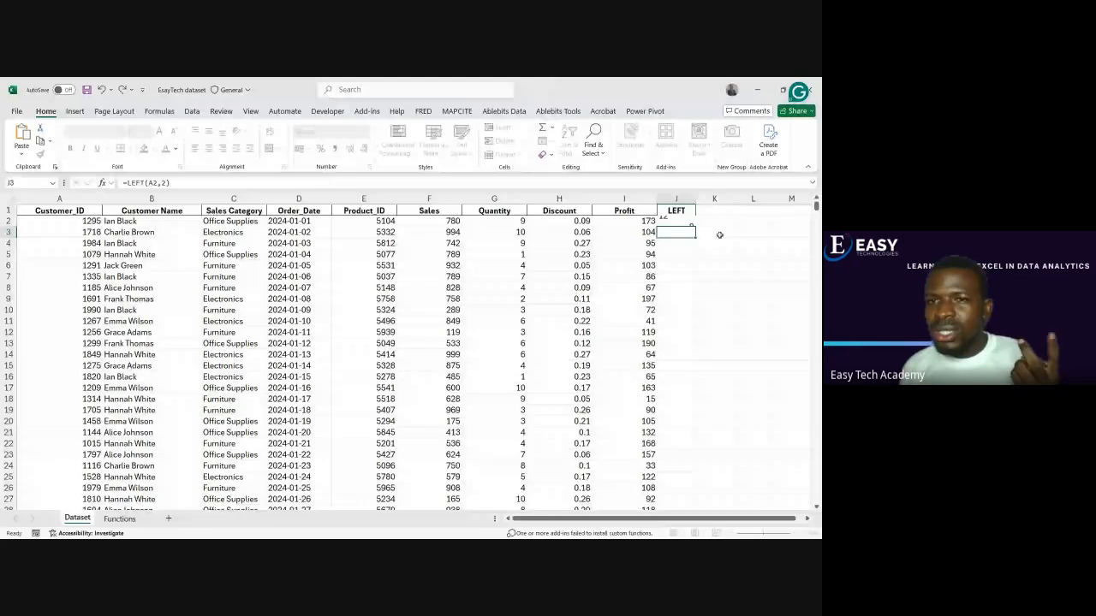
pyautogui.press('Up')
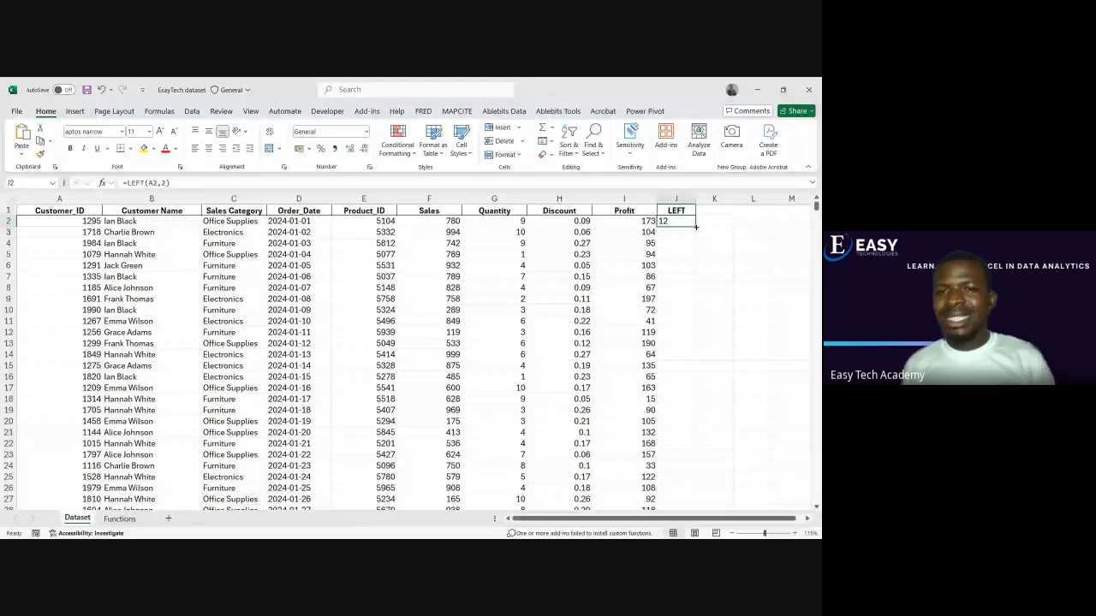
pyautogui.doubleClick(696, 226)
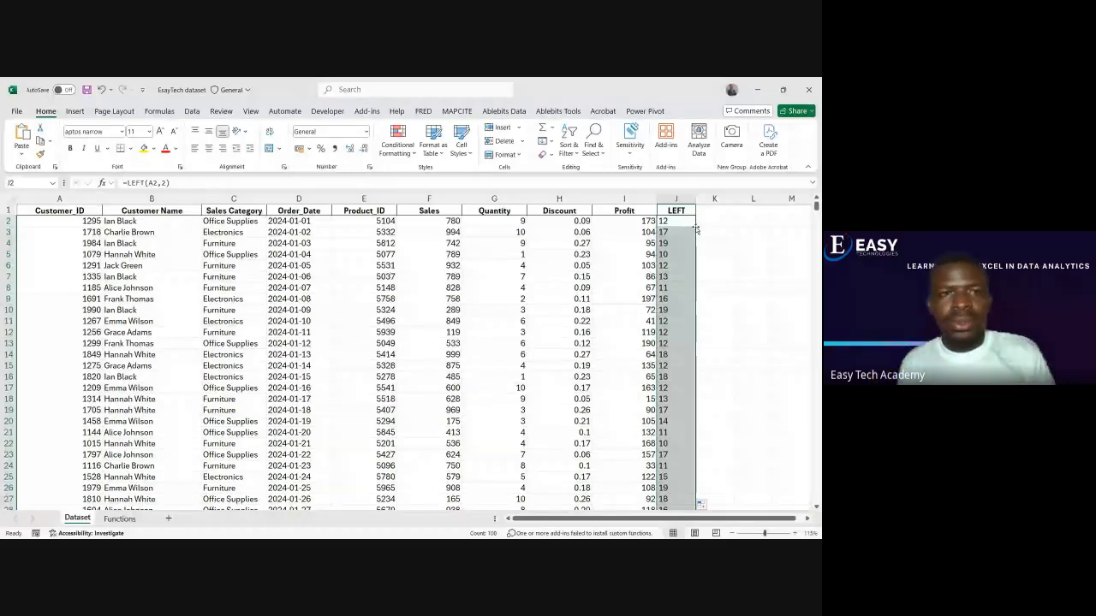
# Look over the Customer Name values in the first records, and select the empty header cell K1
pyautogui.moveTo(129, 221); pyautogui.dragTo(129, 276)
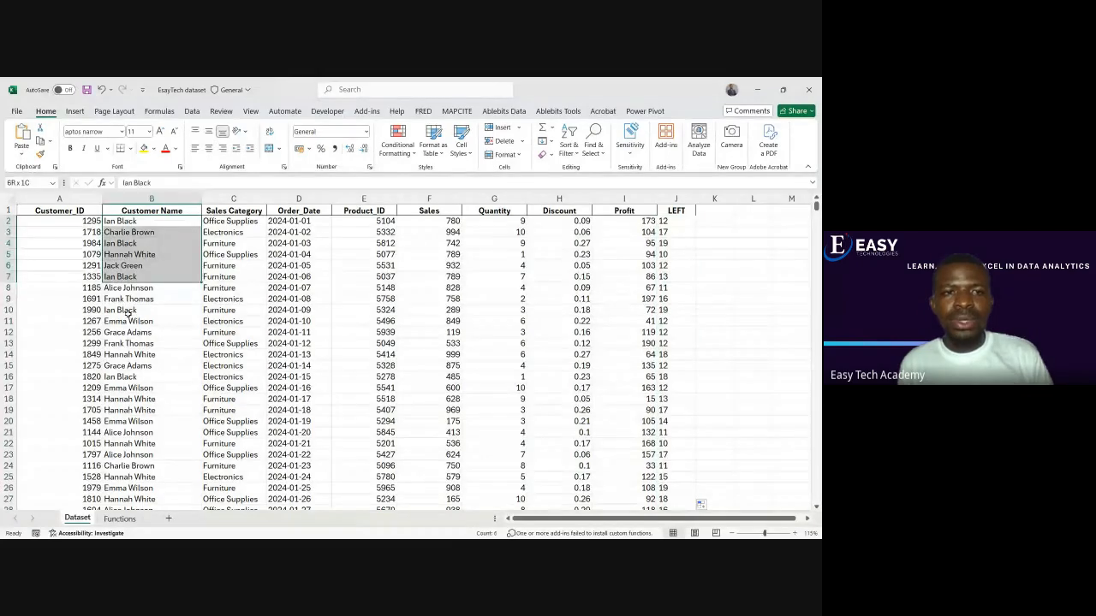
pyautogui.click(126, 311)
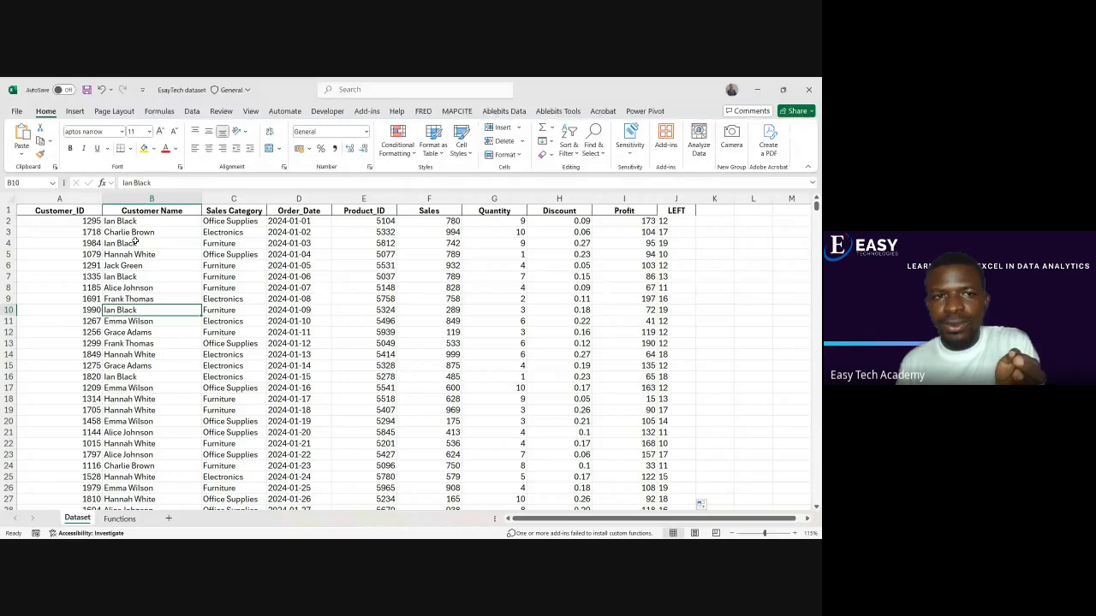
pyautogui.moveTo(133, 221); pyautogui.dragTo(146, 465)
pyautogui.click(147, 433)
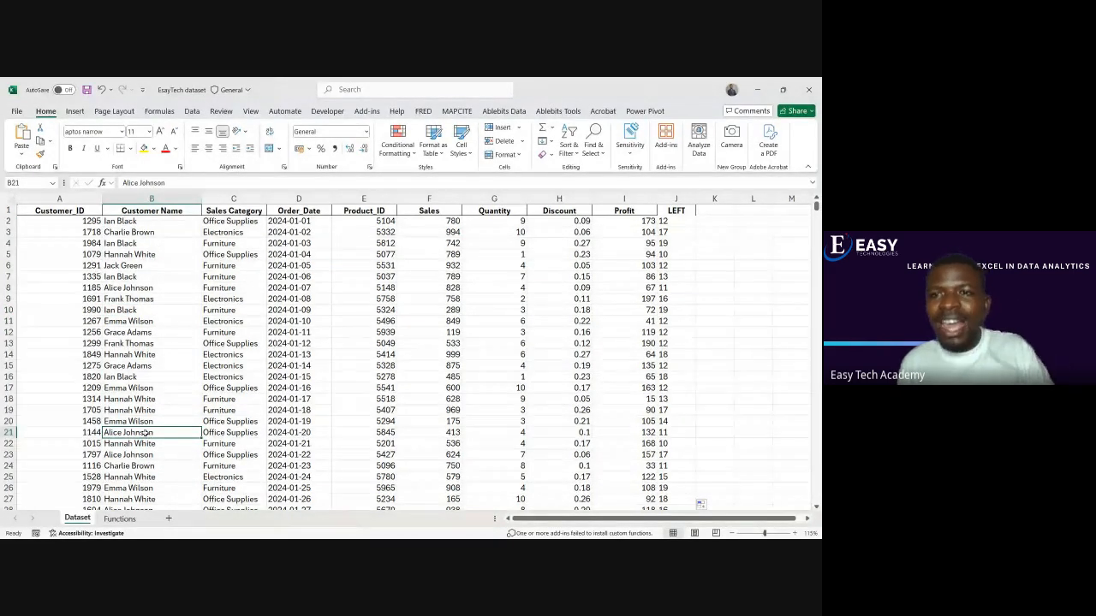
pyautogui.click(707, 215)
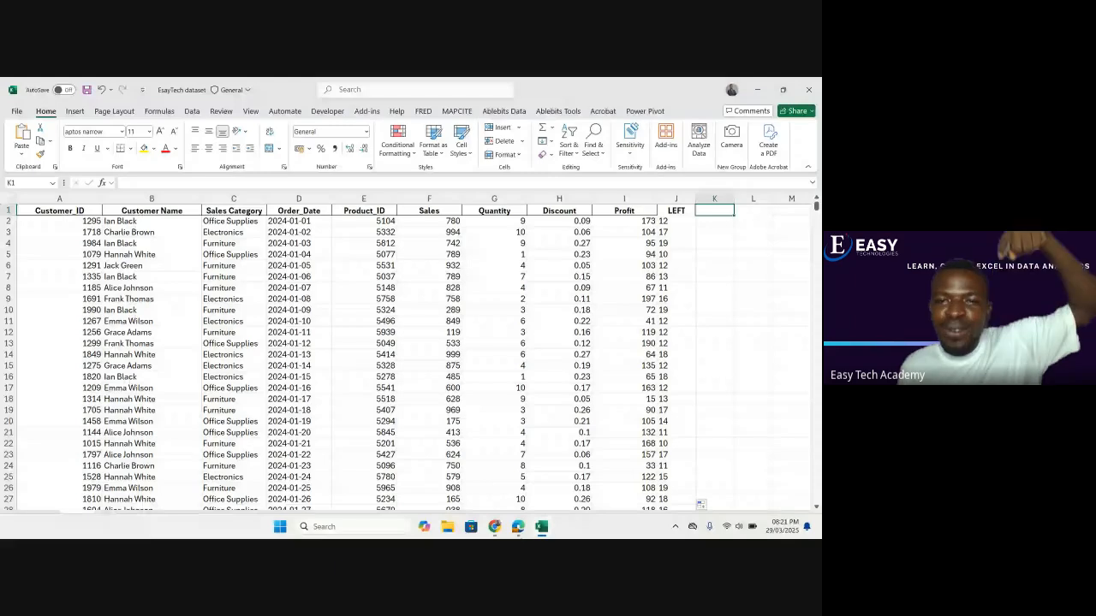
# Switch to the Google Meet call, read the participants' in-call messages, and return to the Excel workbook
pyautogui.moveTo(525, 535)
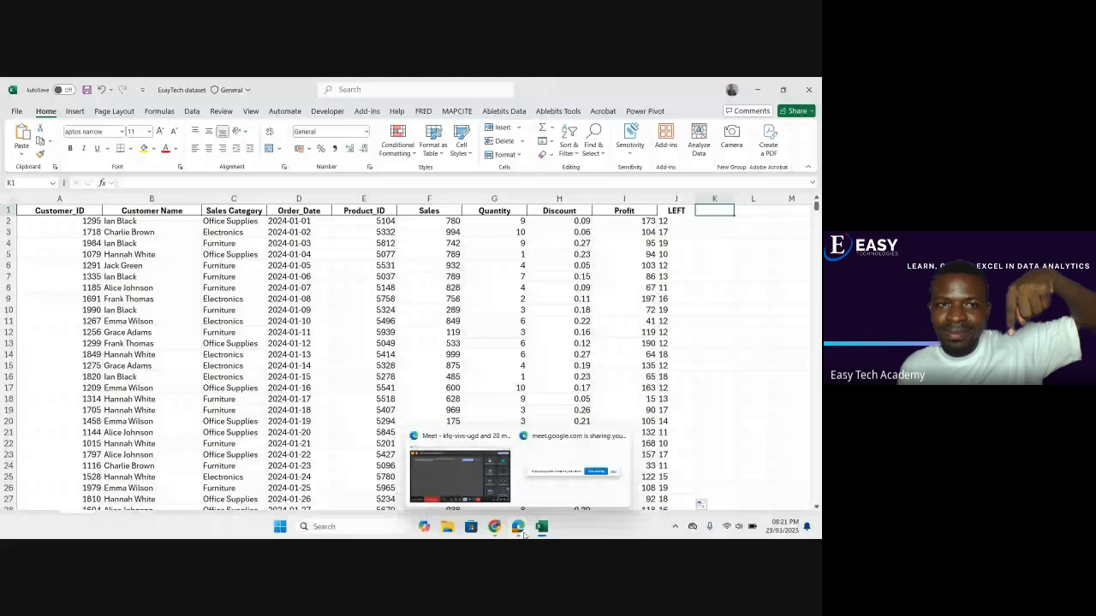
pyautogui.click(164, 232)
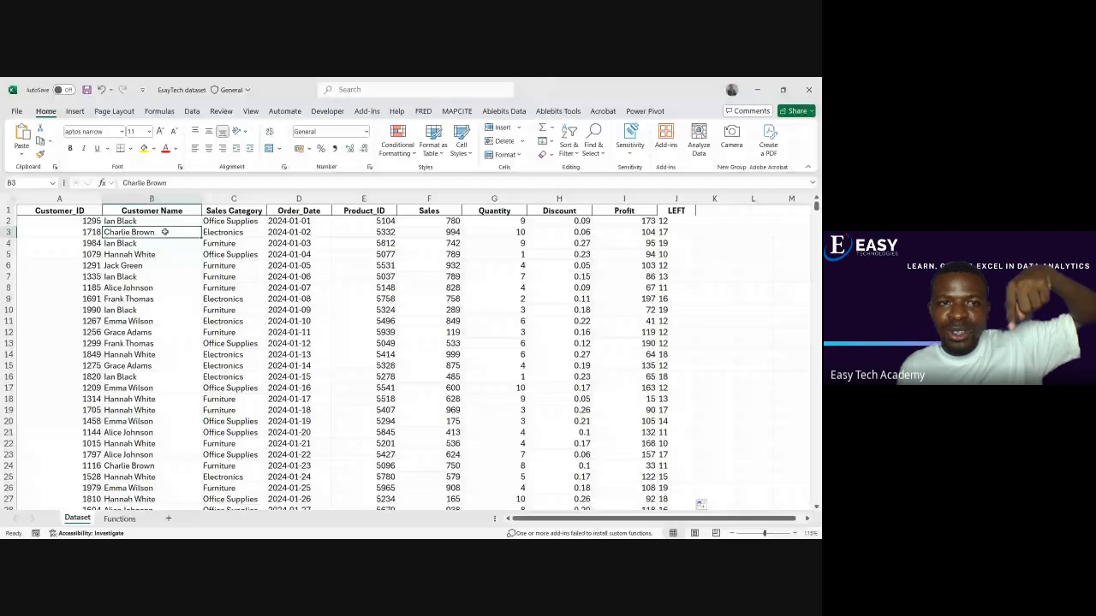
pyautogui.click(461, 466)
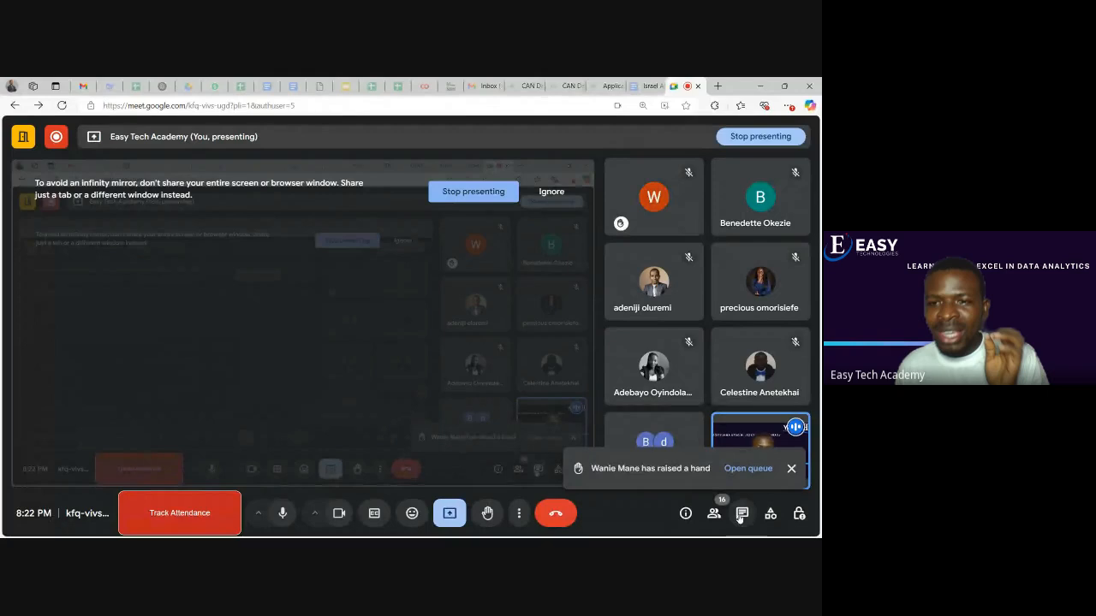
pyautogui.click(741, 513)
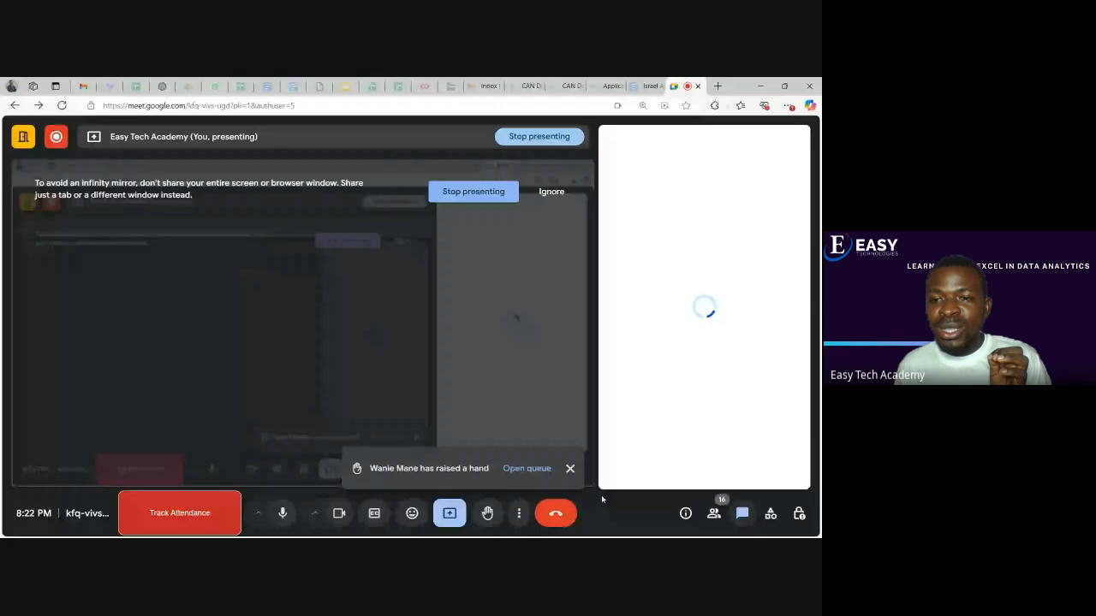
pyautogui.click(742, 515)
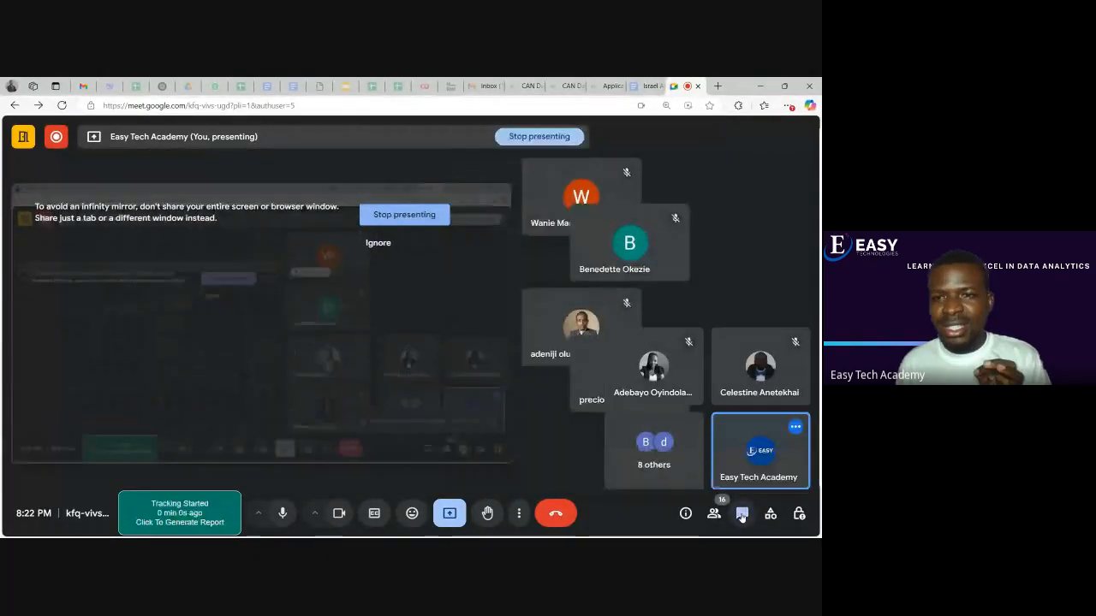
pyautogui.click(741, 514)
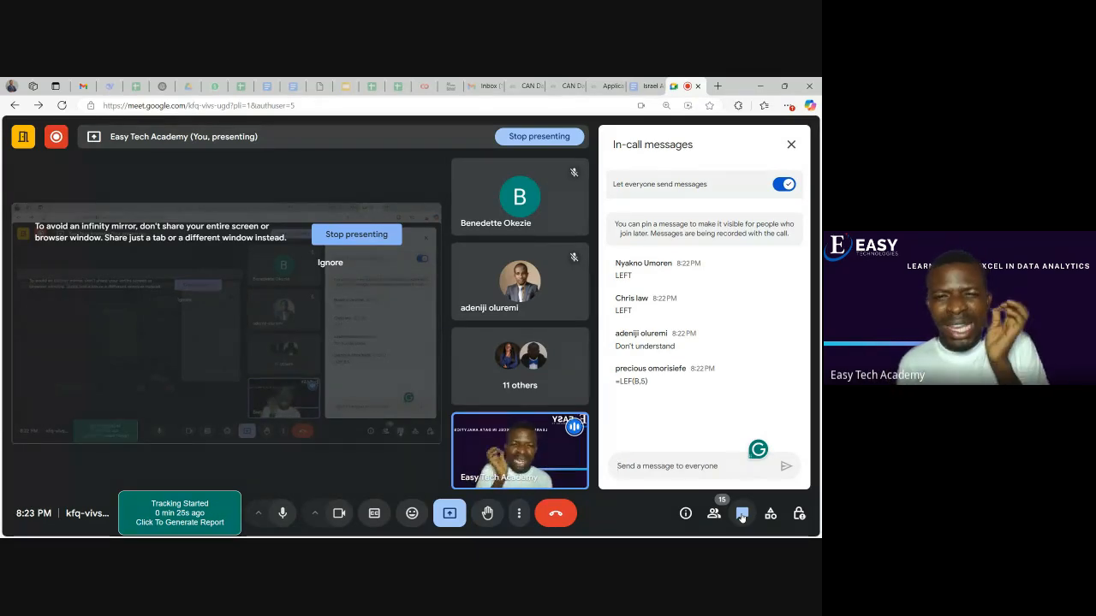
pyautogui.click(788, 146)
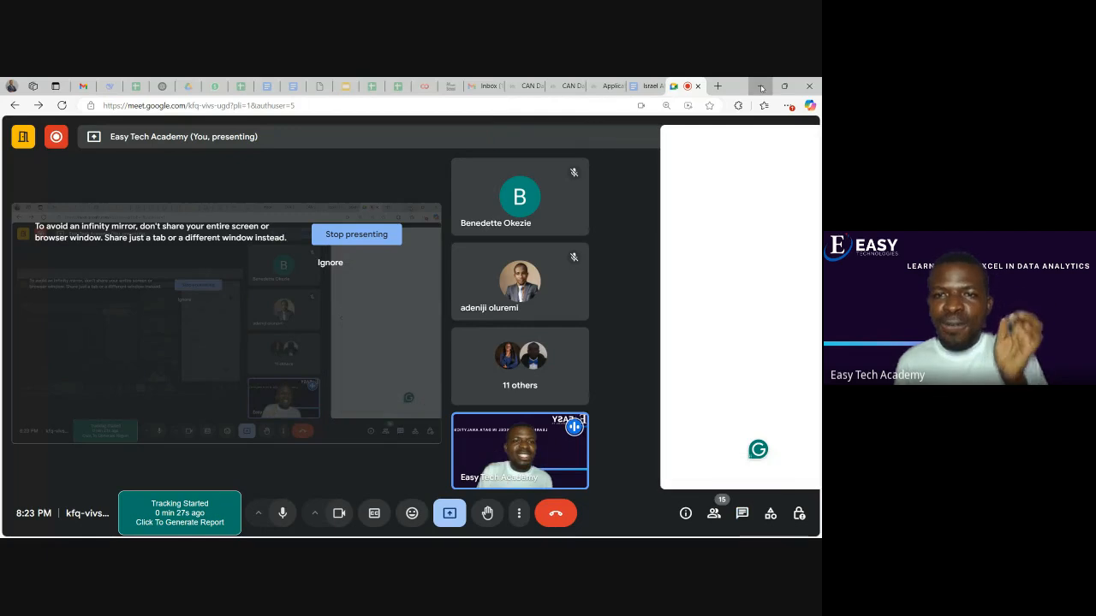
pyautogui.click(761, 88)
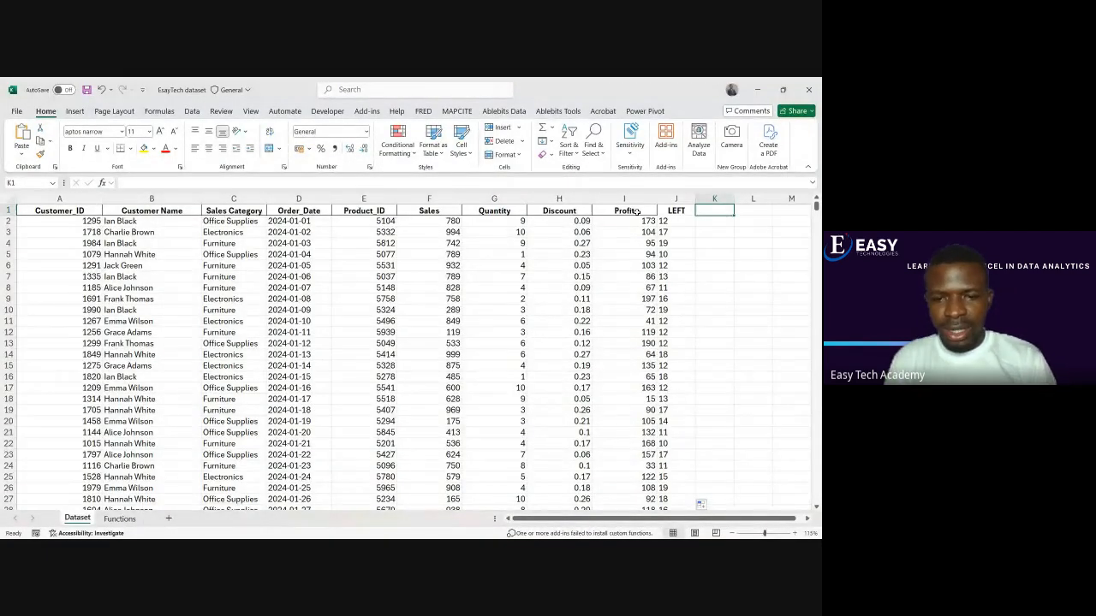
# Enter LEFT as the header in K1 for a second extraction column
pyautogui.write('LEFY')
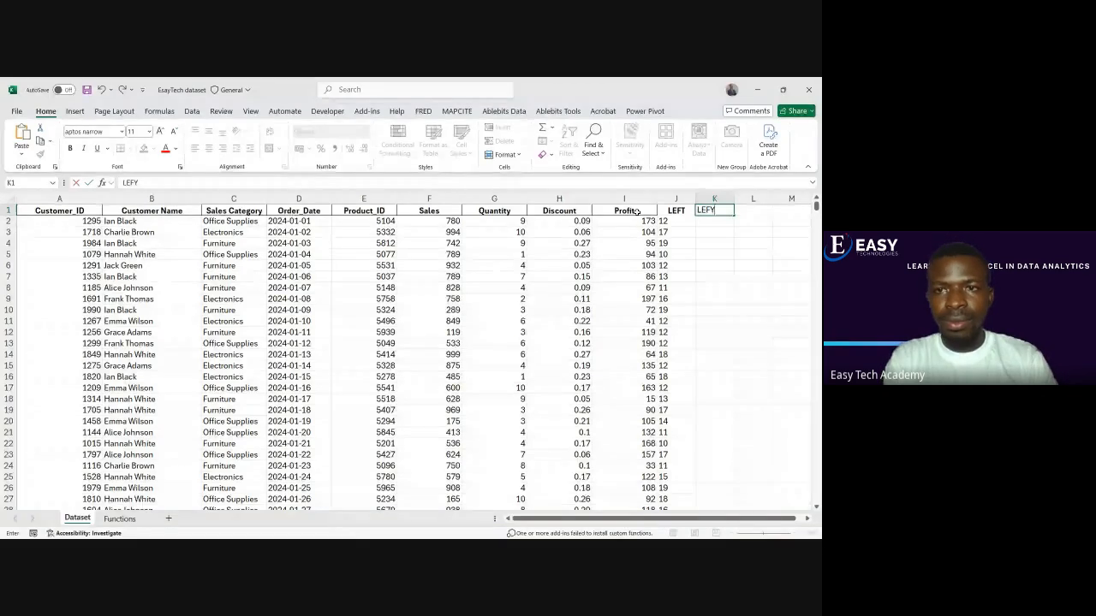
pyautogui.hotkey('ctrl', 'Return')
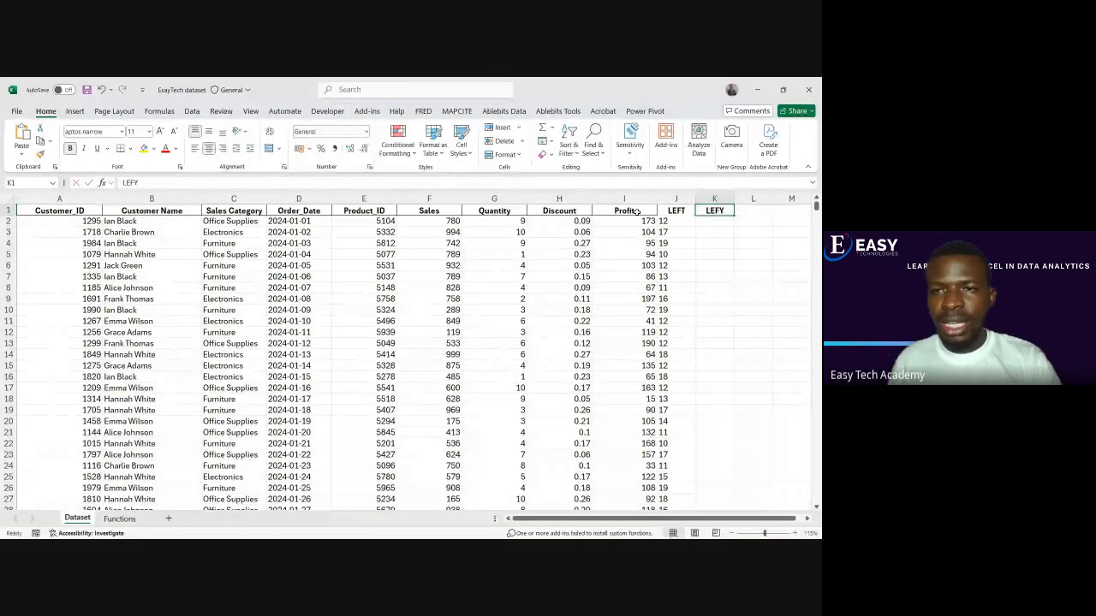
pyautogui.doubleClick(725, 210)
pyautogui.press('BackSpace')
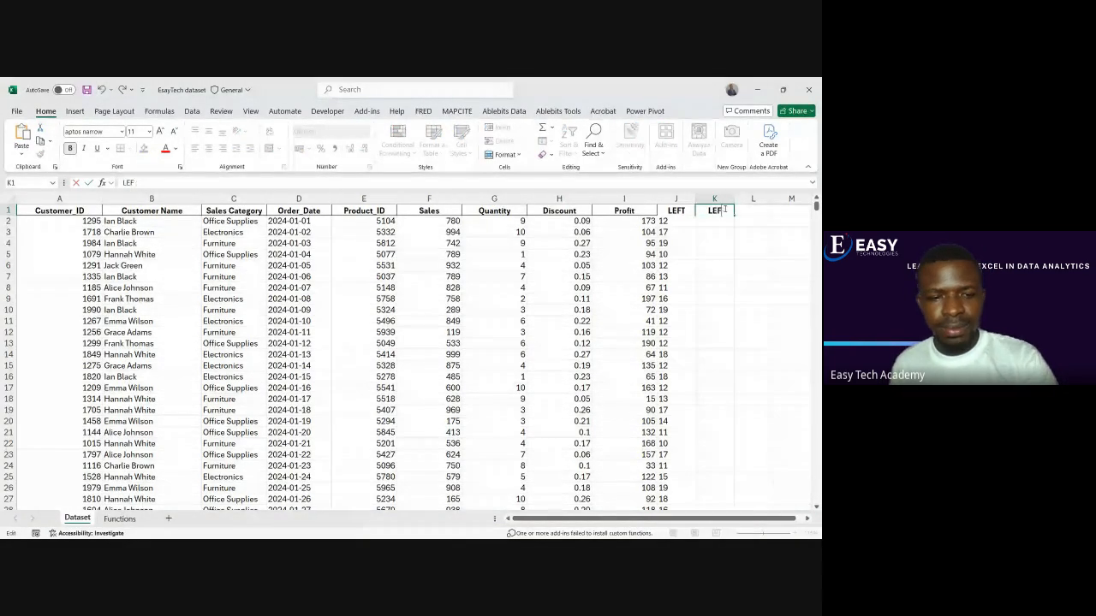
pyautogui.write('T')
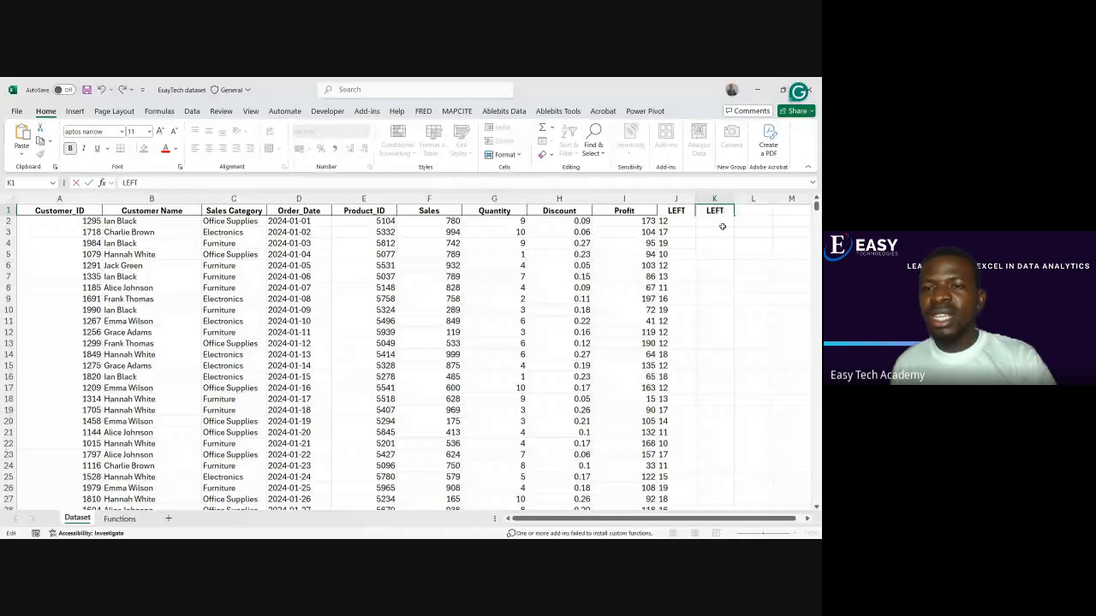
# Enter =LEFT(B2,5) in K2 to extract the first five characters of the customer name
pyautogui.click(722, 224)
pyautogui.write('=l')
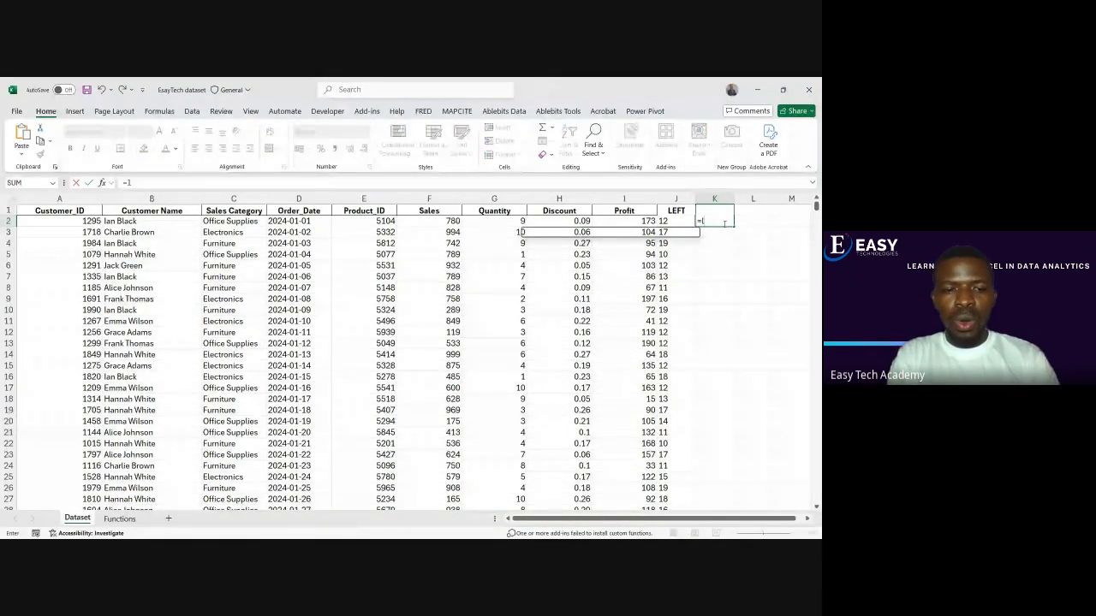
pyautogui.write('eft')
pyautogui.press('Tab')
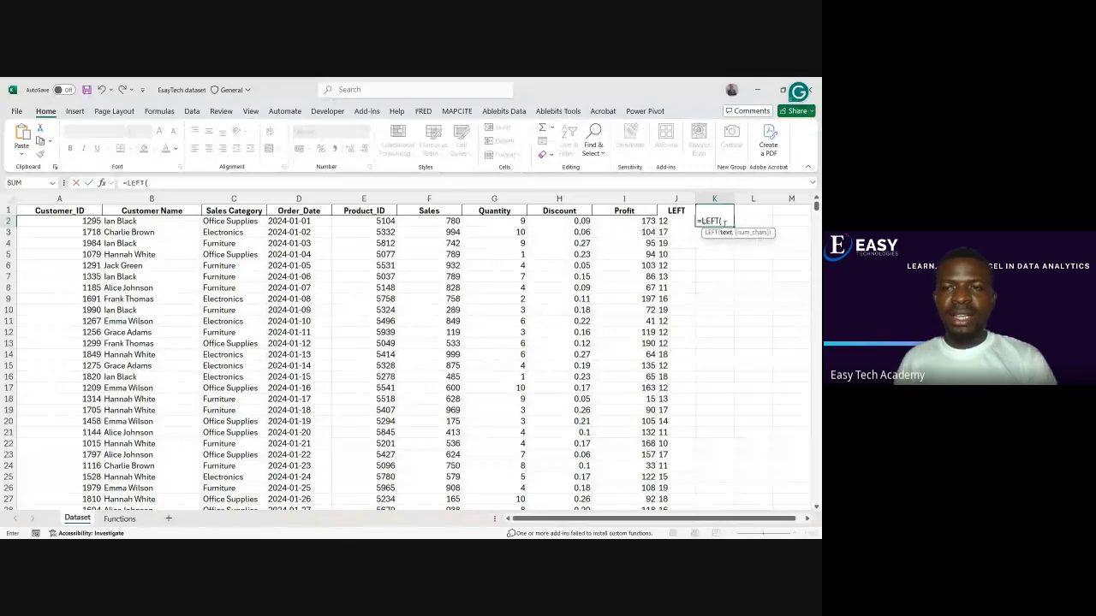
pyautogui.click(118, 220)
pyautogui.write(',')
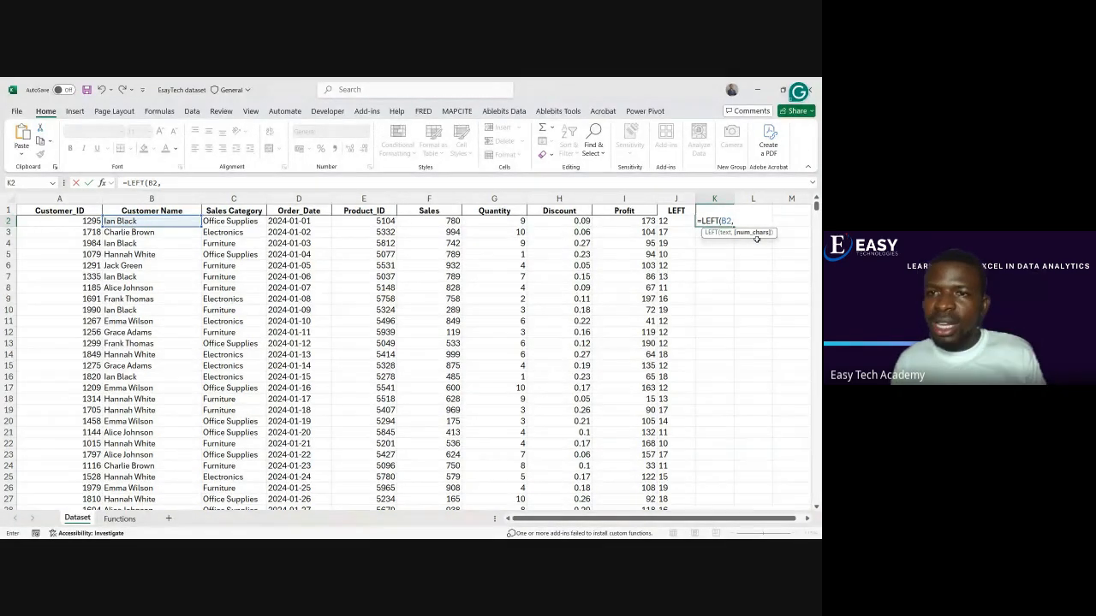
pyautogui.write('5')
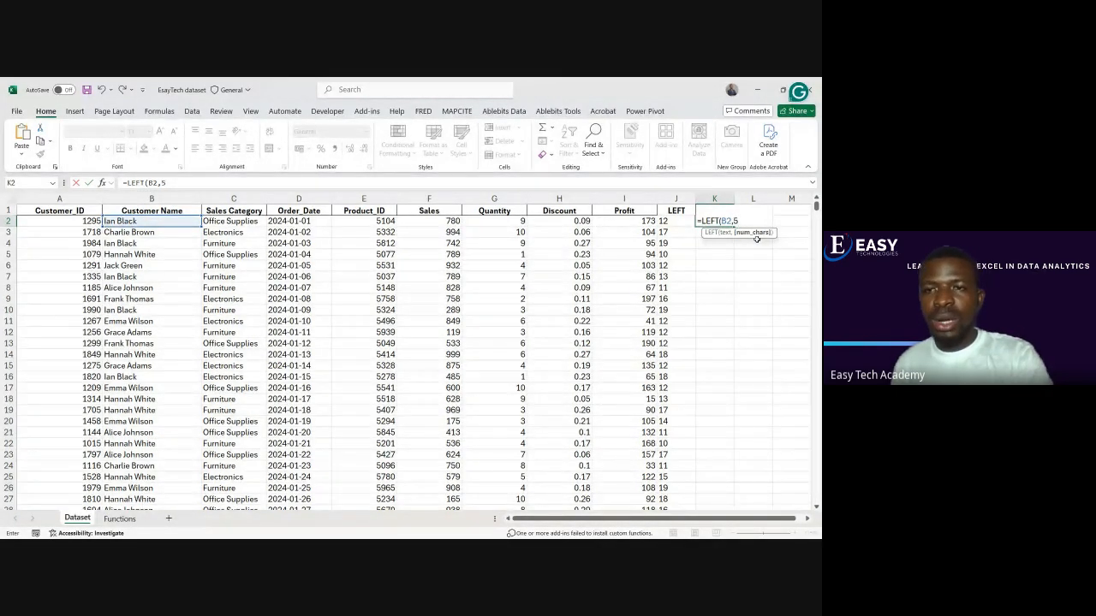
pyautogui.write(')')
pyautogui.press('Return')
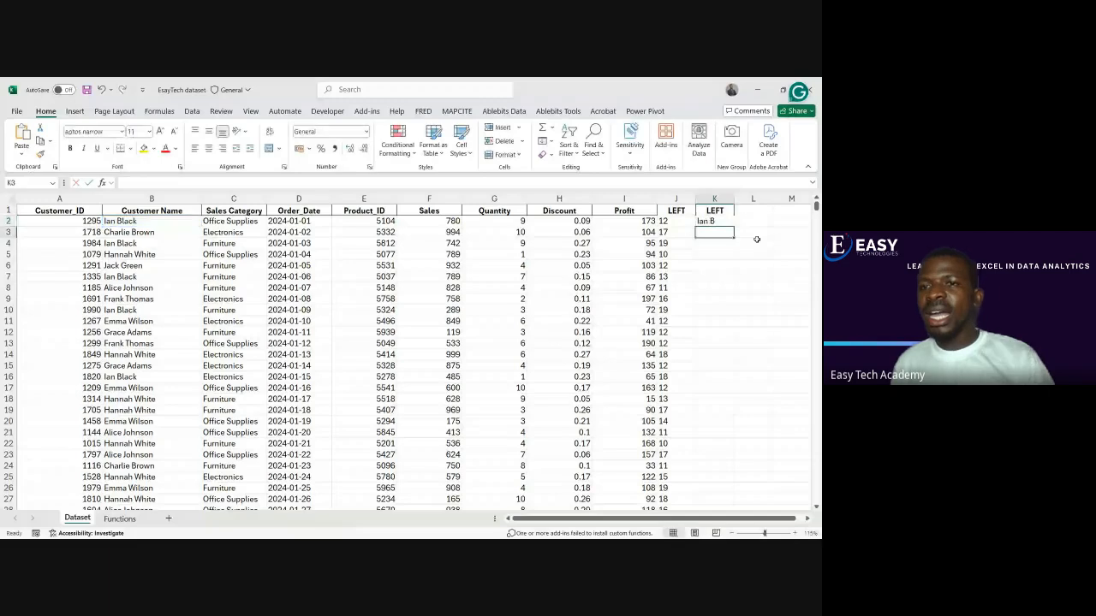
# Fill the K2 formula down to the last record, widen column K slightly, and select K3
pyautogui.click(705, 222)
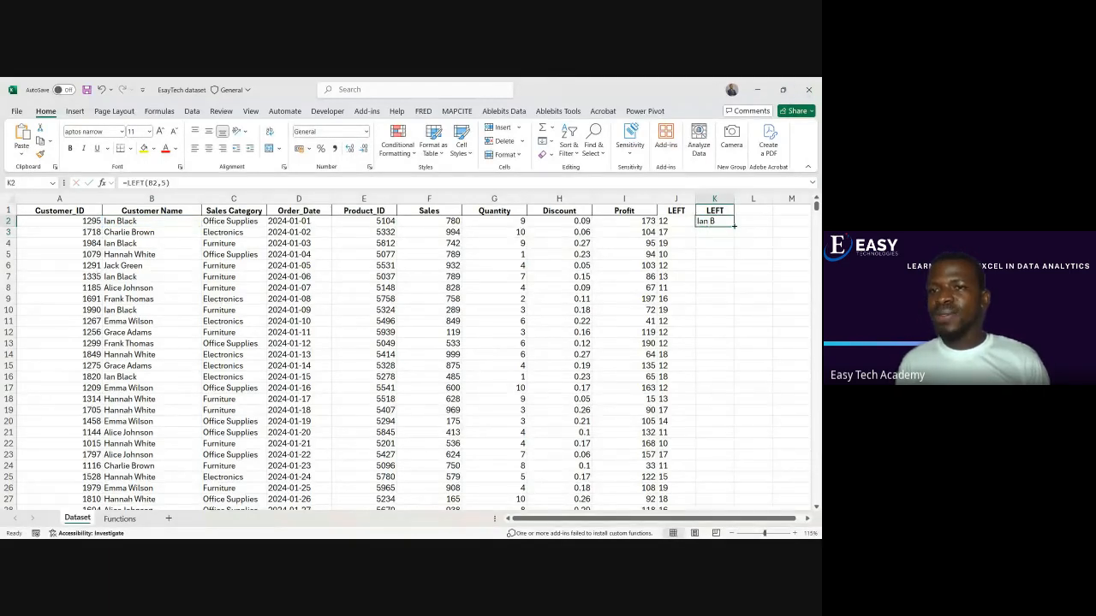
pyautogui.doubleClick(734, 225)
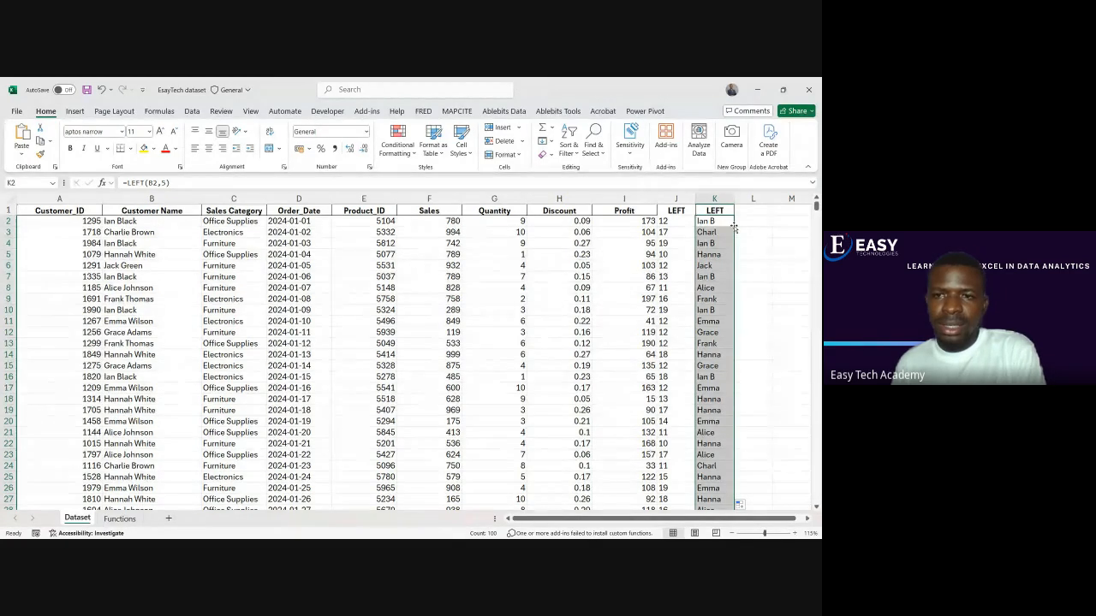
pyautogui.moveTo(732, 202); pyautogui.dragTo(754, 202)
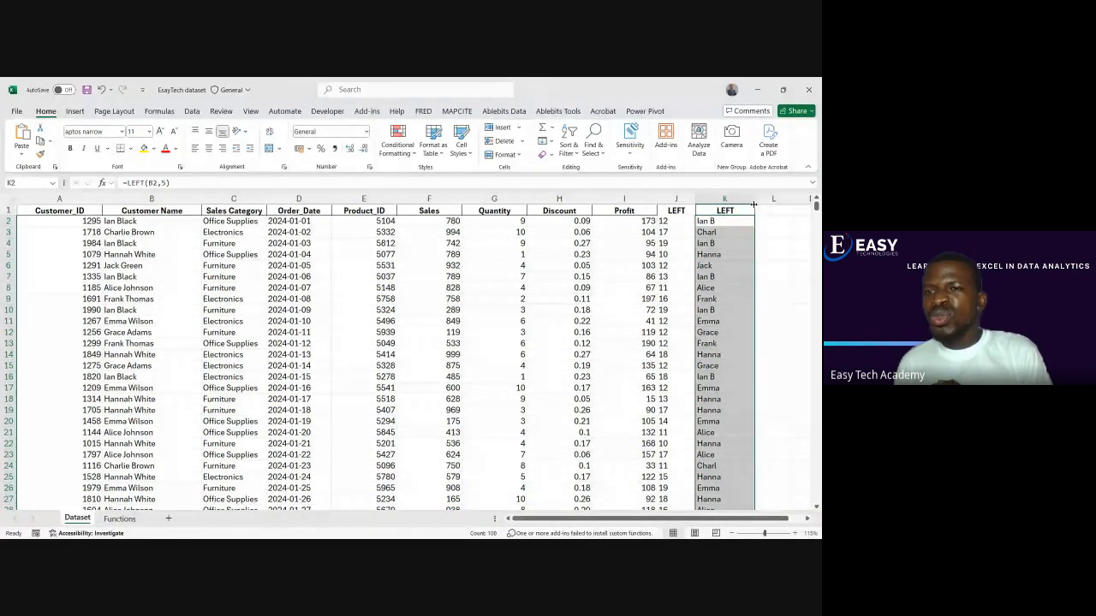
pyautogui.click(713, 231)
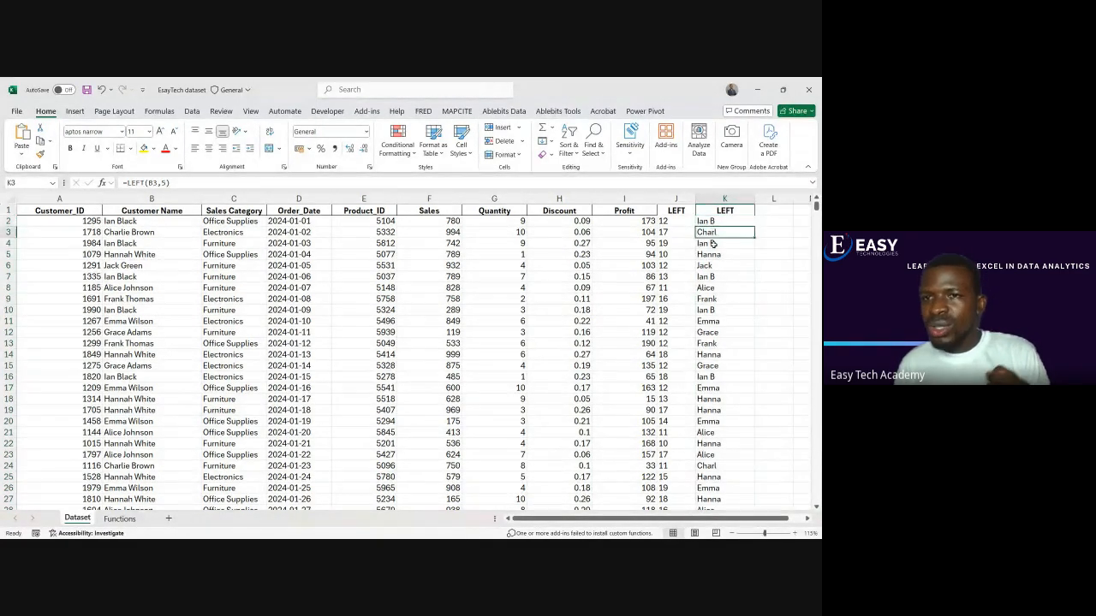
# Review the extracted name fragments in K4 to K9, and check the function list on the Functions sheet
pyautogui.click(714, 243)
pyautogui.click(717, 254)
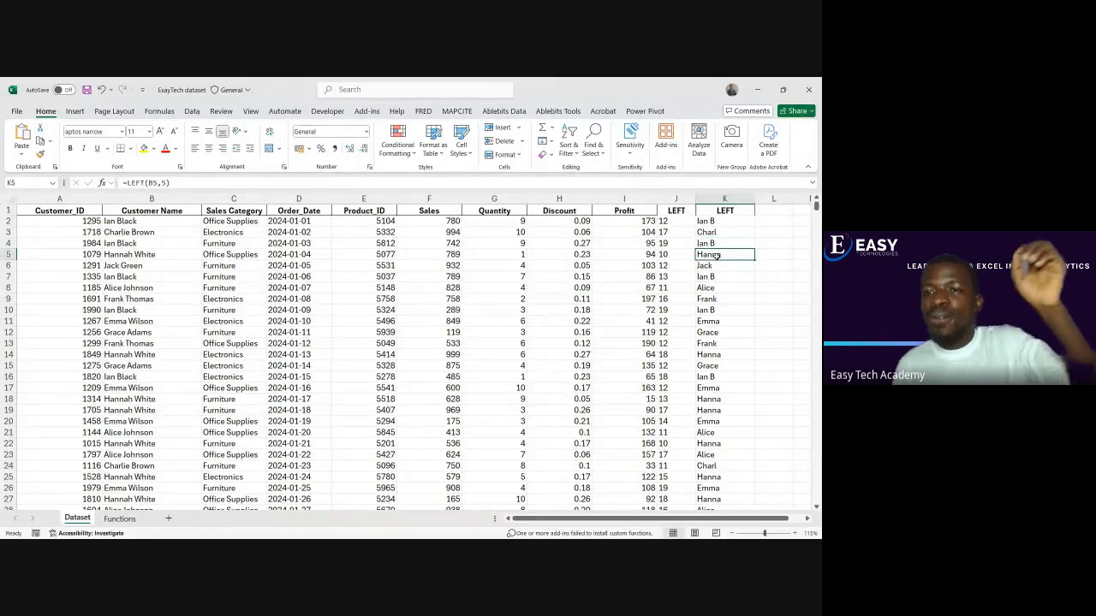
pyautogui.click(720, 267)
pyautogui.click(719, 276)
pyautogui.click(718, 289)
pyautogui.click(717, 298)
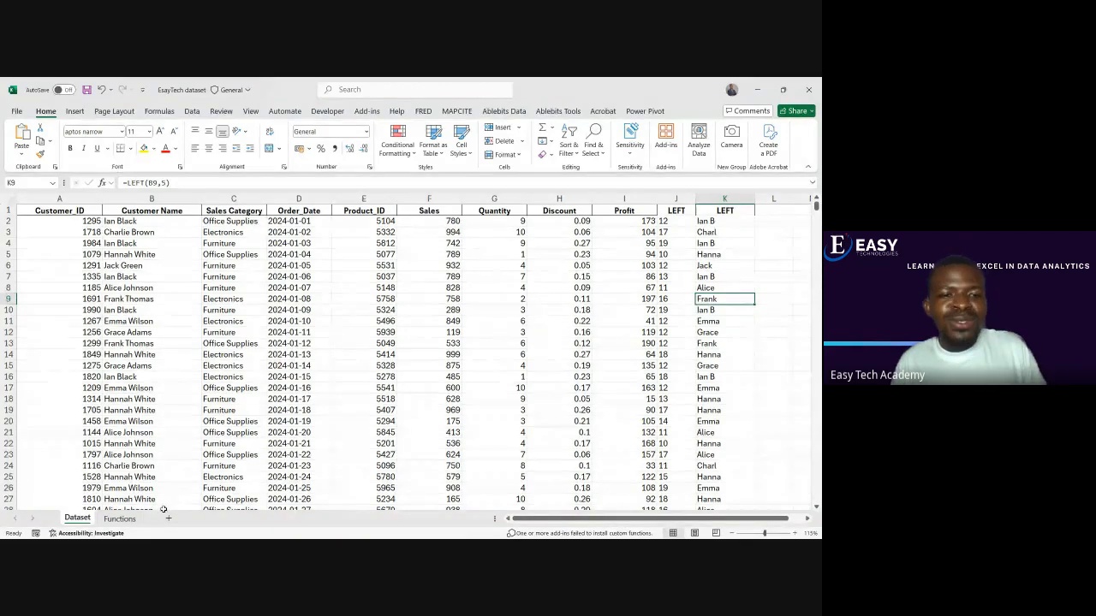
pyautogui.click(119, 519)
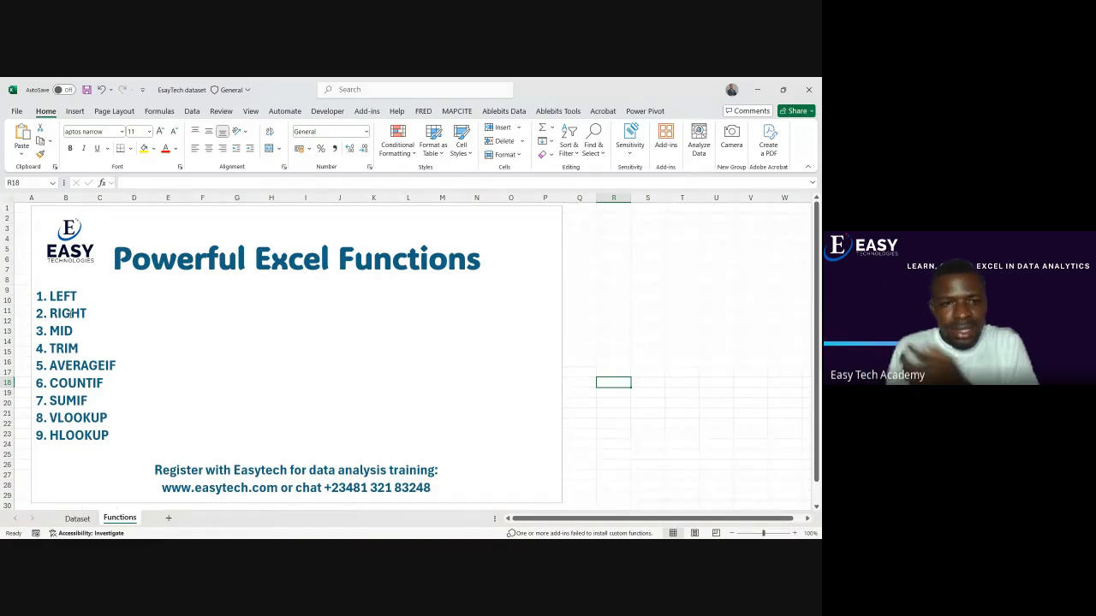
# Return to the Dataset sheet, delete the second LEFT column (column K), and select K1
pyautogui.click(77, 517)
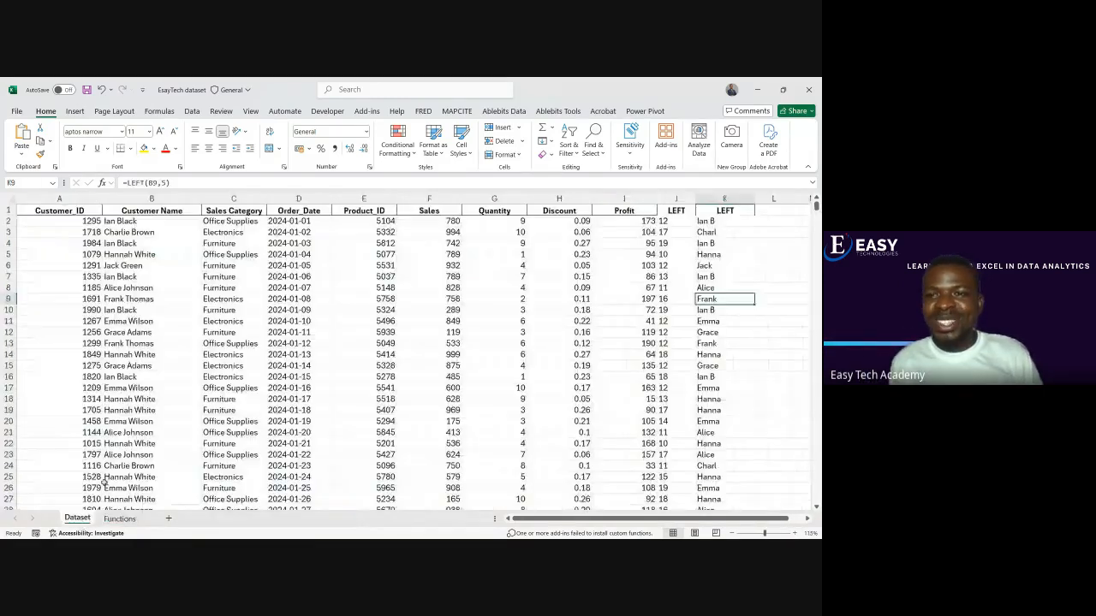
pyautogui.click(724, 198)
pyautogui.rightClick(719, 201)
pyautogui.press('Escape')
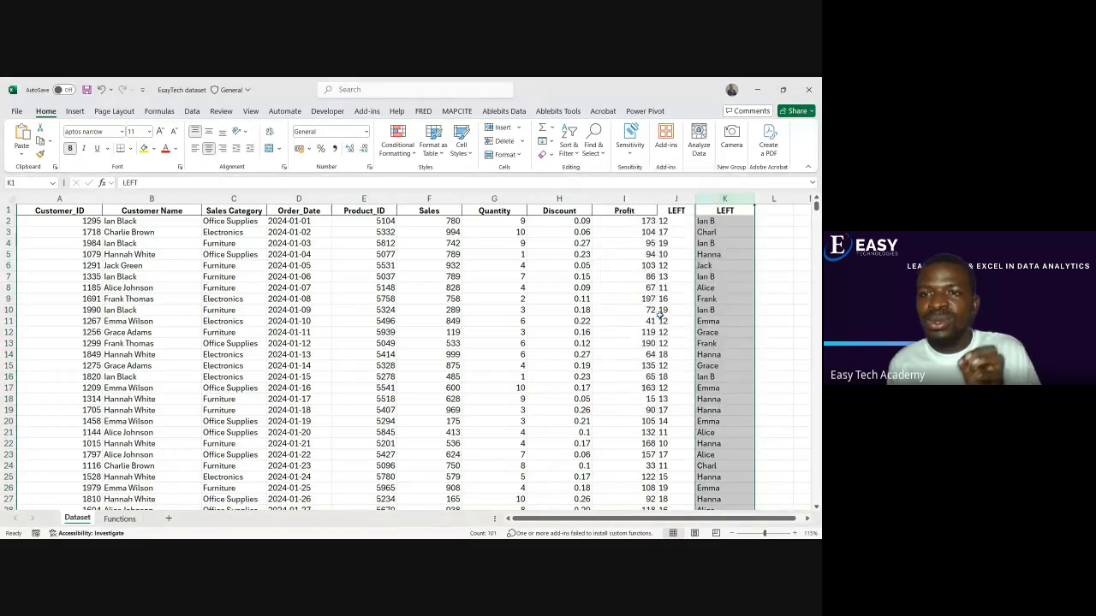
pyautogui.hotkey('ctrl', '-')
pyautogui.click(725, 209)
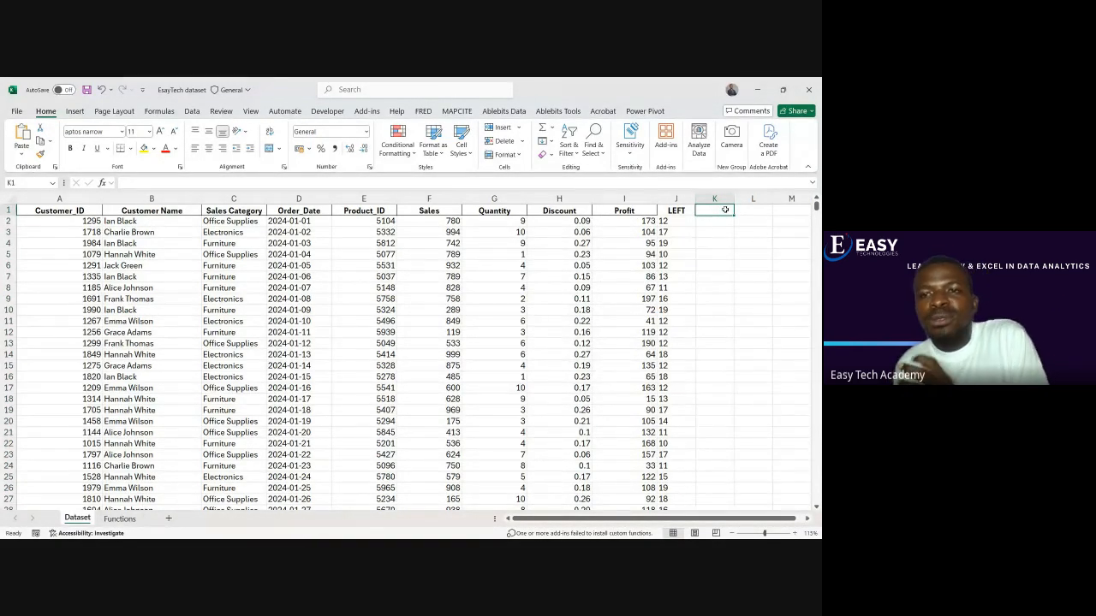
# Examine the last digits of the Customer_ID values in the first rows of column A
pyautogui.click(67, 224)
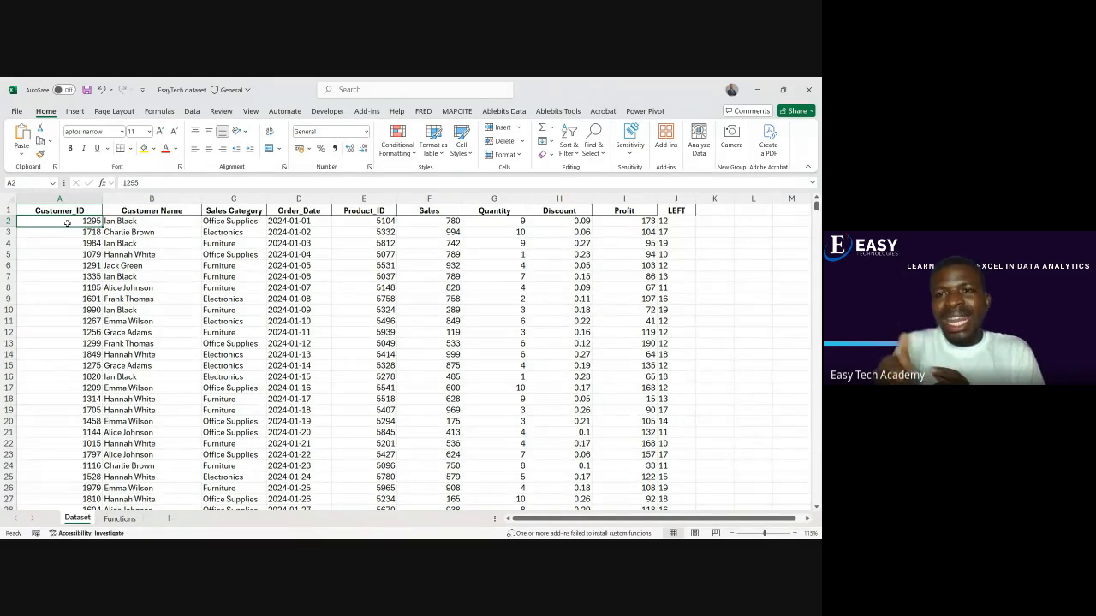
pyautogui.moveTo(73, 226); pyautogui.dragTo(72, 377)
pyautogui.click(72, 347)
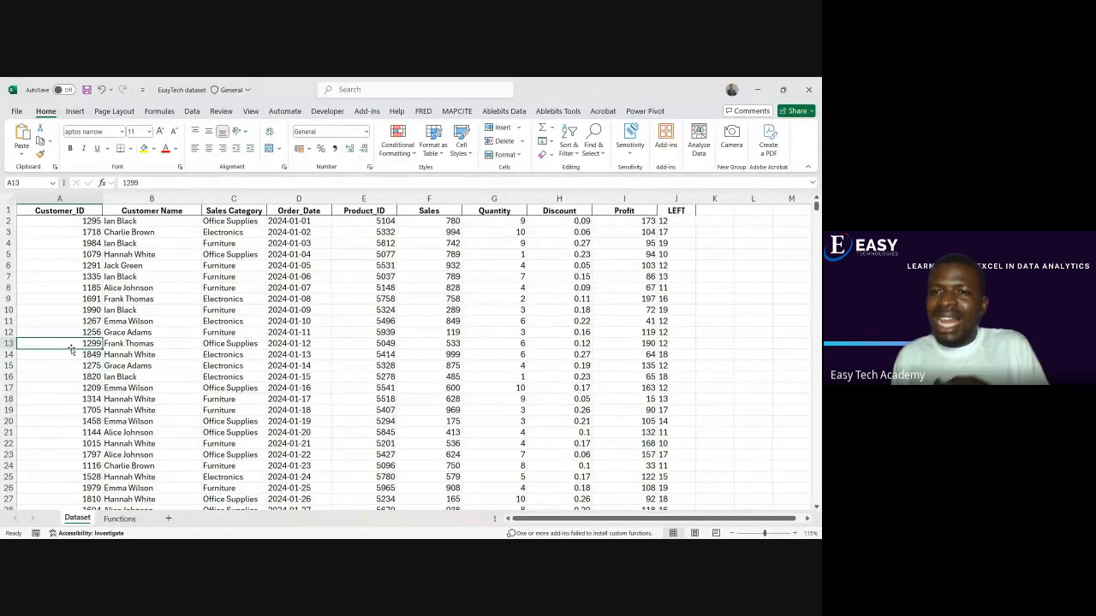
pyautogui.click(81, 223)
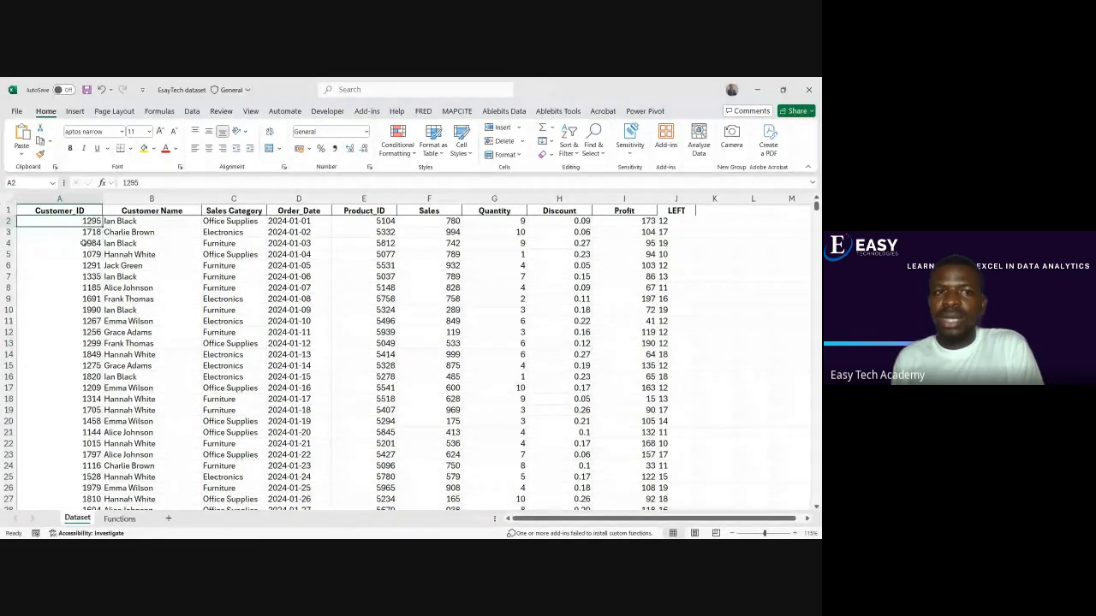
pyautogui.click(83, 234)
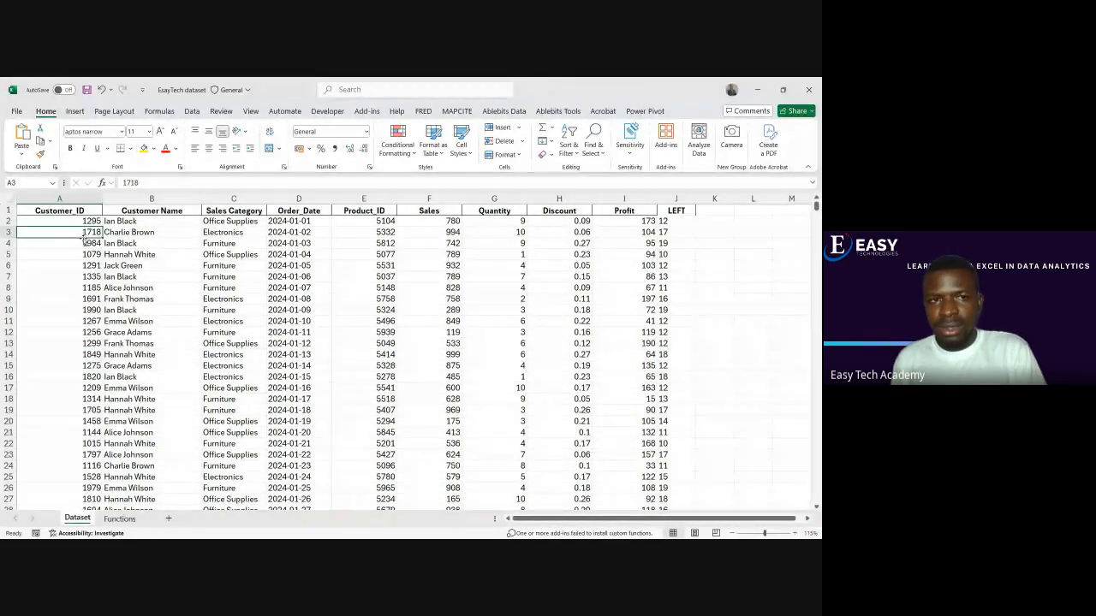
pyautogui.click(83, 242)
pyautogui.click(90, 254)
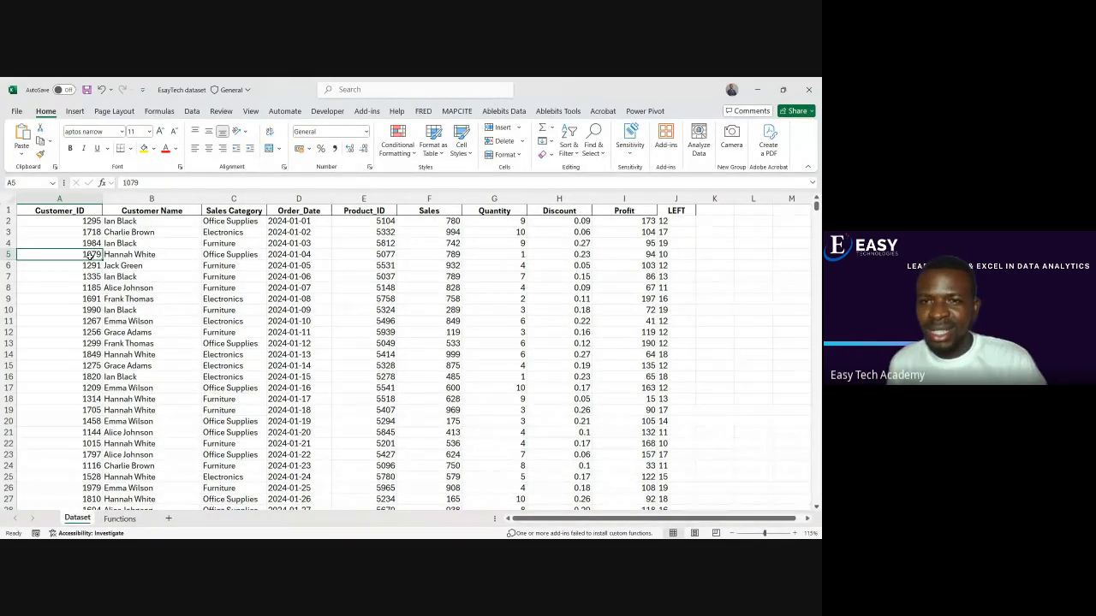
# Enter RIGHT as the header in K1
pyautogui.click(705, 215)
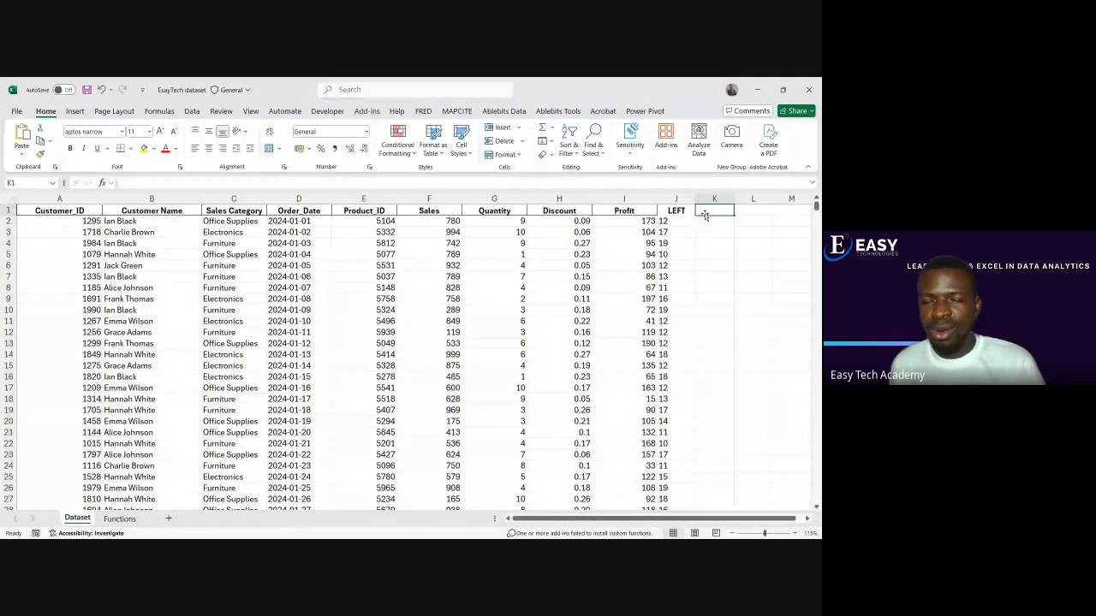
pyautogui.write('lGTh')
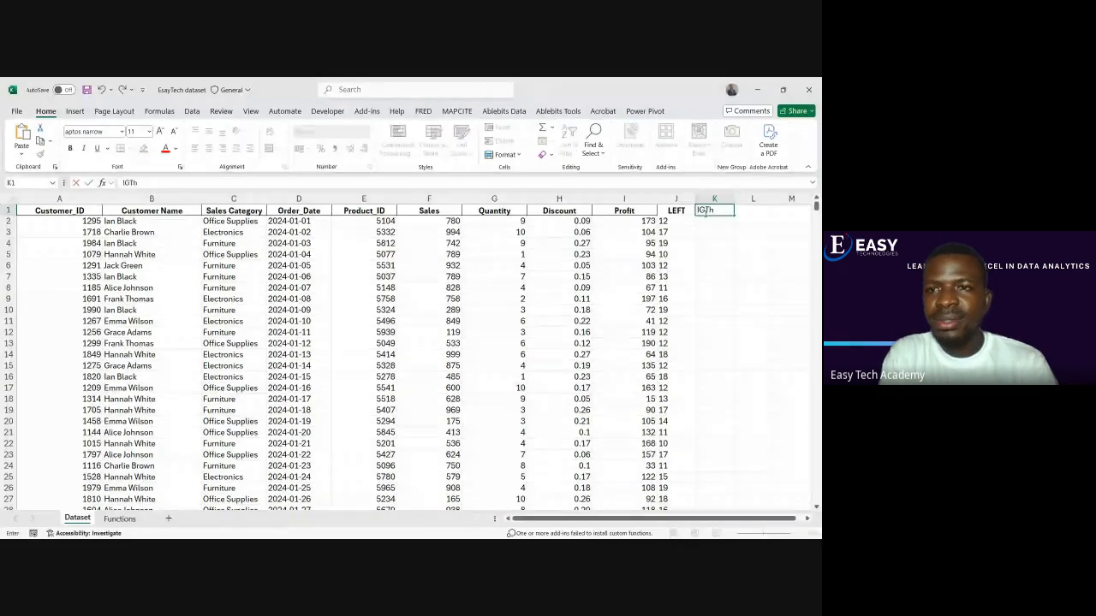
pyautogui.write('I')
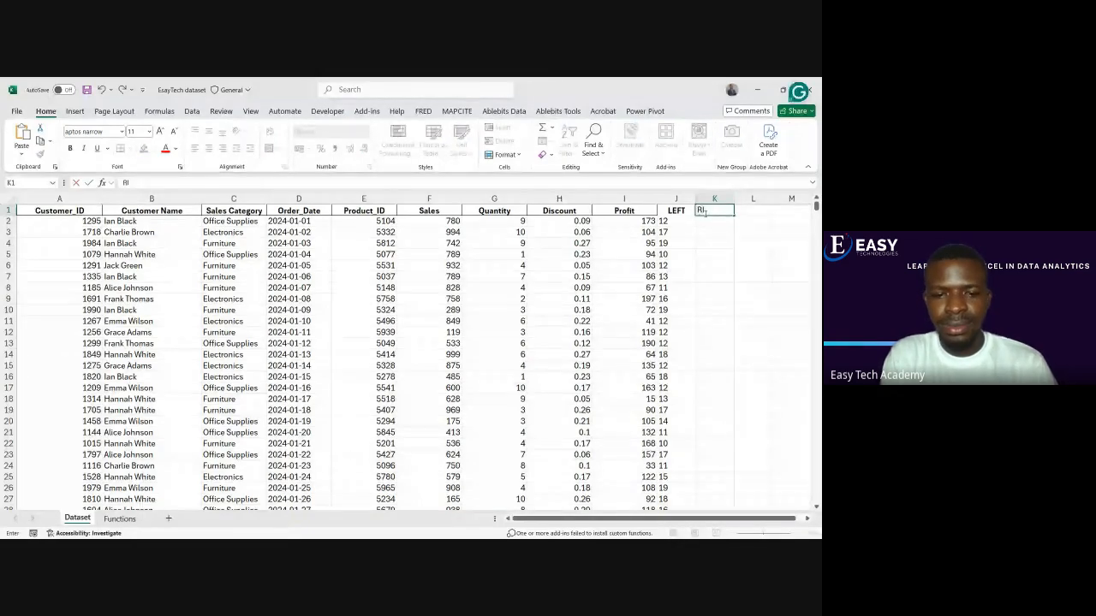
pyautogui.write('ghT')
pyautogui.press('BackSpace')
pyautogui.press('BackSpace')
pyautogui.press('BackSpace')
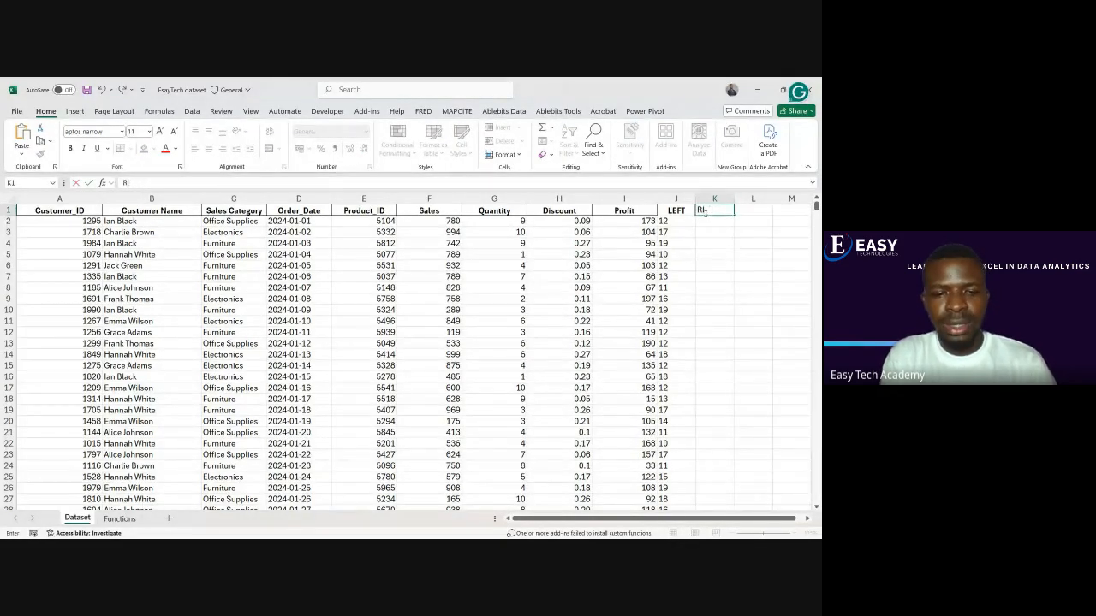
pyautogui.write('GHT')
pyautogui.press('Return')
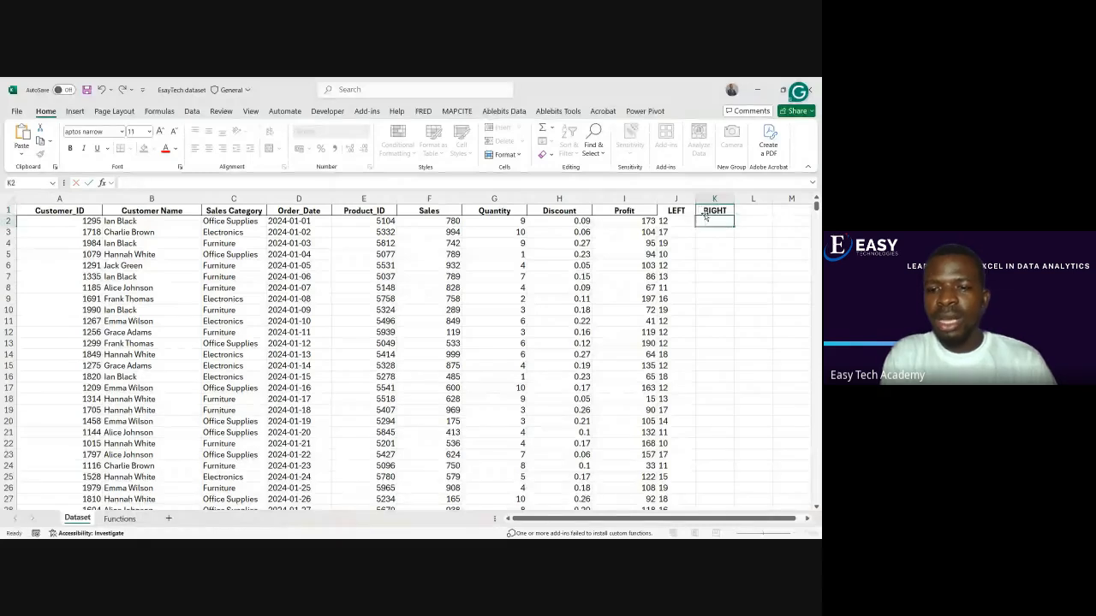
# Enter =RIGHT(A2,2) in K2 to extract the last two characters of the customer ID
pyautogui.write('=')
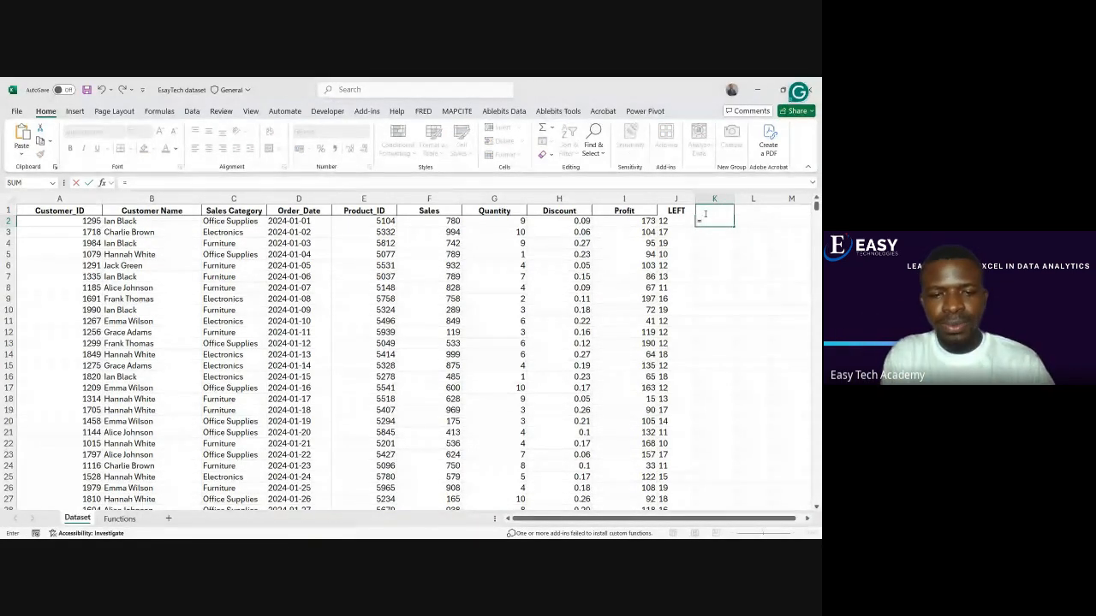
pyautogui.write('right')
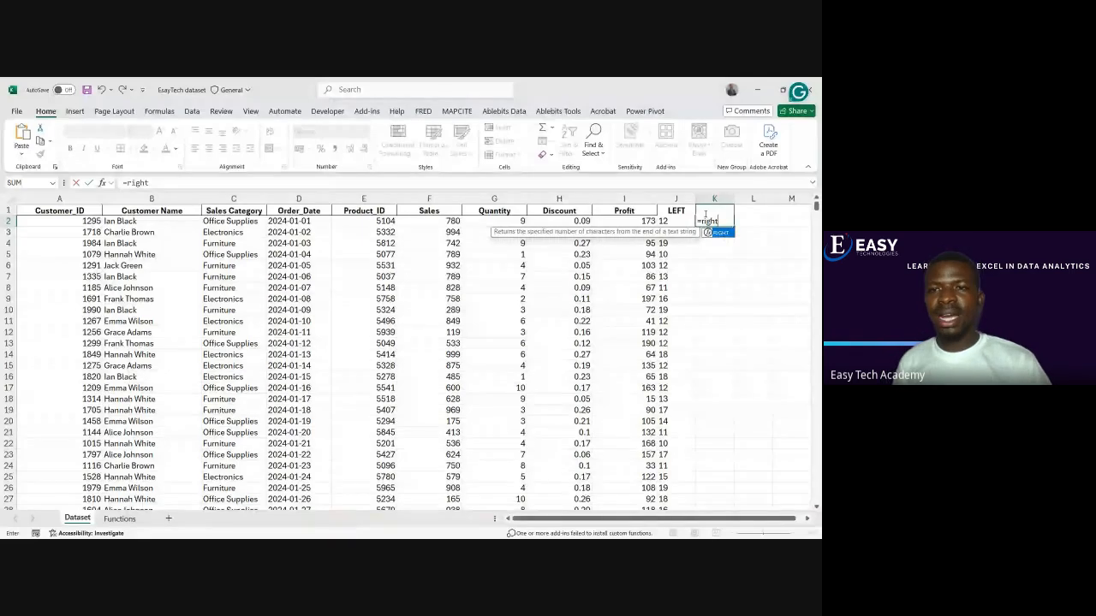
pyautogui.press('Tab')
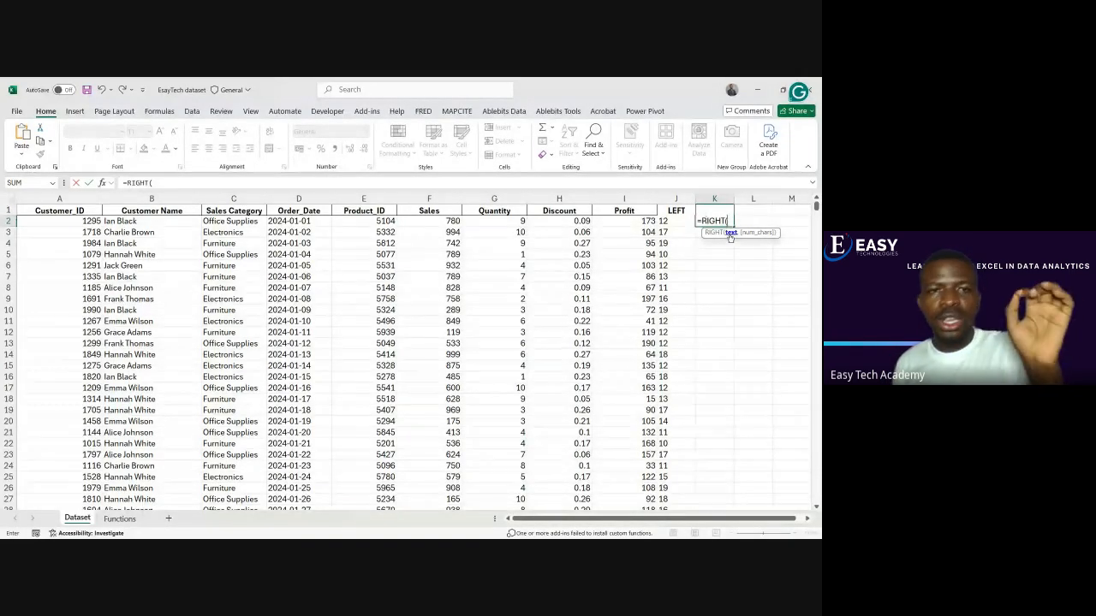
pyautogui.click(87, 221)
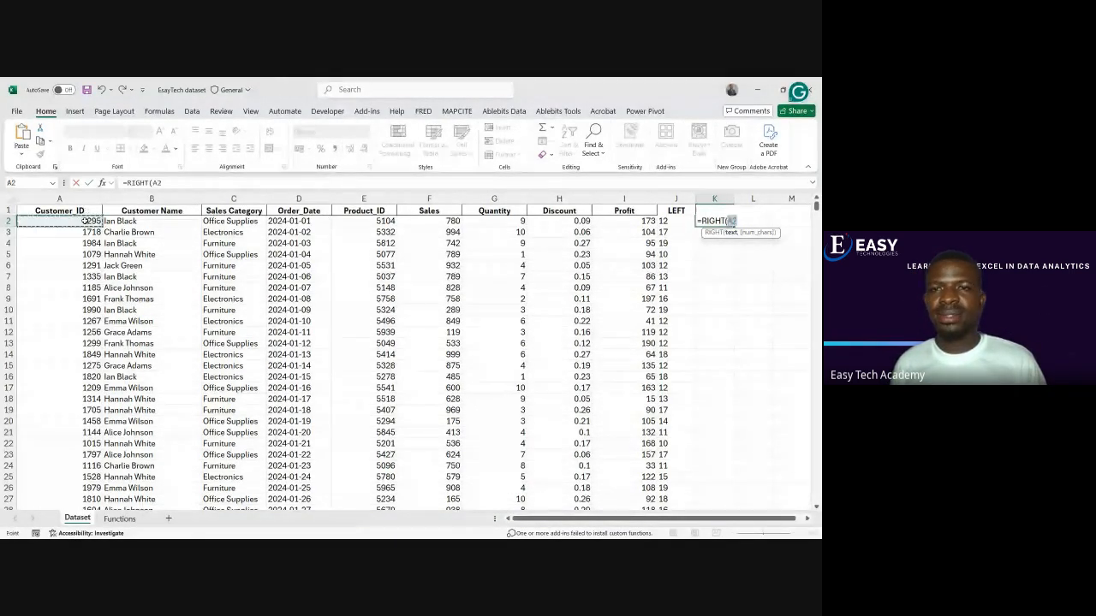
pyautogui.write(',2')
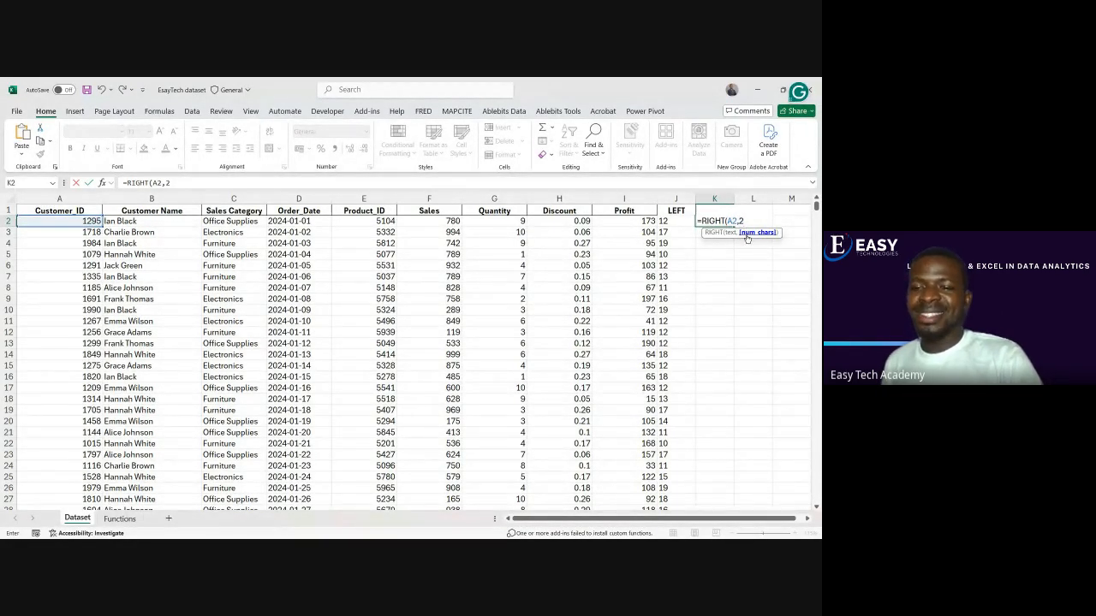
pyautogui.write(')')
pyautogui.press('Return')
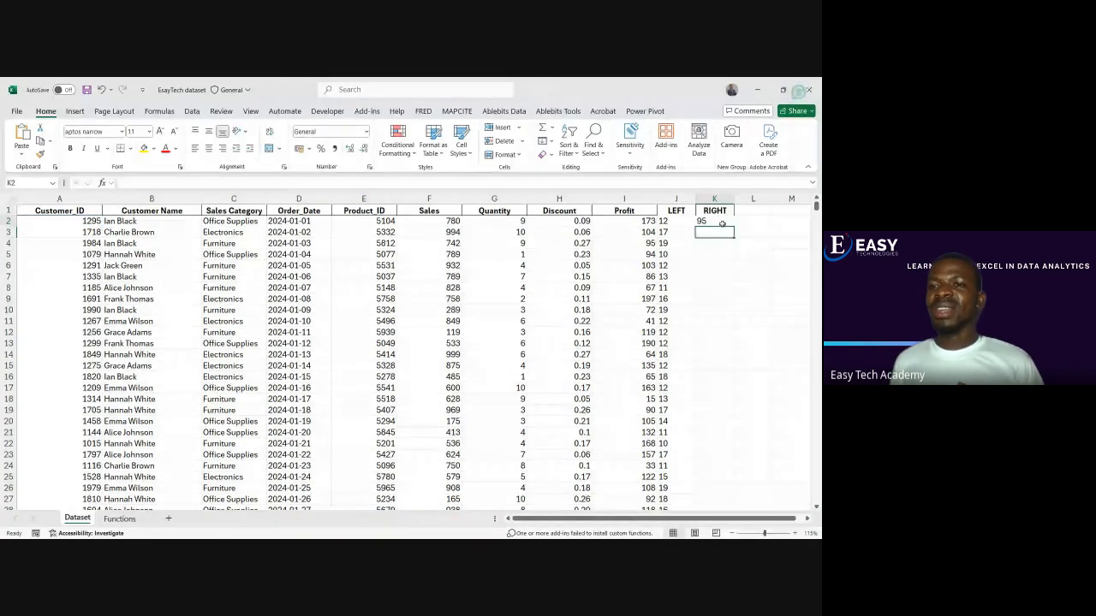
# Fill the RIGHT formula from K2 down to the last record
pyautogui.click(722, 223)
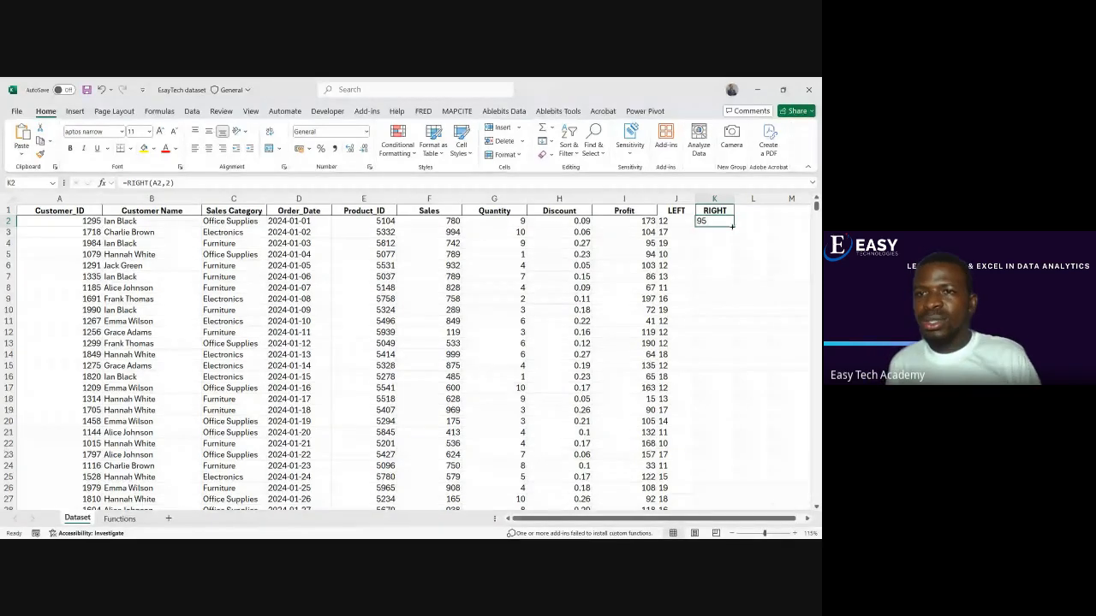
pyautogui.hotkey('ctrl', 'shift', 'Down')
pyautogui.hotkey('ctrl', 'd')
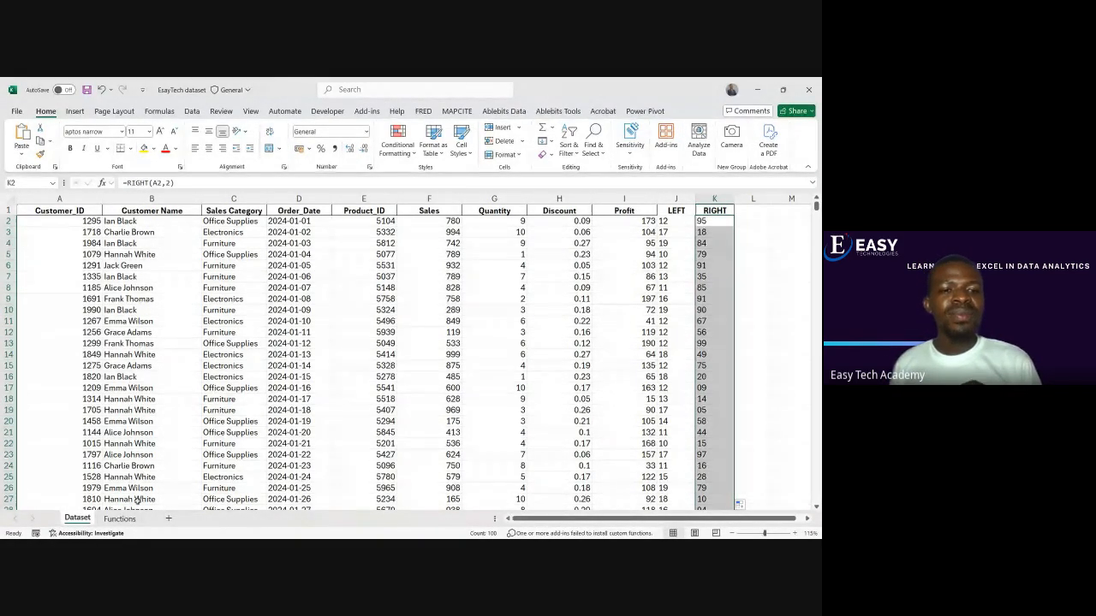
# Check the MID entry in the Functions sheet's list, then return to the Dataset sheet and select L2
pyautogui.click(119, 518)
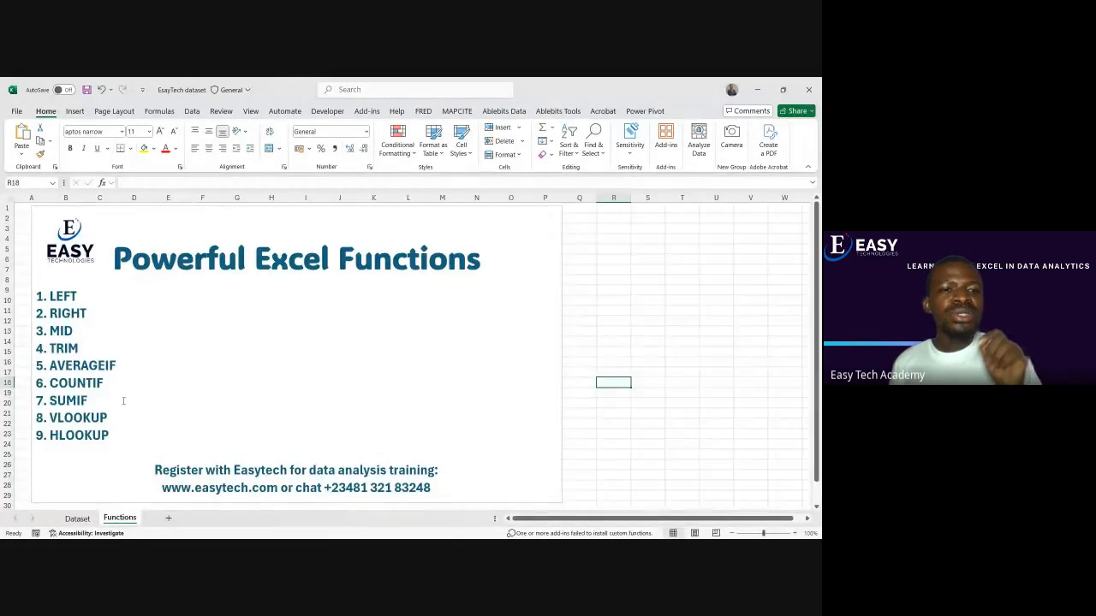
pyautogui.click(75, 332)
pyautogui.doubleClick(73, 332)
pyautogui.click(74, 332)
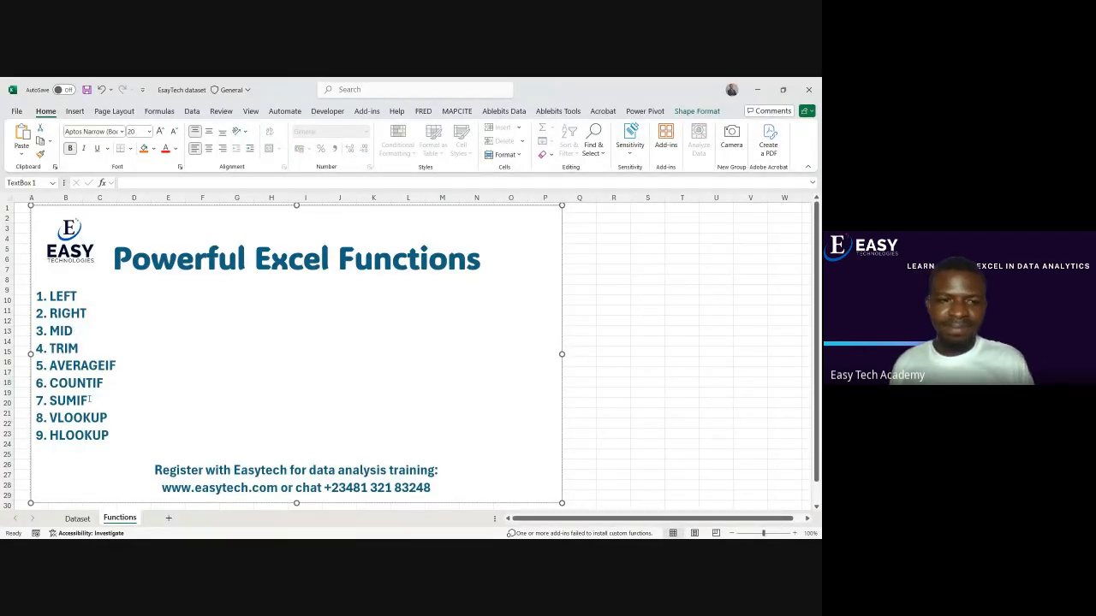
pyautogui.click(77, 519)
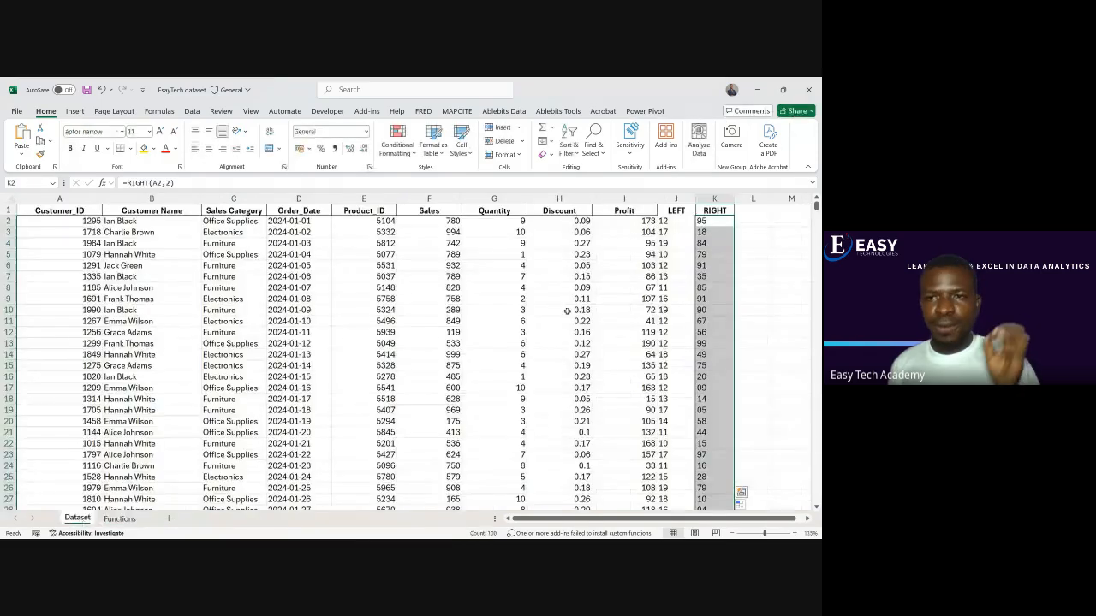
pyautogui.click(757, 224)
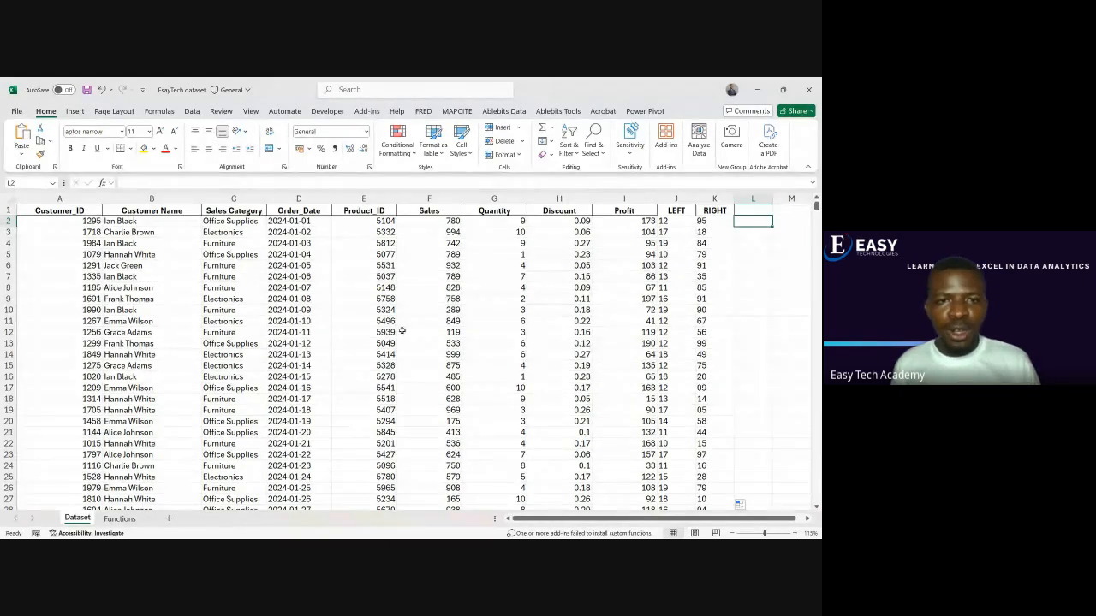
# Examine the year, month and day parts of the Order_Date values down column D, and reopen the Functions sheet
pyautogui.scroll(-11, 402, 331)
pyautogui.scroll(11, 402, 331)
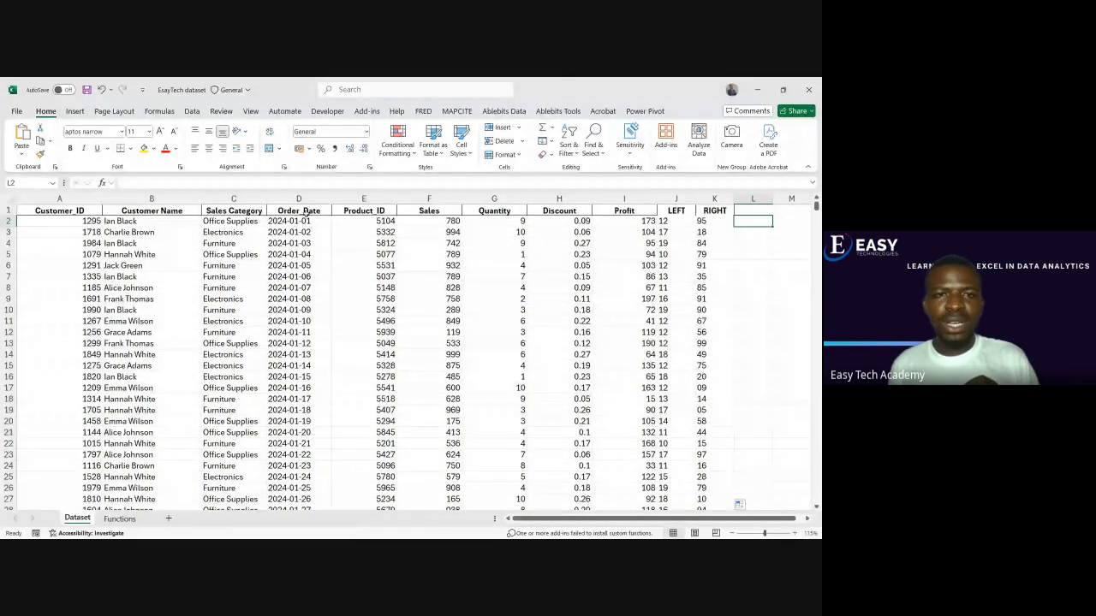
pyautogui.click(299, 199)
pyautogui.click(298, 276)
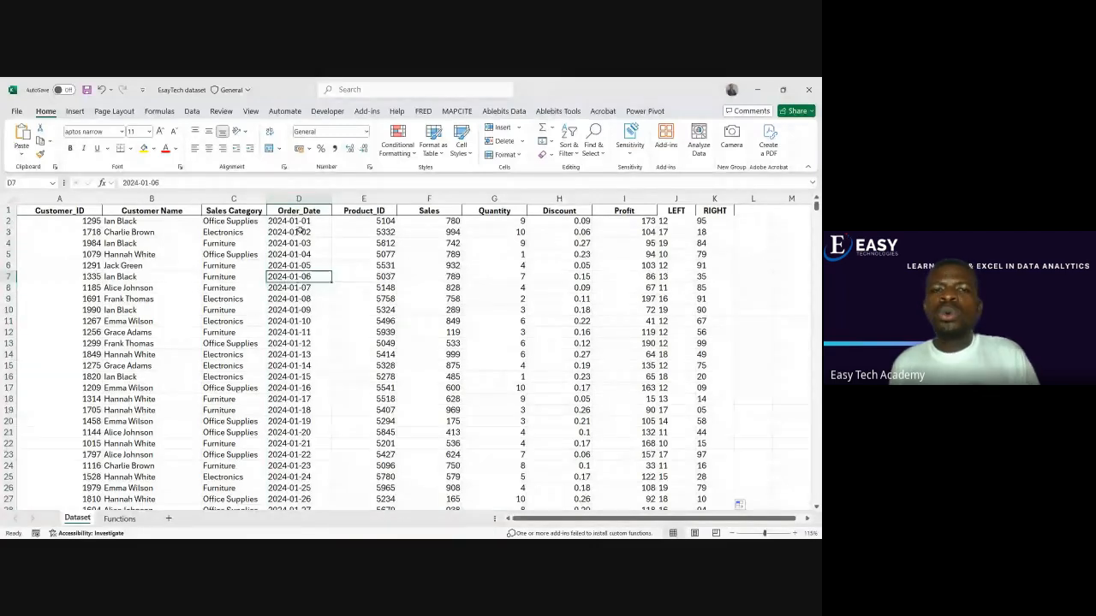
pyautogui.click(302, 222)
pyautogui.moveTo(302, 221); pyautogui.dragTo(317, 399)
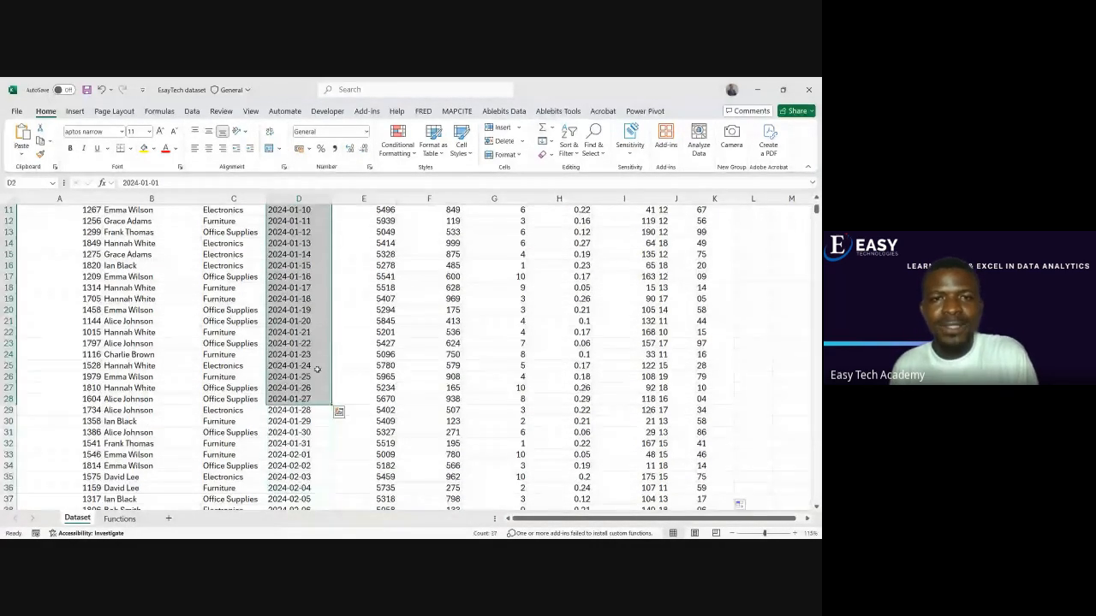
pyautogui.scroll(3, 317, 369)
pyautogui.click(281, 221)
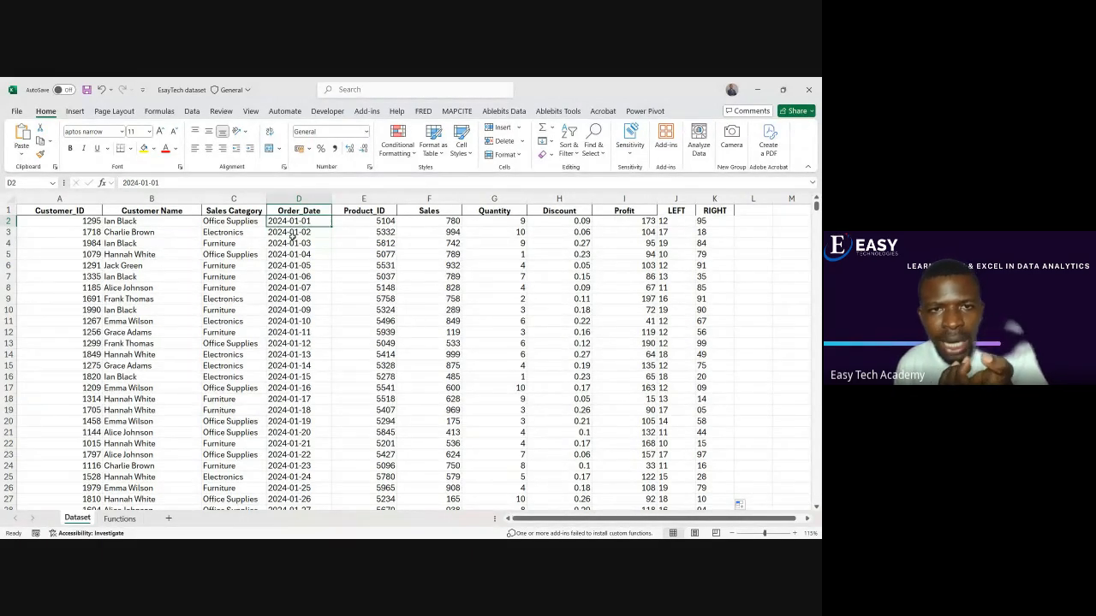
pyautogui.scroll(-11, 289, 320)
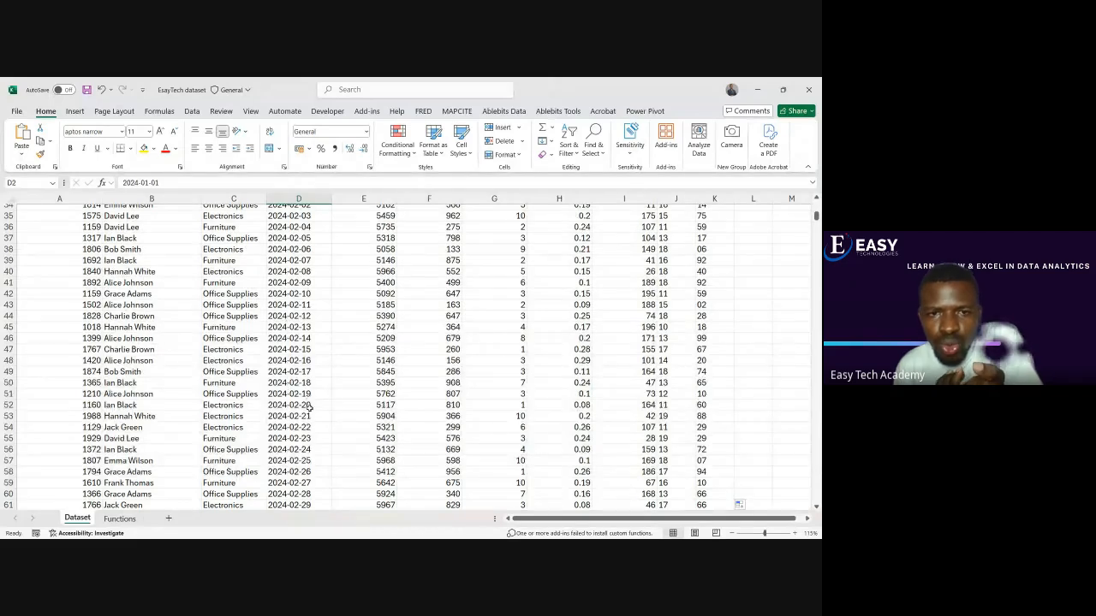
pyautogui.scroll(-15, 300, 368)
pyautogui.scroll(20, 285, 312)
pyautogui.scroll(6, 287, 307)
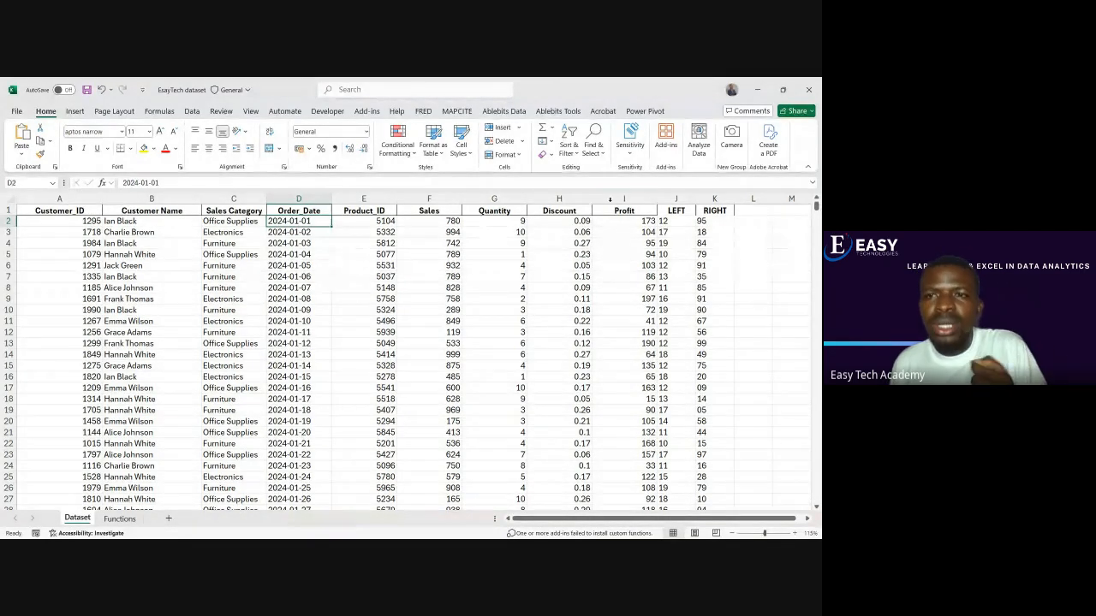
pyautogui.click(119, 519)
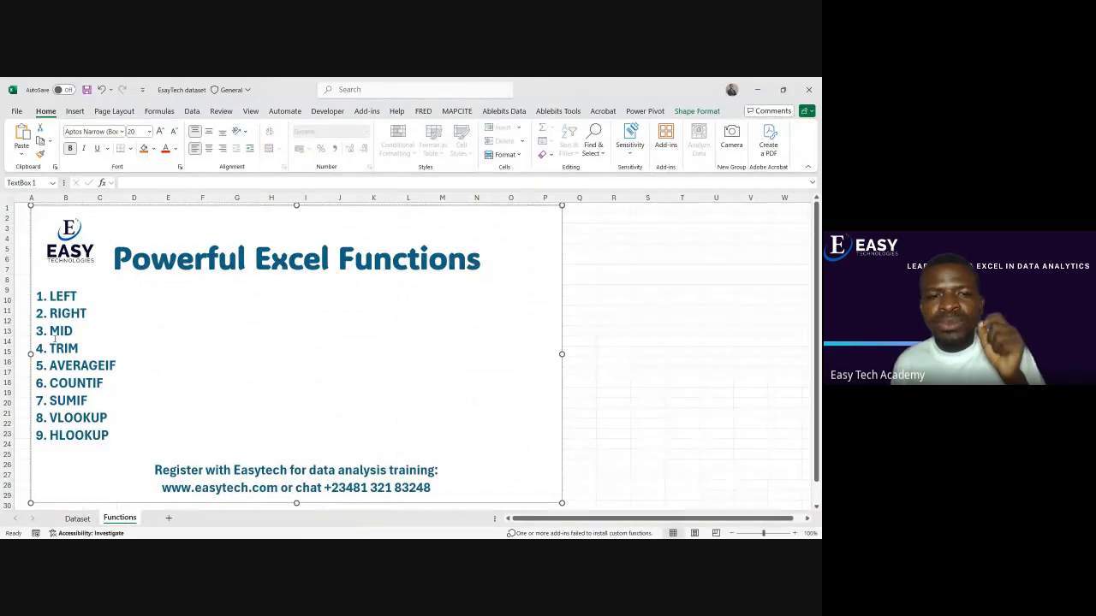
# Return to the Dataset sheet and enter the header MID in L1
pyautogui.click(78, 518)
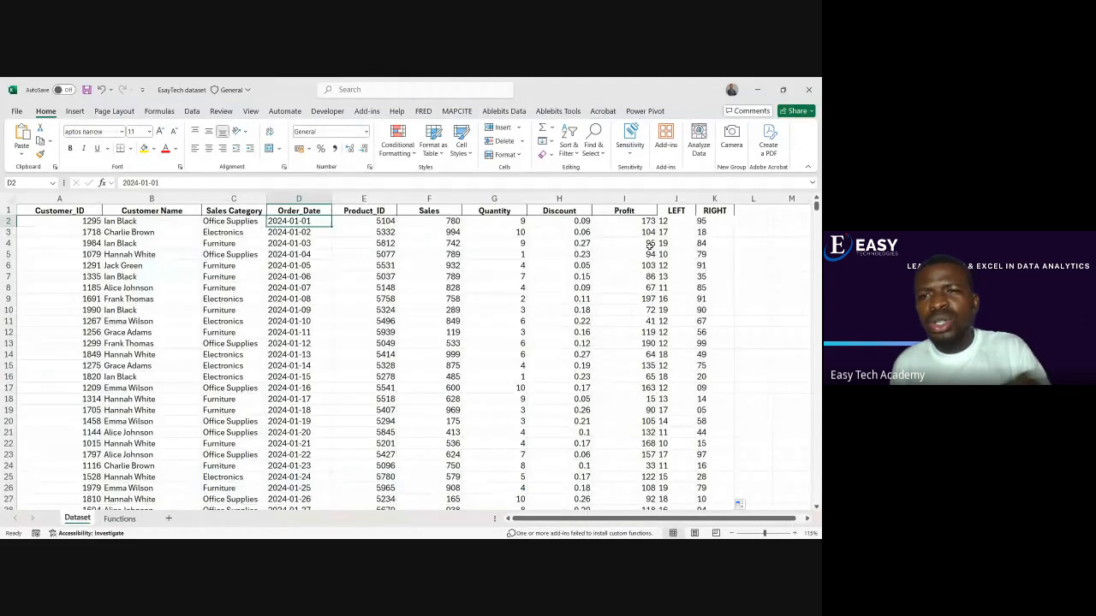
pyautogui.click(760, 216)
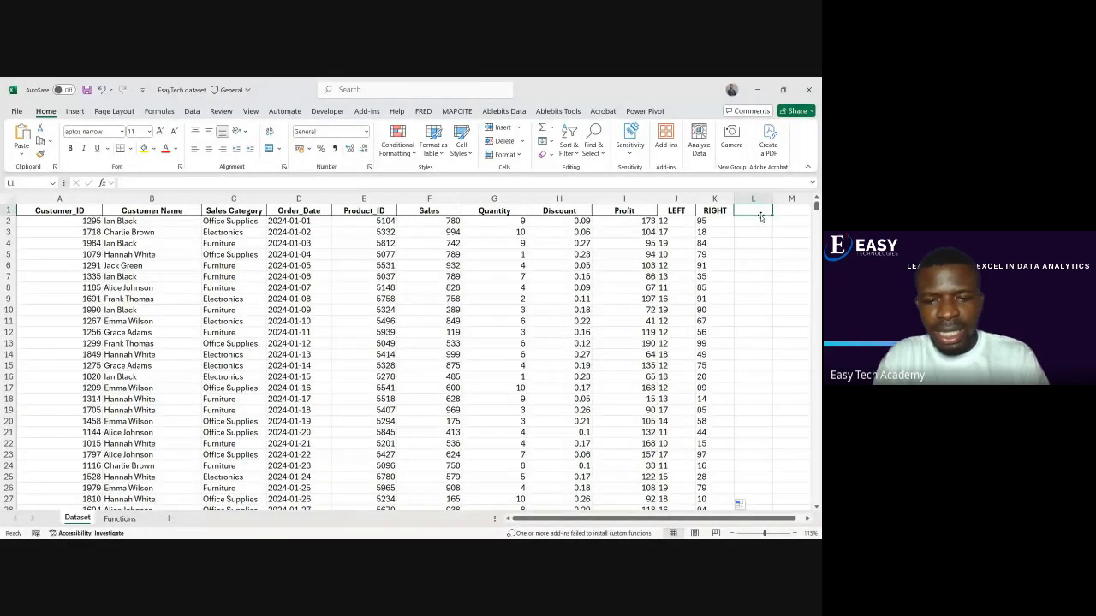
pyautogui.write('MID')
pyautogui.press('Return')
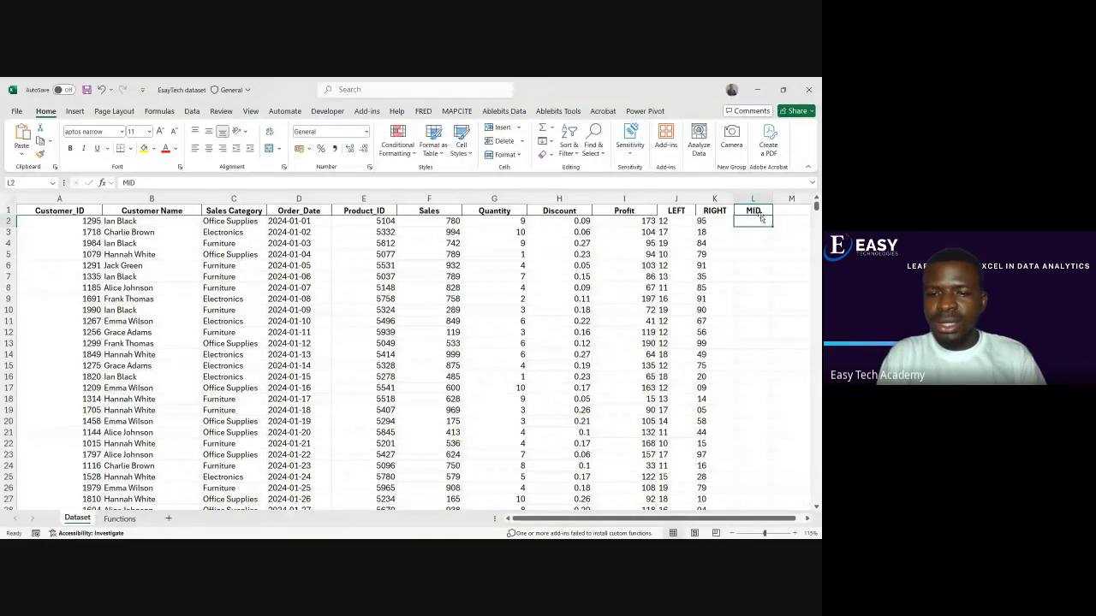
# Enter =MID(D2,5,2) in L2 to extract two characters from the order date, starting at the fifth
pyautogui.write('=mid')
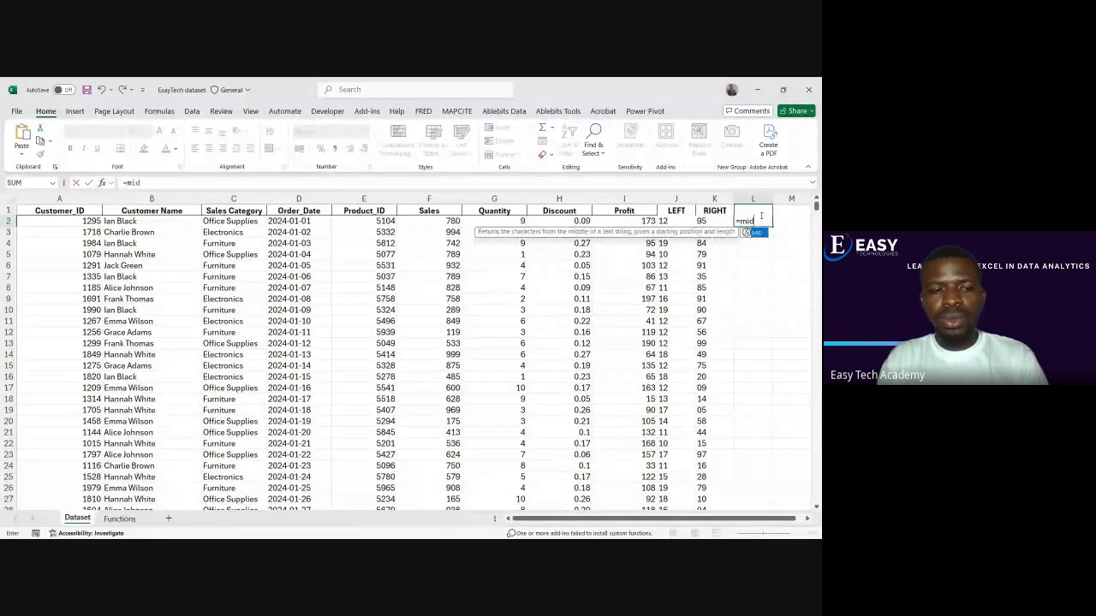
pyautogui.press('Tab')
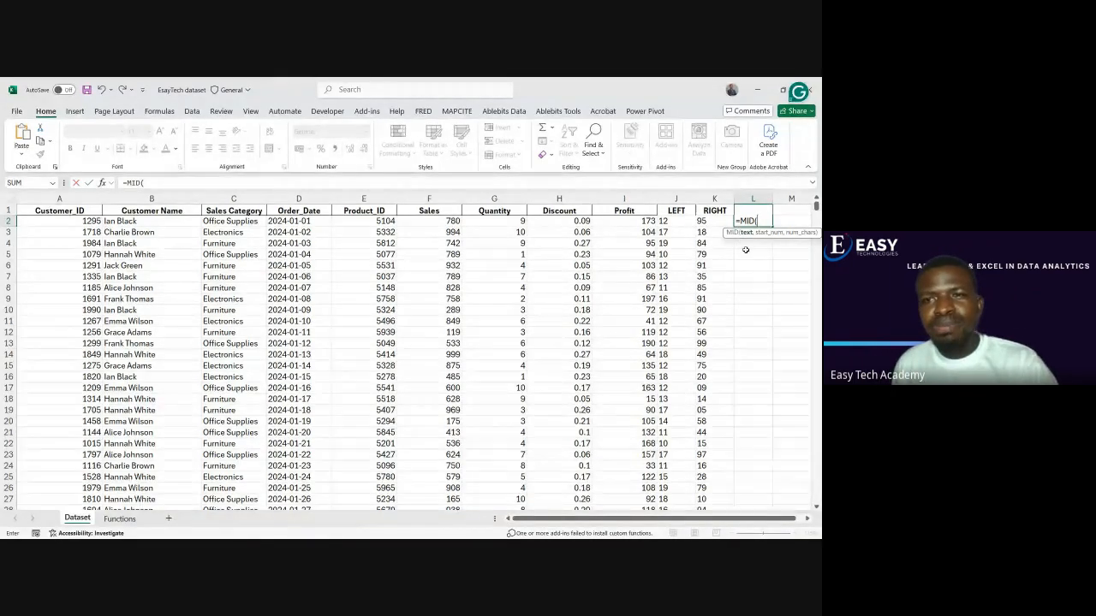
pyautogui.hscroll(3, 745, 249)
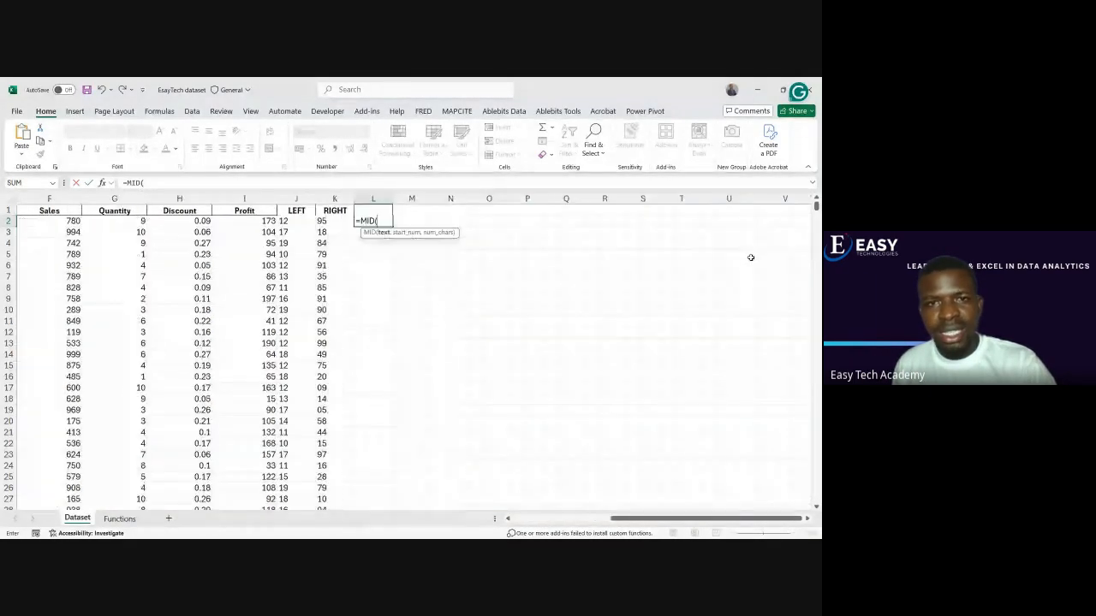
pyautogui.hscroll(-3, 750, 258)
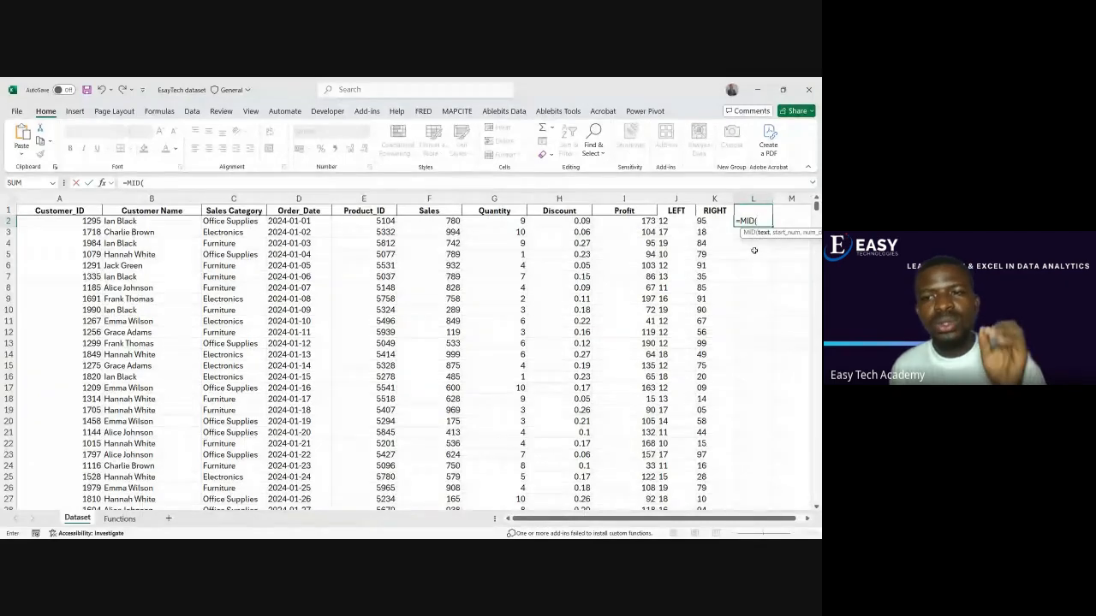
pyautogui.moveTo(770, 520); pyautogui.dragTo(778, 524)
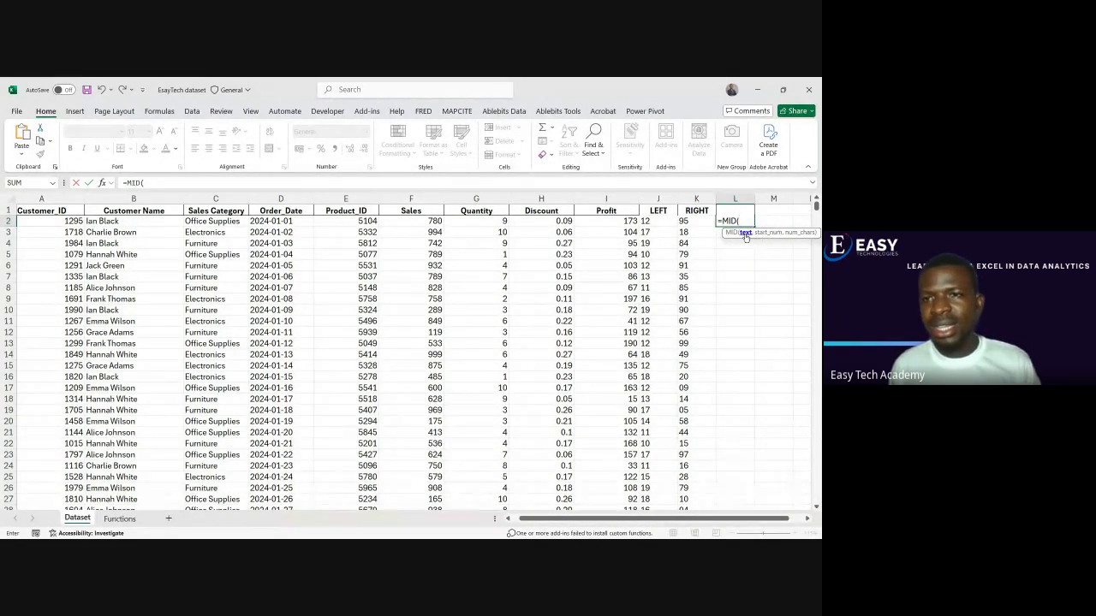
pyautogui.click(287, 221)
pyautogui.write(',5')
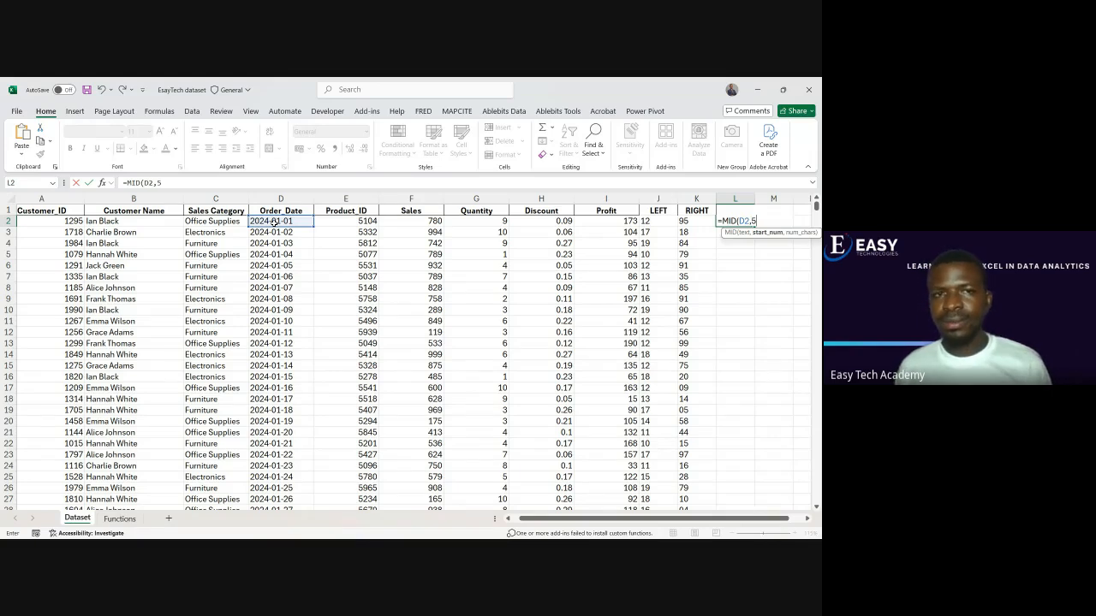
pyautogui.write(',2')
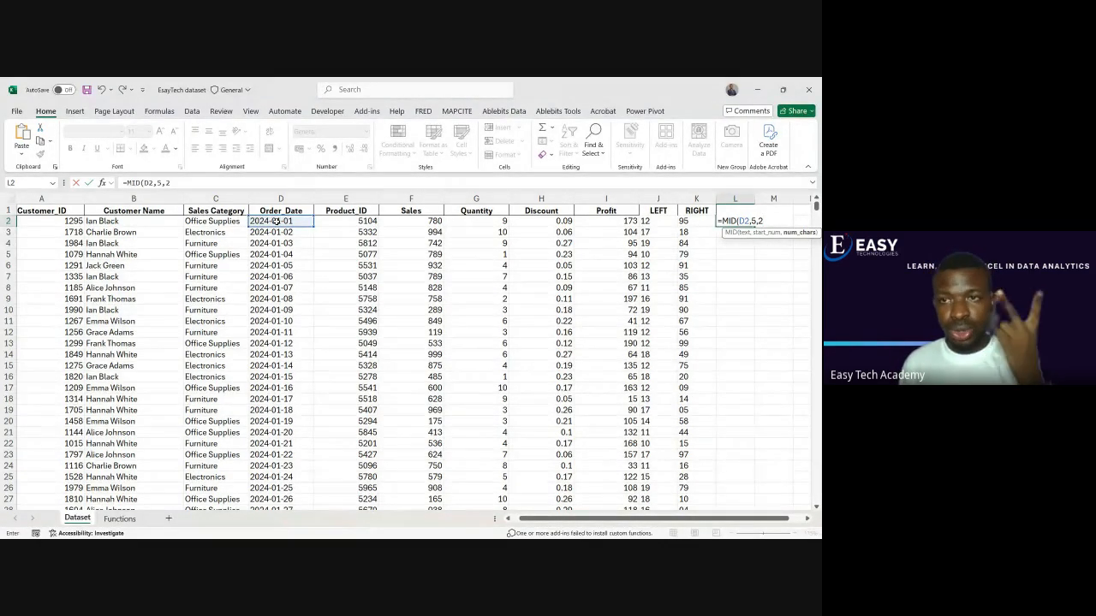
pyautogui.write(')')
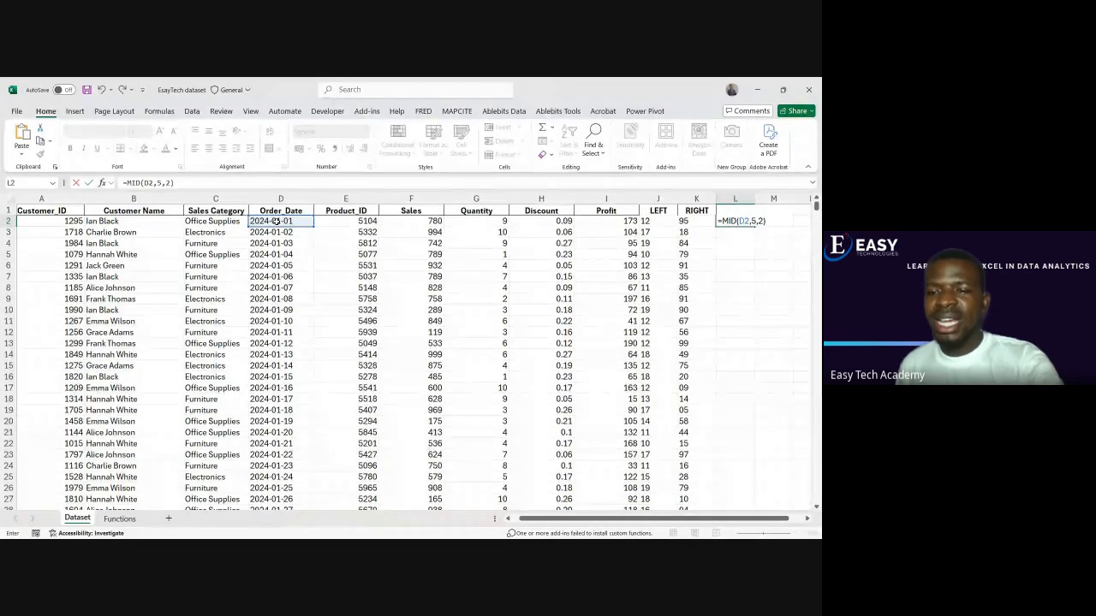
pyautogui.press('Return')
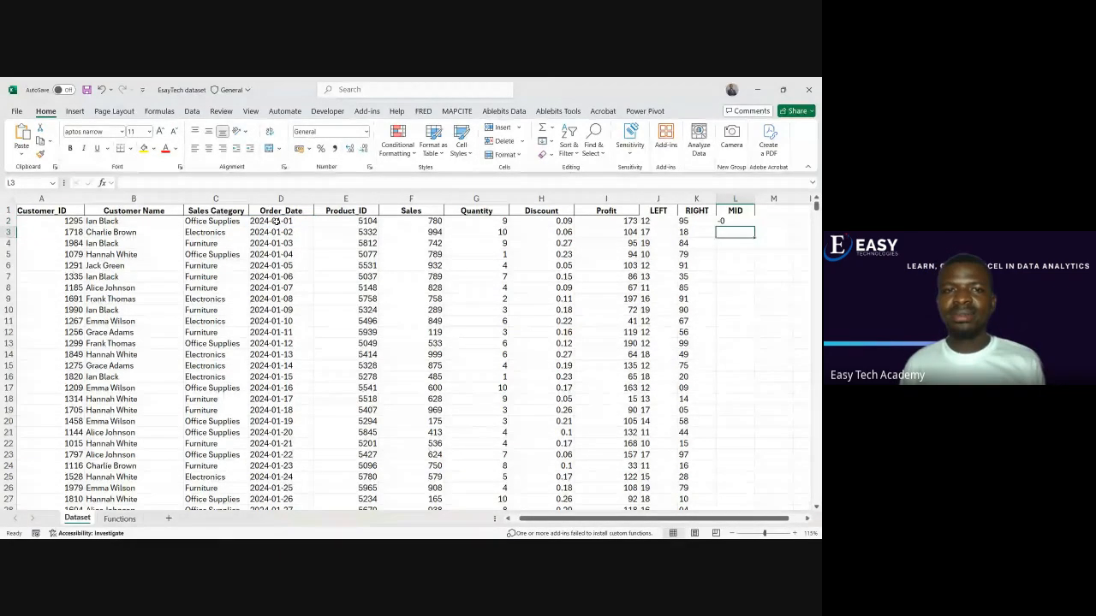
# Change the L2 formula to =MID(D2,6,2) so that extraction starts at the month digits, keeping MID as the column header
pyautogui.doubleClick(729, 221)
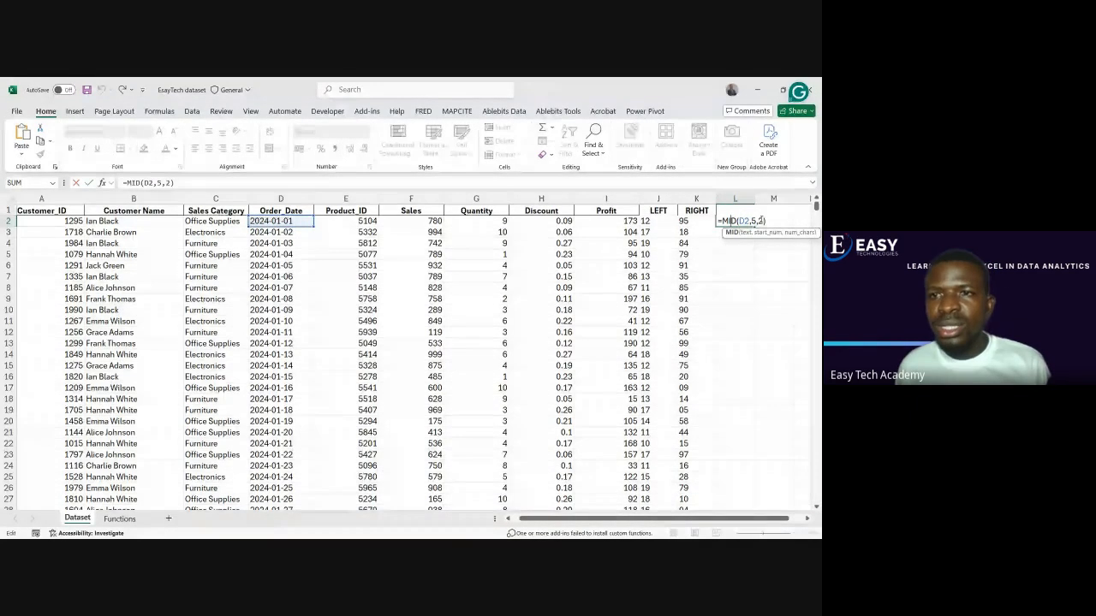
pyautogui.click(758, 221)
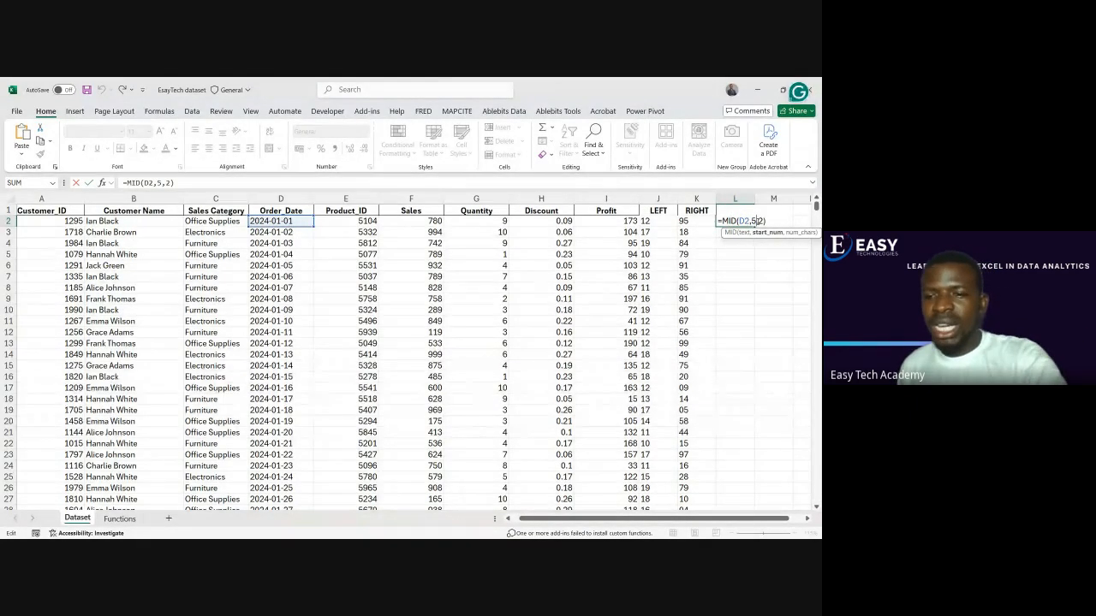
pyautogui.press('BackSpace')
pyautogui.press('Delete')
pyautogui.press('BackSpace')
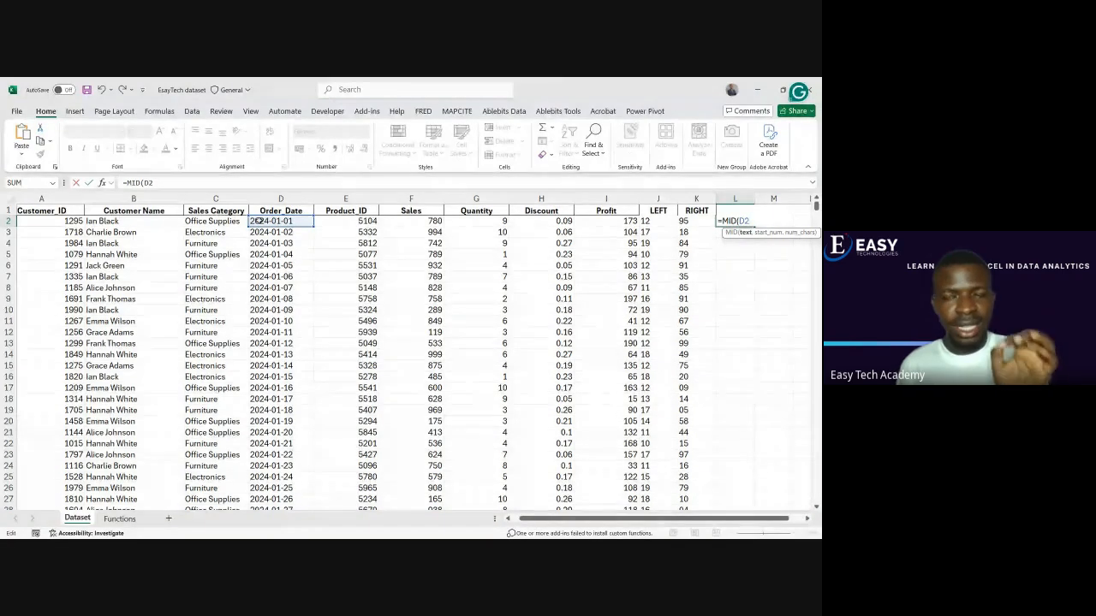
pyautogui.write(',')
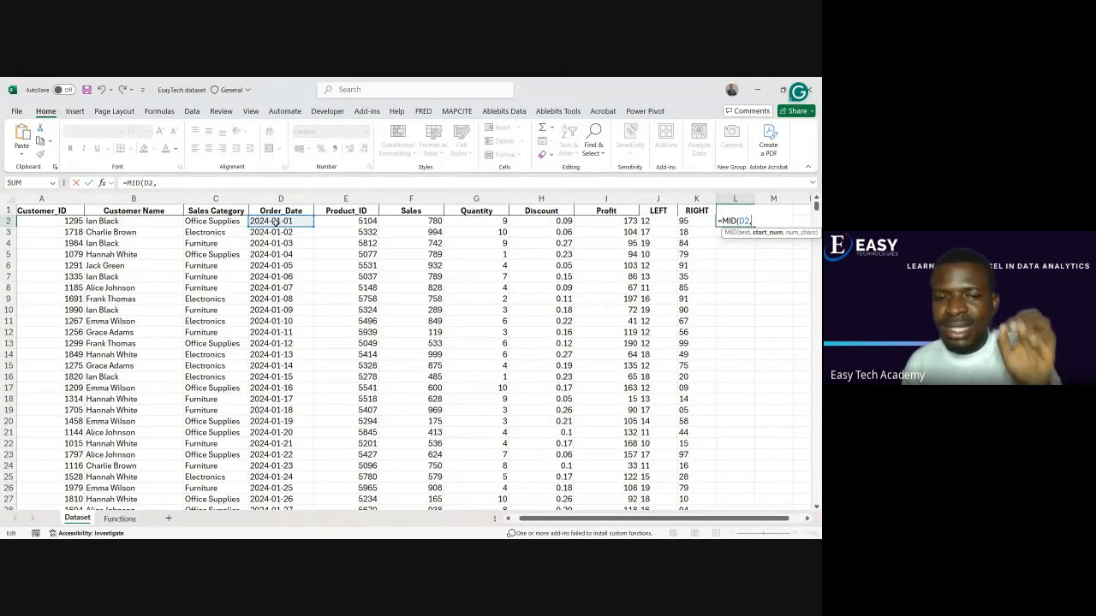
pyautogui.write('6,')
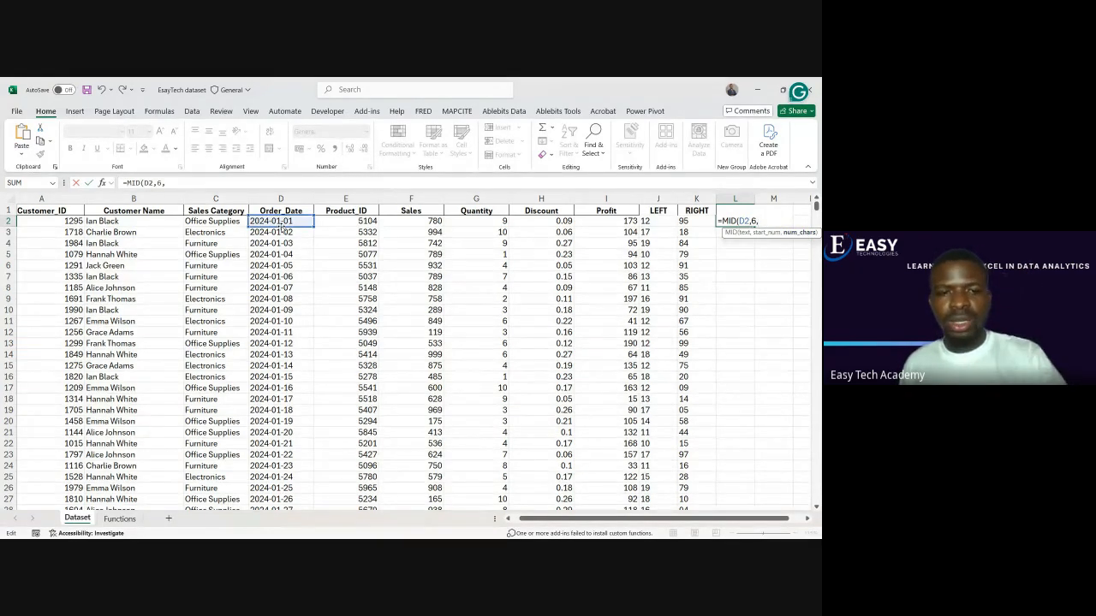
pyautogui.write(')')
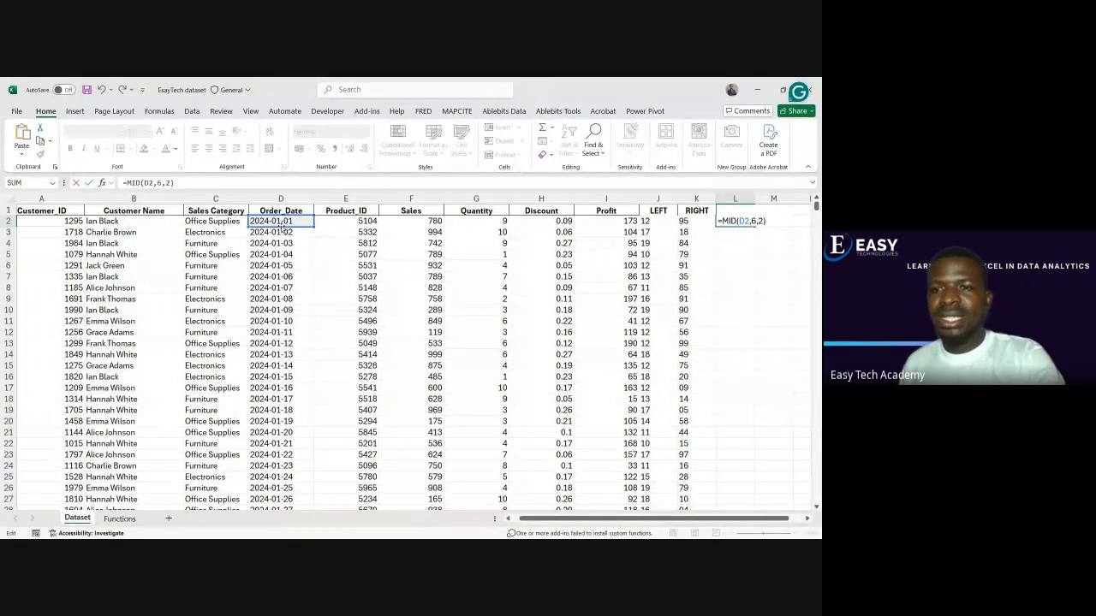
pyautogui.click(734, 210)
pyautogui.write('MID')
pyautogui.press('Return')
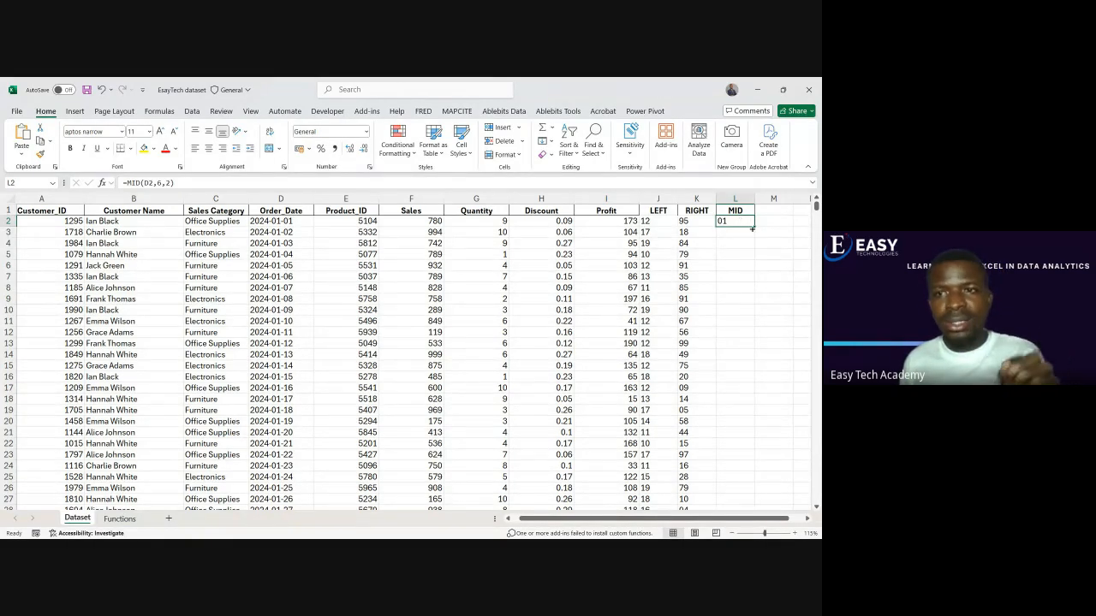
# Fill the MID formula from L2 down to the last record and check the extracted months against the order dates
pyautogui.doubleClick(755, 226)
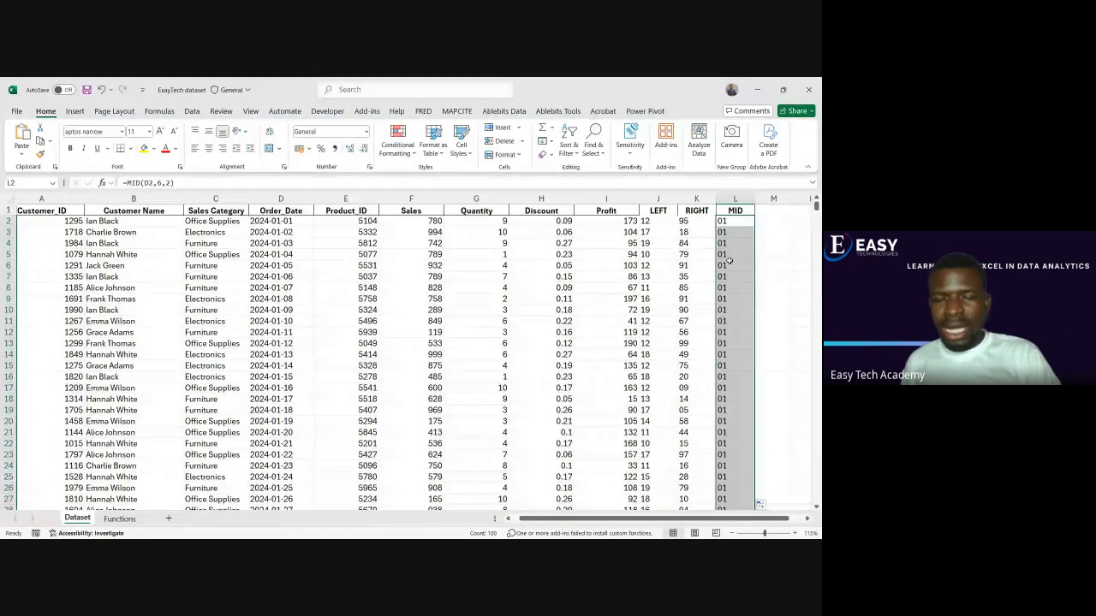
pyautogui.scroll(-8, 729, 261)
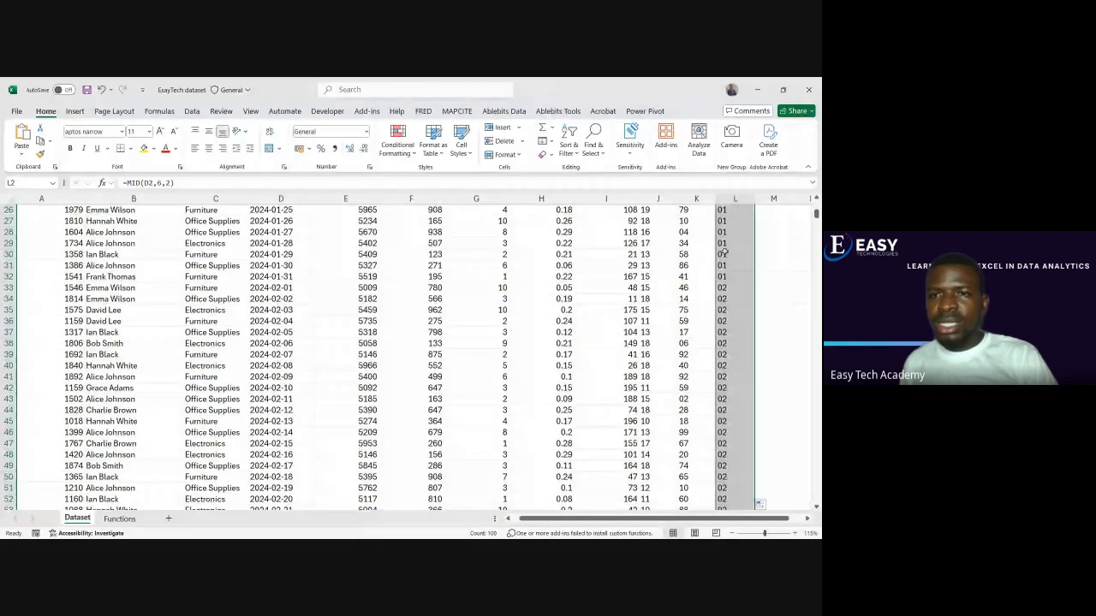
pyautogui.scroll(-6, 732, 343)
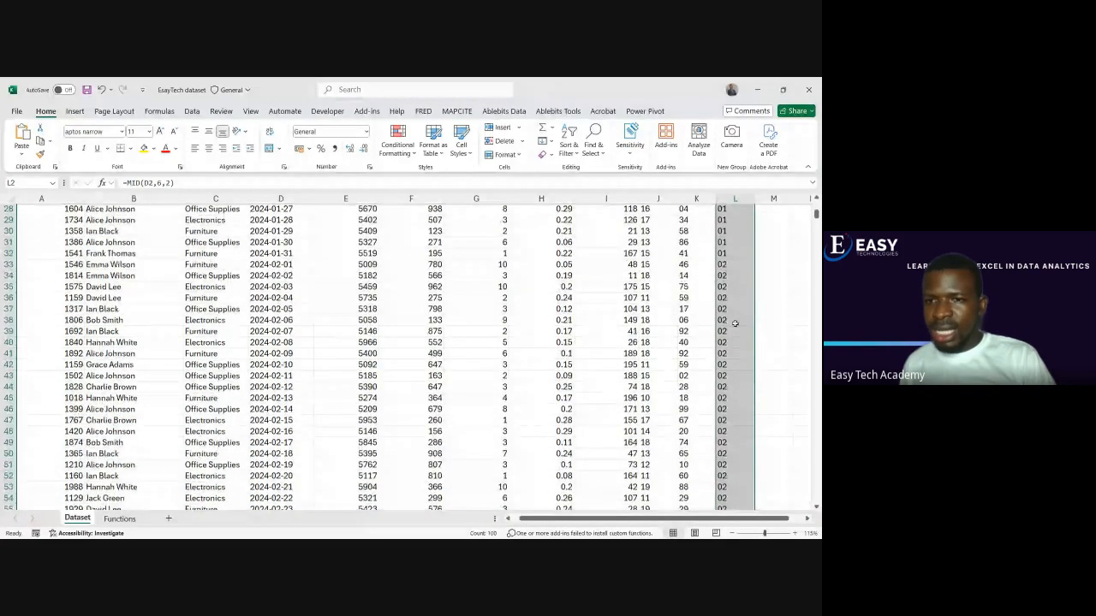
pyautogui.scroll(-4, 729, 374)
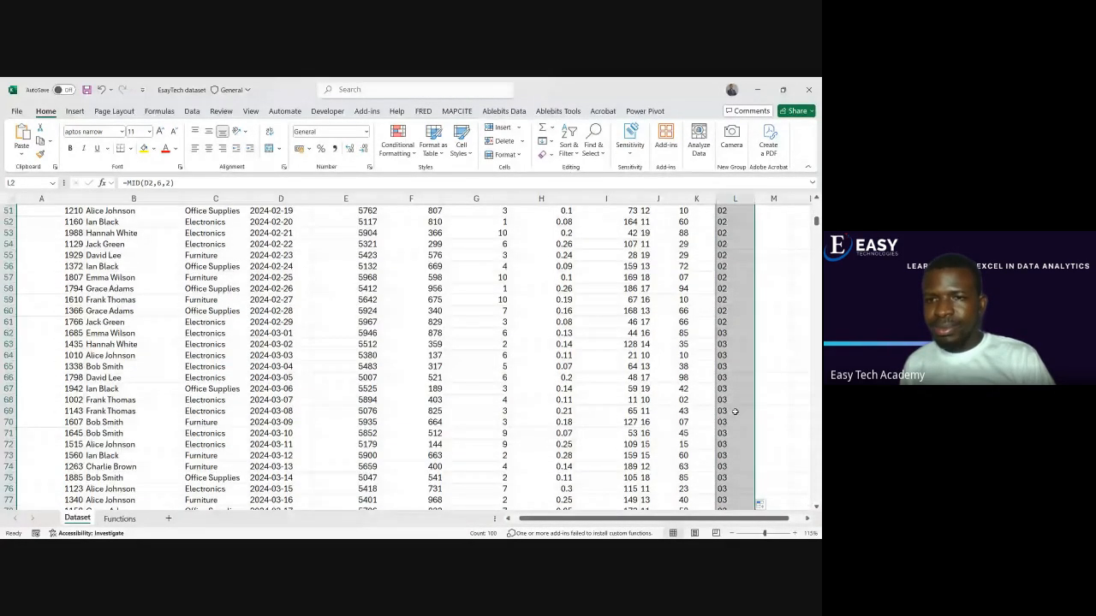
pyautogui.scroll(-7, 734, 412)
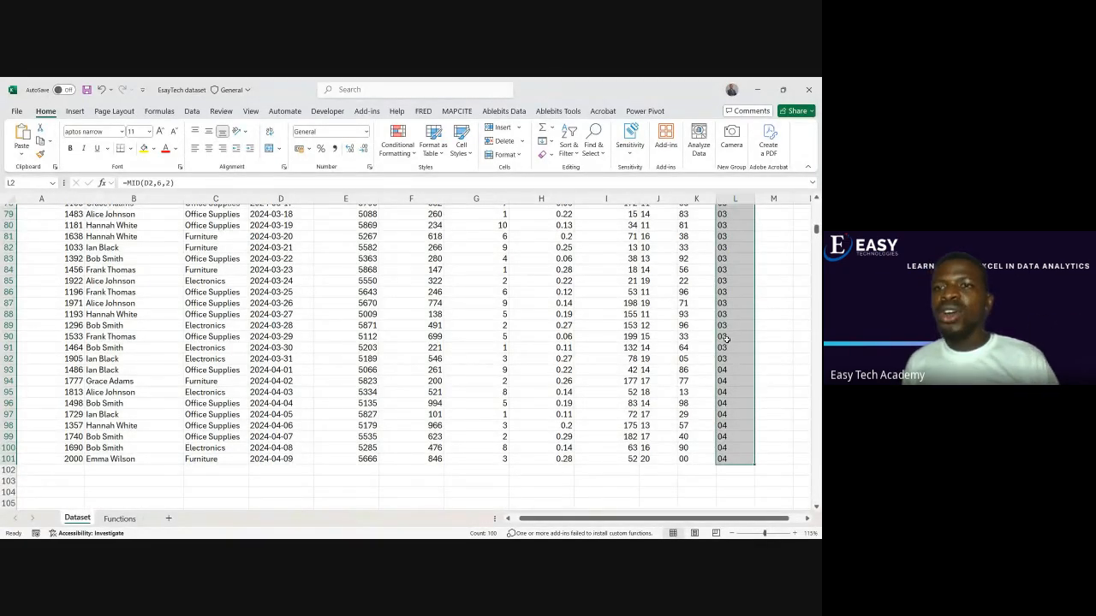
pyautogui.scroll(20, 726, 340)
pyautogui.click(766, 222)
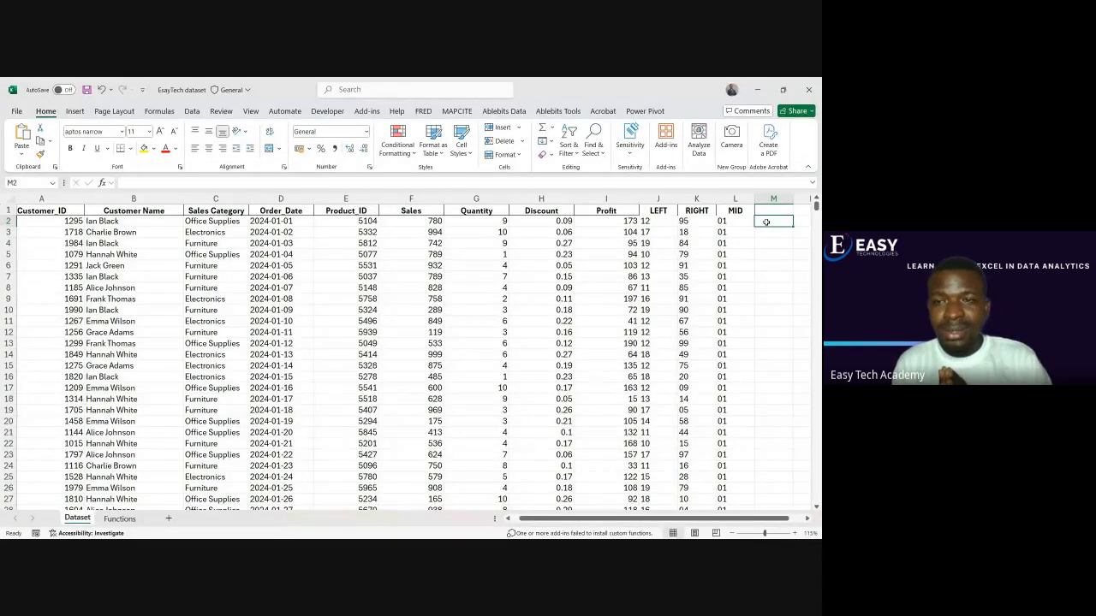
# Check the TRIM entry in the Functions sheet's list, then return to the Dataset sheet
pyautogui.click(119, 518)
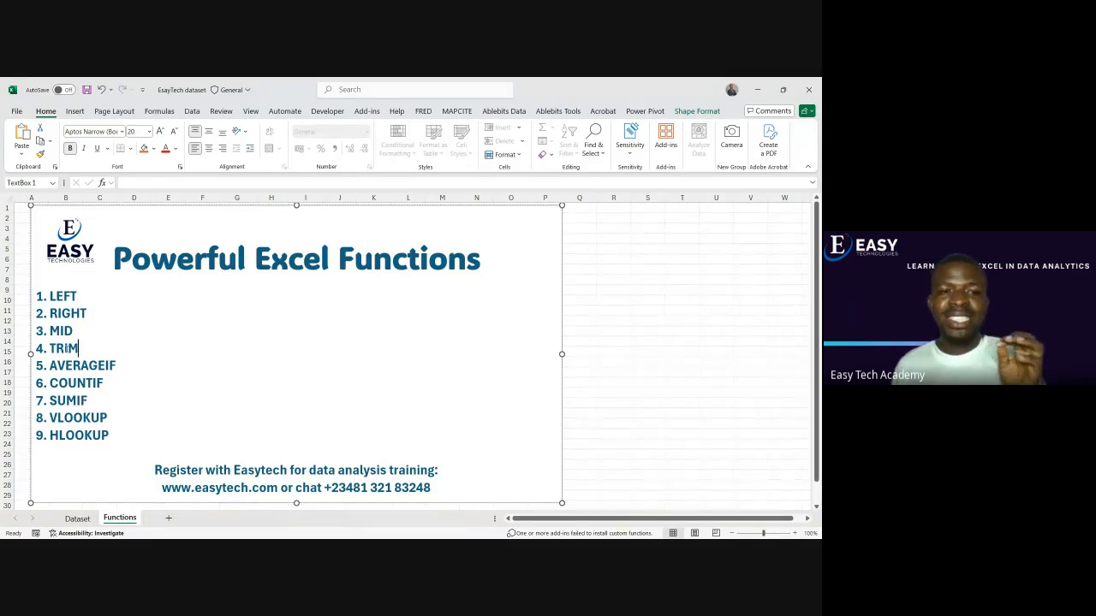
pyautogui.doubleClick(71, 349)
pyautogui.click(81, 350)
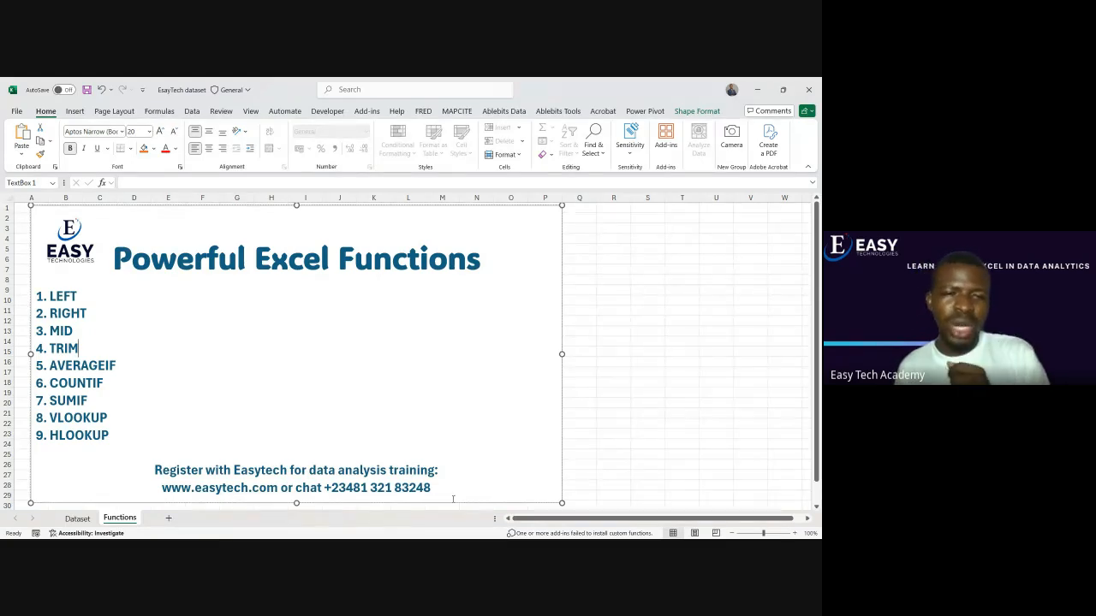
pyautogui.click(77, 518)
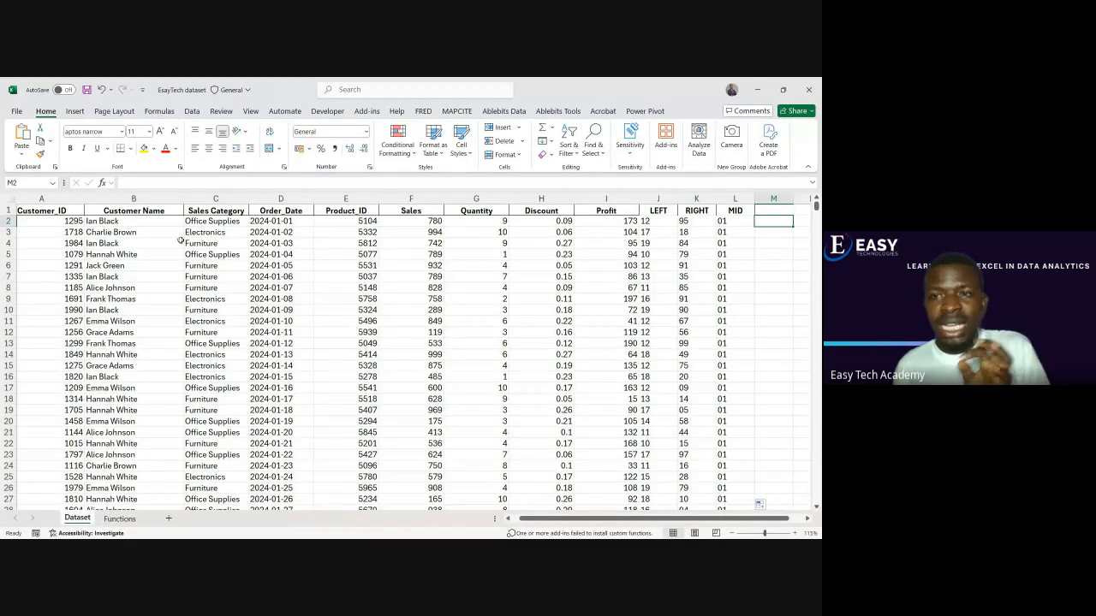
# Insert extra spaces between the first and last names in B2 and B4, and before the customer name in B3
pyautogui.click(98, 221)
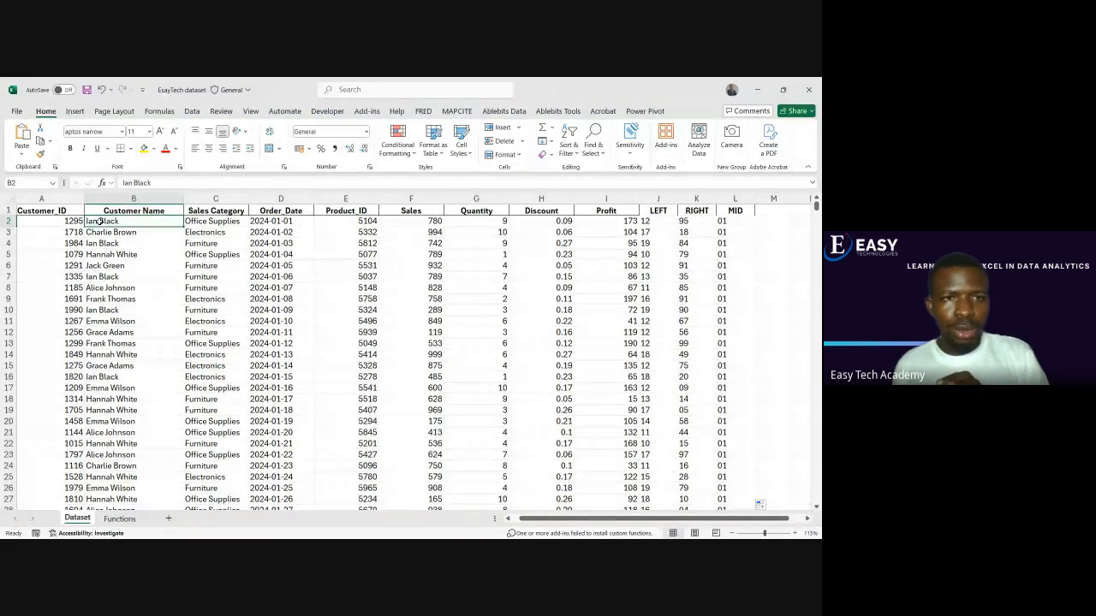
pyautogui.doubleClick(99, 221)
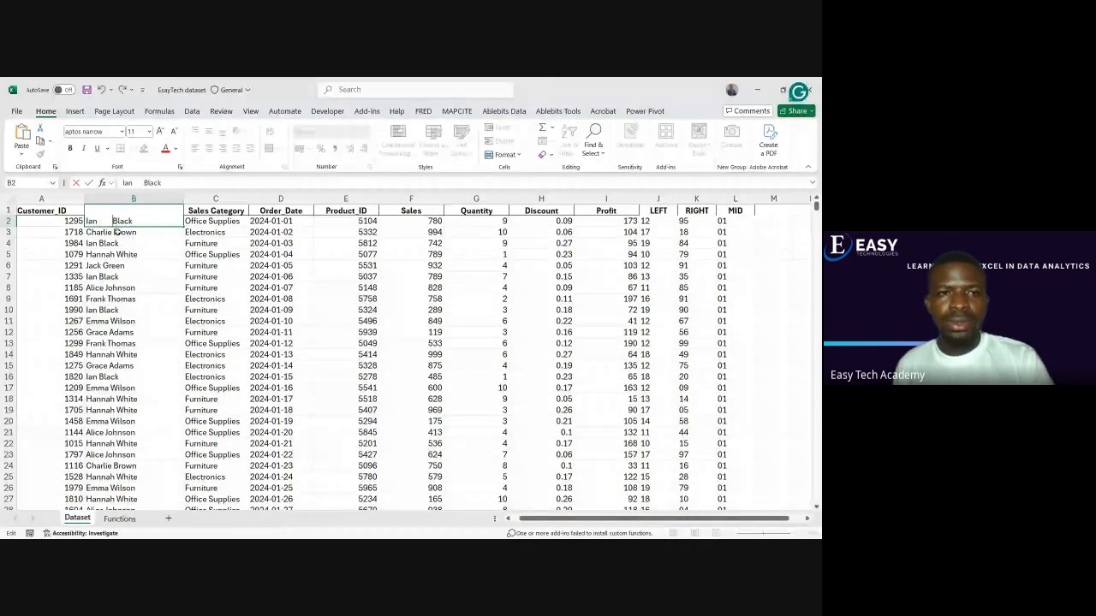
pyautogui.press('Return')
pyautogui.doubleClick(87, 232)
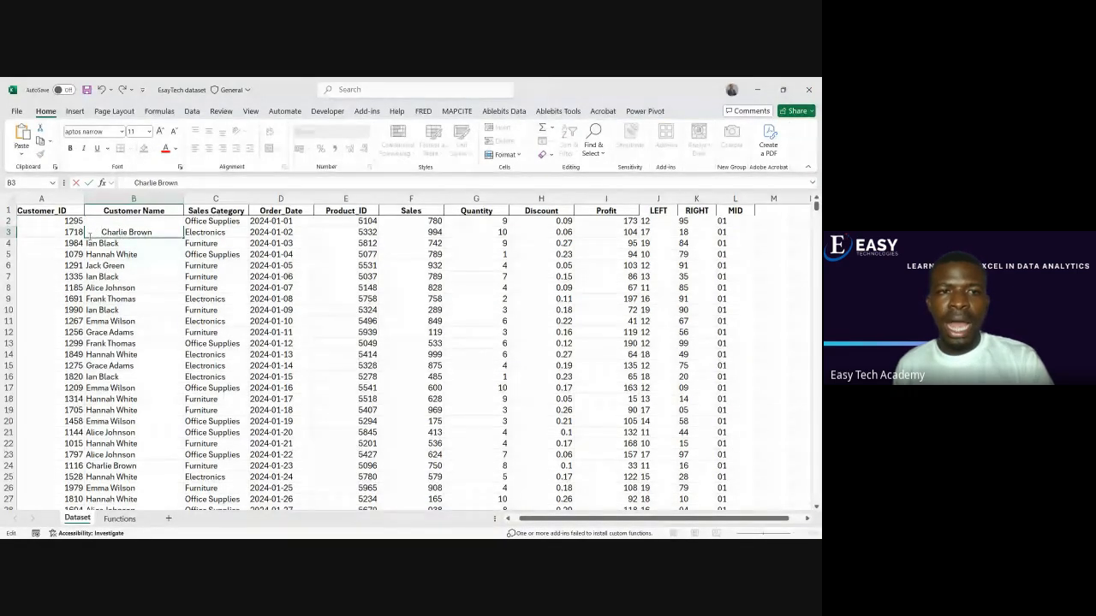
pyautogui.doubleClick(97, 243)
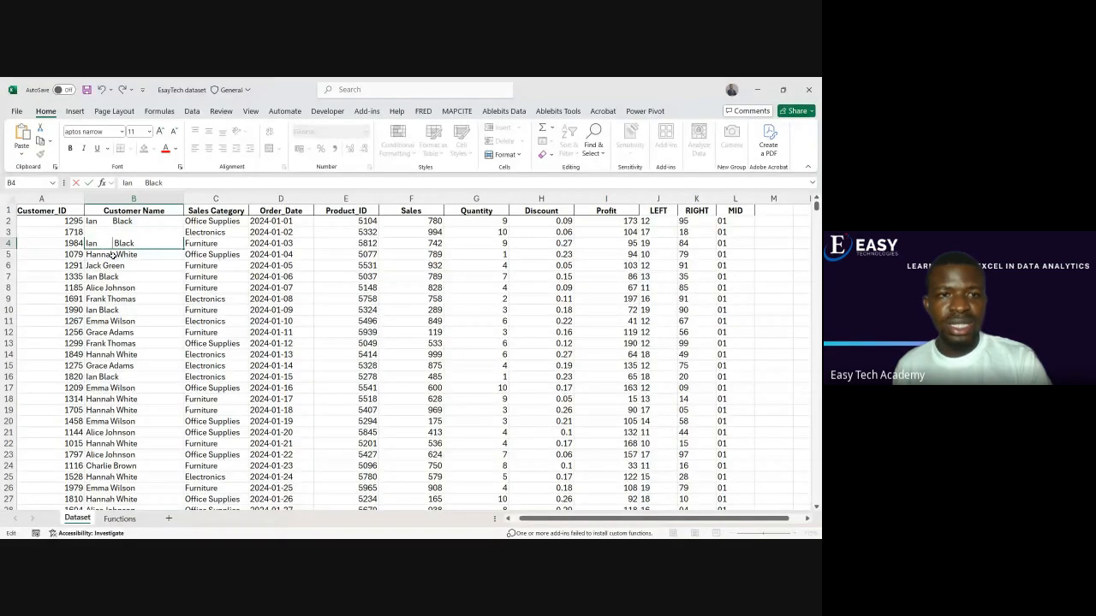
pyautogui.click(113, 255)
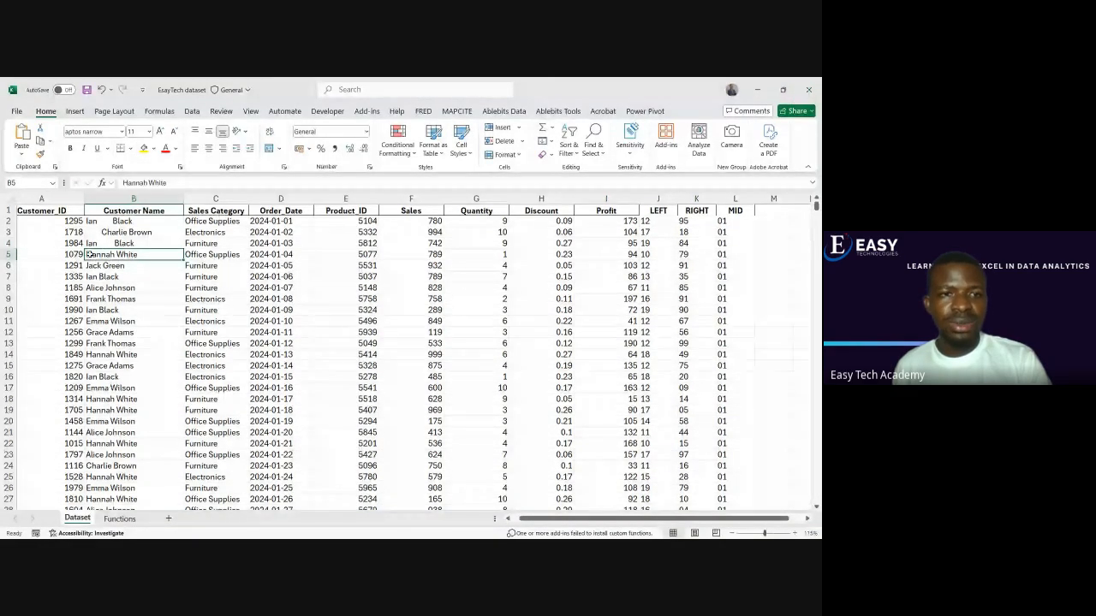
# Insert extra spaces before the customer name in B5 and between the first and last names in B6, B8 and B9
pyautogui.doubleClick(88, 254)
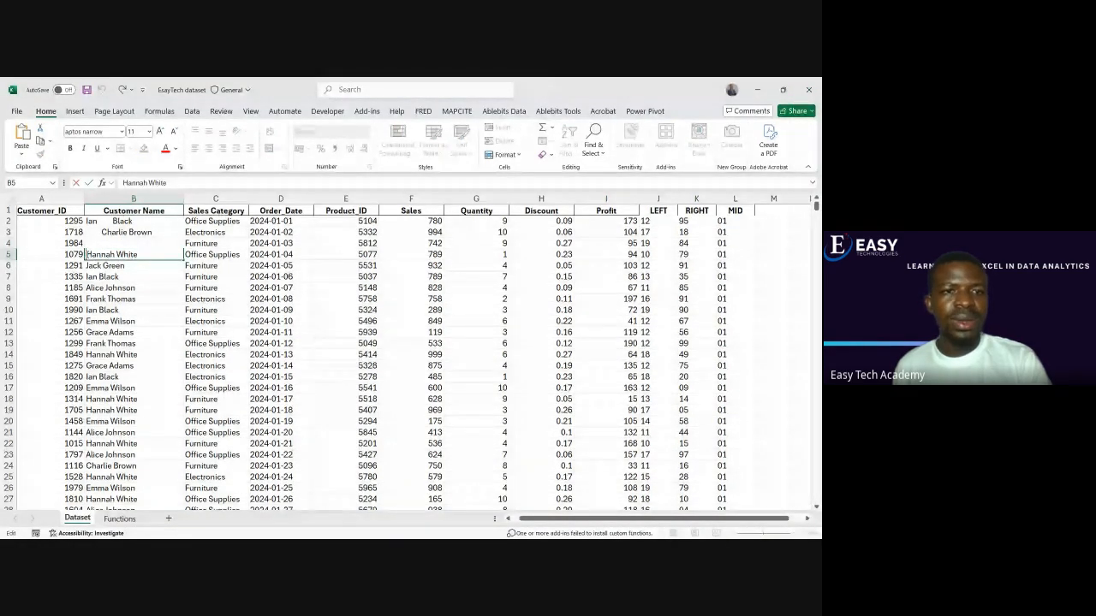
pyautogui.press('Return')
pyautogui.doubleClick(107, 266)
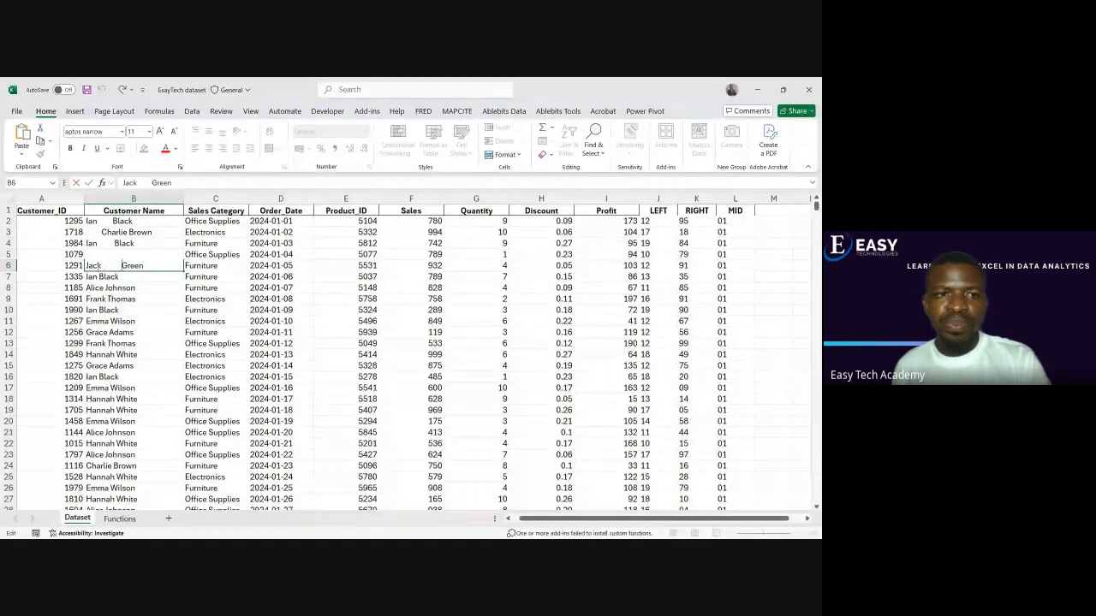
pyautogui.press('Return')
pyautogui.click(99, 288)
pyautogui.doubleClick(100, 288)
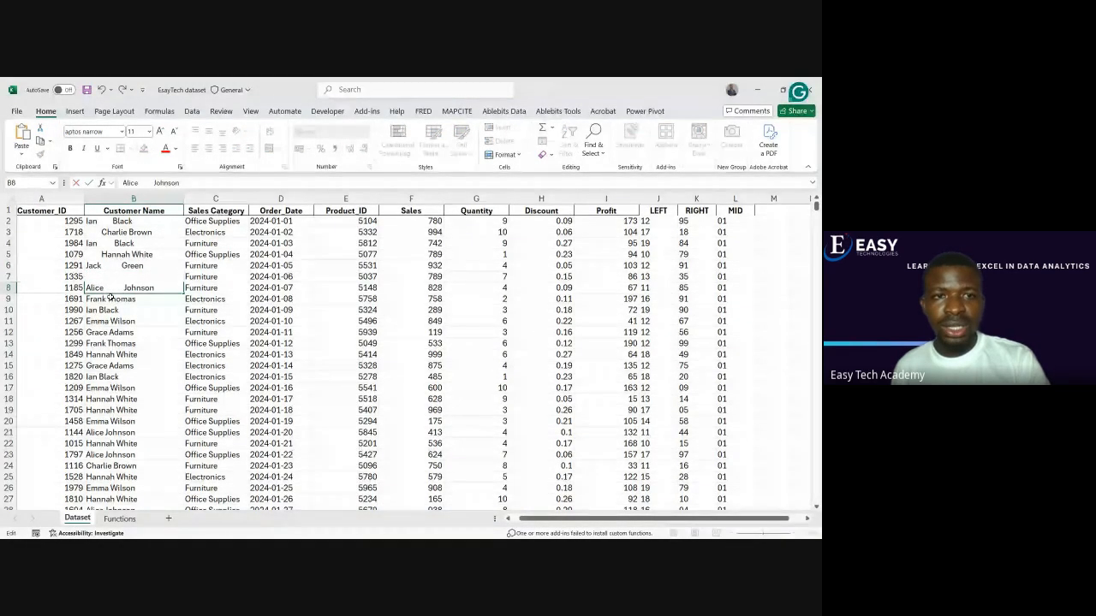
pyautogui.press('Return')
pyautogui.doubleClick(106, 299)
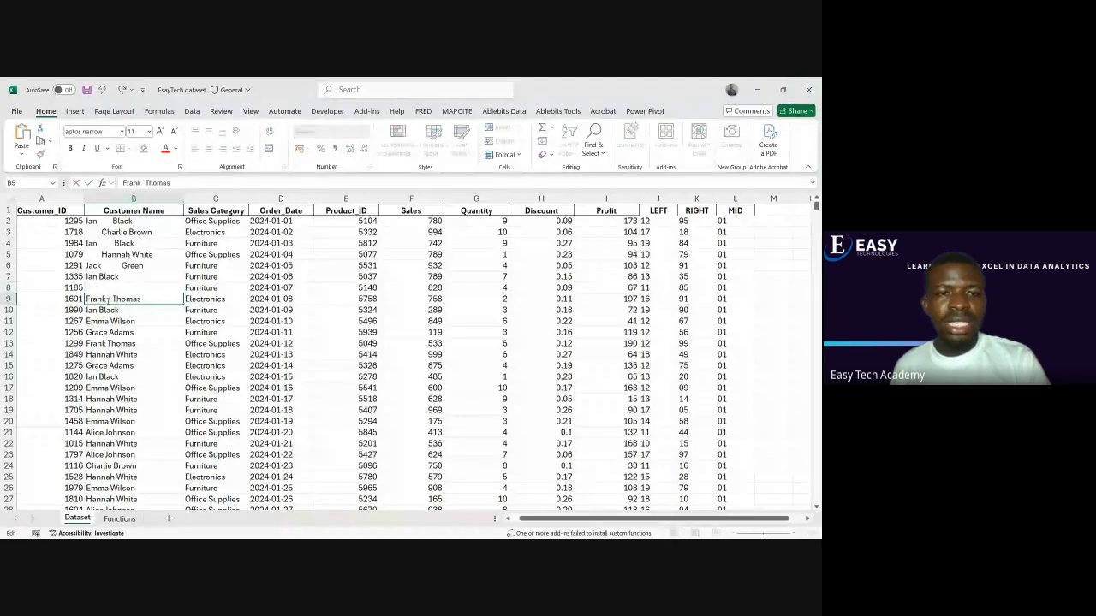
pyautogui.press('Return')
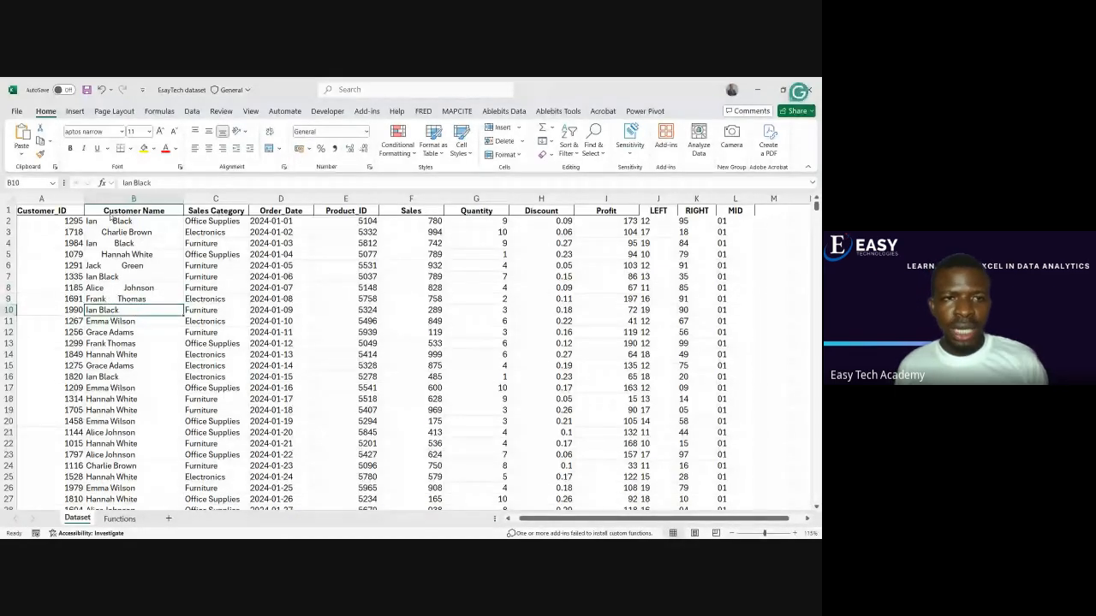
# Review the irregularly spaced customer names in B2:B9, leaving the cell contents in place
pyautogui.click(117, 223)
pyautogui.moveTo(117, 222); pyautogui.dragTo(117, 299)
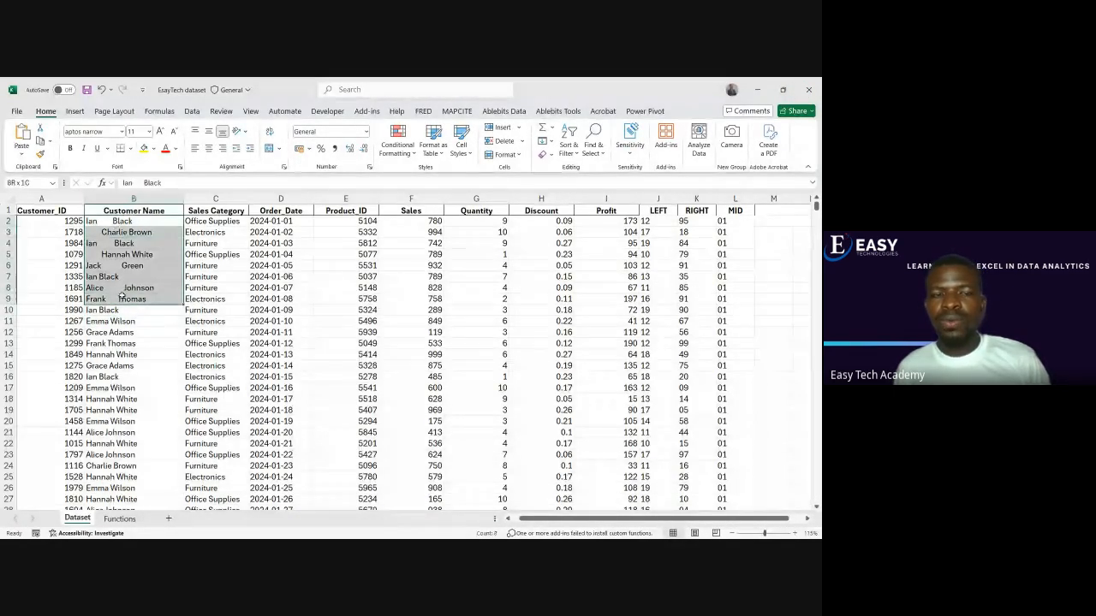
pyautogui.click(117, 332)
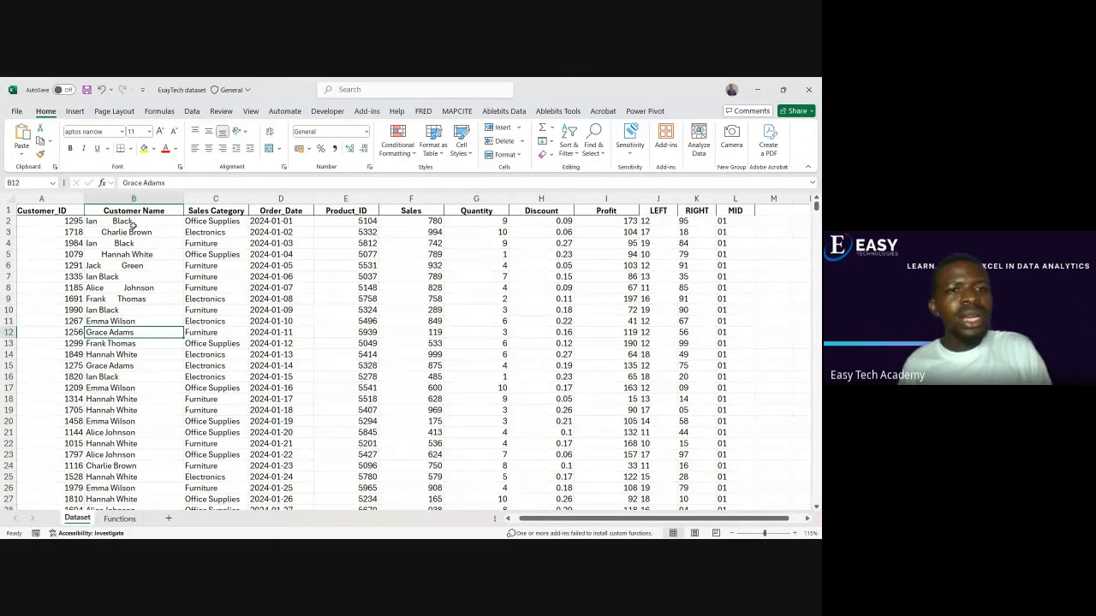
pyautogui.click(133, 234)
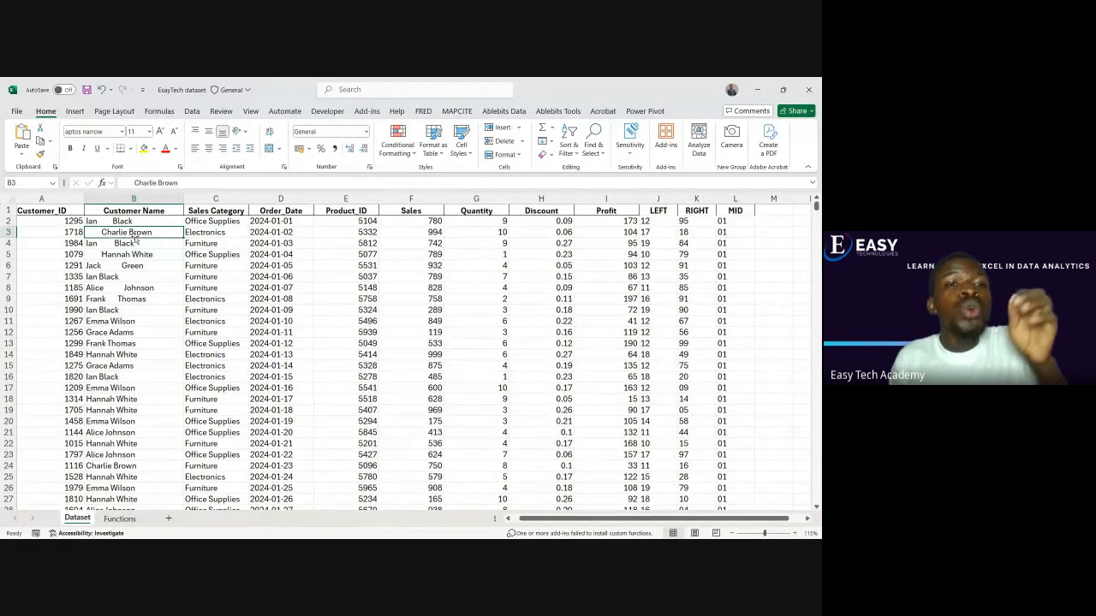
pyautogui.moveTo(134, 238); pyautogui.dragTo(134, 226)
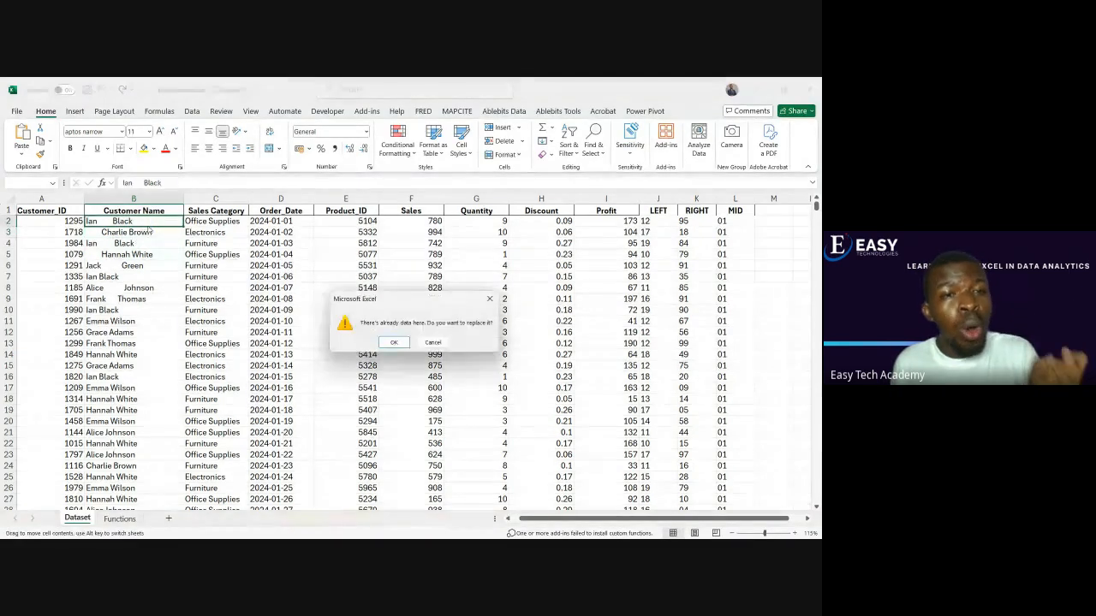
pyautogui.click(432, 343)
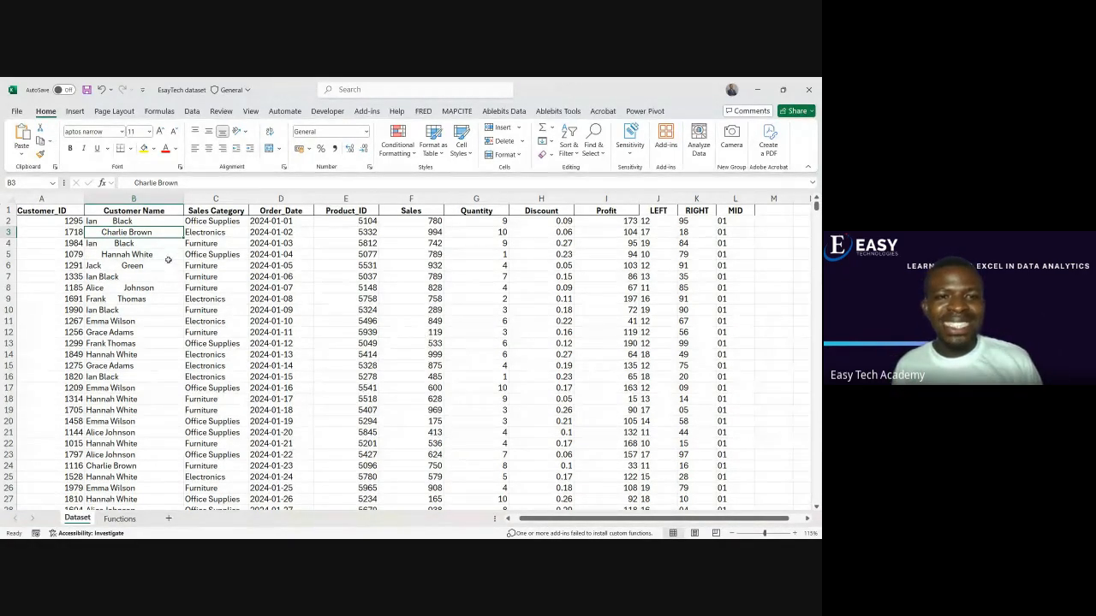
# Add a TRIM column header in M1 and enter =TRIM(B2) in M2 to clean the first customer name
pyautogui.click(761, 210)
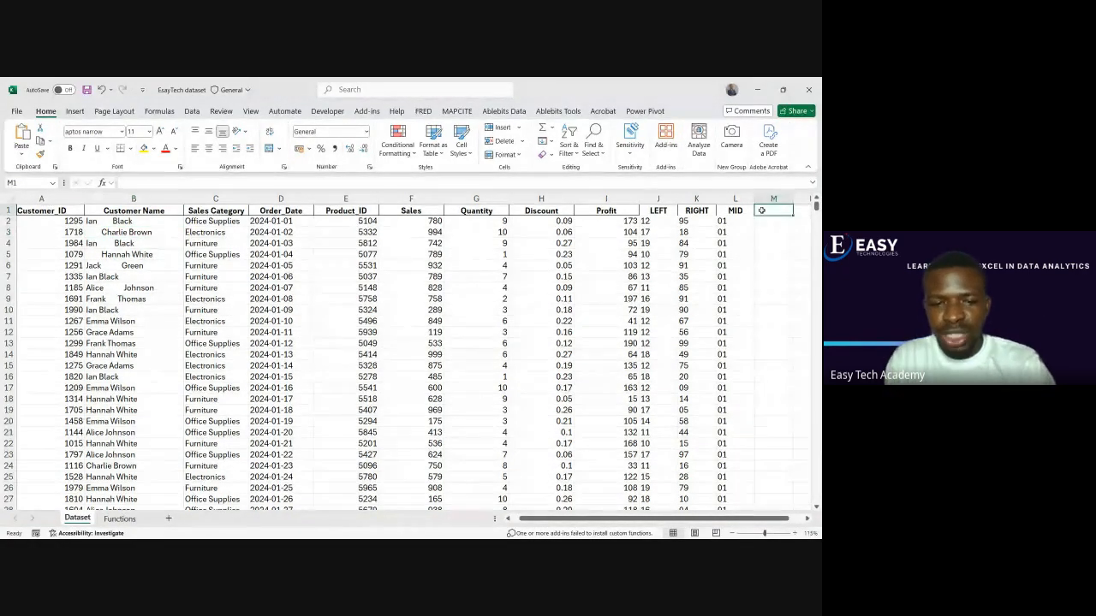
pyautogui.write('TRIM')
pyautogui.press('Return')
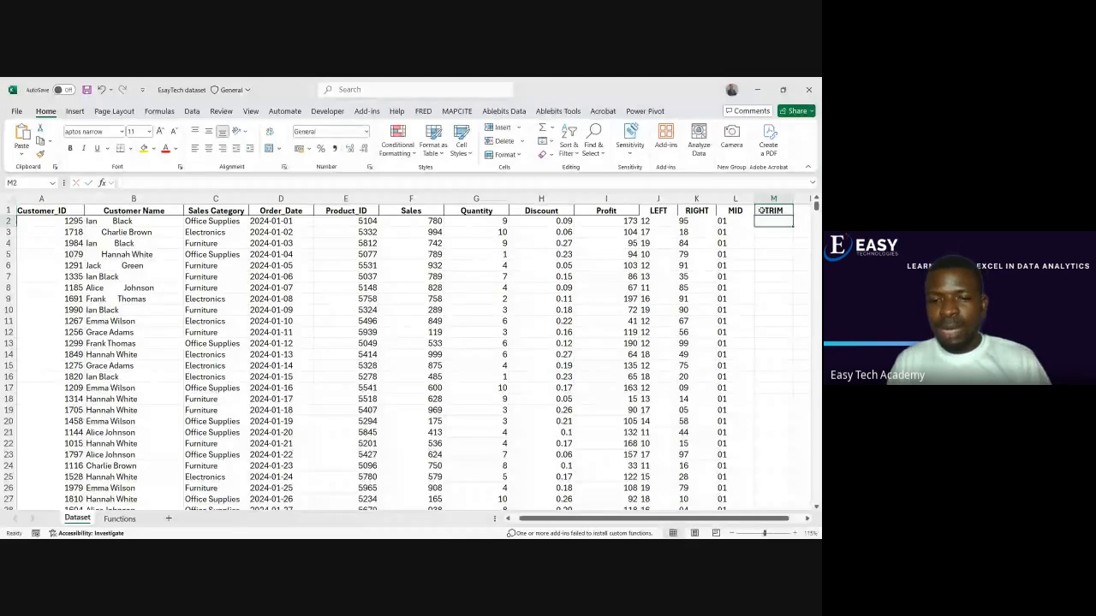
pyautogui.write('=tr')
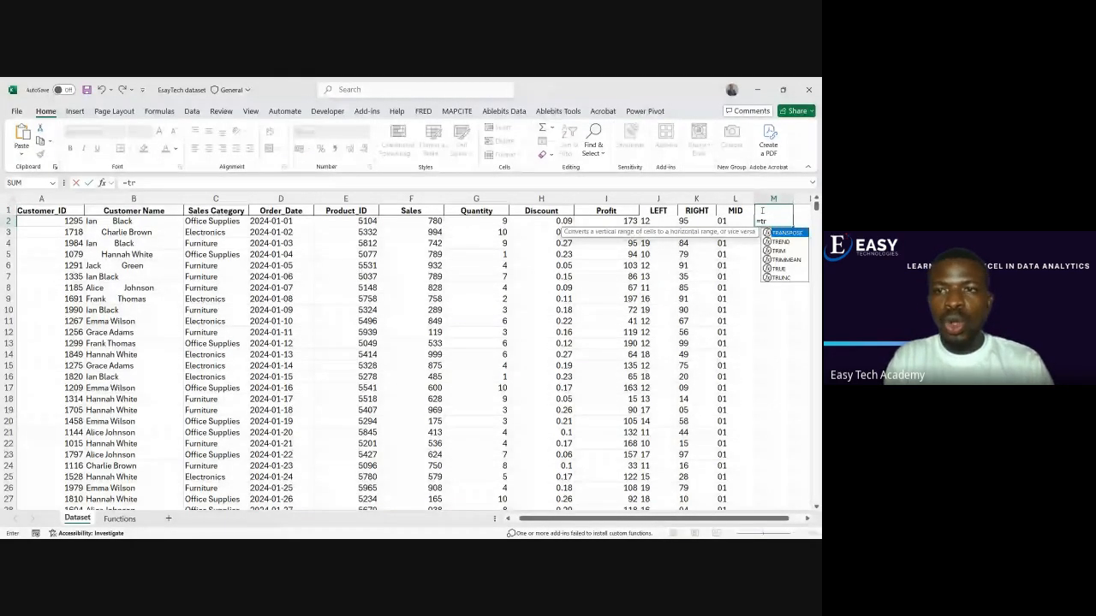
pyautogui.write('im')
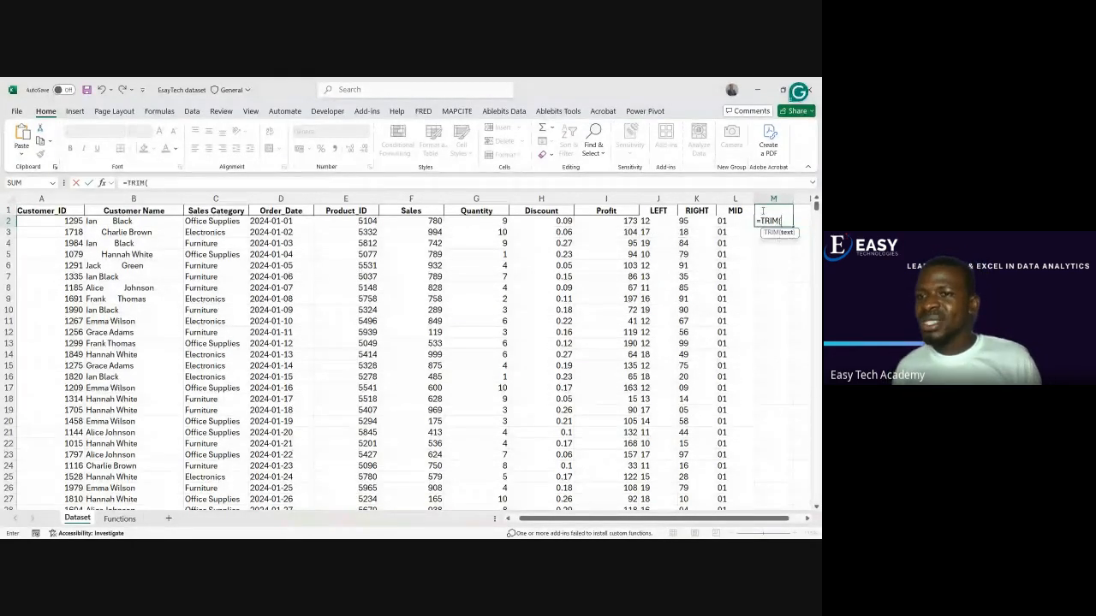
pyautogui.doubleClick(779, 232)
pyautogui.click(108, 221)
pyautogui.press('Return')
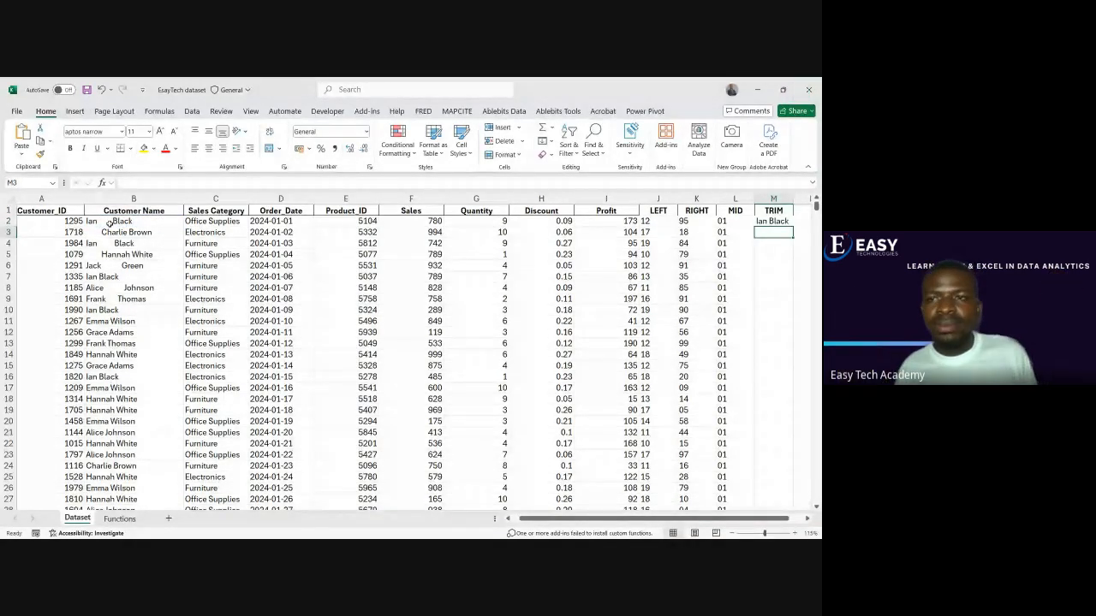
# Fill the TRIM formula from M2 down to the last record and widen column M to fit the names
pyautogui.click(107, 221)
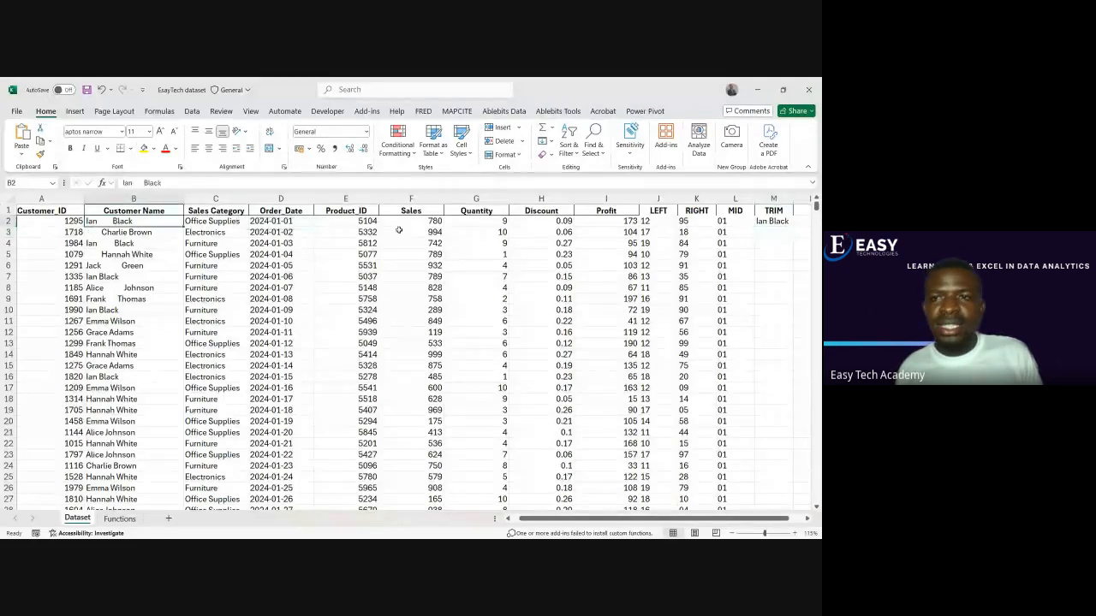
pyautogui.click(761, 221)
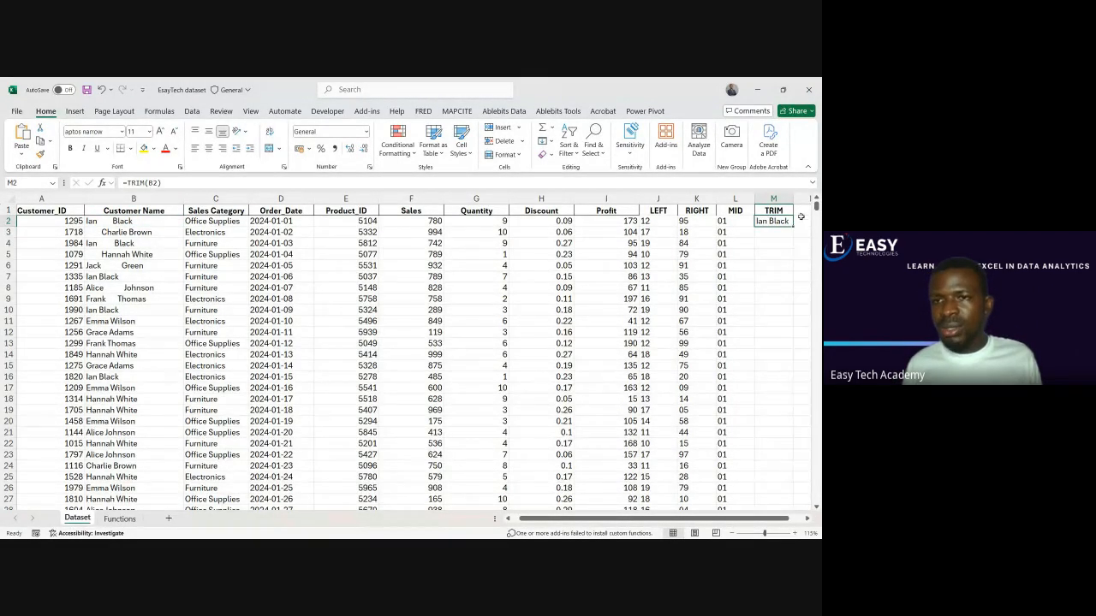
pyautogui.doubleClick(786, 229)
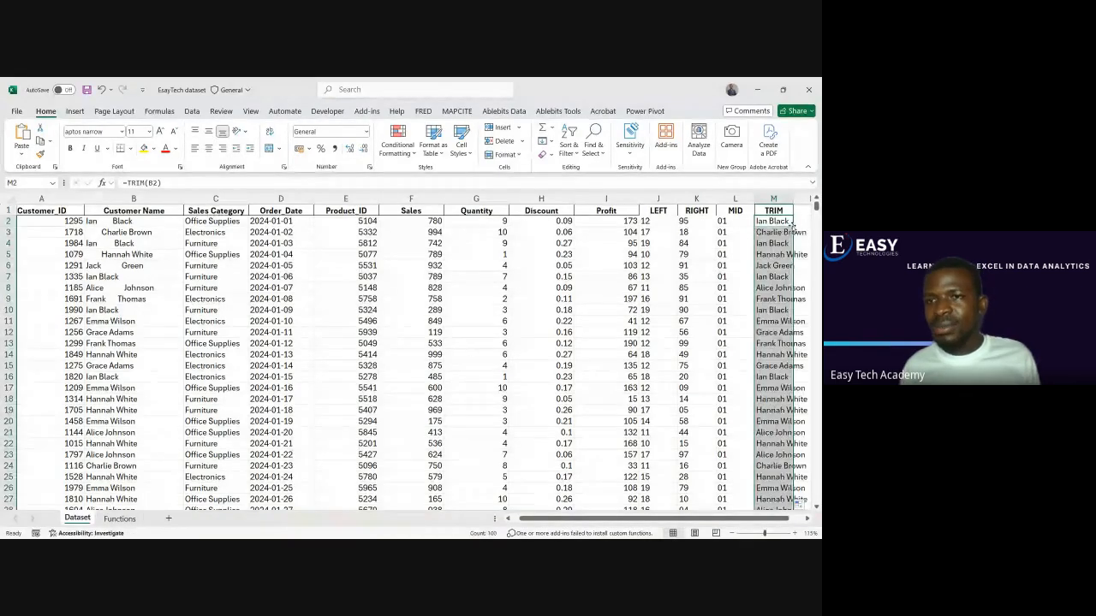
pyautogui.doubleClick(792, 197)
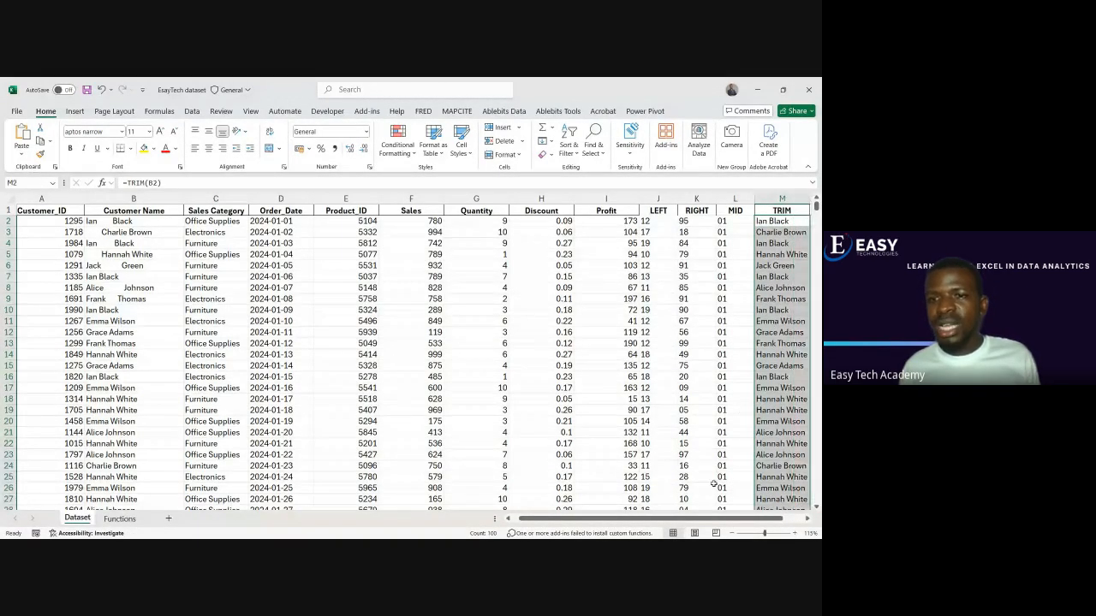
pyautogui.moveTo(710, 521); pyautogui.dragTo(729, 520)
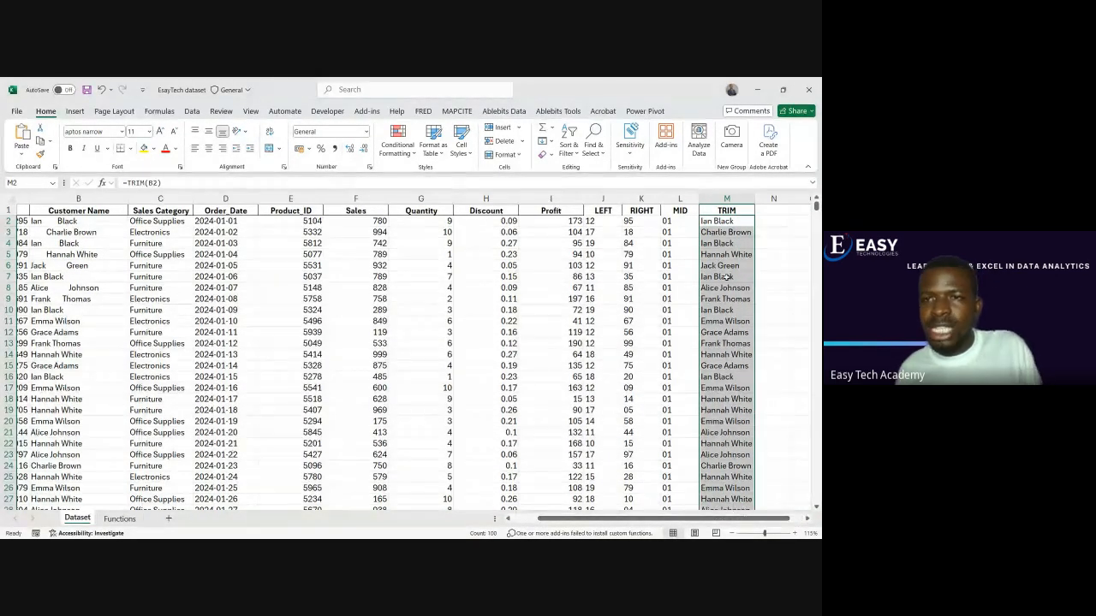
pyautogui.moveTo(754, 198); pyautogui.dragTo(782, 198)
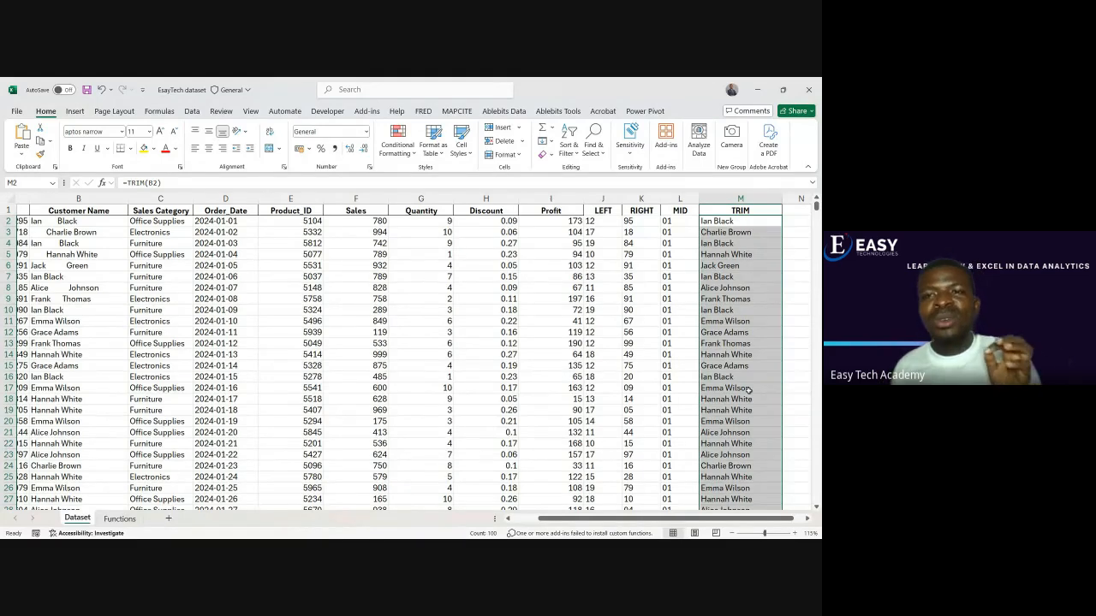
pyautogui.click(791, 319)
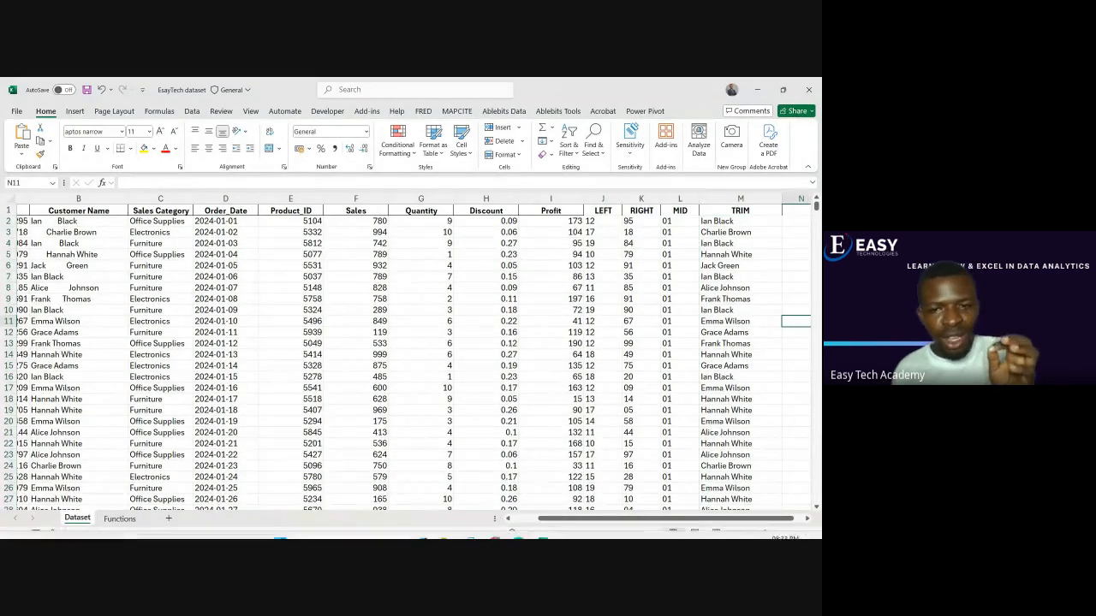
# Switch to the Google Meet call to check the participants' reactions, then return to the Excel workbook
pyautogui.moveTo(519, 529)
pyautogui.click(472, 480)
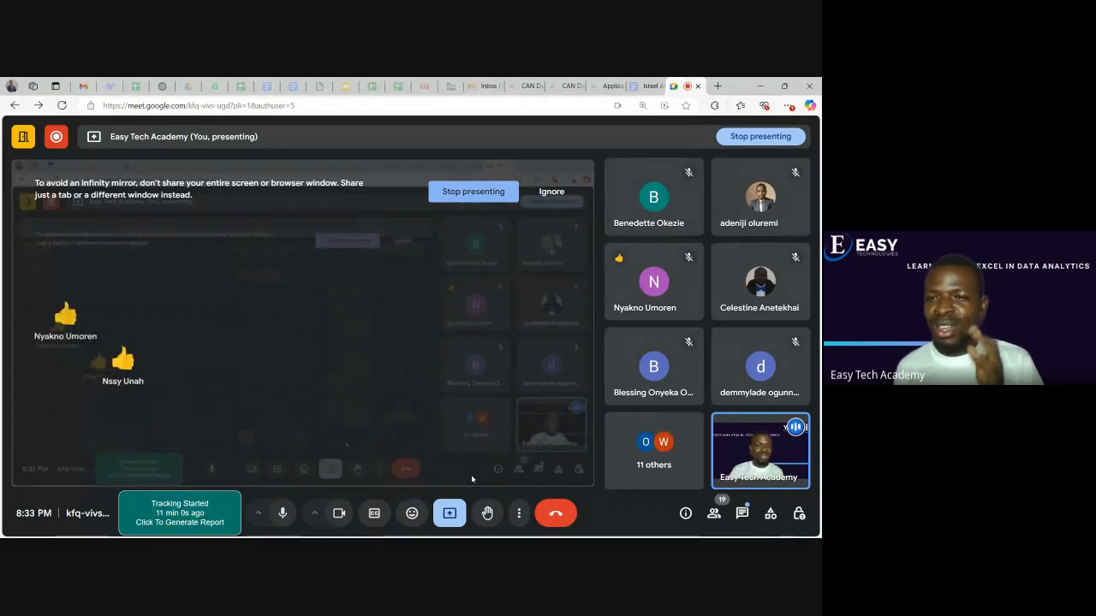
pyautogui.moveTo(551, 537)
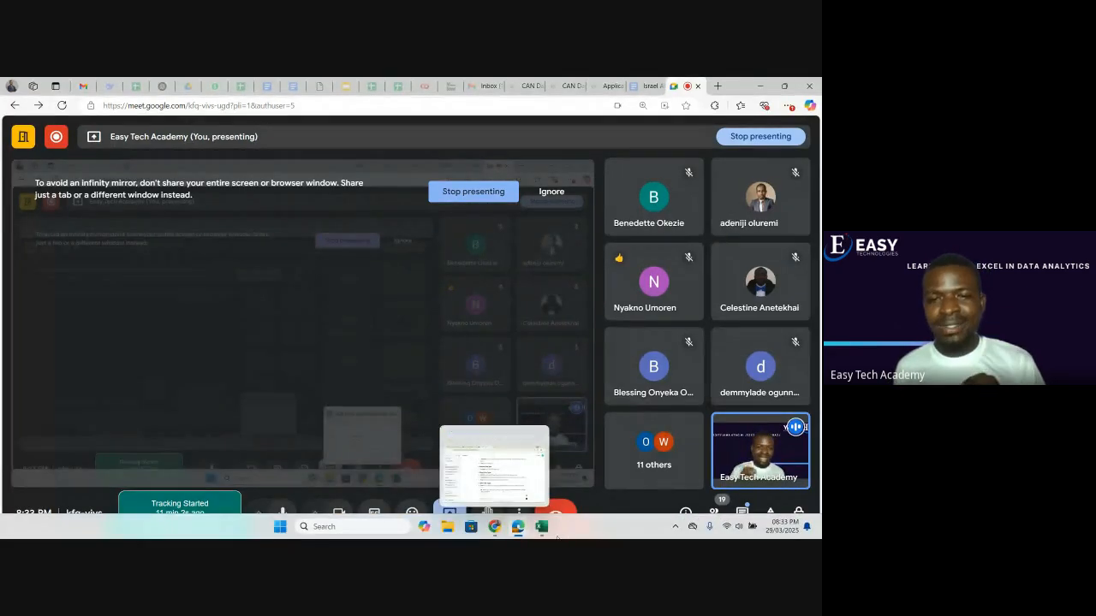
pyautogui.click(541, 527)
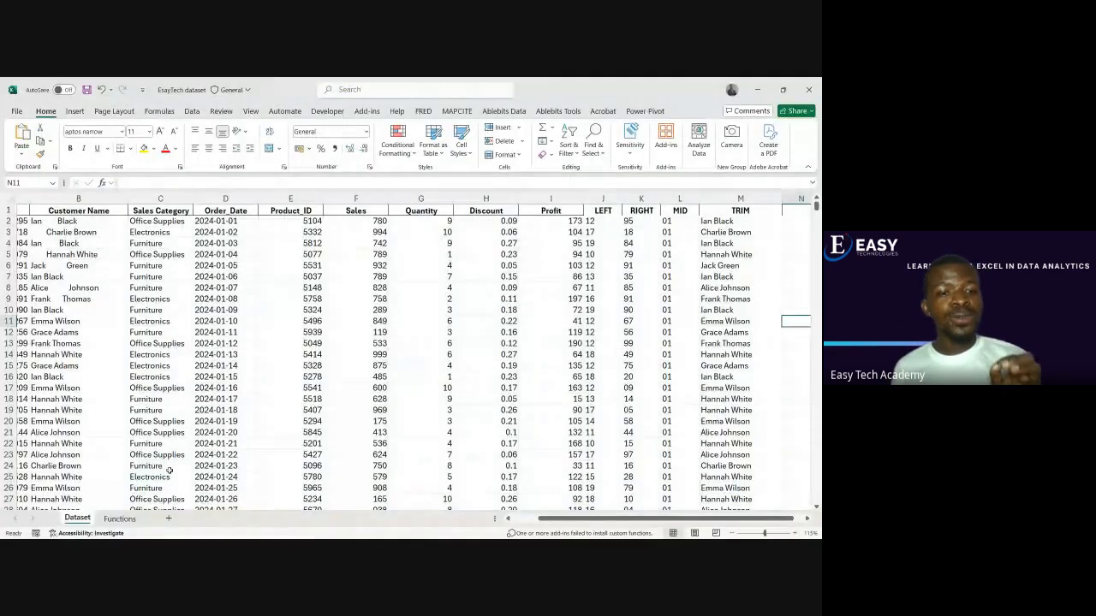
# Check the AVERAGEIF and SUMIF entries in the Functions sheet's list, then return to the Dataset sheet
pyautogui.click(120, 518)
pyautogui.doubleClick(79, 363)
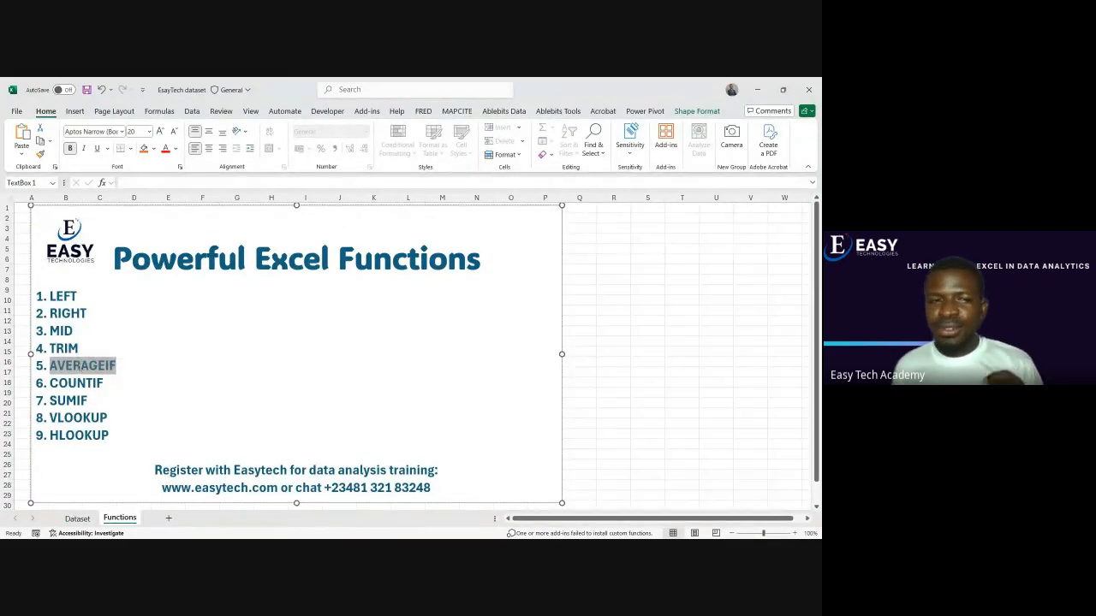
pyautogui.click(81, 365)
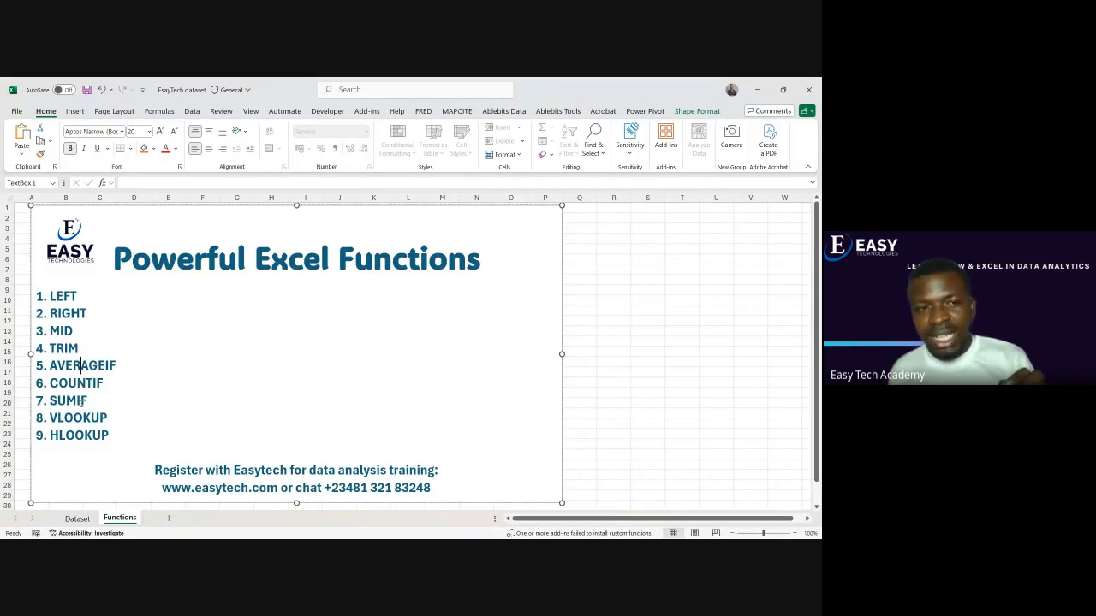
pyautogui.doubleClick(81, 402)
pyautogui.click(89, 402)
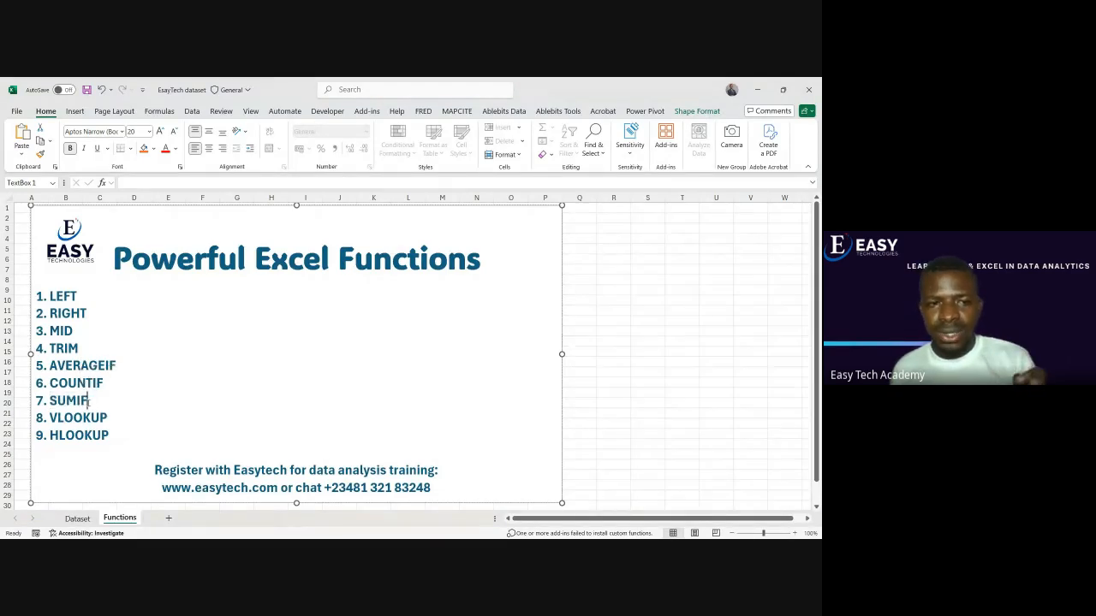
pyautogui.click(77, 519)
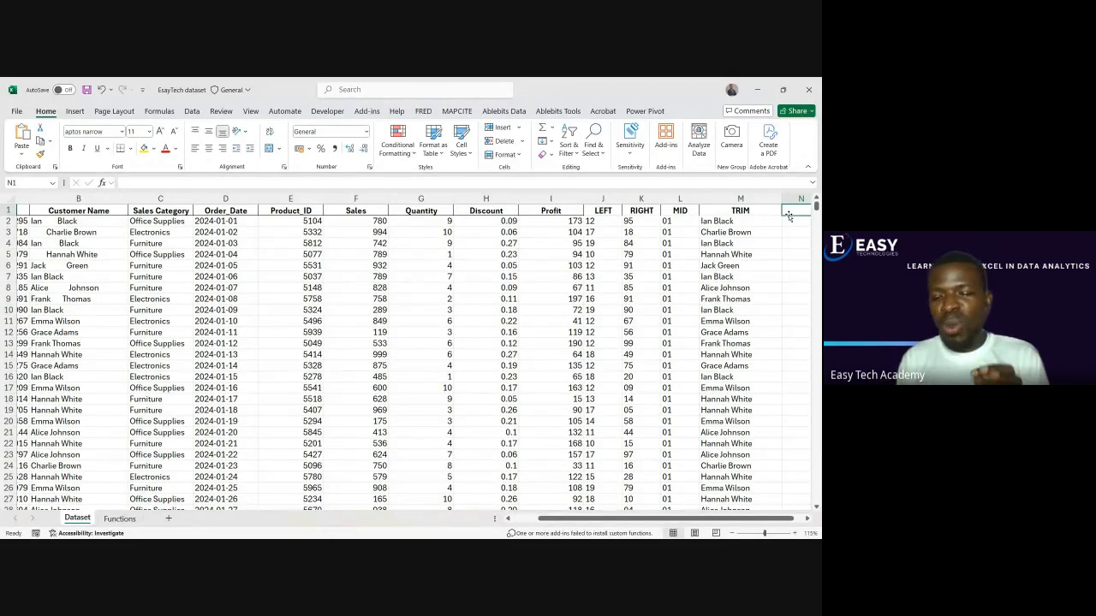
# Look over the empty columns beyond TRIM and the first records of the Order_Date and Sales Category columns
pyautogui.press('Right')
pyautogui.press('Right')
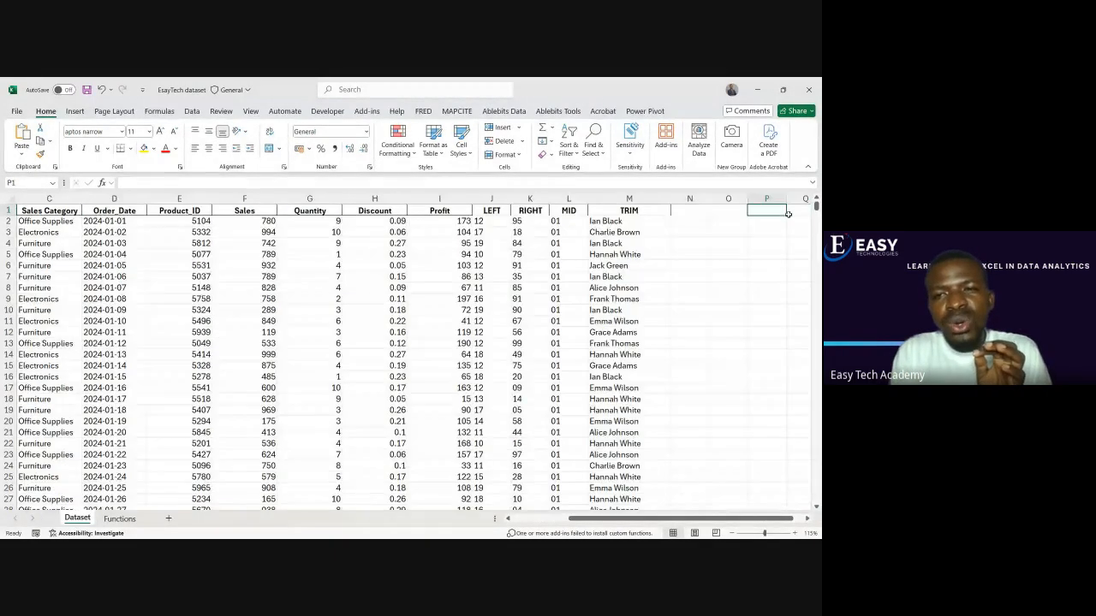
pyautogui.press('Right')
pyautogui.press('Left')
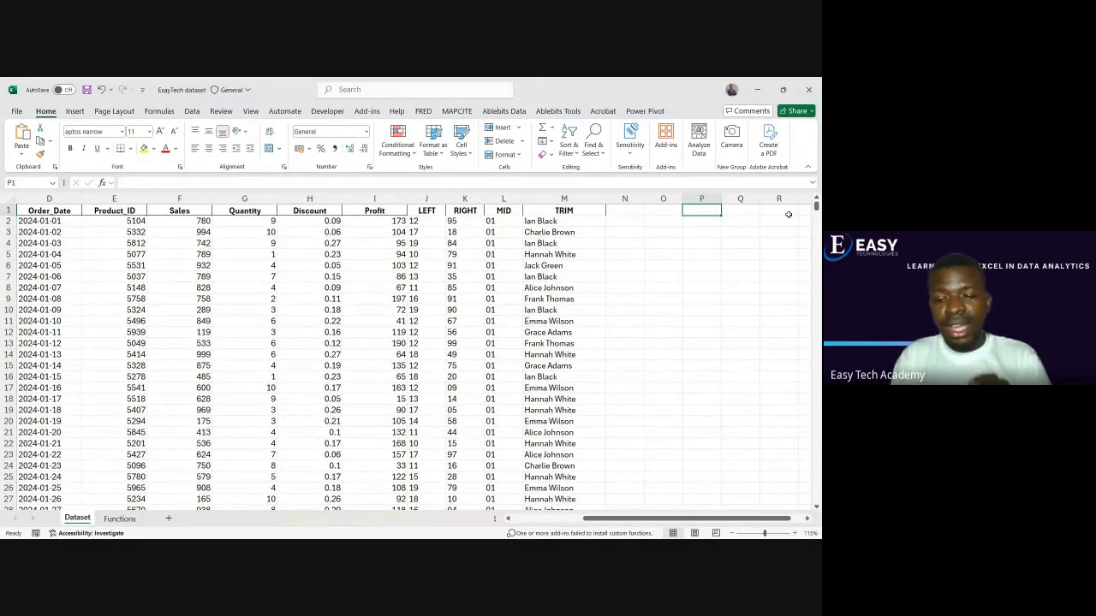
pyautogui.press('Left')
pyautogui.press('Left')
pyautogui.press('Left')
pyautogui.press('Left')
pyautogui.press('Left')
pyautogui.press('Left')
pyautogui.press('Left')
pyautogui.press('Left')
pyautogui.press('Left')
pyautogui.press('Left')
pyautogui.press('Left')
pyautogui.press('Left')
pyautogui.press('Left')
pyautogui.press('Left')
pyautogui.press('Left')
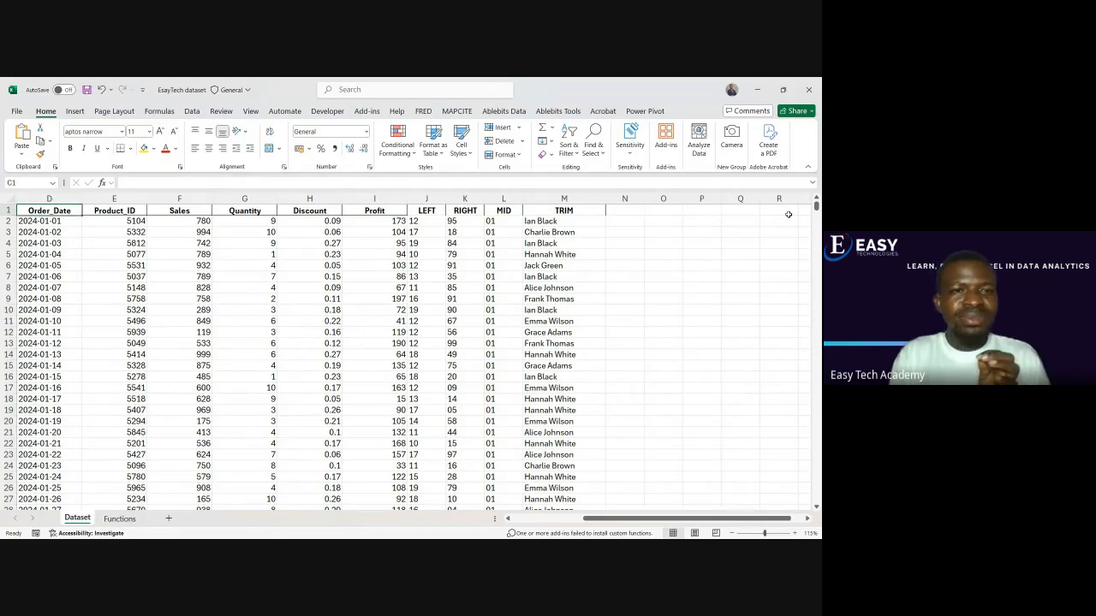
pyautogui.press('Right')
pyautogui.press('Right')
pyautogui.press('Right')
pyautogui.press('Down')
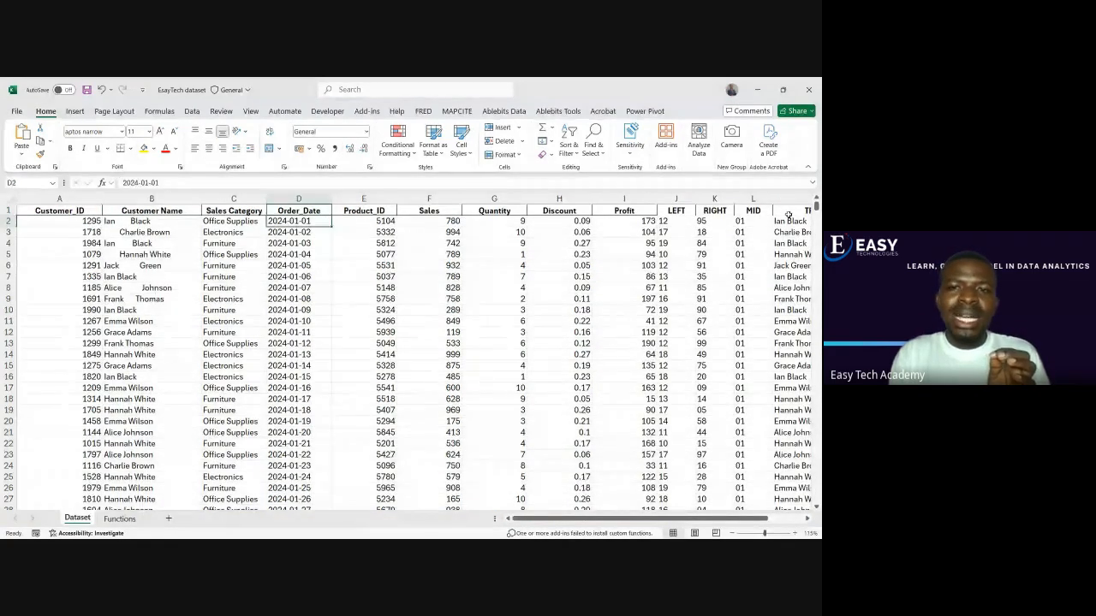
pyautogui.press('Left')
pyautogui.press('Down')
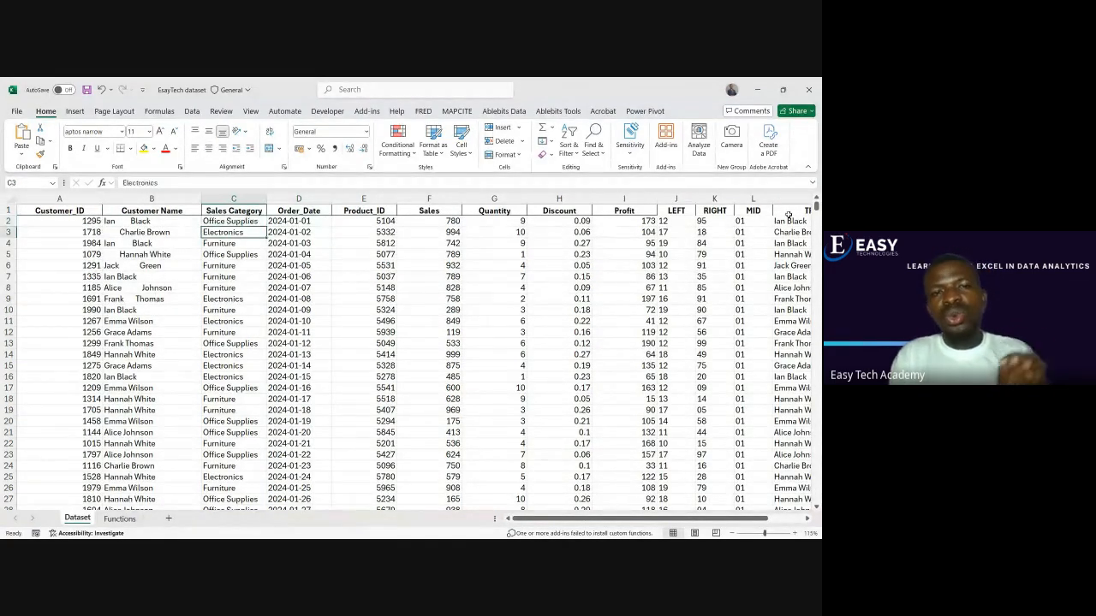
pyautogui.press('Up')
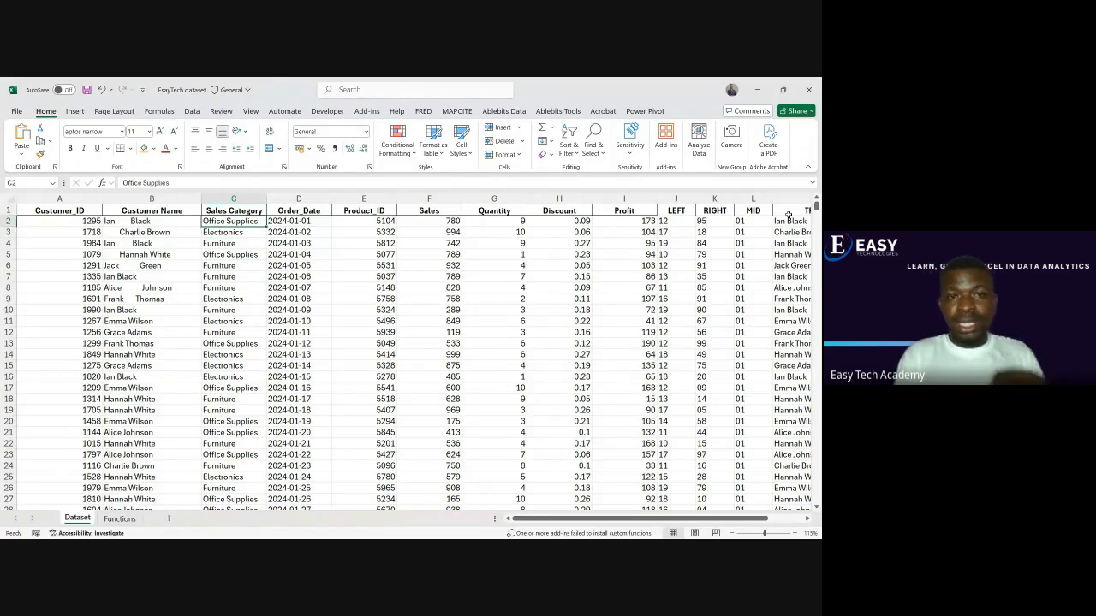
# Look through the Sales Category entries of the first records, from C3 down to C8
pyautogui.press('Down')
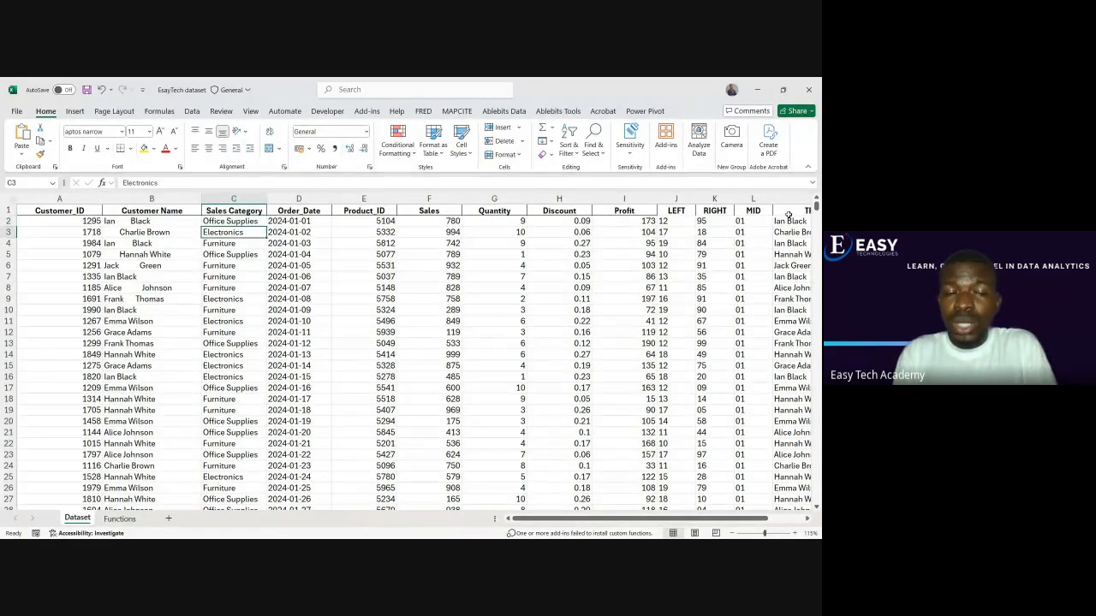
pyautogui.press('Down')
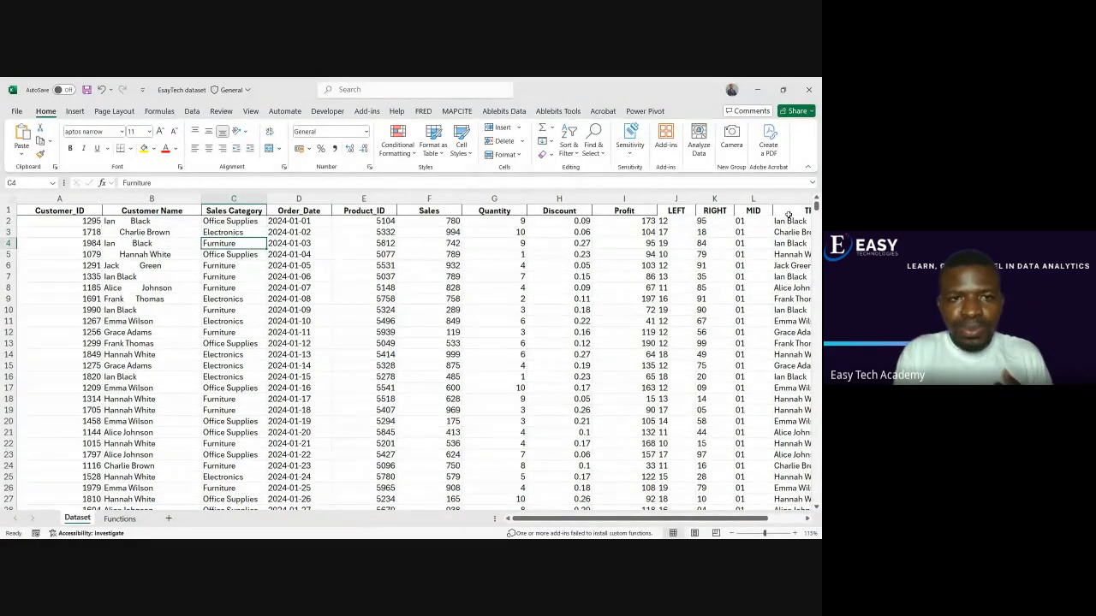
pyautogui.press('Down')
pyautogui.press('Down')
pyautogui.press('Down')
pyautogui.press('Down')
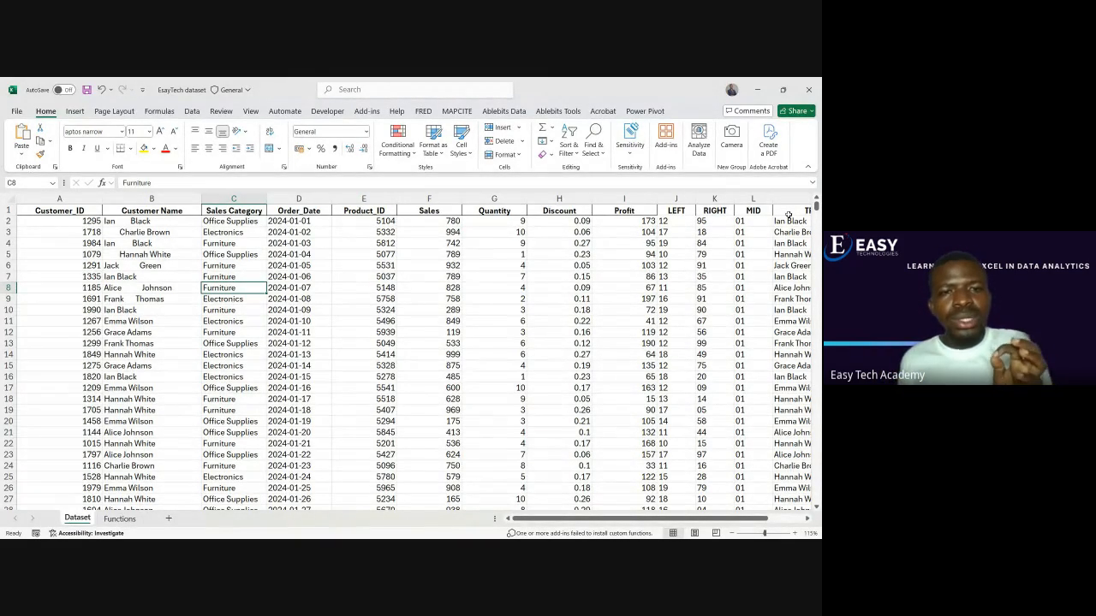
# Highlight the Furniture records in yellow from Sales Category to Sales: C4:F4, C6:F8 and C10:F10
pyautogui.click(226, 244)
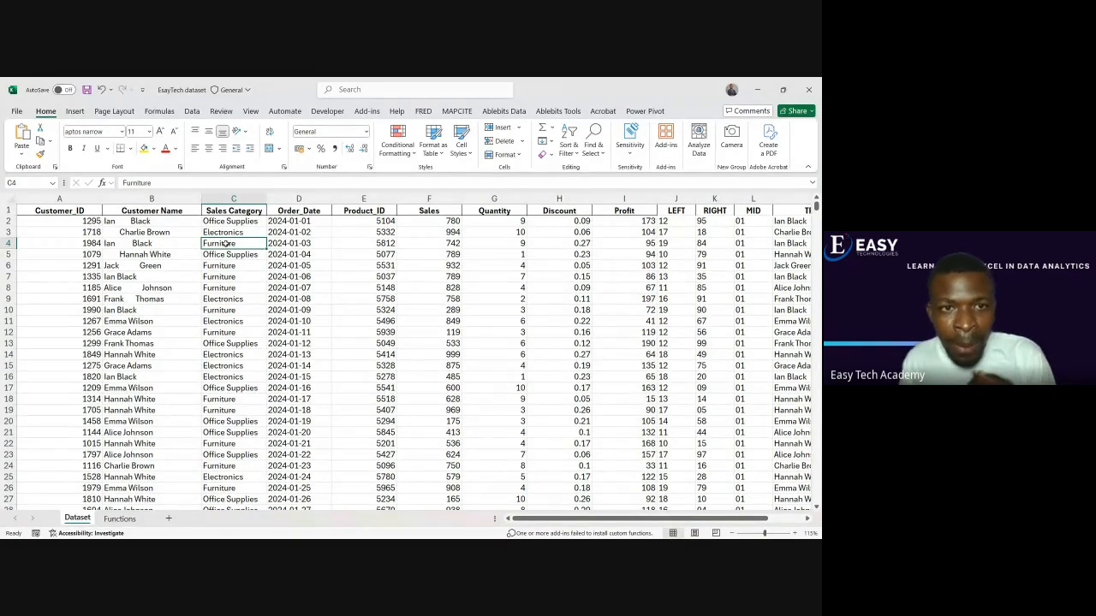
pyautogui.moveTo(227, 243); pyautogui.dragTo(458, 243)
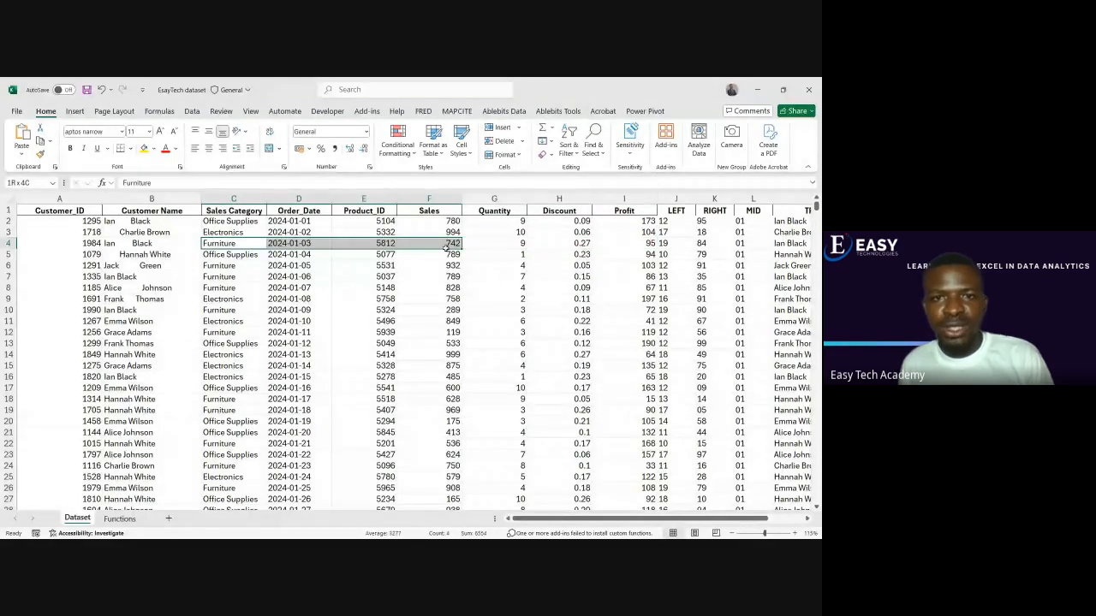
pyautogui.click(143, 148)
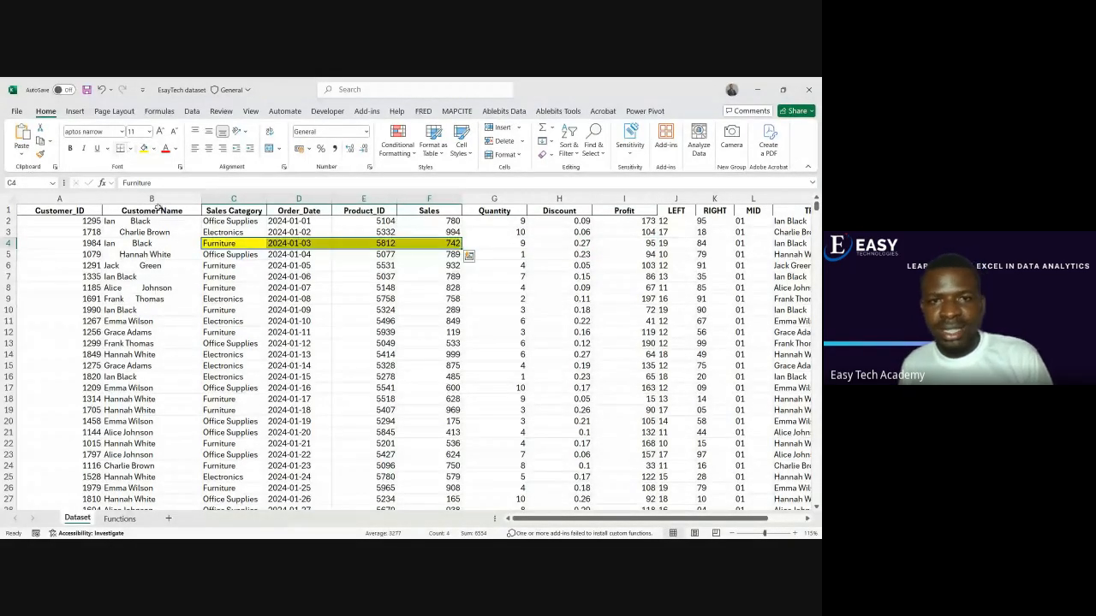
pyautogui.moveTo(208, 267); pyautogui.dragTo(447, 288)
pyautogui.click(143, 148)
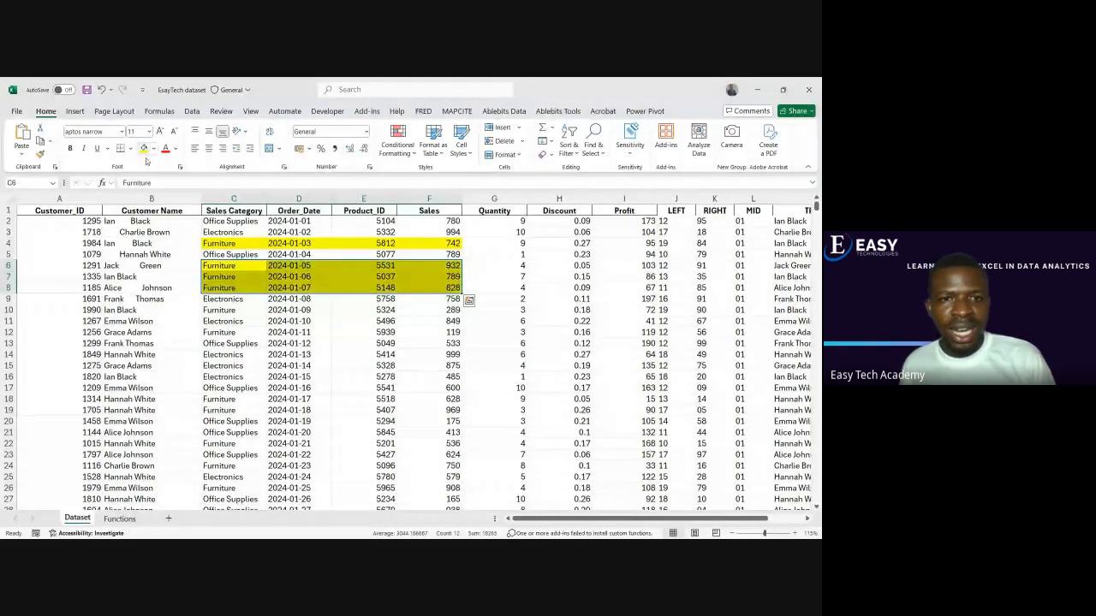
pyautogui.moveTo(214, 311); pyautogui.dragTo(446, 310)
pyautogui.click(143, 148)
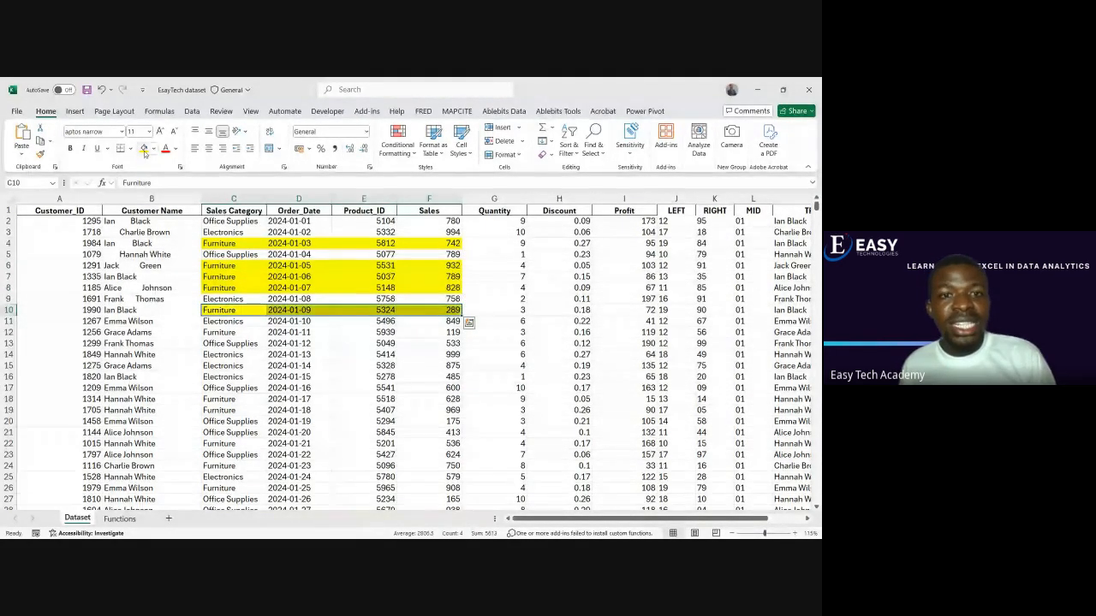
pyautogui.click(253, 343)
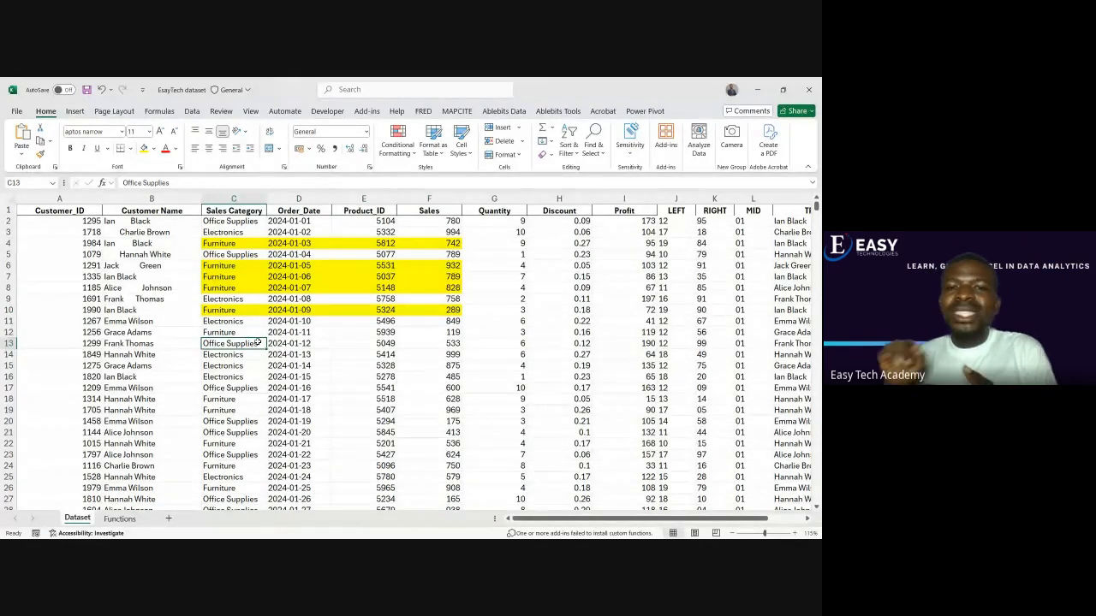
# Review the Sales values of the highlighted Furniture records one by one, plus the Furniture record in row 12
pyautogui.click(446, 244)
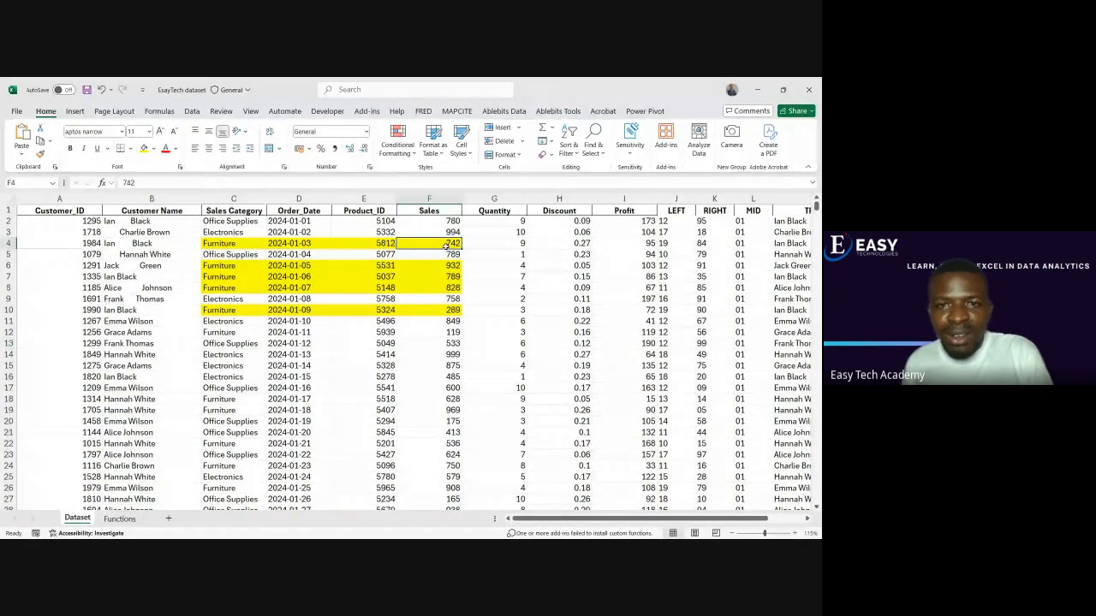
pyautogui.click(448, 267)
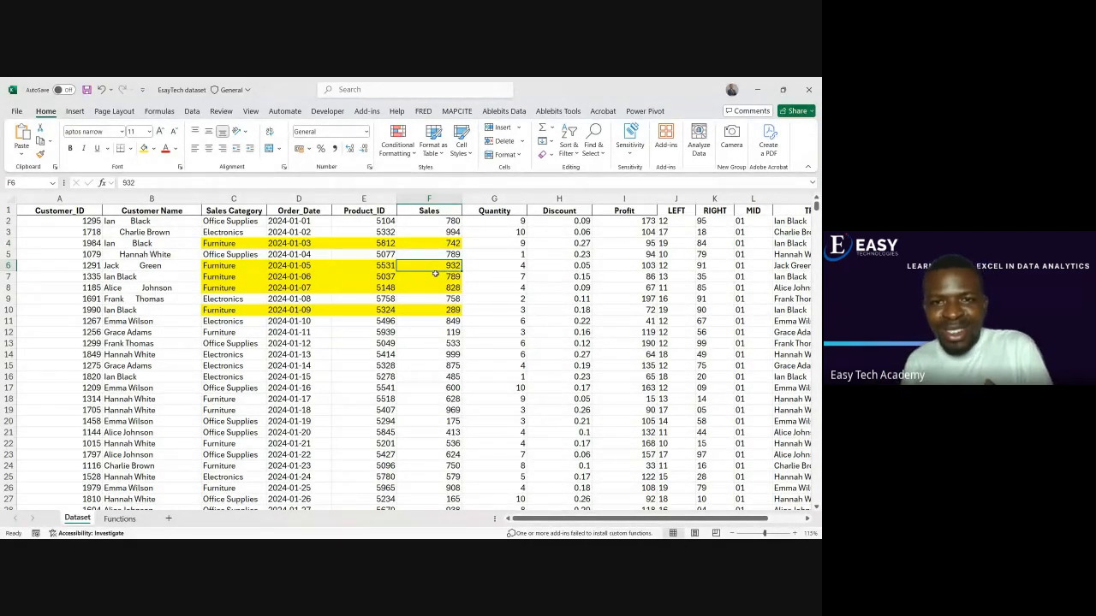
pyautogui.click(436, 279)
pyautogui.click(439, 289)
pyautogui.click(445, 310)
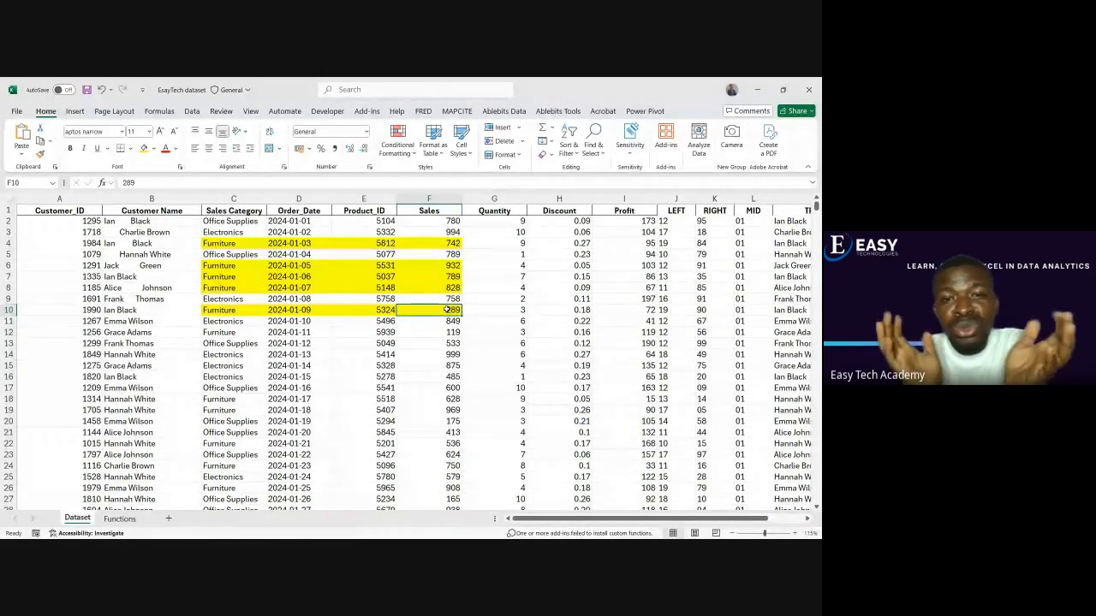
pyautogui.moveTo(231, 338); pyautogui.dragTo(419, 339)
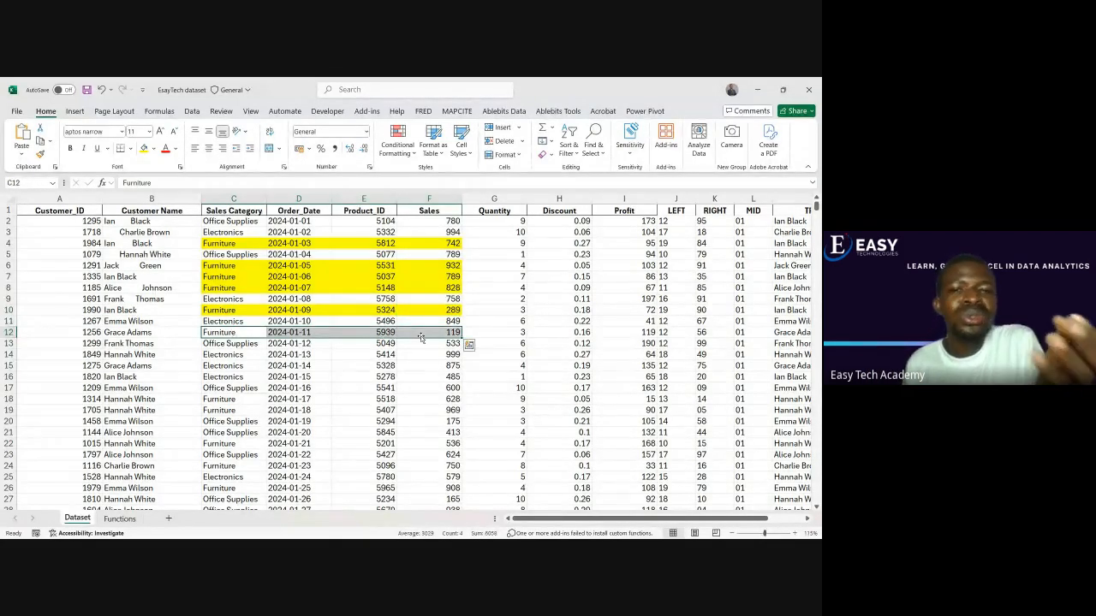
pyautogui.click(412, 343)
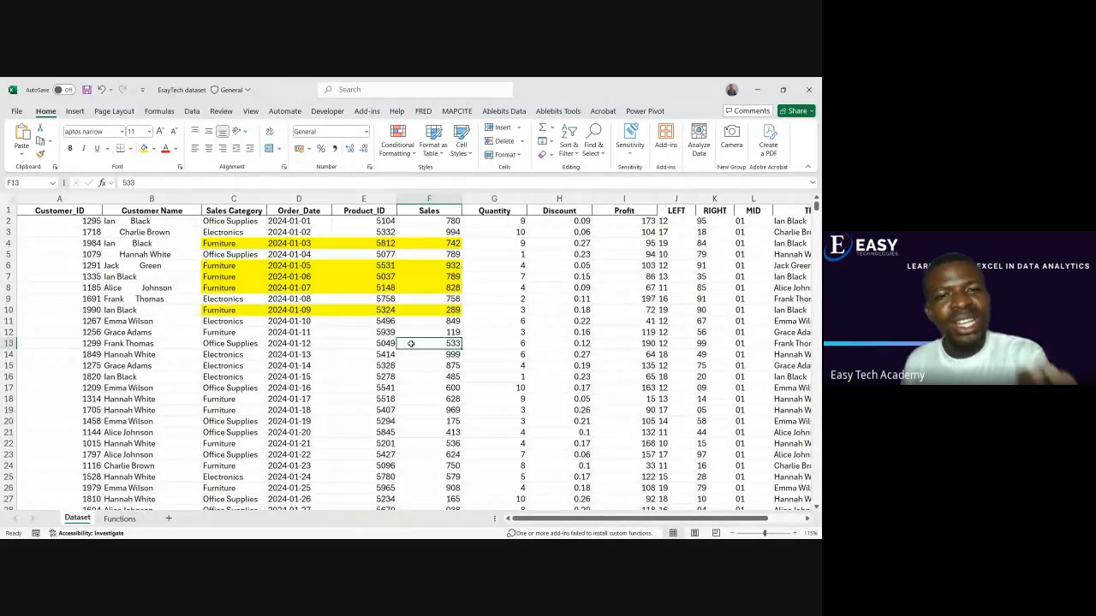
# Check the SUMIF entry in the Functions sheet's list, then return to the Furniture record in row 10 of the Dataset sheet
pyautogui.click(119, 519)
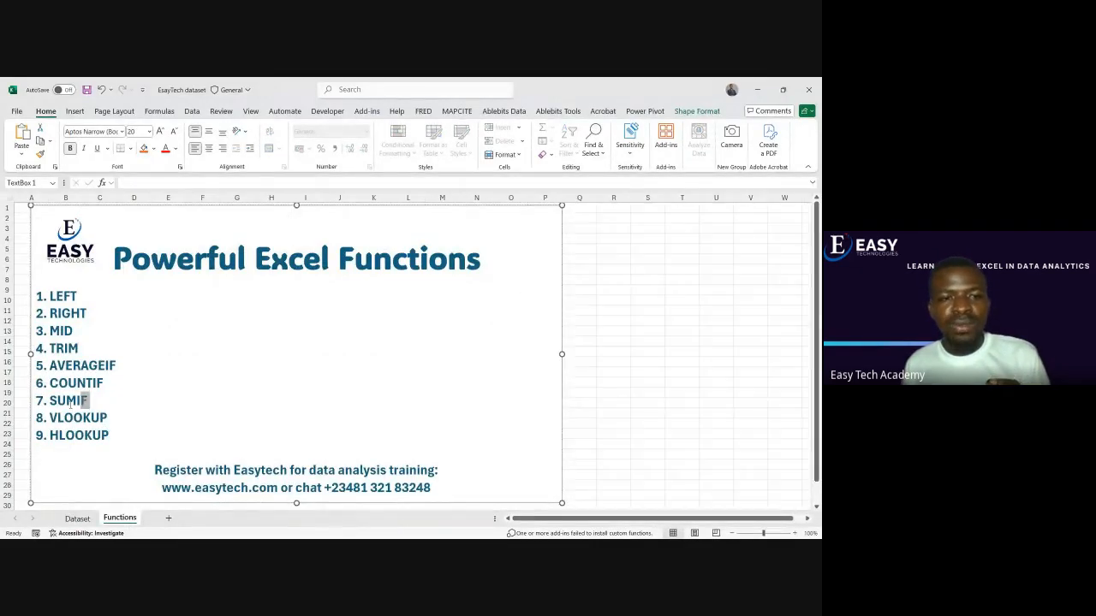
pyautogui.doubleClick(86, 401)
pyautogui.click(91, 403)
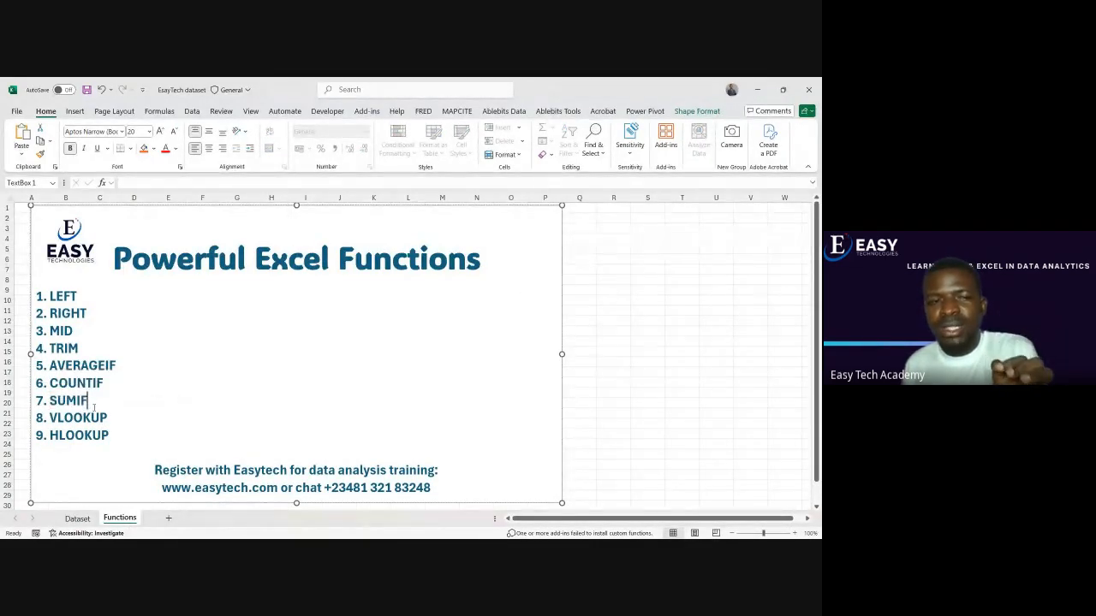
pyautogui.click(77, 518)
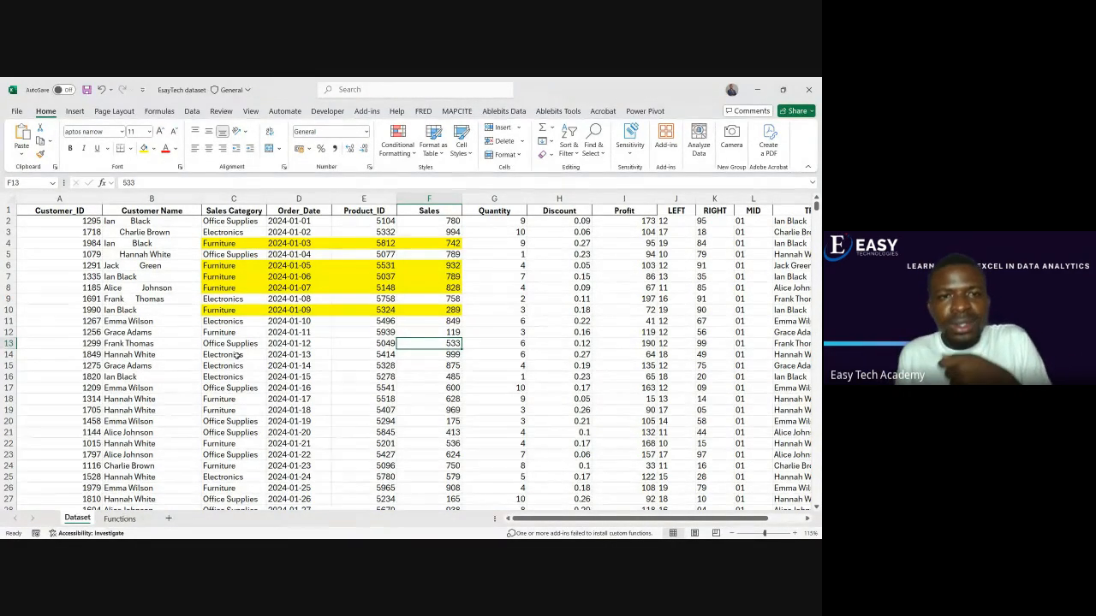
pyautogui.click(232, 312)
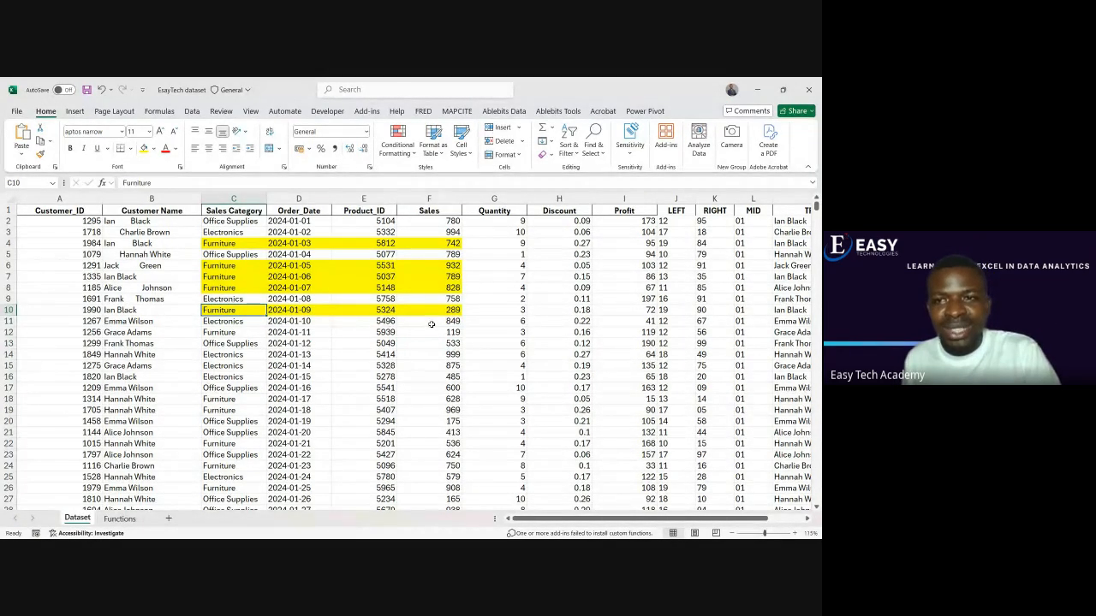
# Enter the heading Total Sales in O3 and the label Furniture in N4
pyautogui.hscroll(2, 478, 325)
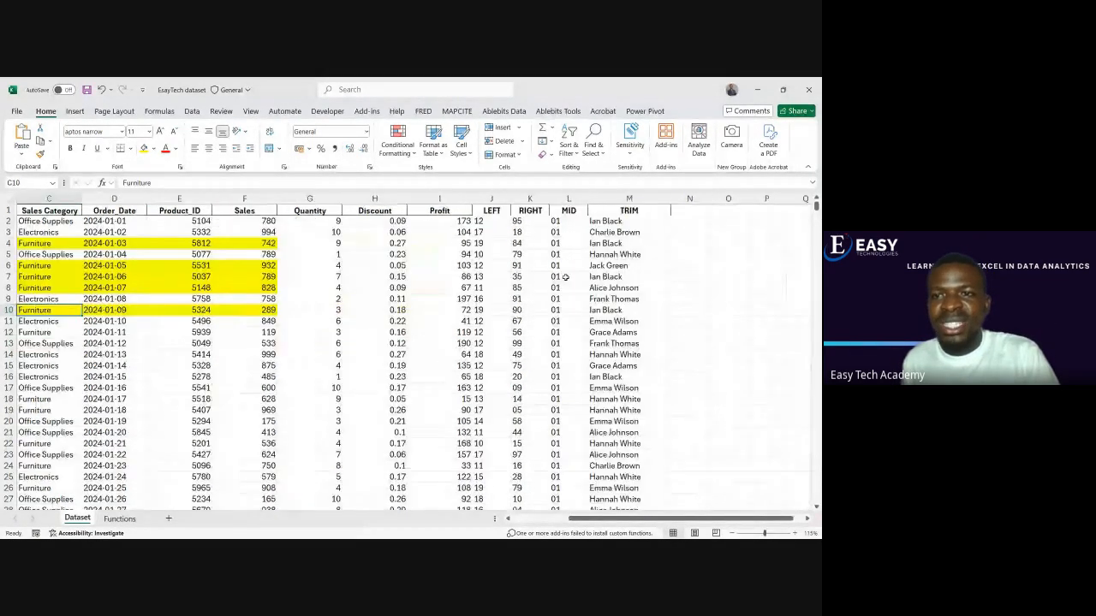
pyautogui.click(724, 234)
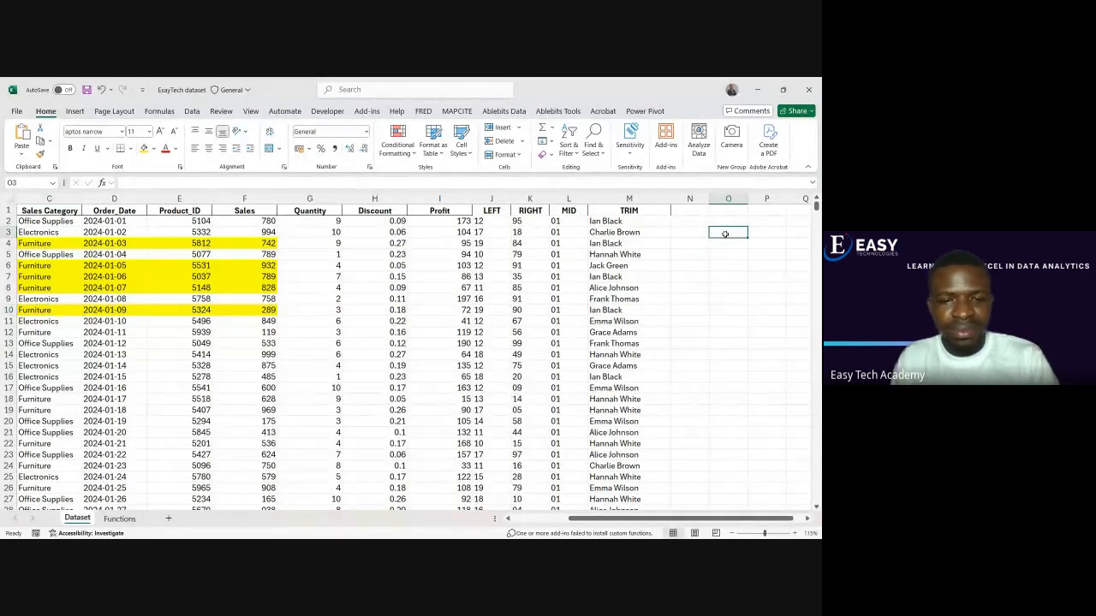
pyautogui.write('Totoal')
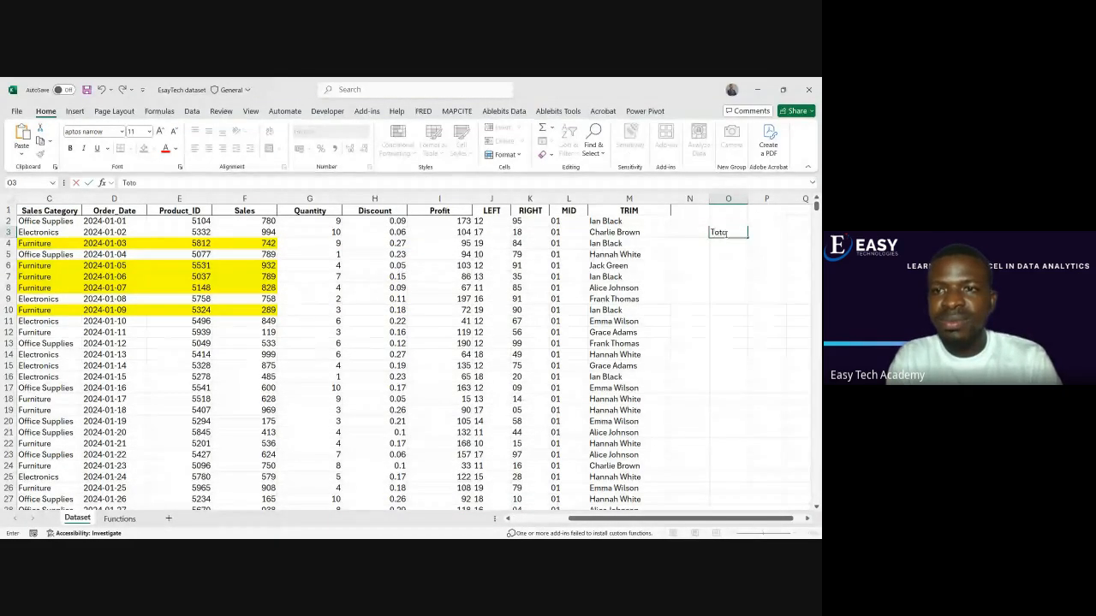
pyautogui.press('BackSpace')
pyautogui.press('BackSpace')
pyautogui.press('BackSpace')
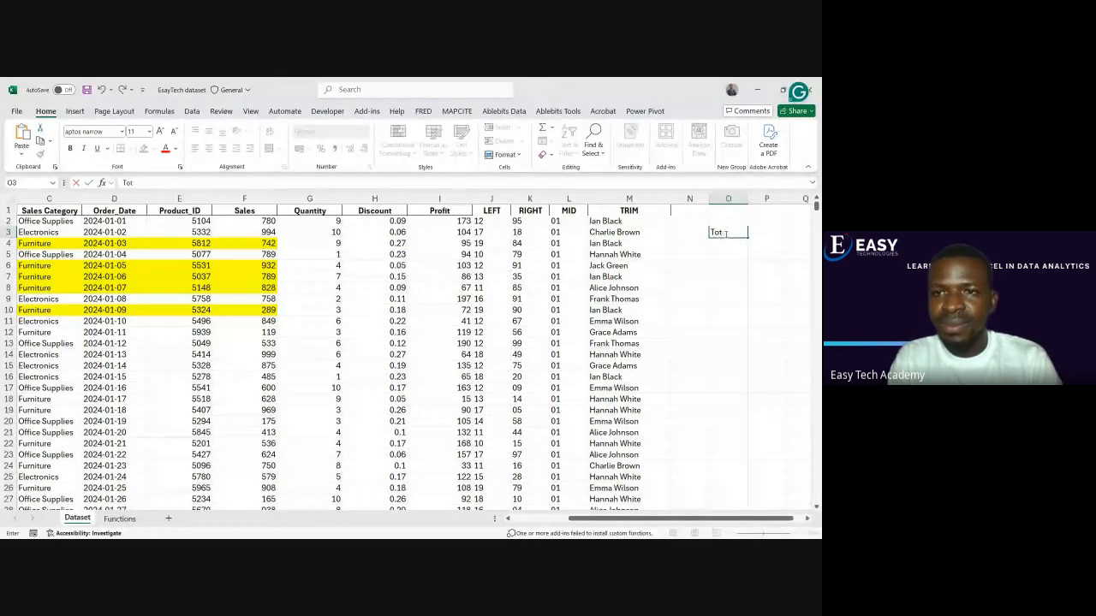
pyautogui.write('al Sales')
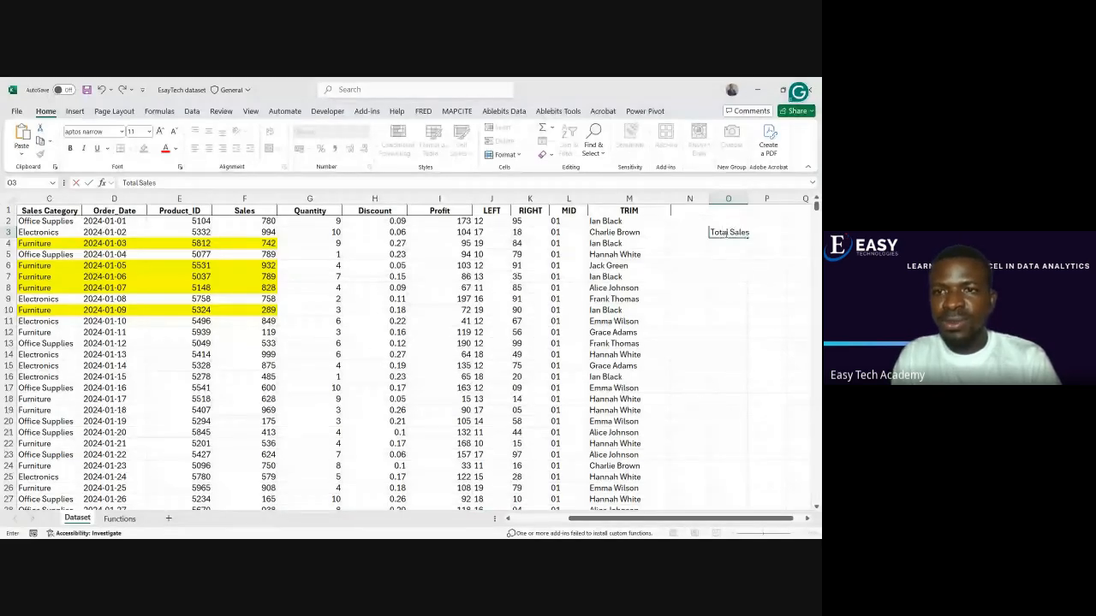
pyautogui.press('Return')
pyautogui.write('Furniture')
pyautogui.press('Tab')
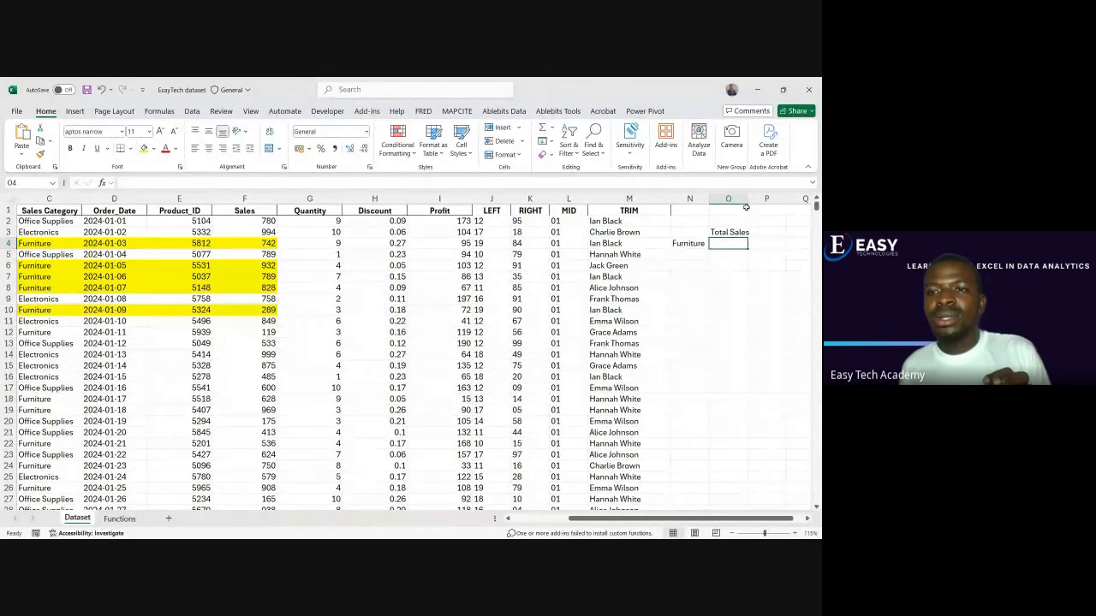
# Widen columns O and N to give the Total Sales heading and Furniture label more room
pyautogui.moveTo(748, 199); pyautogui.dragTo(778, 199)
pyautogui.click(677, 246)
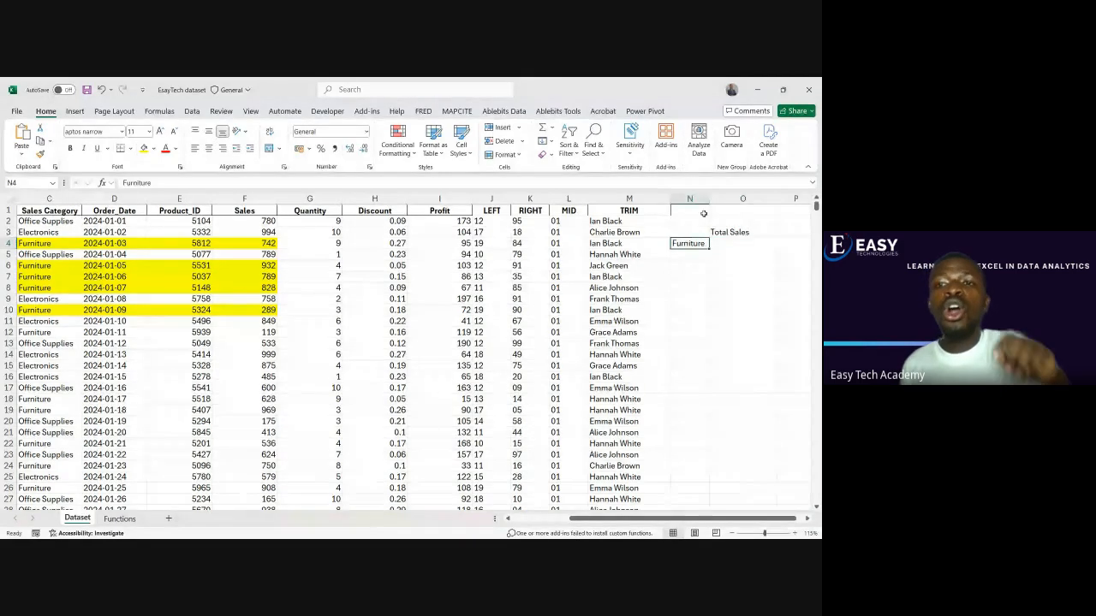
pyautogui.click(724, 209)
pyautogui.moveTo(709, 199); pyautogui.dragTo(723, 199)
pyautogui.click(728, 243)
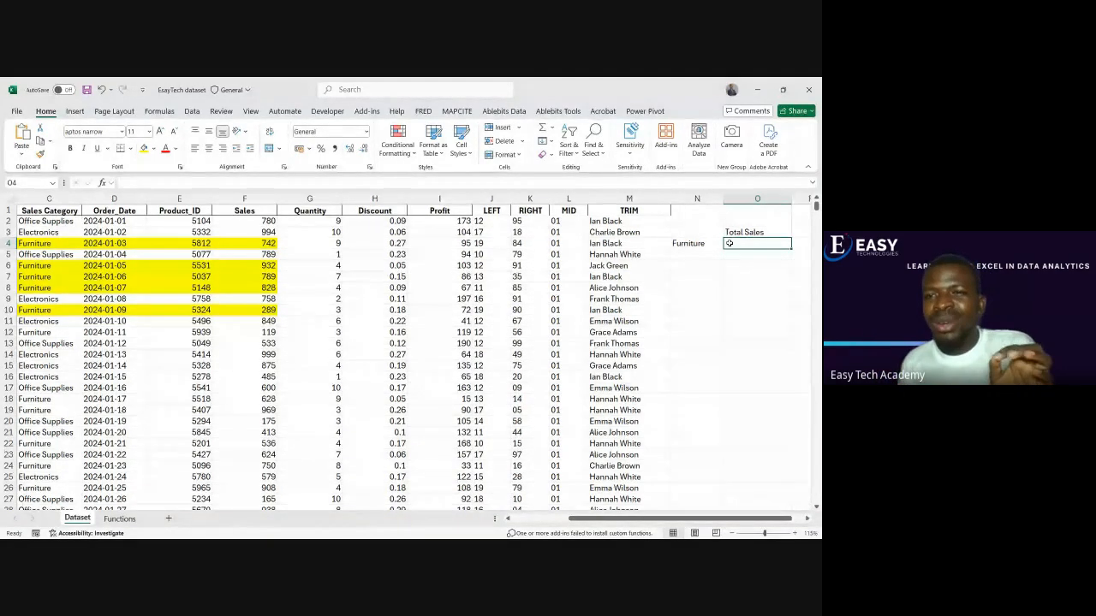
# Total the Furniture sales in O4 with =SUMIF(C:C,N4,F:F), then check the formula
pyautogui.click(710, 244)
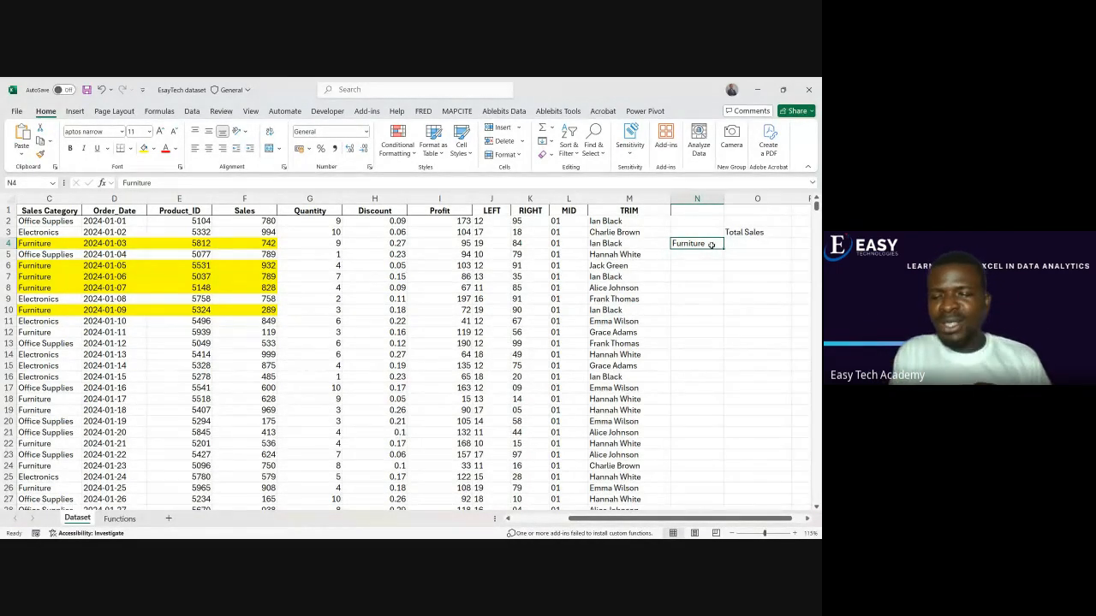
pyautogui.press('Tab')
pyautogui.write('=')
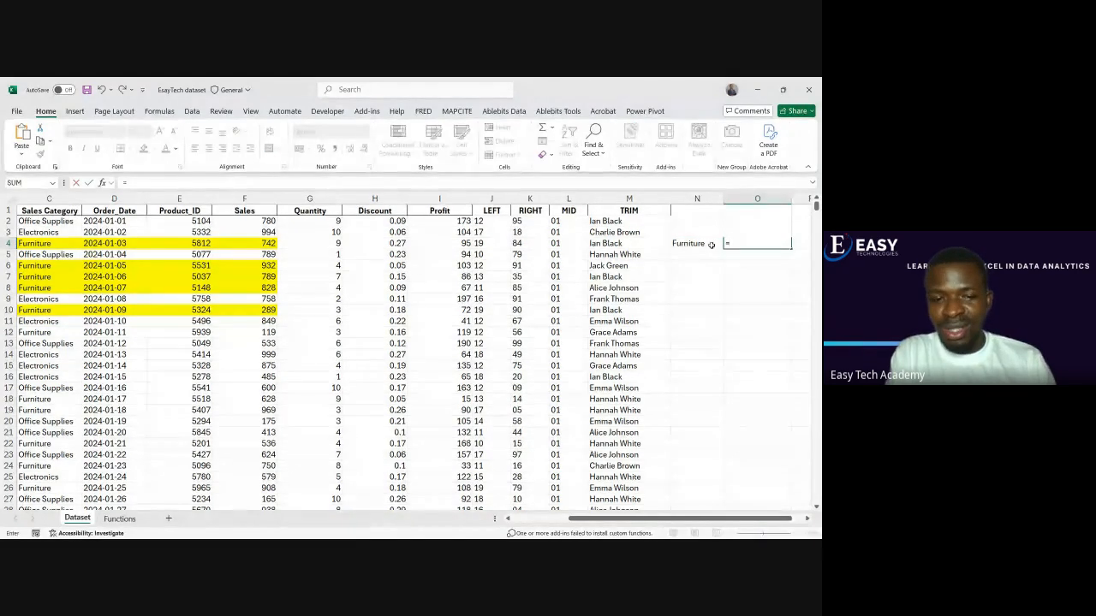
pyautogui.write('sumif')
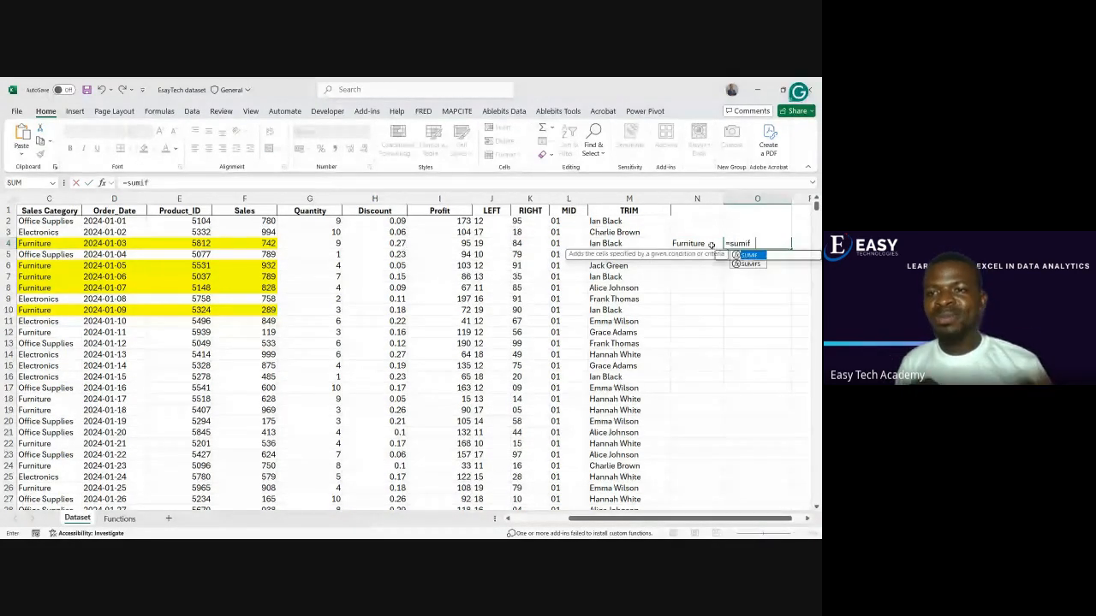
pyautogui.press('Tab')
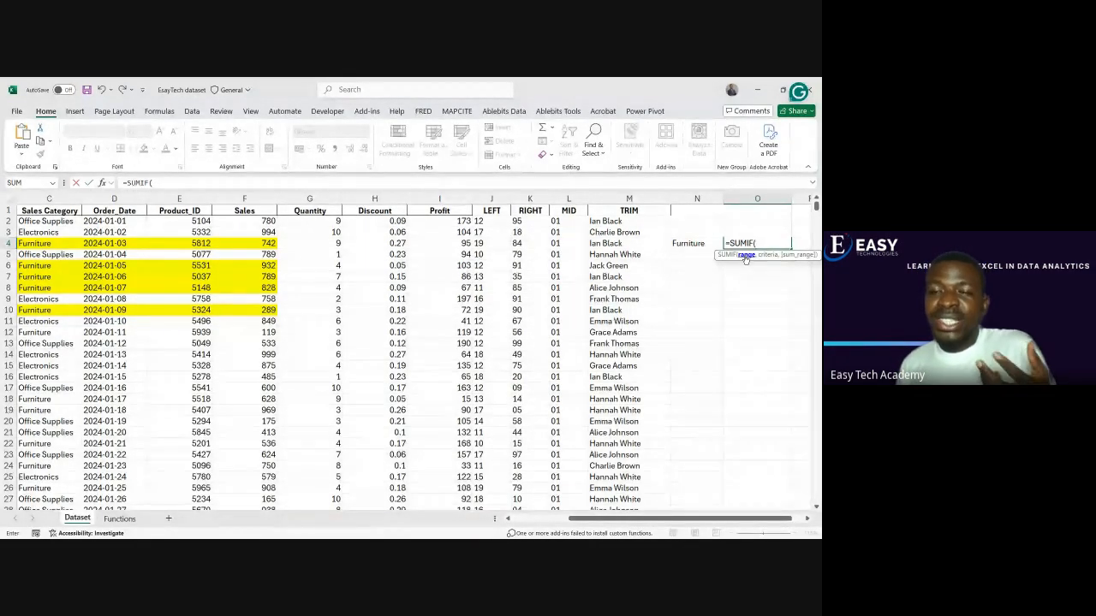
pyautogui.click(50, 200)
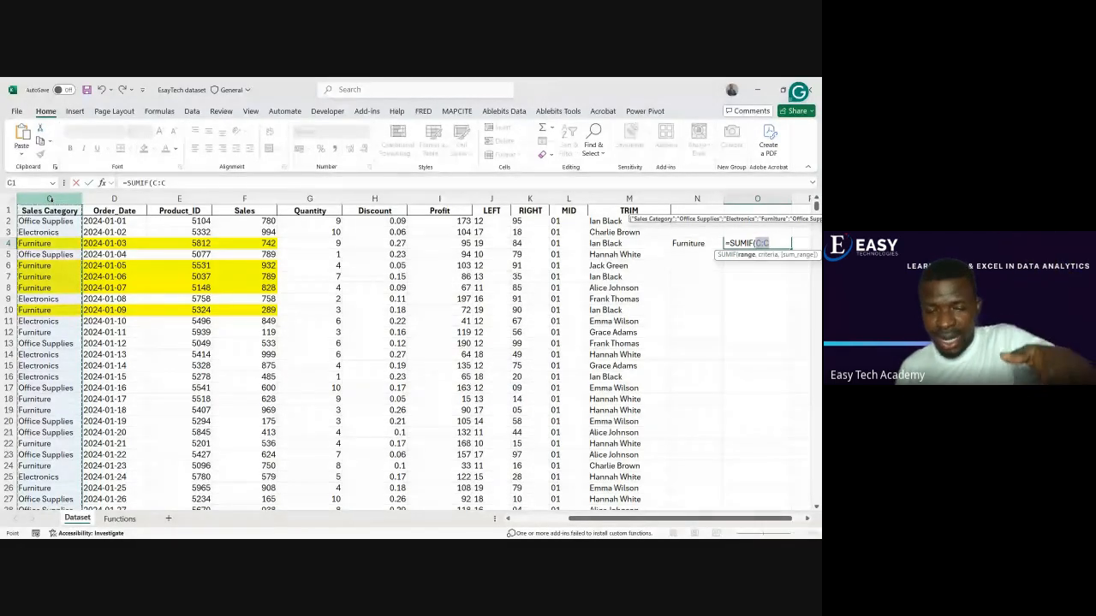
pyautogui.write(',')
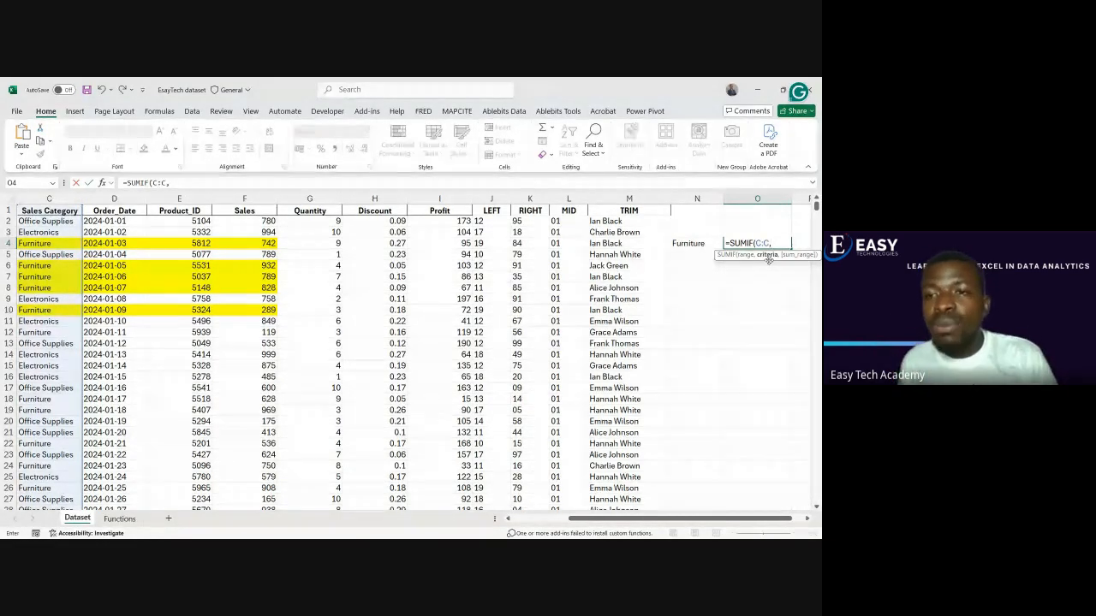
pyautogui.click(690, 243)
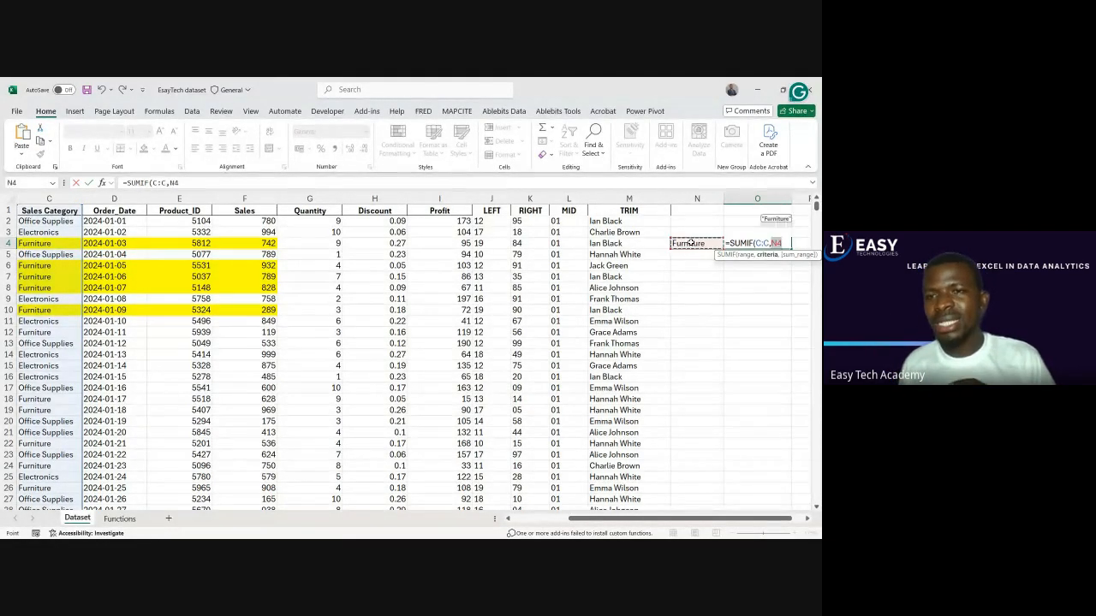
pyautogui.write(',')
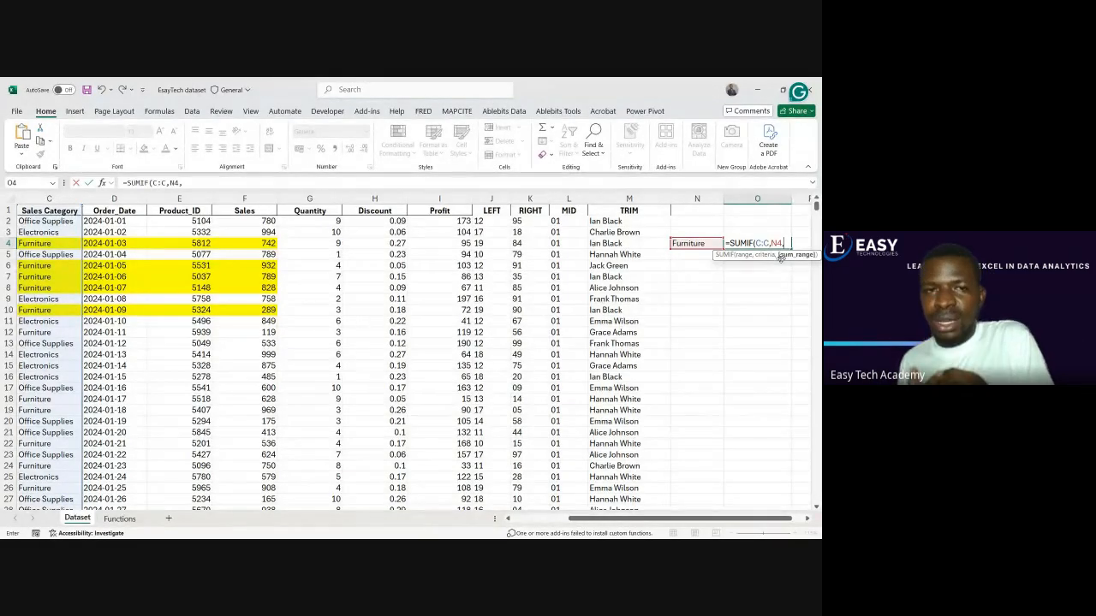
pyautogui.click(248, 199)
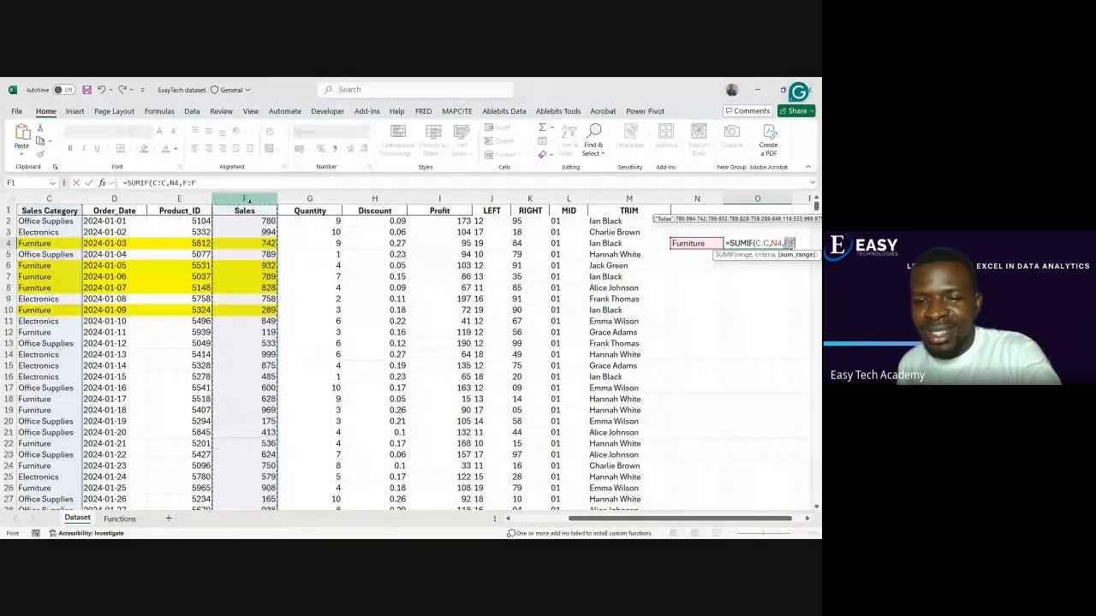
pyautogui.write(')')
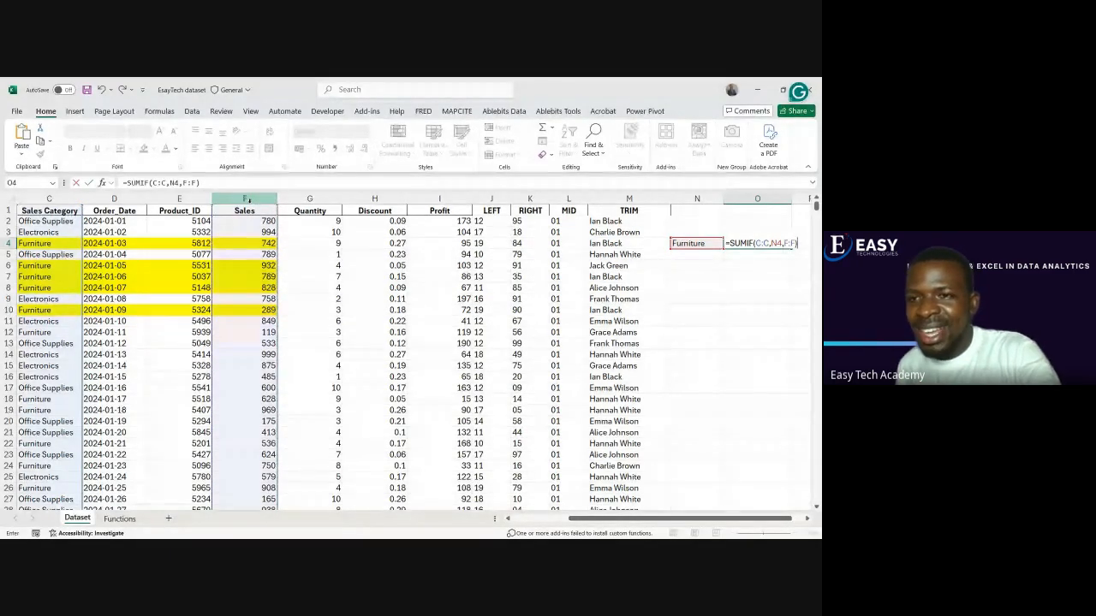
pyautogui.press('Return')
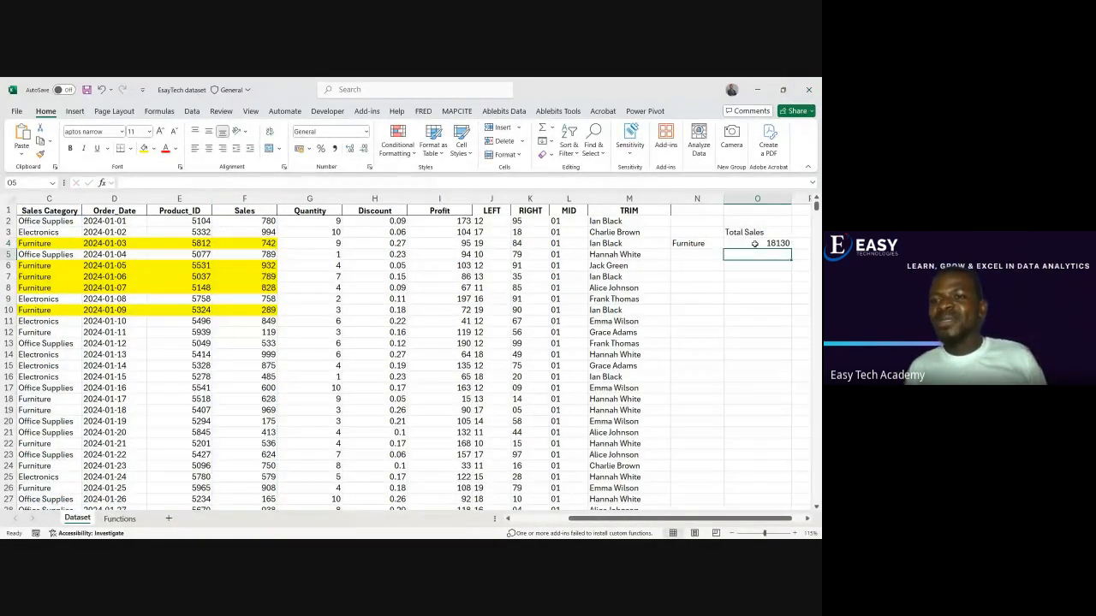
pyautogui.click(755, 243)
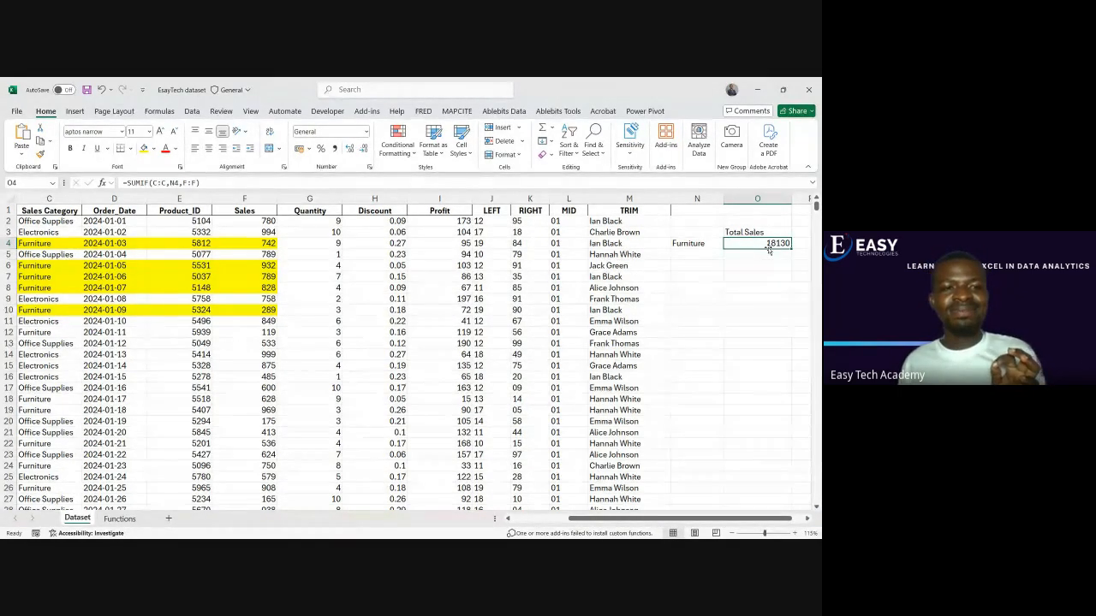
pyautogui.click(767, 254)
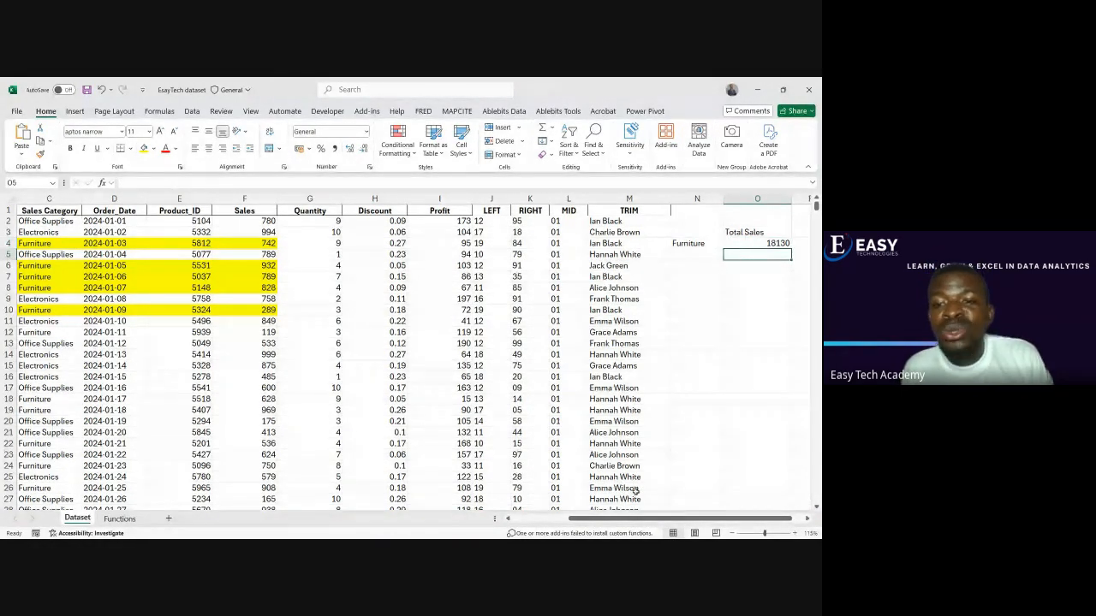
# Highlight the Furniture record in row 12 in yellow from Sales Category to Sales, C12:F12
pyautogui.moveTo(642, 520)
pyautogui.mouseDown()
pyautogui.moveTo(583, 528)
pyautogui.moveTo(631, 532)
pyautogui.mouseUp()
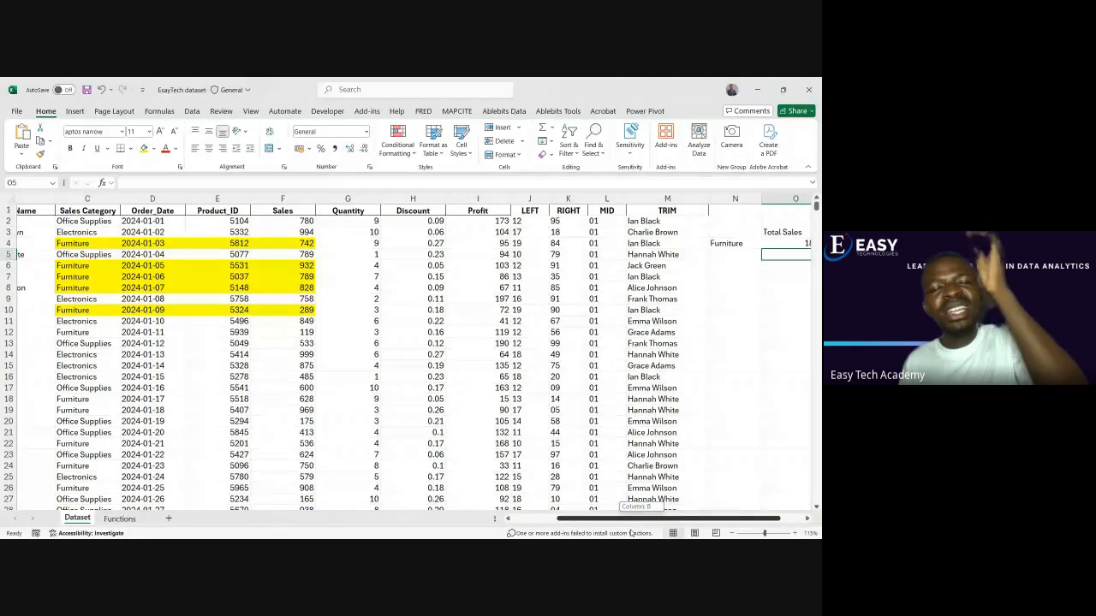
pyautogui.moveTo(631, 532); pyautogui.dragTo(653, 534)
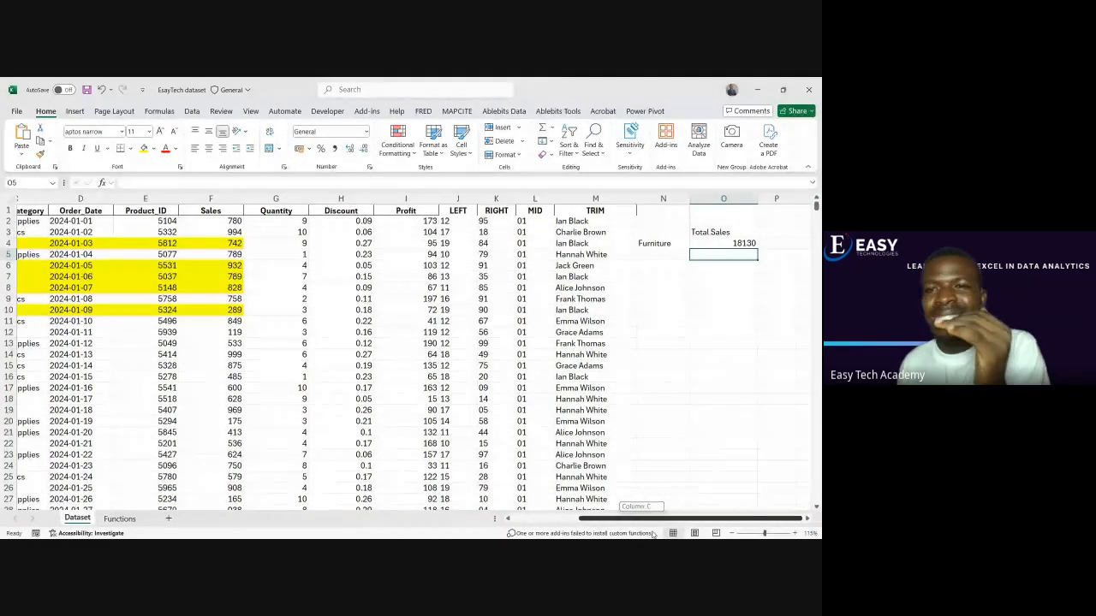
pyautogui.moveTo(653, 534); pyautogui.dragTo(586, 535)
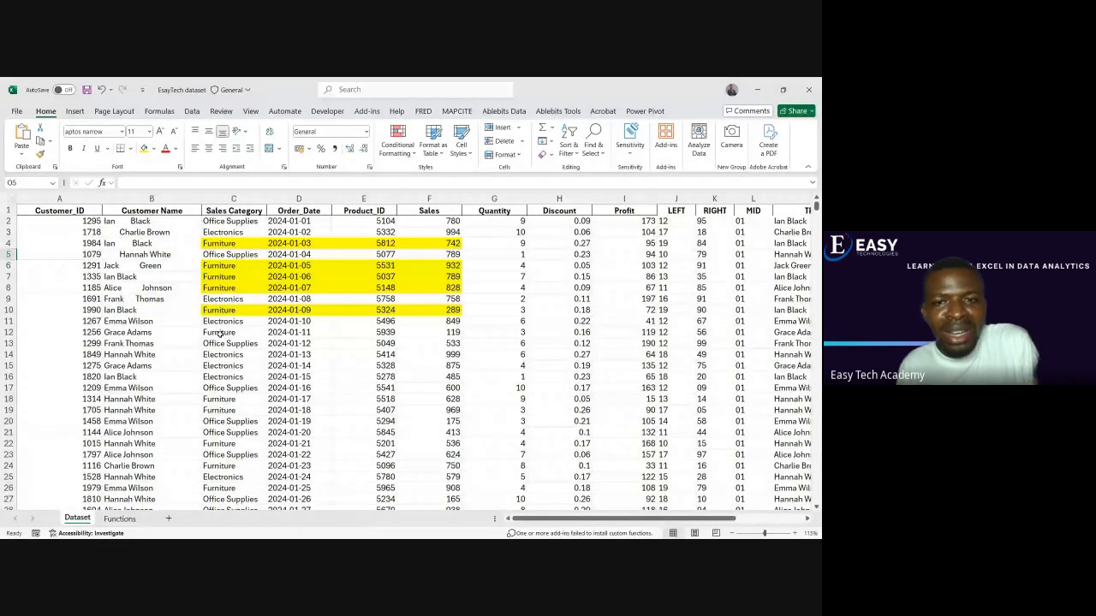
pyautogui.moveTo(220, 333); pyautogui.dragTo(423, 335)
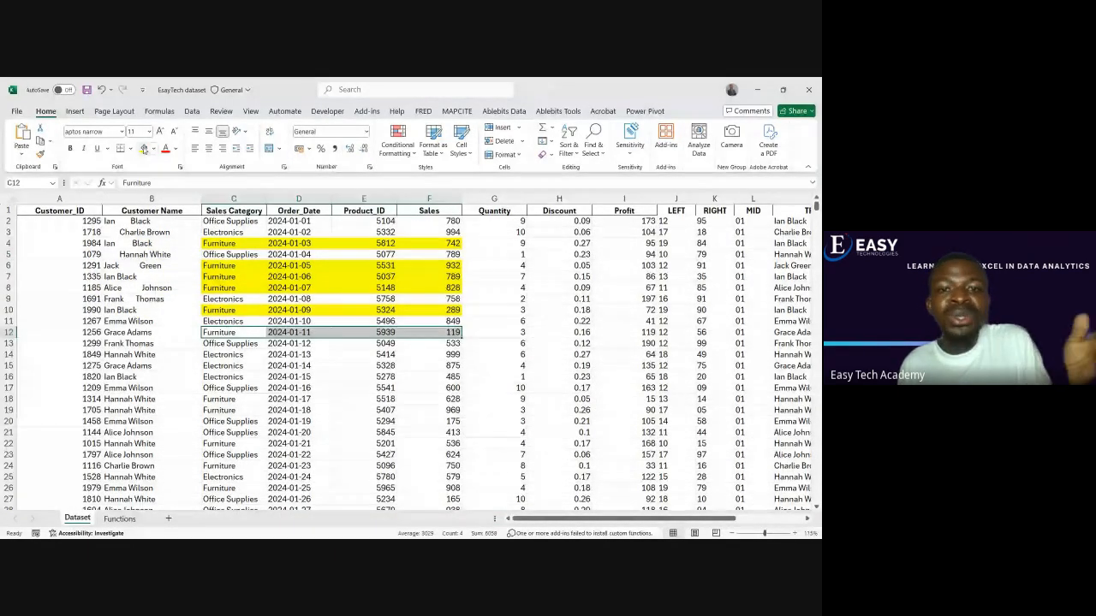
pyautogui.click(144, 148)
pyautogui.click(220, 353)
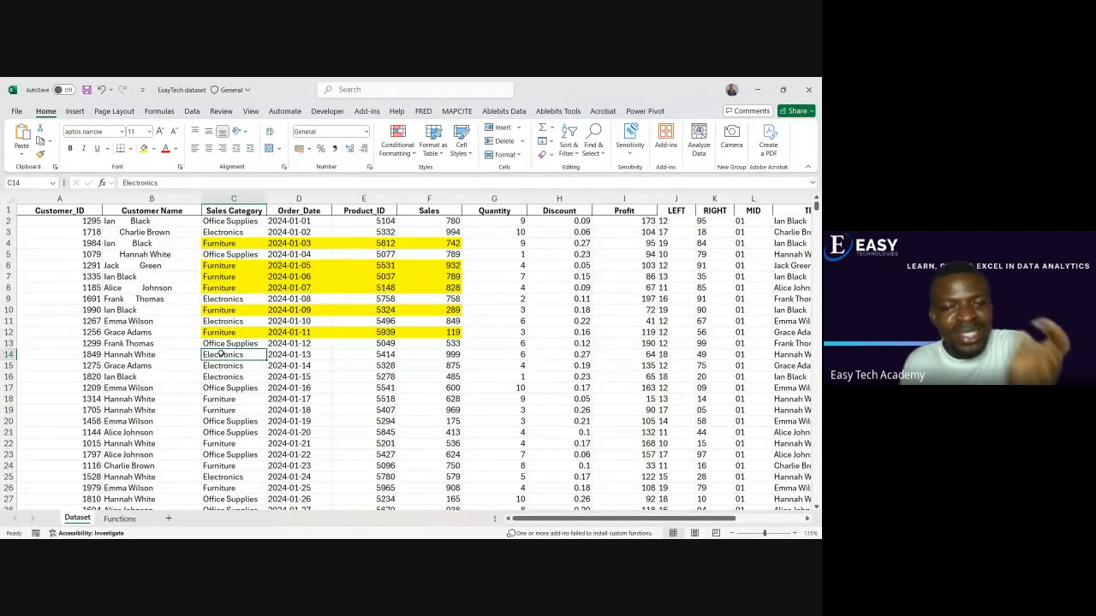
# Copy the Electronics category from C3 into N5 as the label below Furniture
pyautogui.moveTo(526, 519)
pyautogui.mouseDown()
pyautogui.moveTo(582, 520)
pyautogui.moveTo(541, 527)
pyautogui.mouseUp()
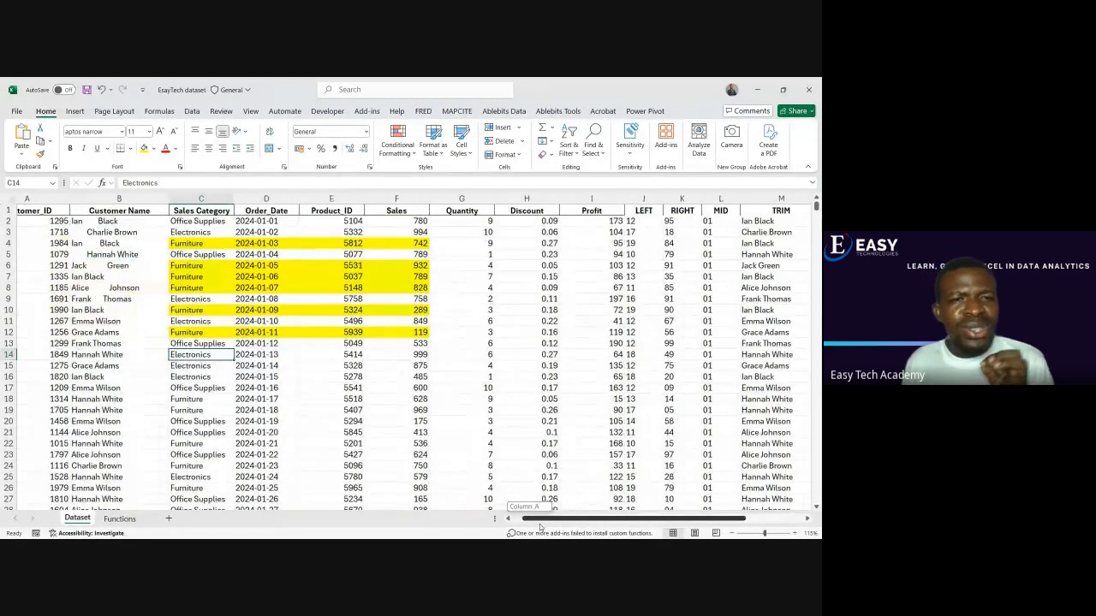
pyautogui.click(216, 231)
pyautogui.hotkey('ctrl', 'c')
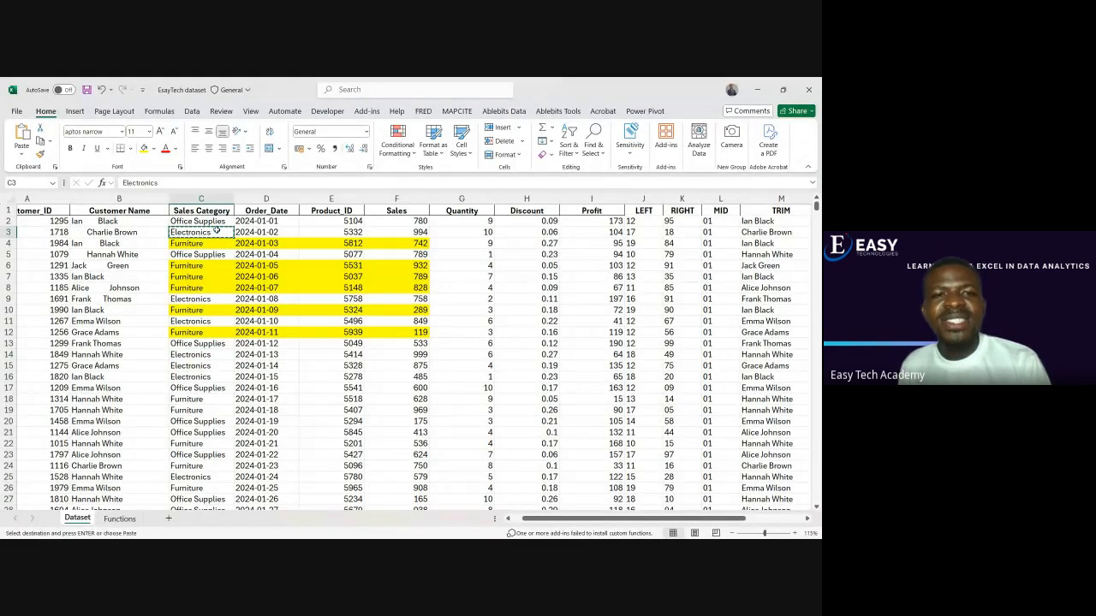
pyautogui.click(236, 233)
pyautogui.moveTo(552, 519); pyautogui.dragTo(603, 519)
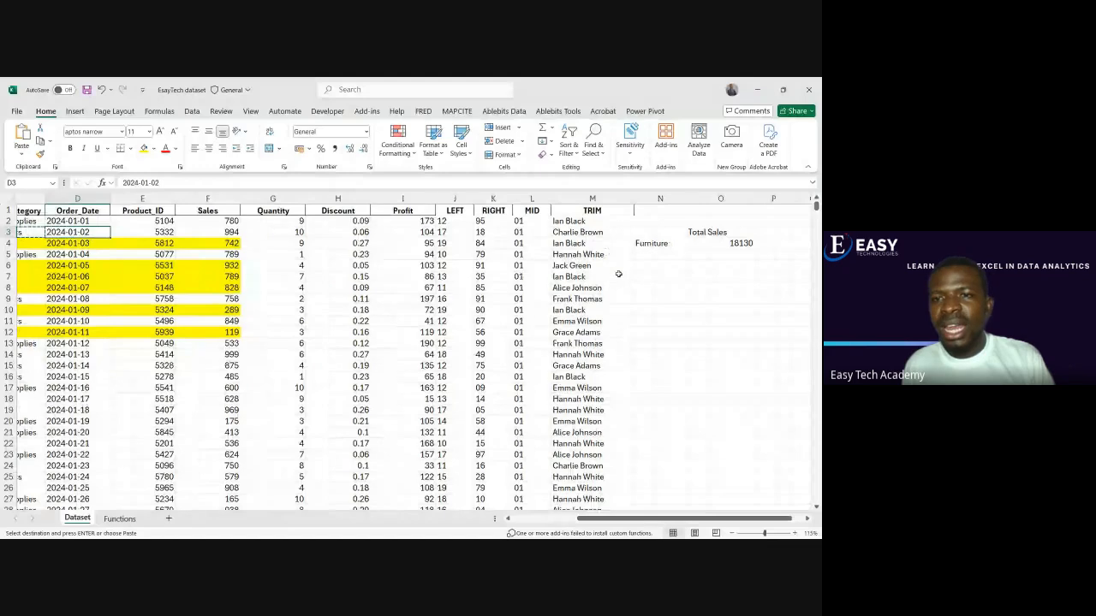
pyautogui.click(651, 255)
pyautogui.hotkey('ctrl', 'v')
# Total the Electronics sales in O5 with =SUMIF(C:C,N5,F:F)
pyautogui.click(704, 256)
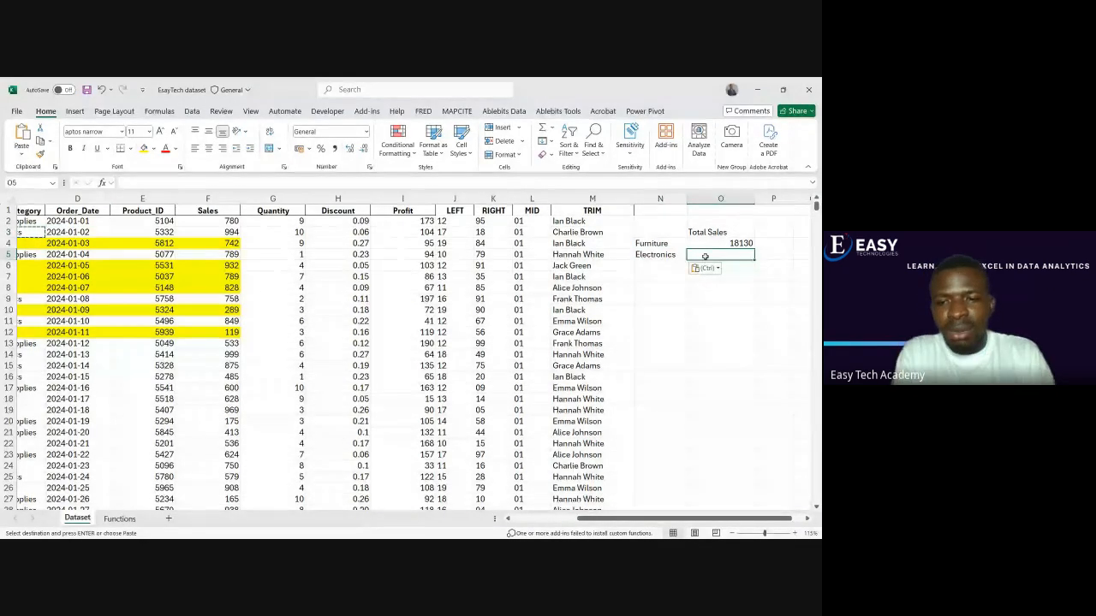
pyautogui.write('=sumi')
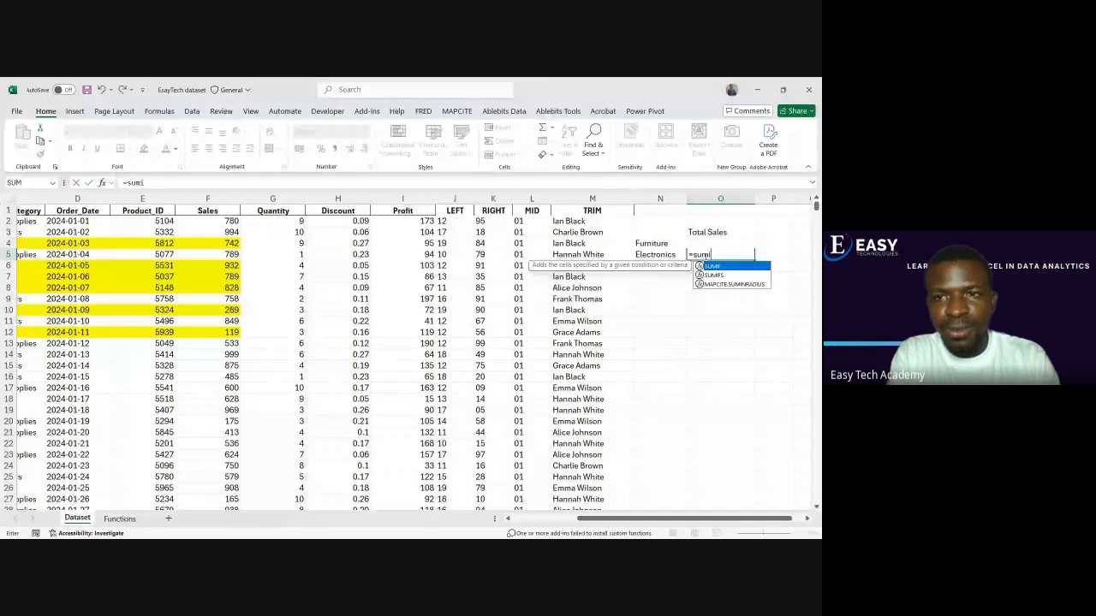
pyautogui.write('f')
pyautogui.press('Tab')
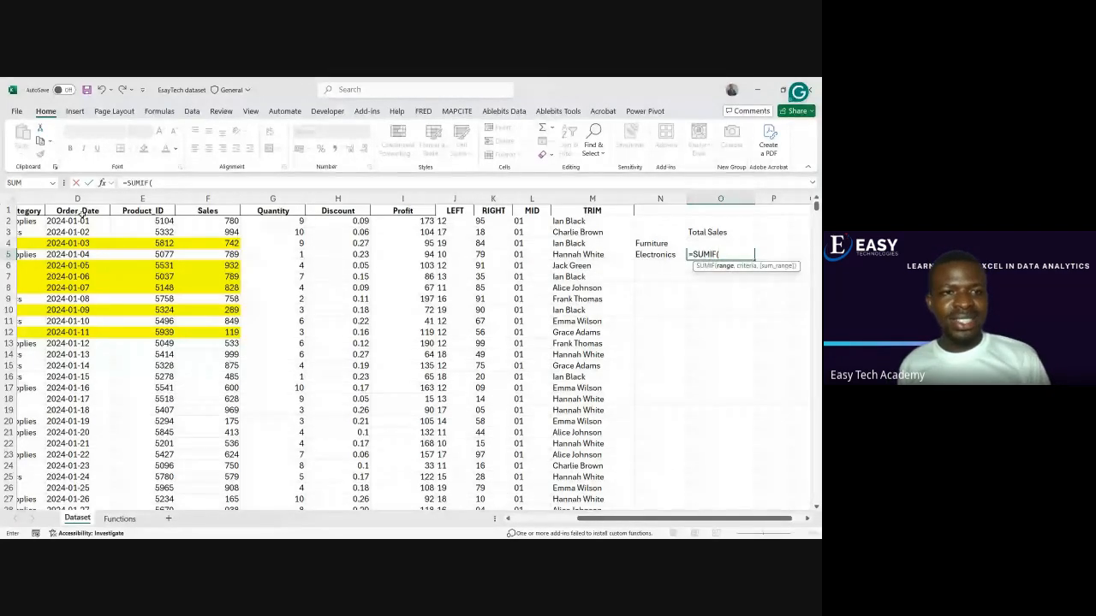
pyautogui.click(32, 200)
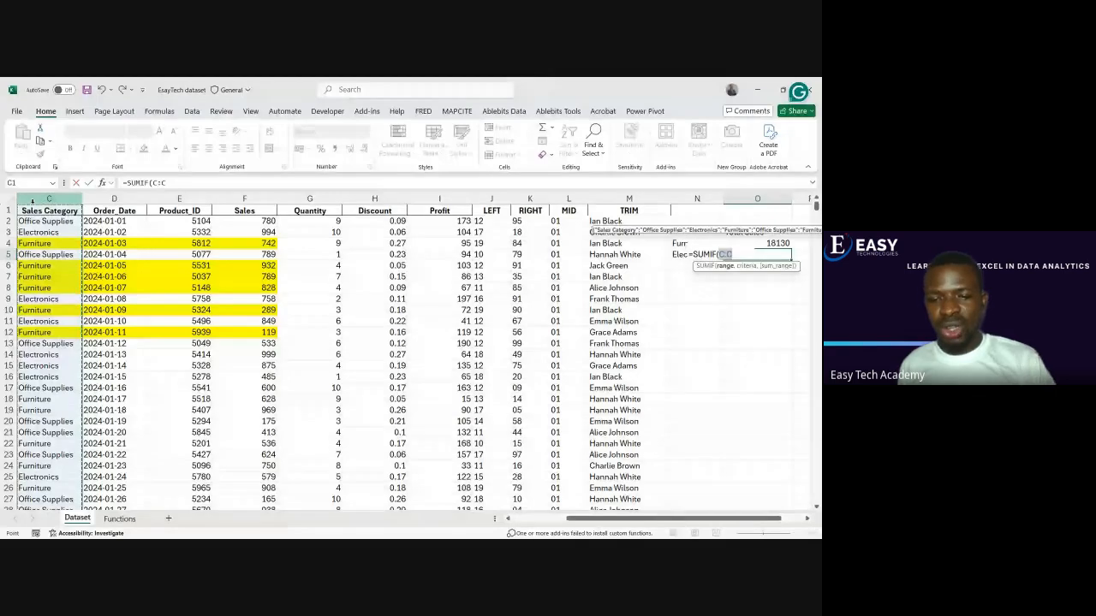
pyautogui.write(',')
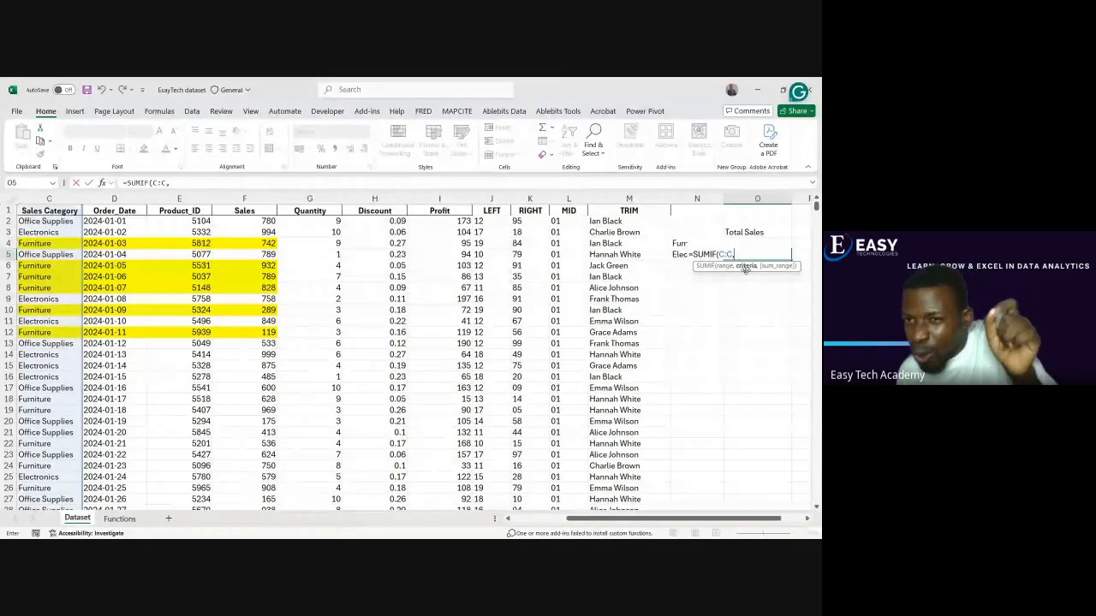
pyautogui.click(682, 255)
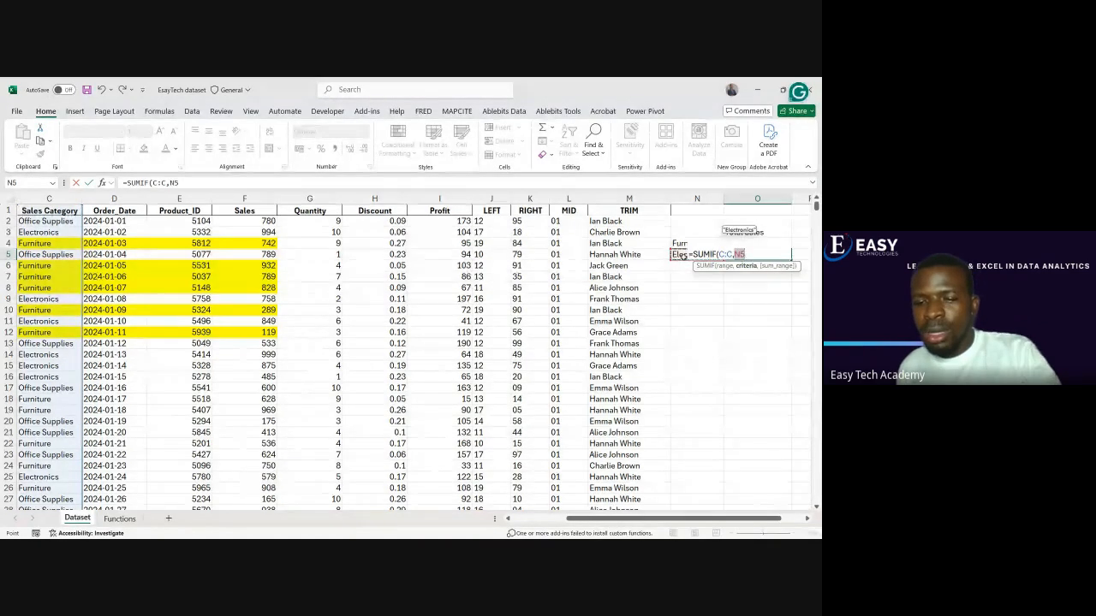
pyautogui.write(',')
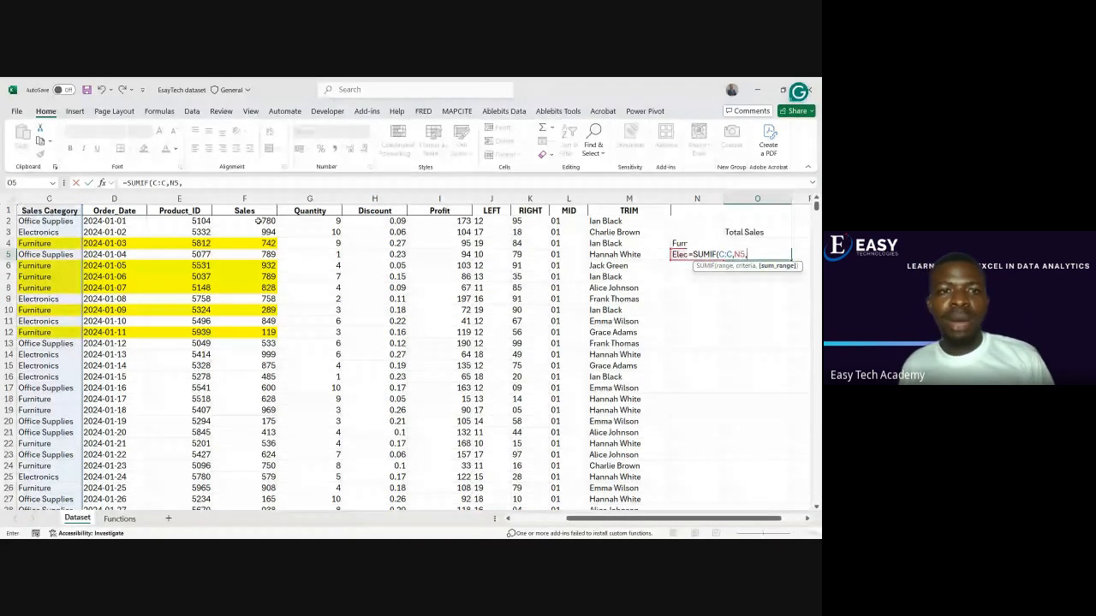
pyautogui.click(250, 198)
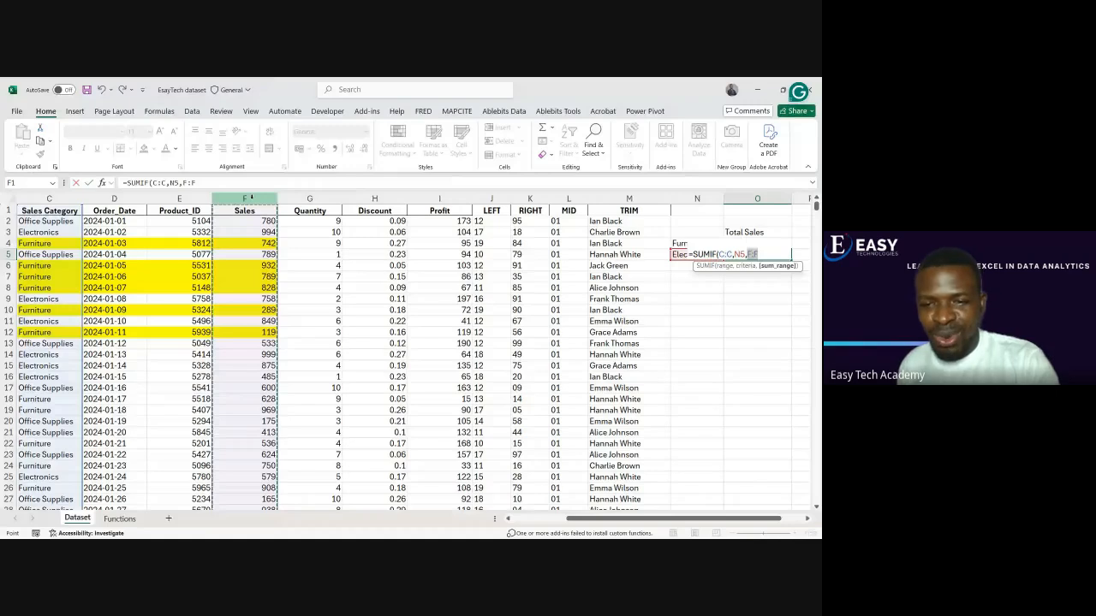
pyautogui.write(')')
pyautogui.press('Return')
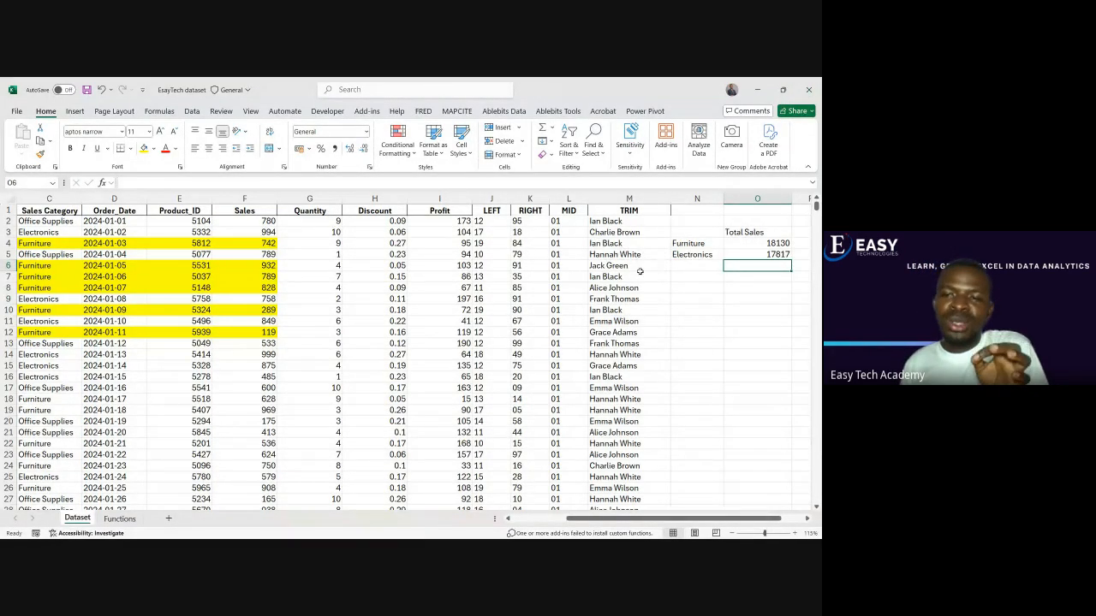
# Check the Google Meet call in the browser, then return to the Excel workbook and view the Functions sheet's list
pyautogui.moveTo(490, 537)
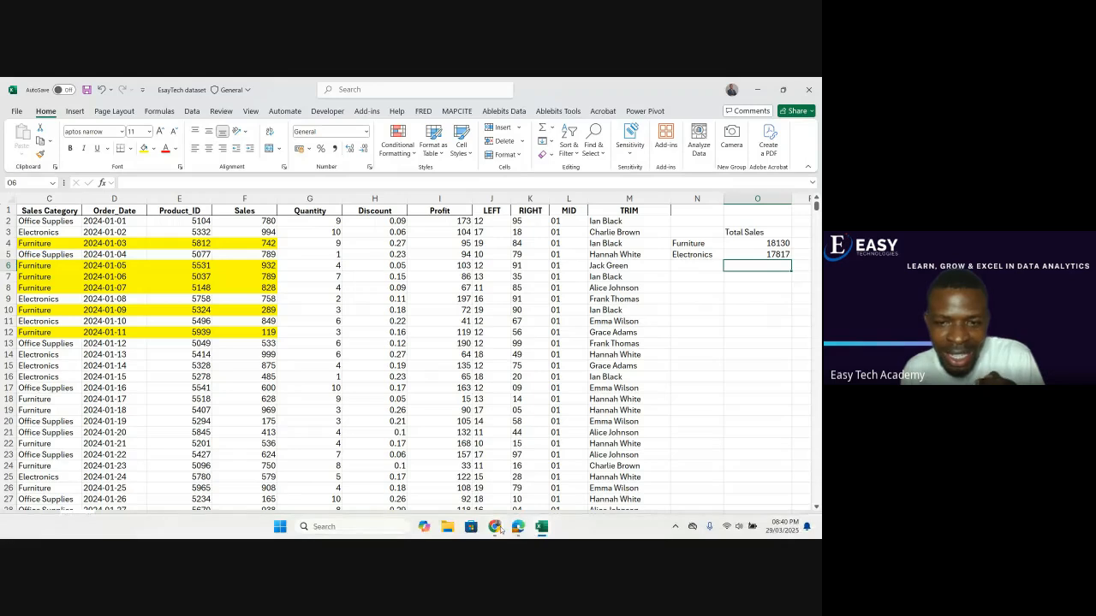
pyautogui.click(490, 491)
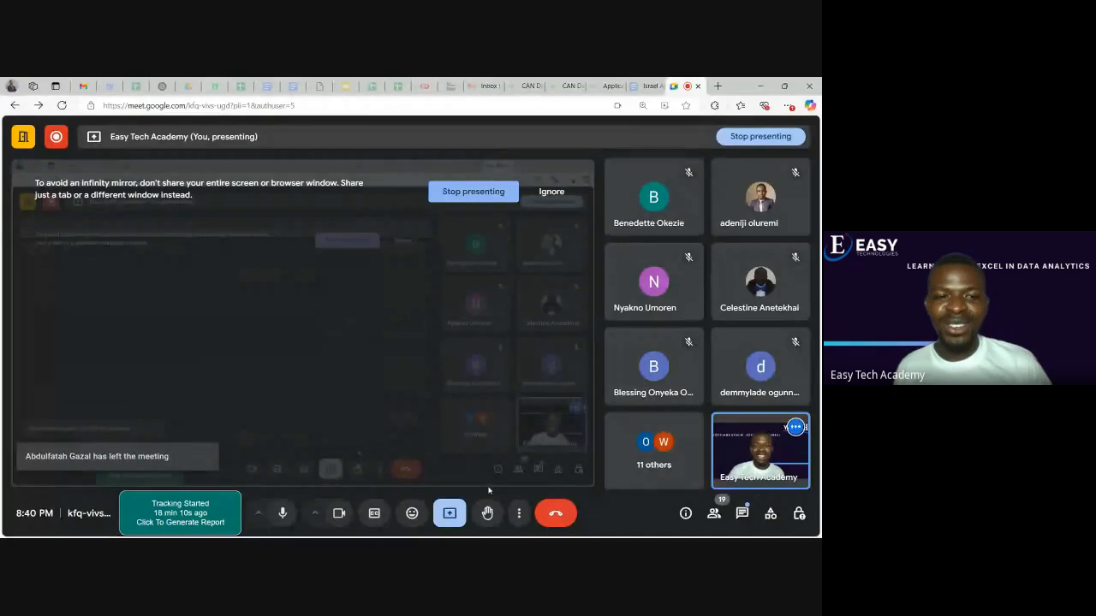
pyautogui.moveTo(493, 536)
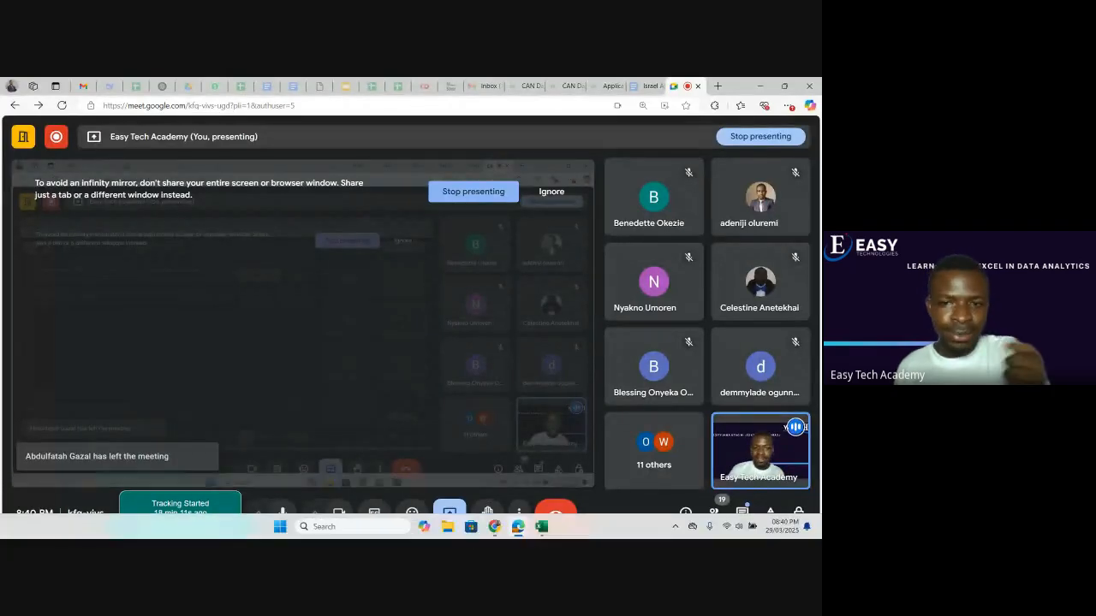
pyautogui.click(549, 532)
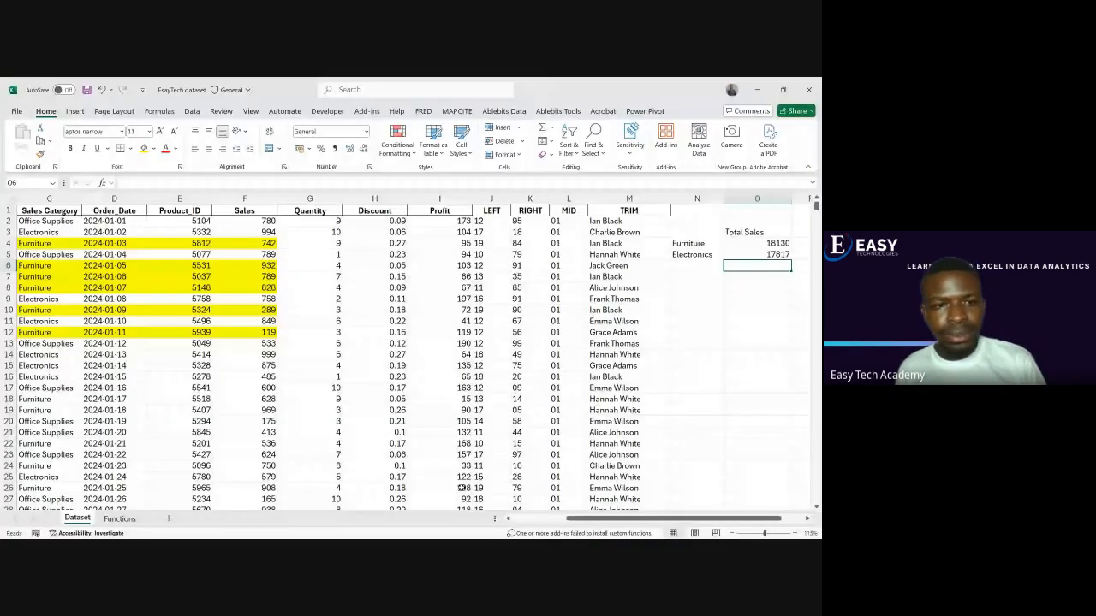
pyautogui.click(119, 519)
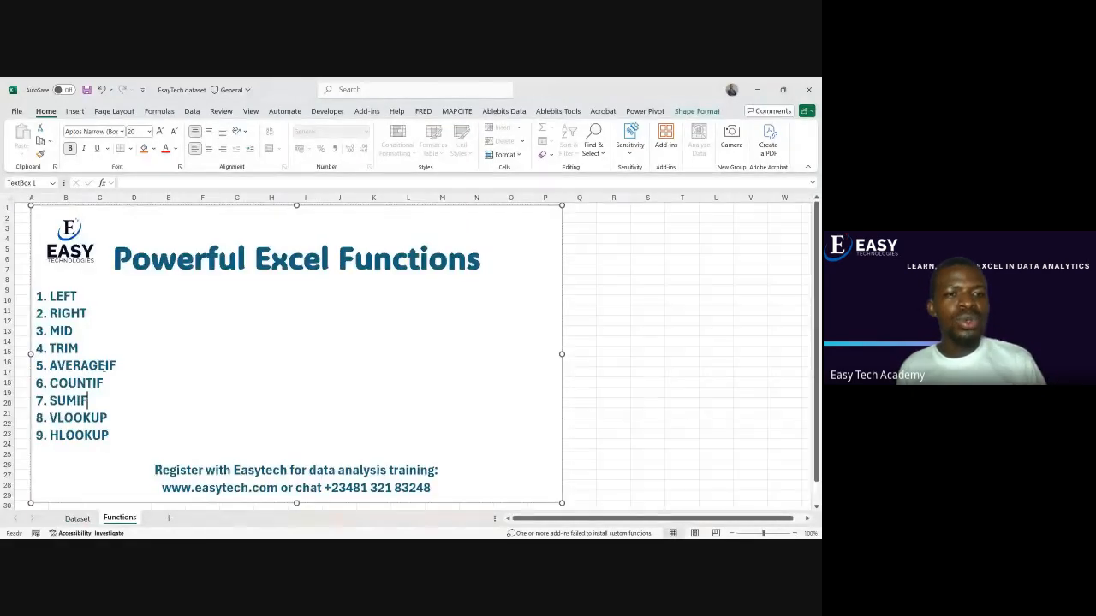
# Point out the AVERAGEIF and COUNTIF entries in the Functions sheet's list
pyautogui.doubleClick(114, 366)
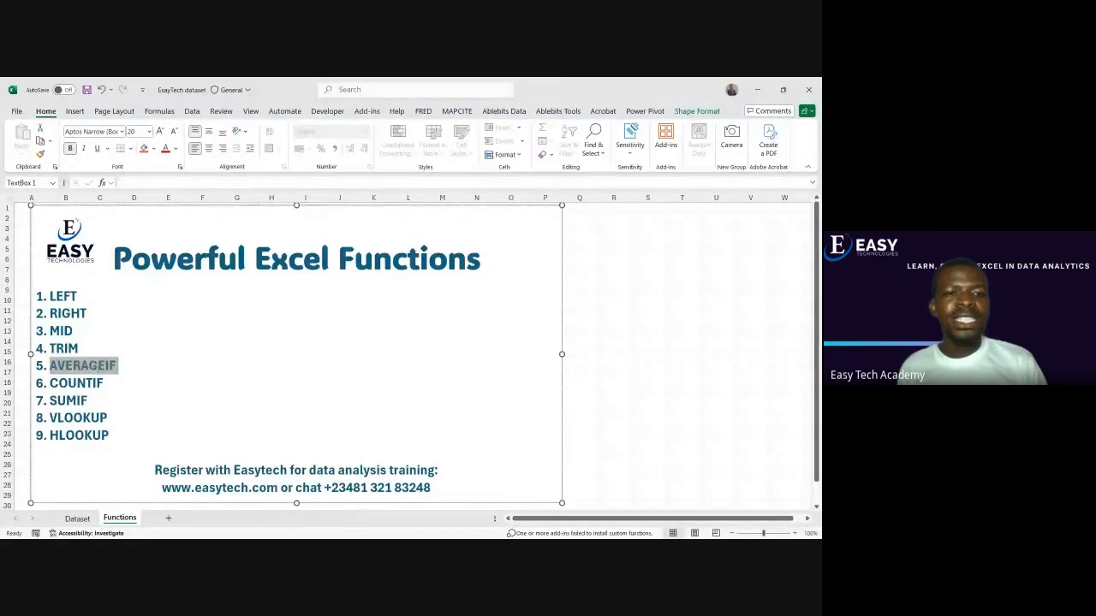
pyautogui.click(74, 366)
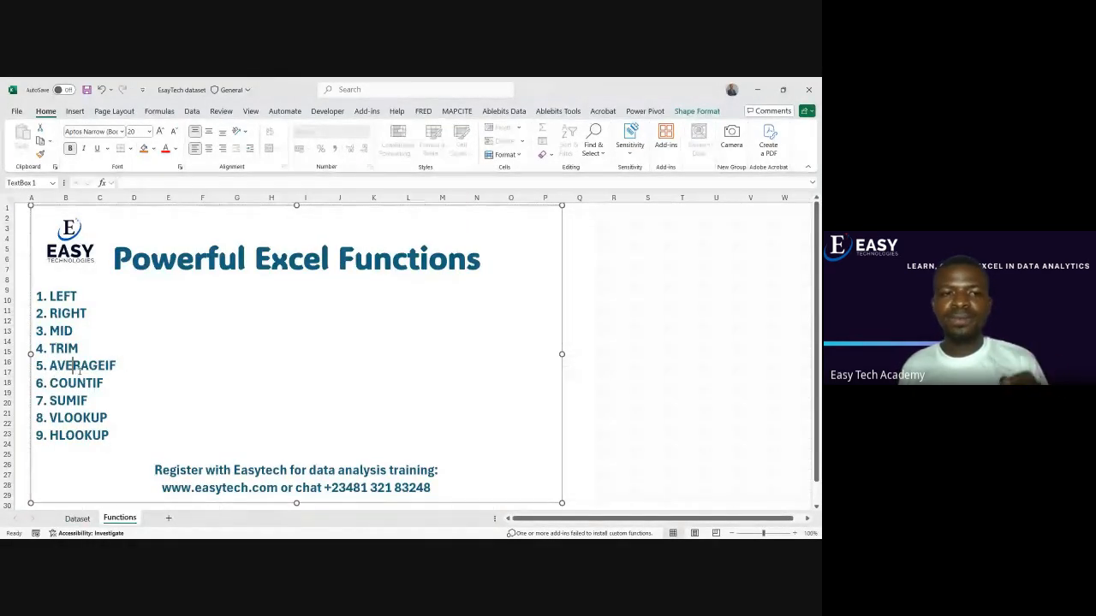
pyautogui.doubleClick(101, 383)
pyautogui.click(76, 383)
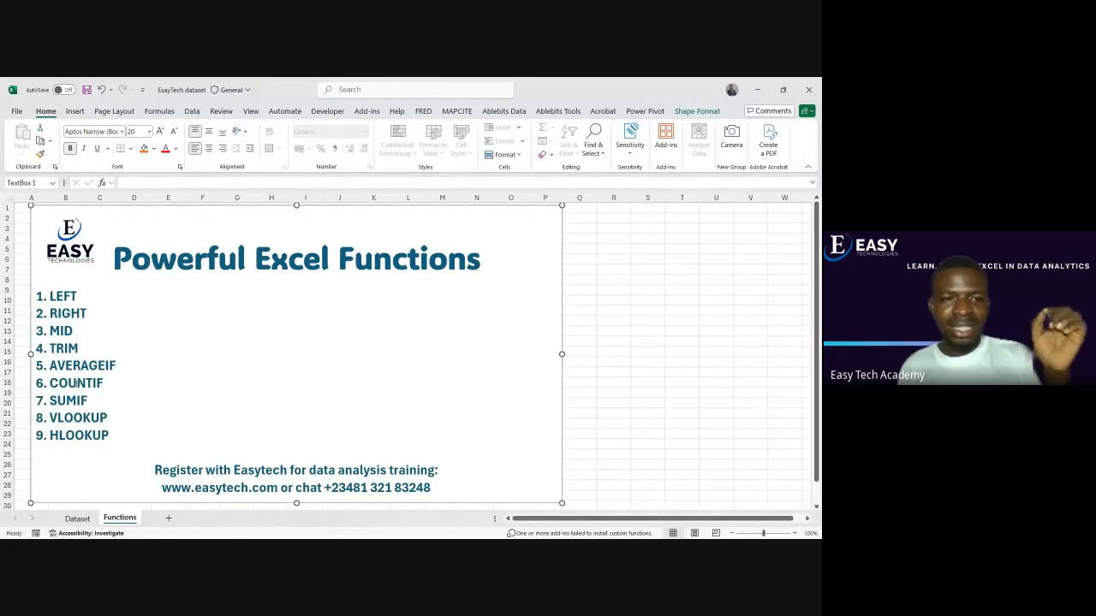
pyautogui.click(597, 360)
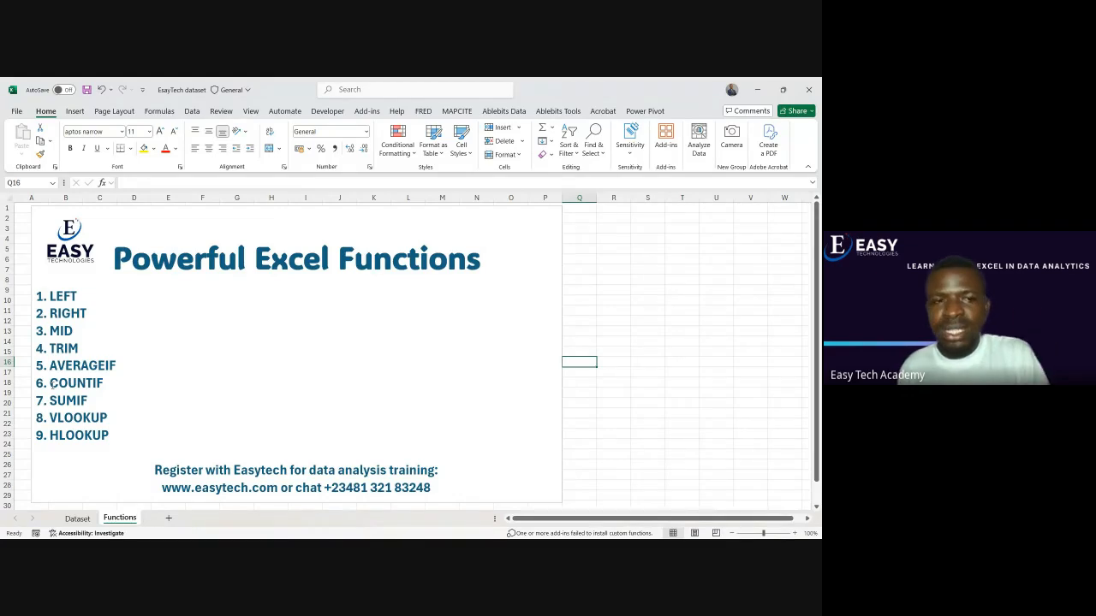
# Enter the heading Number in O9 of the Dataset sheet, below the Total Sales table
pyautogui.click(77, 519)
pyautogui.click(713, 299)
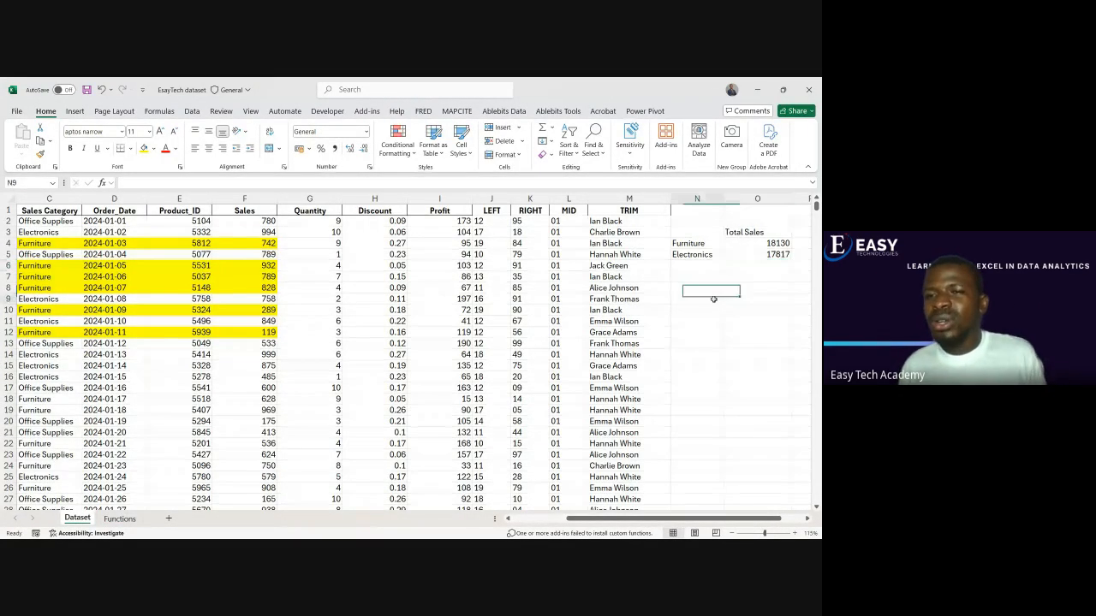
pyautogui.click(737, 301)
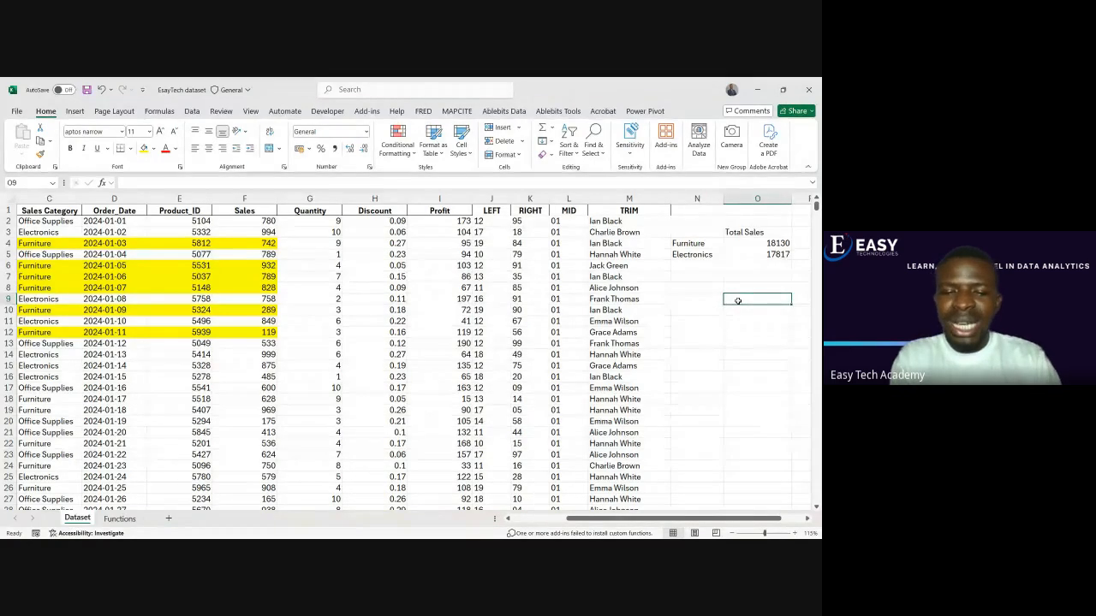
pyautogui.write('Number')
pyautogui.hotkey('ctrl', 'Return')
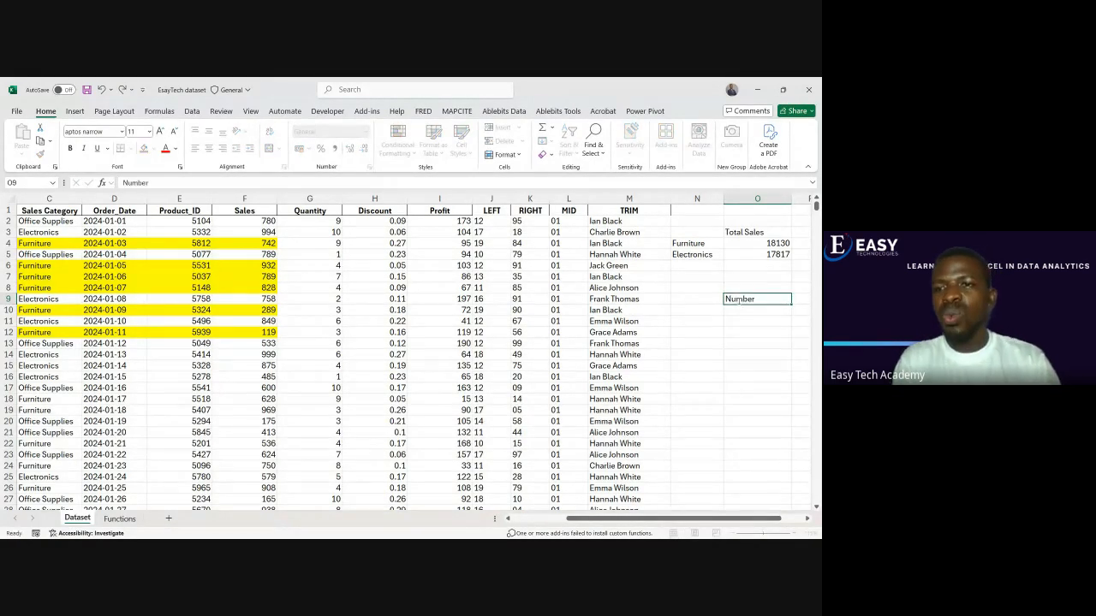
# Copy the Furniture and Electronics labels from N4:N5 into N10:N11 beside the Number column
pyautogui.moveTo(692, 243); pyautogui.dragTo(693, 255)
pyautogui.hotkey('ctrl', 'c')
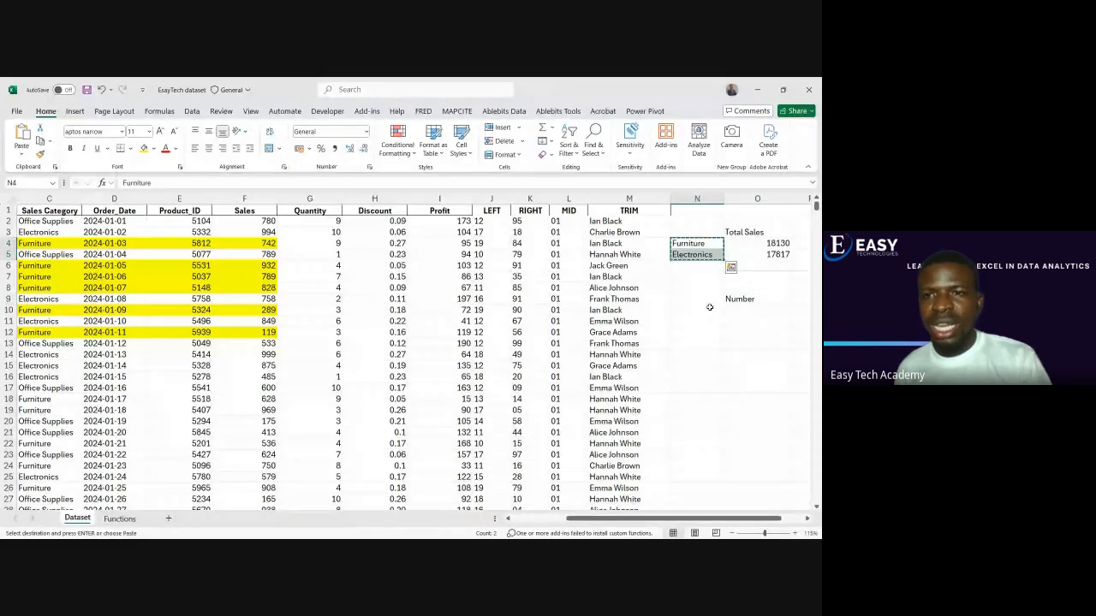
pyautogui.click(697, 310)
pyautogui.hotkey('ctrl', 'v')
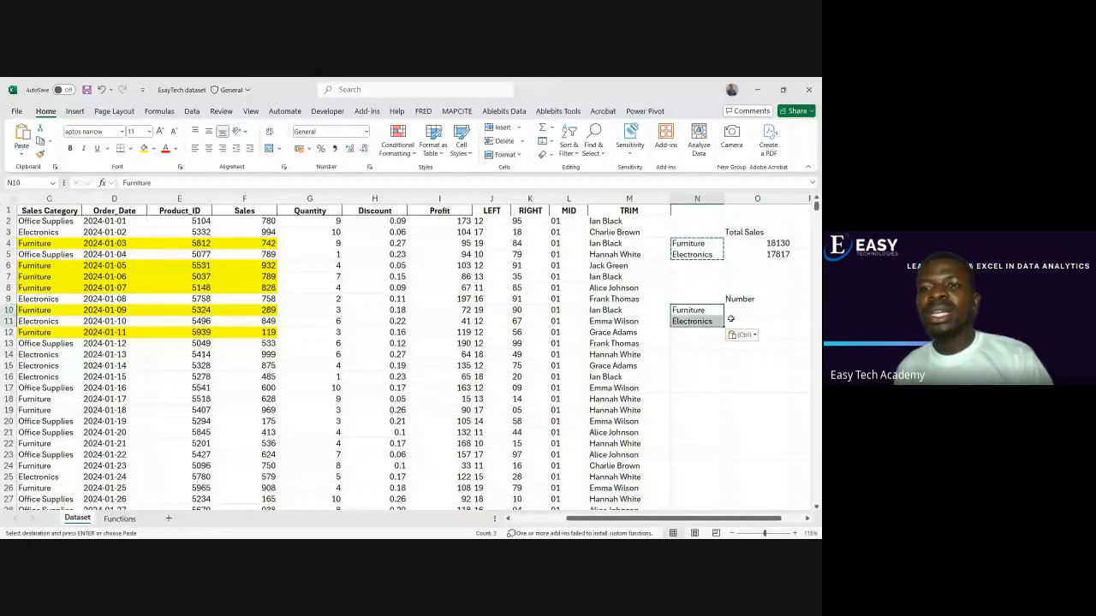
pyautogui.click(743, 312)
pyautogui.doubleClick(743, 313)
pyautogui.click(732, 333)
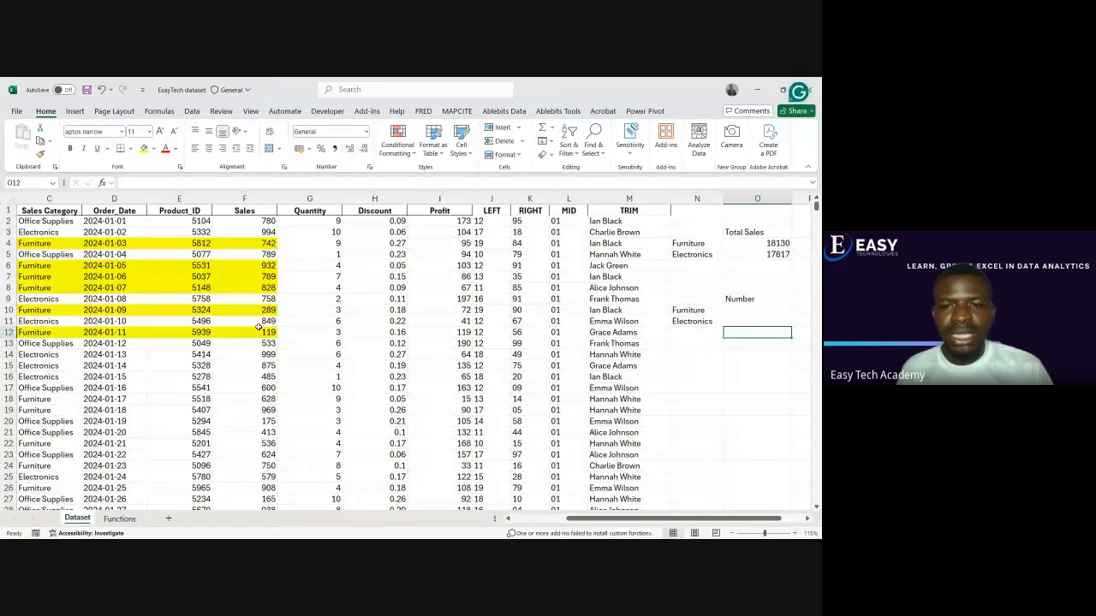
# Review the customer records and their Sales Category entries in C2, C3 and C4
pyautogui.moveTo(572, 519); pyautogui.dragTo(517, 524)
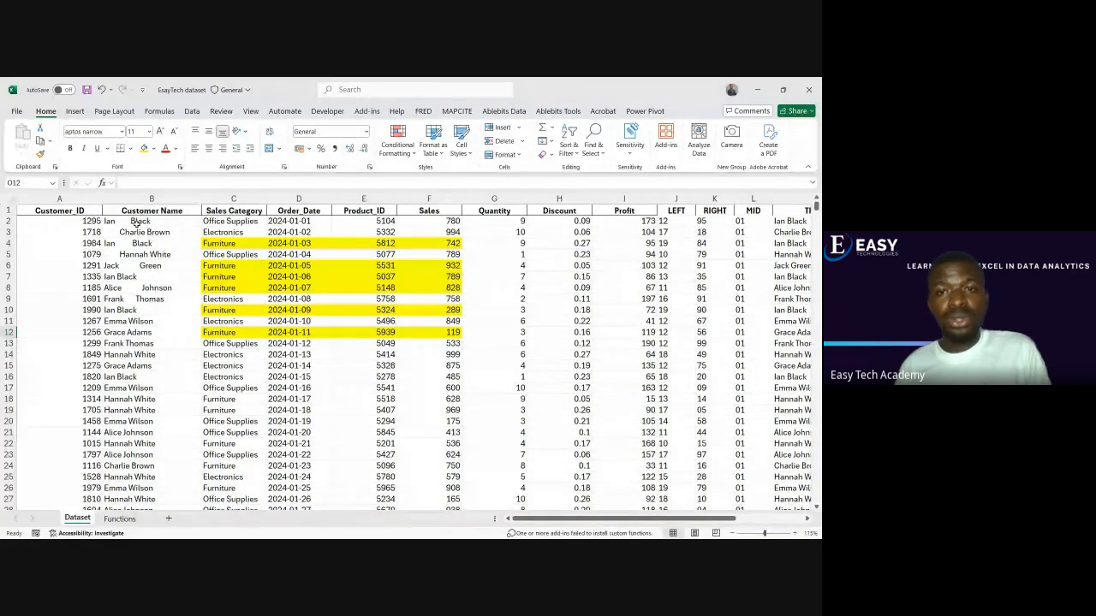
pyautogui.moveTo(122, 220); pyautogui.dragTo(233, 222)
pyautogui.click(232, 222)
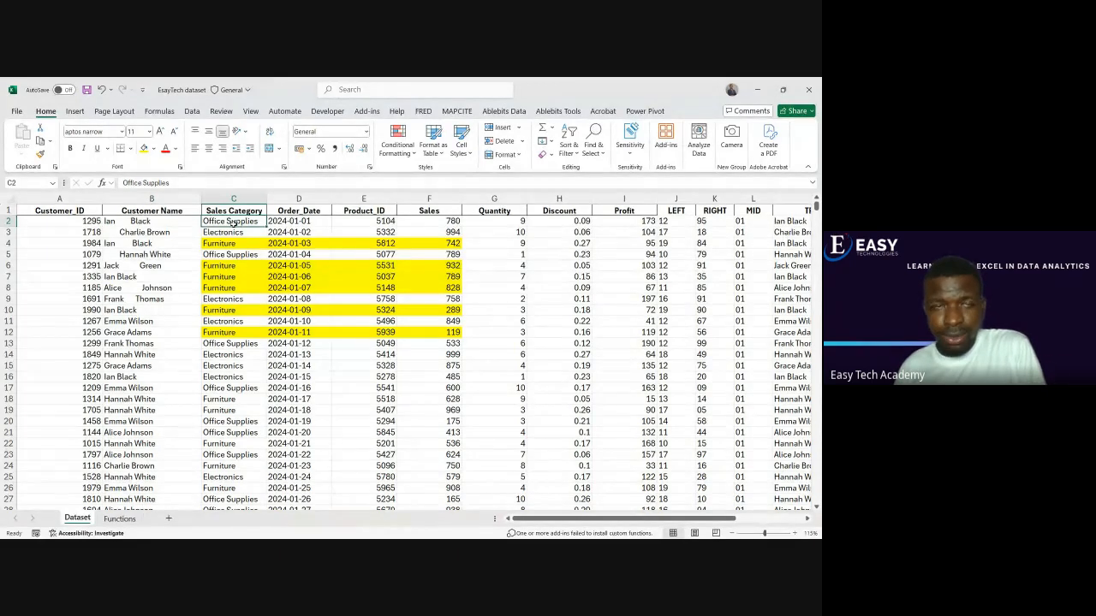
pyautogui.click(235, 232)
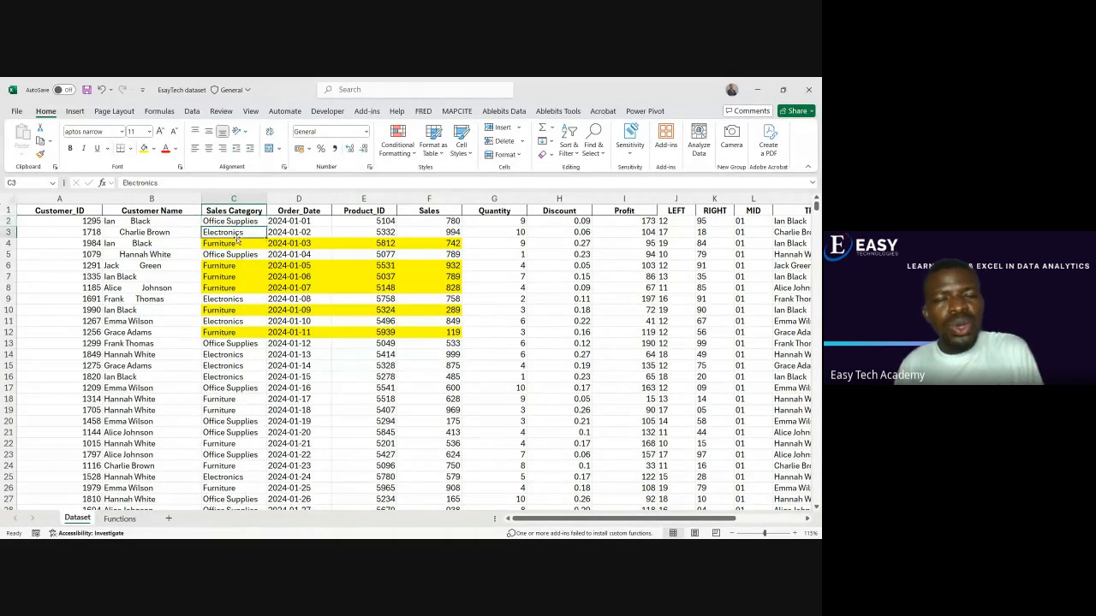
pyautogui.click(239, 245)
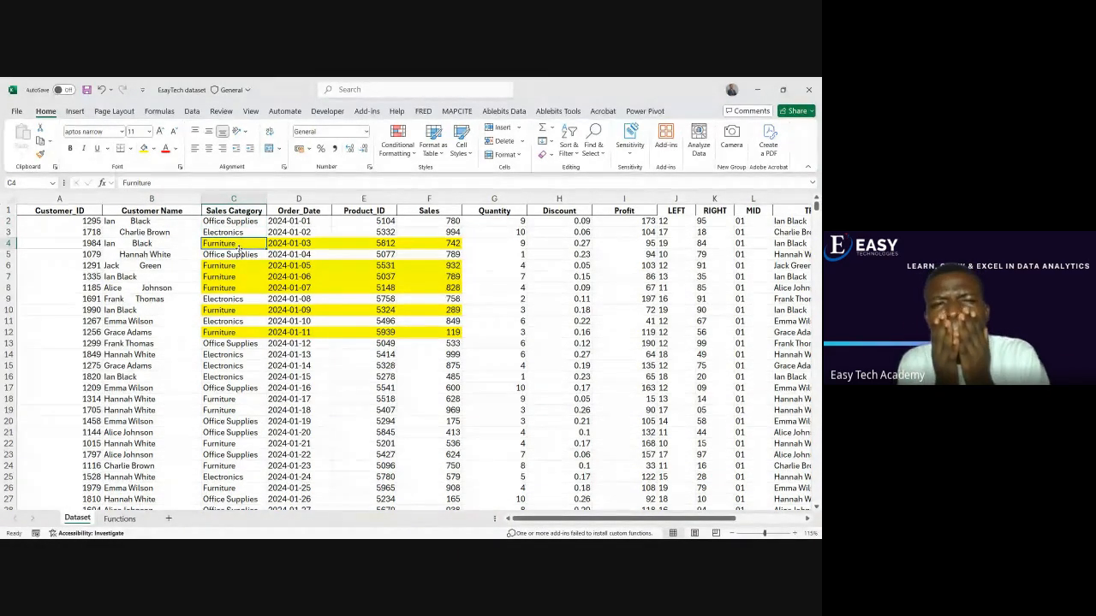
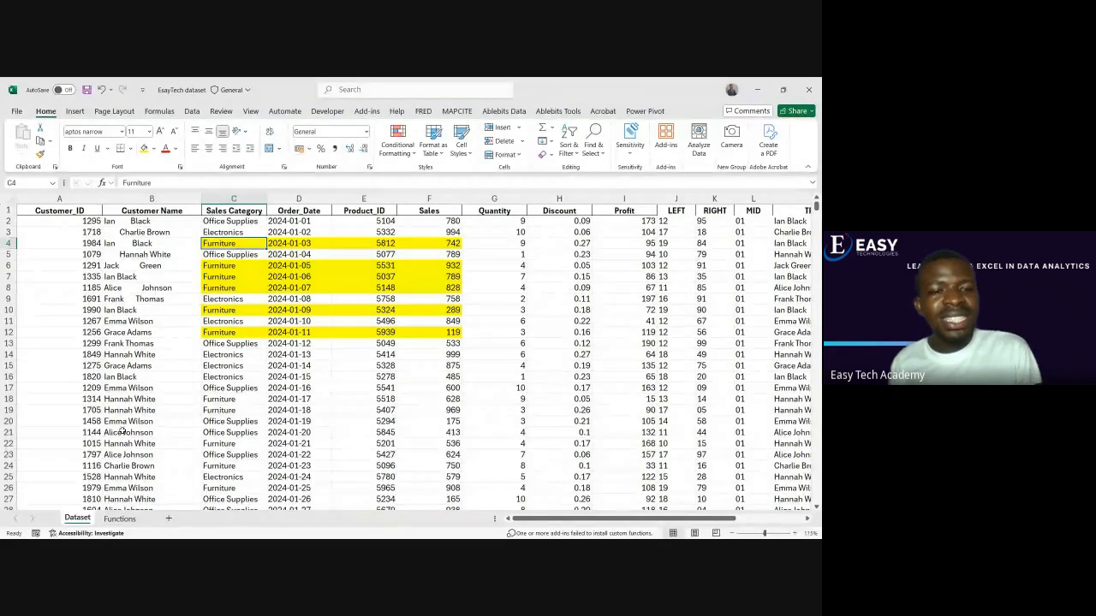
# Check the function list on the Functions sheet, and review the Number table's labels and empty cells in N10:O11 of the Dataset sheet
pyautogui.click(124, 519)
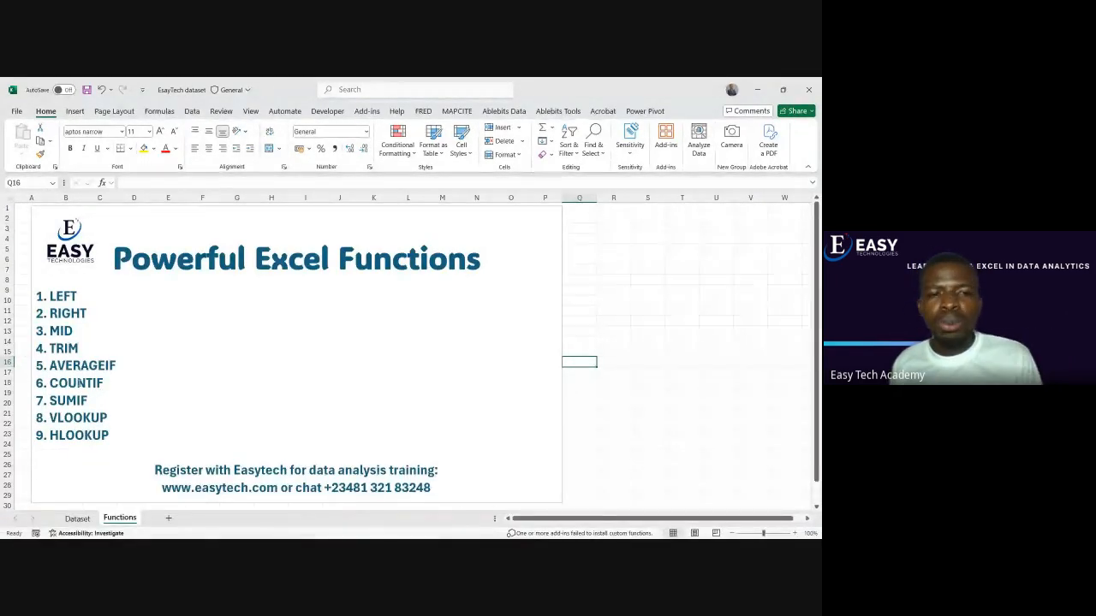
pyautogui.click(78, 519)
pyautogui.moveTo(538, 524); pyautogui.dragTo(604, 524)
pyautogui.click(711, 300)
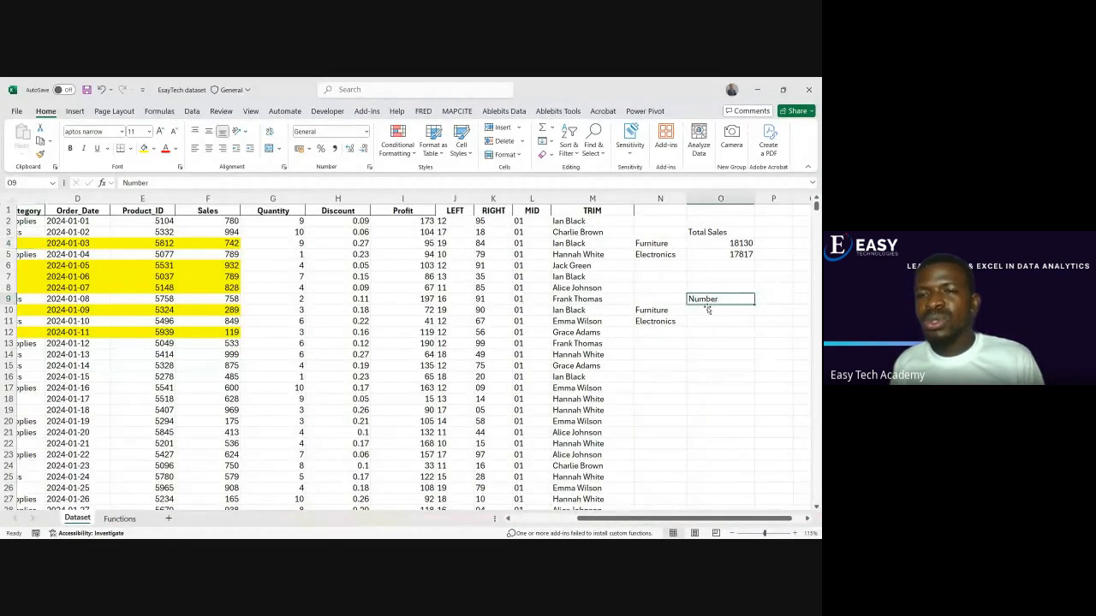
pyautogui.click(674, 312)
pyautogui.click(697, 315)
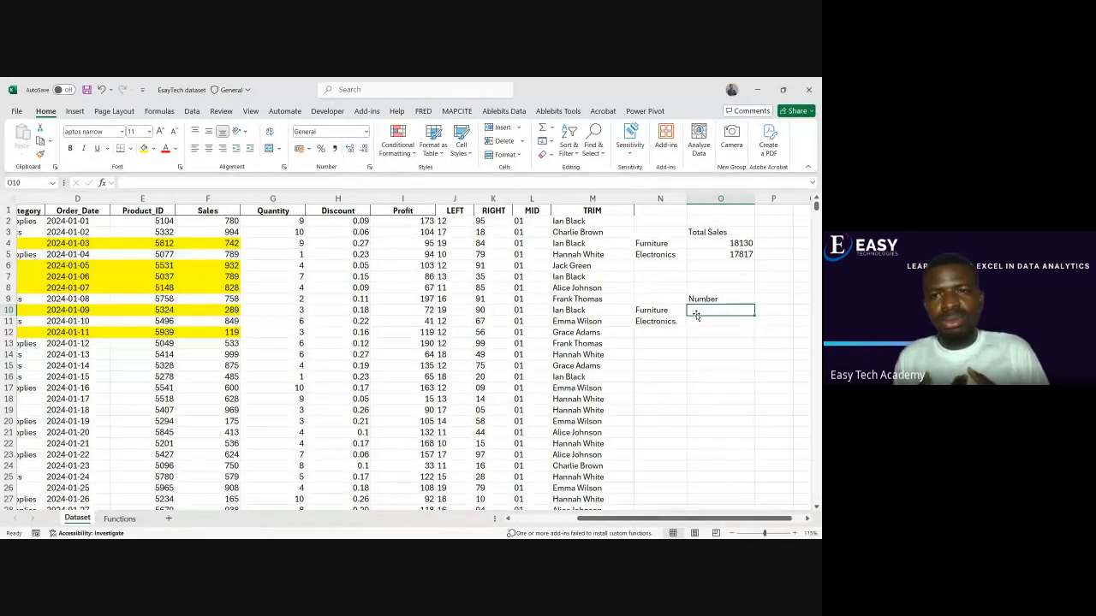
pyautogui.click(678, 321)
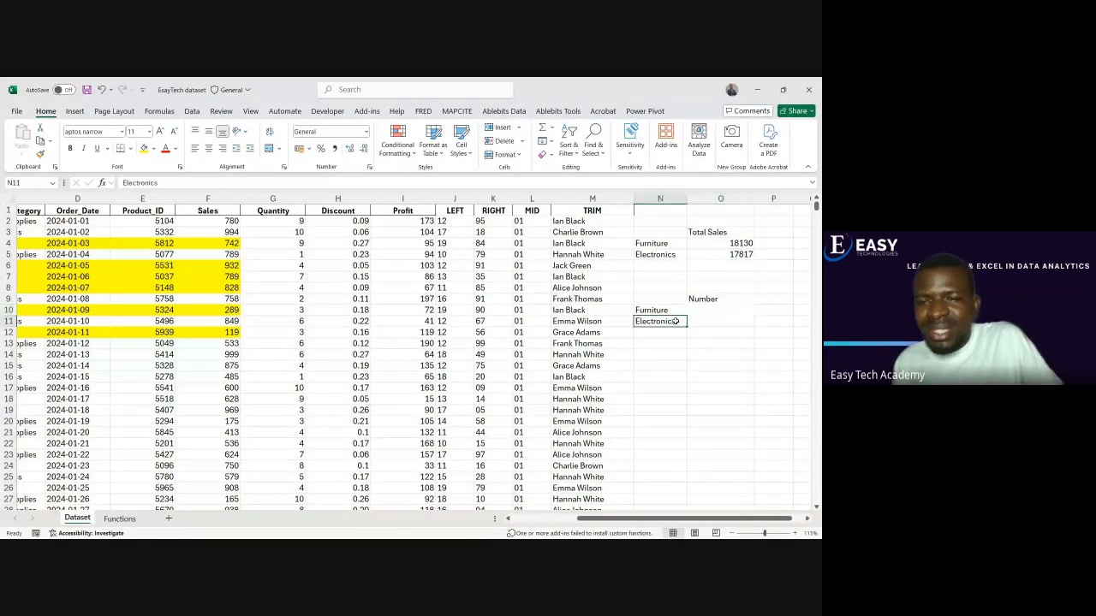
pyautogui.click(703, 325)
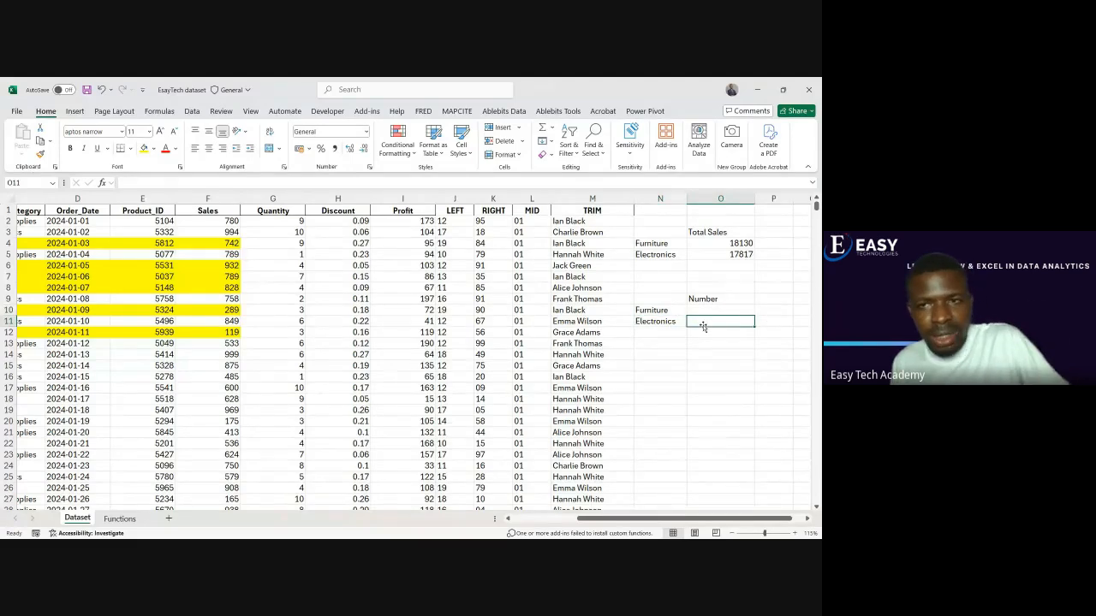
# Count the Furniture entries in O10 with the formula =COUNTIF(C:C,N10), using the whole Sales Category column as the range
pyautogui.click(711, 311)
pyautogui.write('=count')
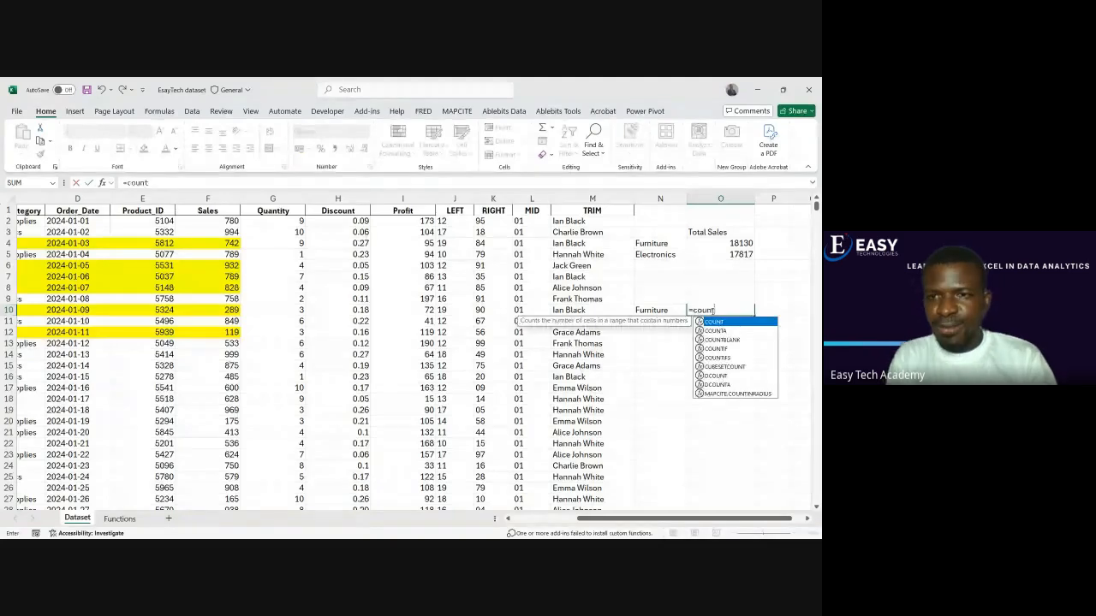
pyautogui.write('if')
pyautogui.press('Tab')
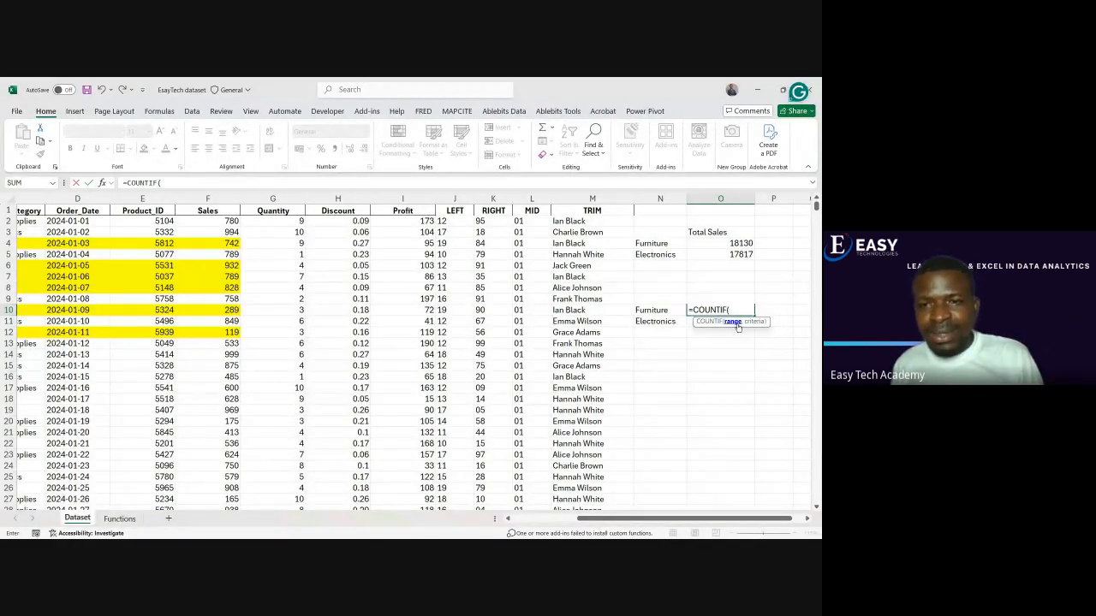
pyautogui.moveTo(707, 522); pyautogui.dragTo(692, 521)
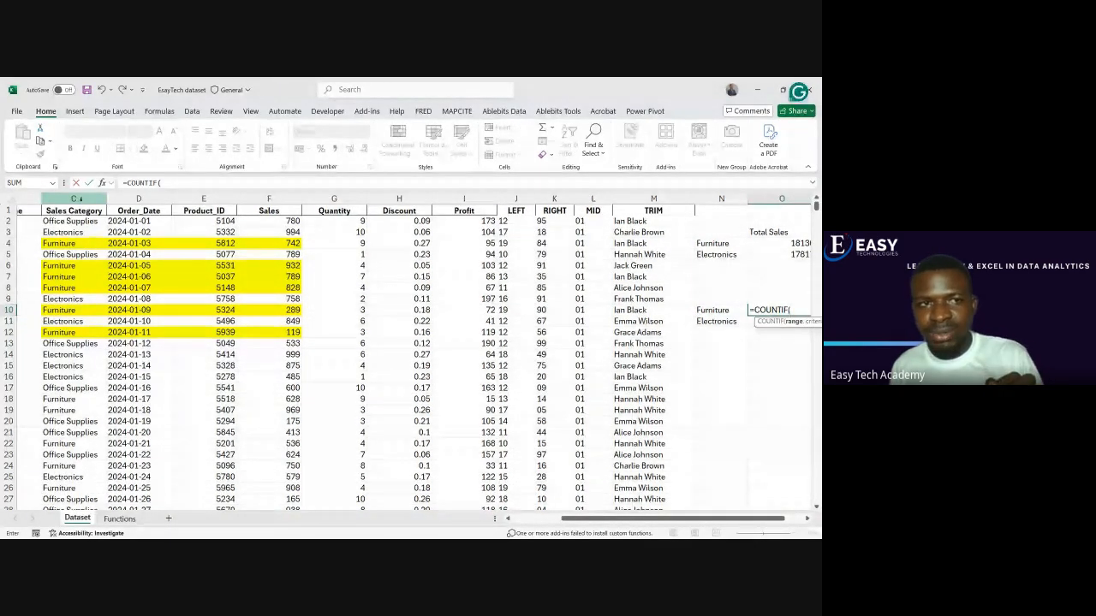
pyautogui.click(80, 200)
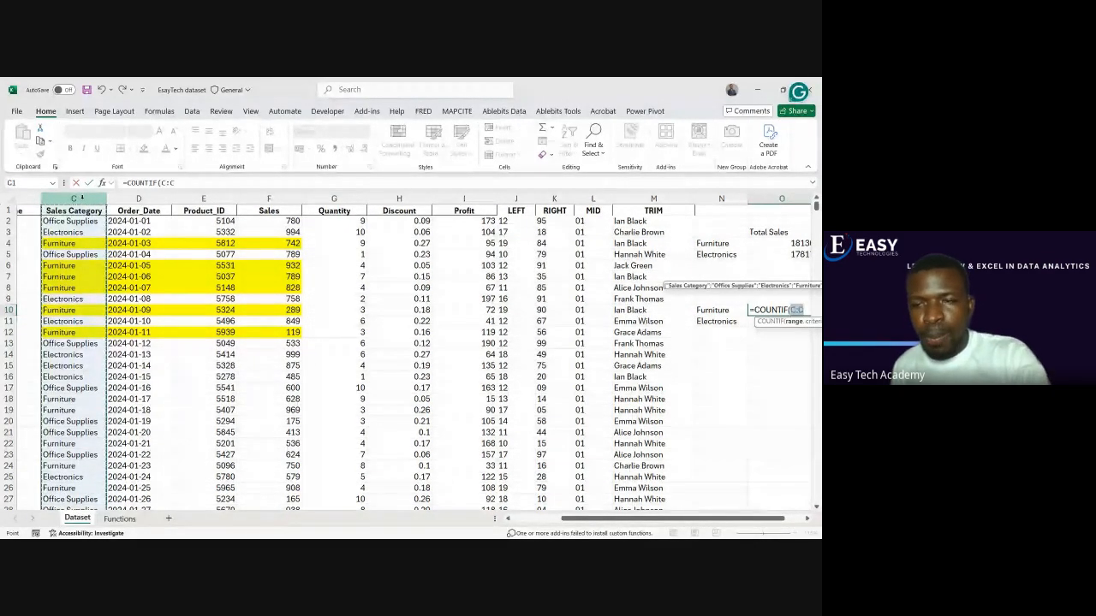
pyautogui.write(',')
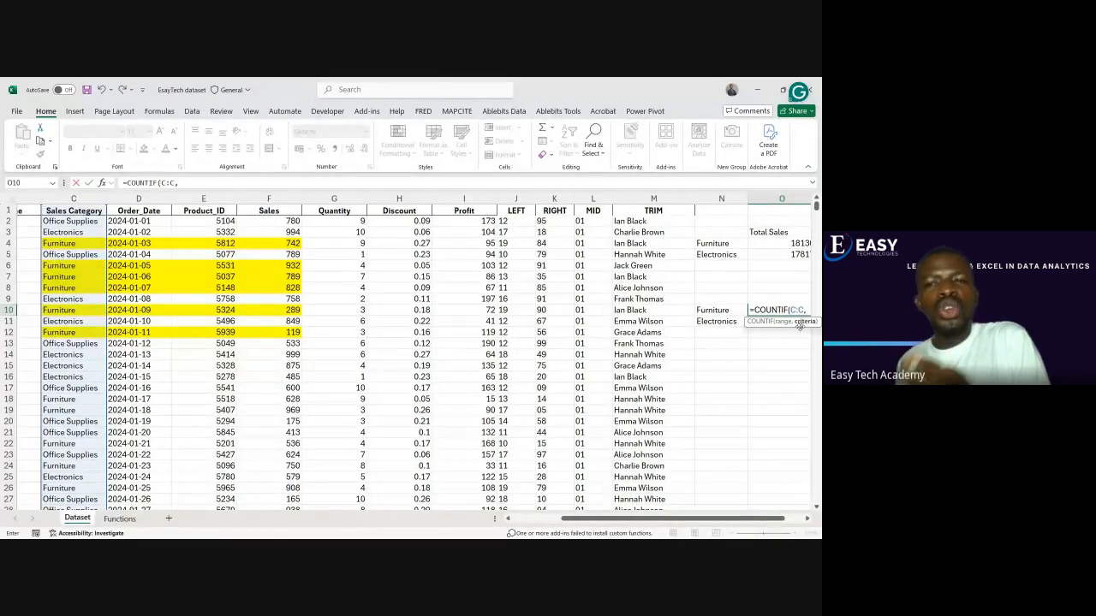
pyautogui.click(722, 311)
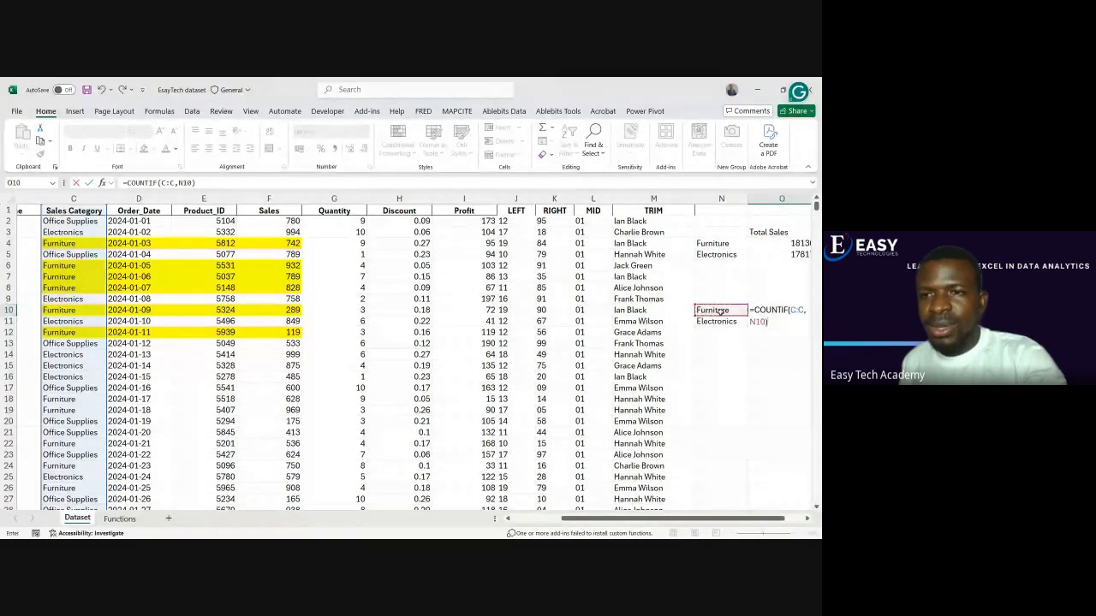
pyautogui.press('Return')
pyautogui.click(776, 312)
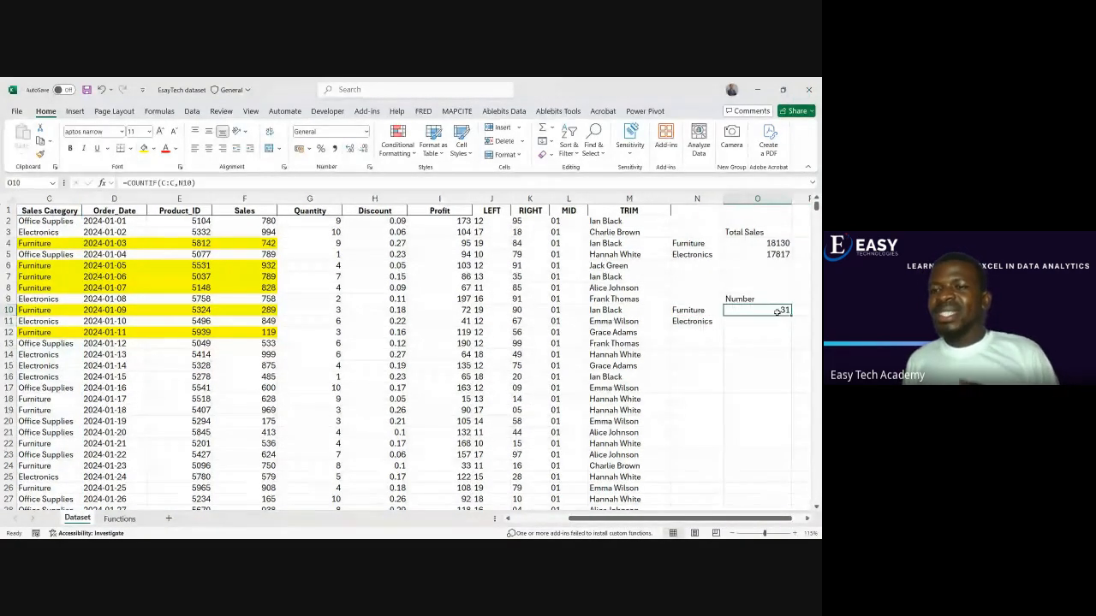
# Compare the Furniture count in O10 with the highlighted Furniture entries in the Sales Category column, rows 4 to 12
pyautogui.click(778, 319)
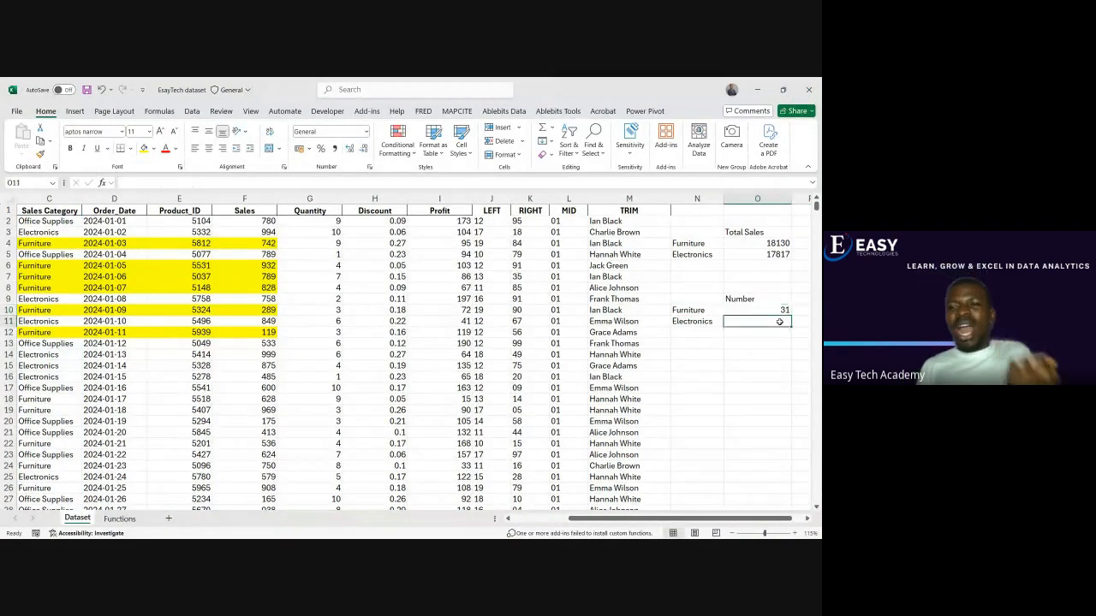
pyautogui.click(710, 310)
pyautogui.click(734, 310)
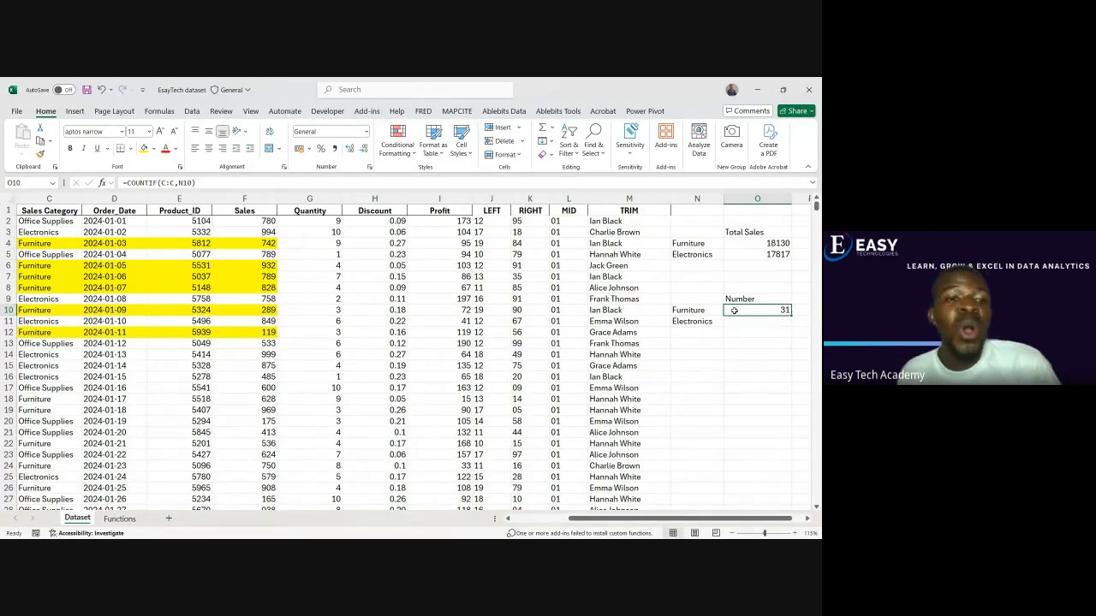
pyautogui.click(55, 244)
pyautogui.click(57, 267)
pyautogui.click(56, 277)
pyautogui.click(57, 287)
pyautogui.click(57, 310)
pyautogui.click(53, 332)
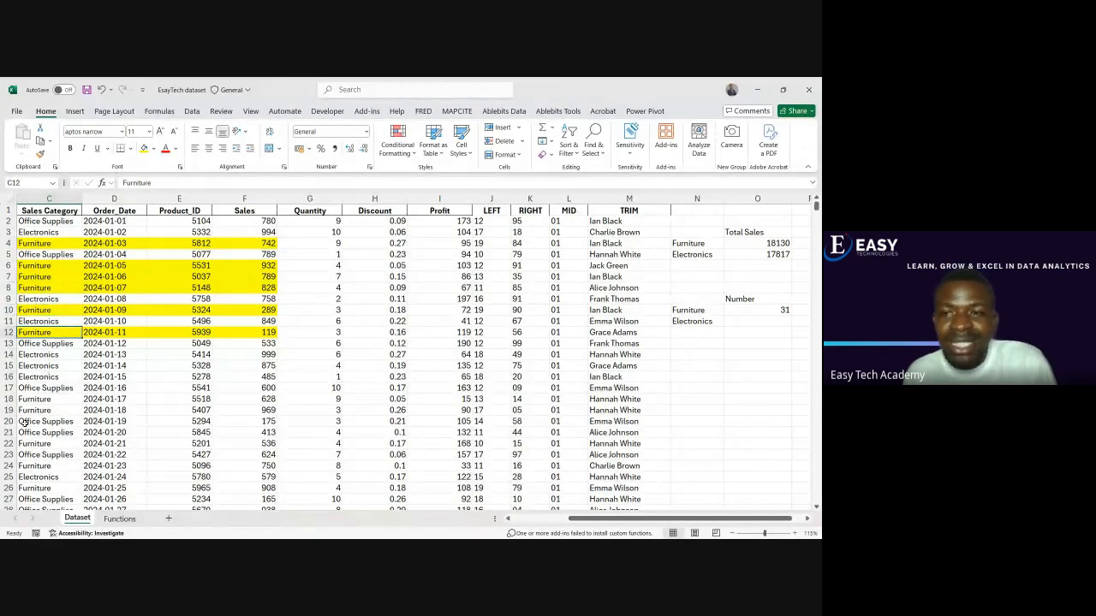
pyautogui.click(749, 312)
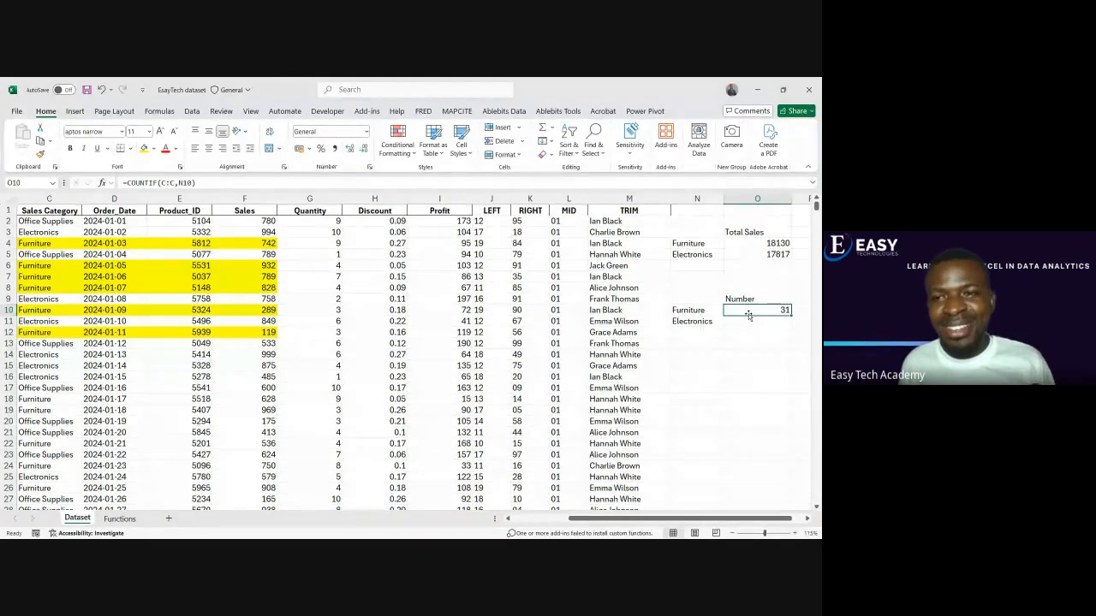
# Count the Electronics entries in O11 with the formula =COUNTIF(C:C,N11)
pyautogui.click(750, 323)
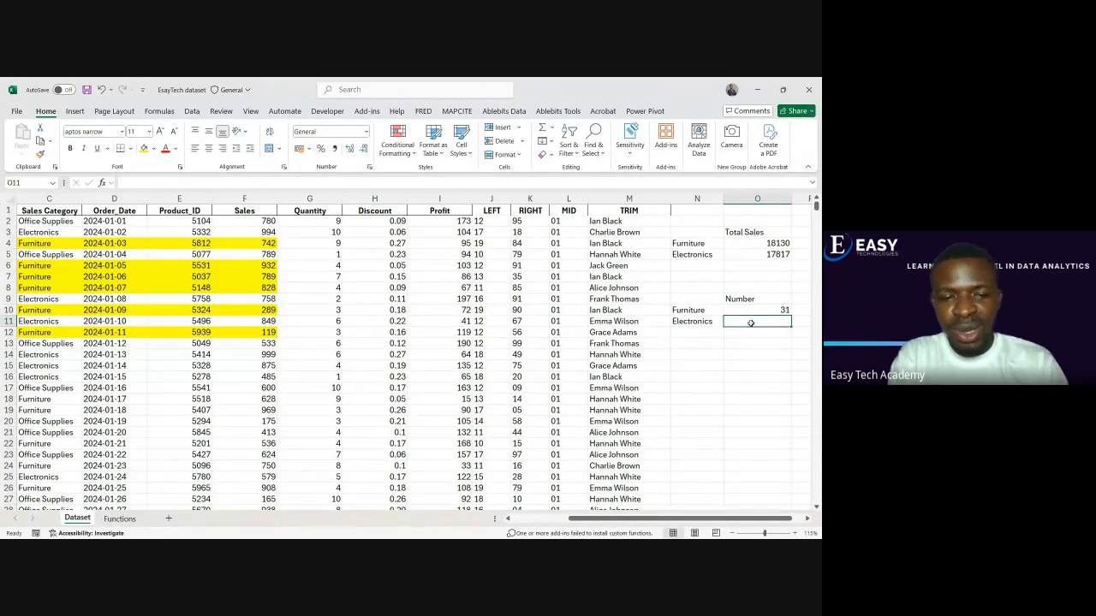
pyautogui.write('=s')
pyautogui.press('BackSpace')
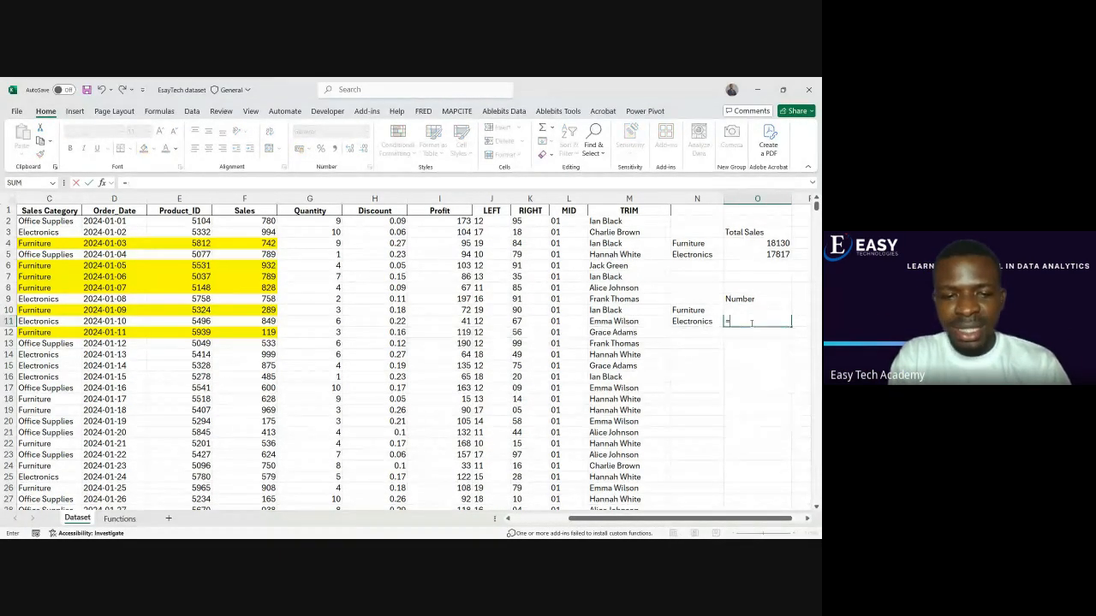
pyautogui.write('count')
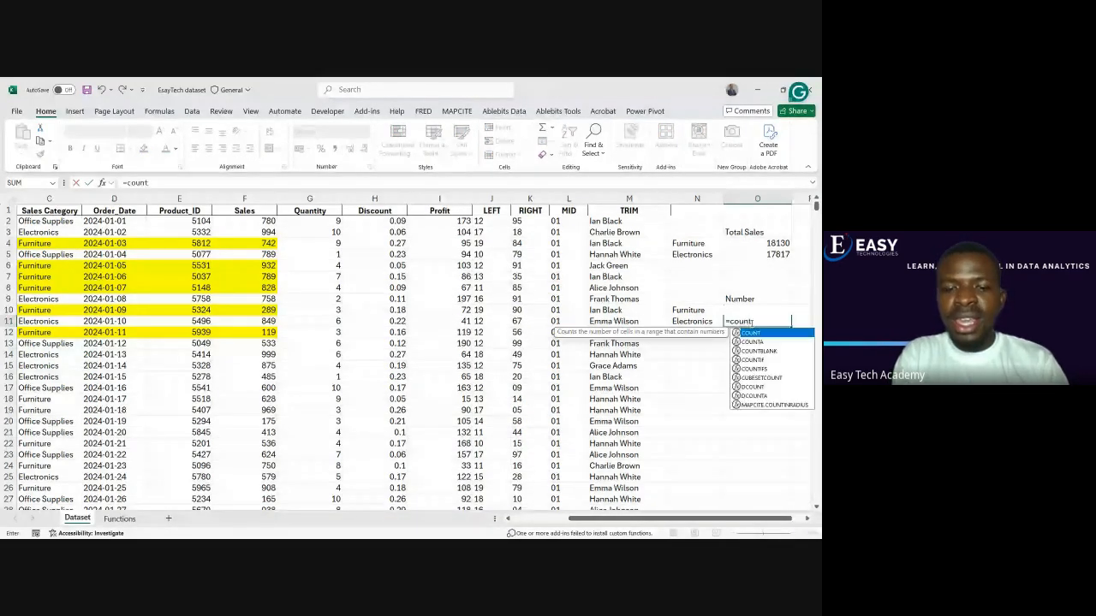
pyautogui.write('if')
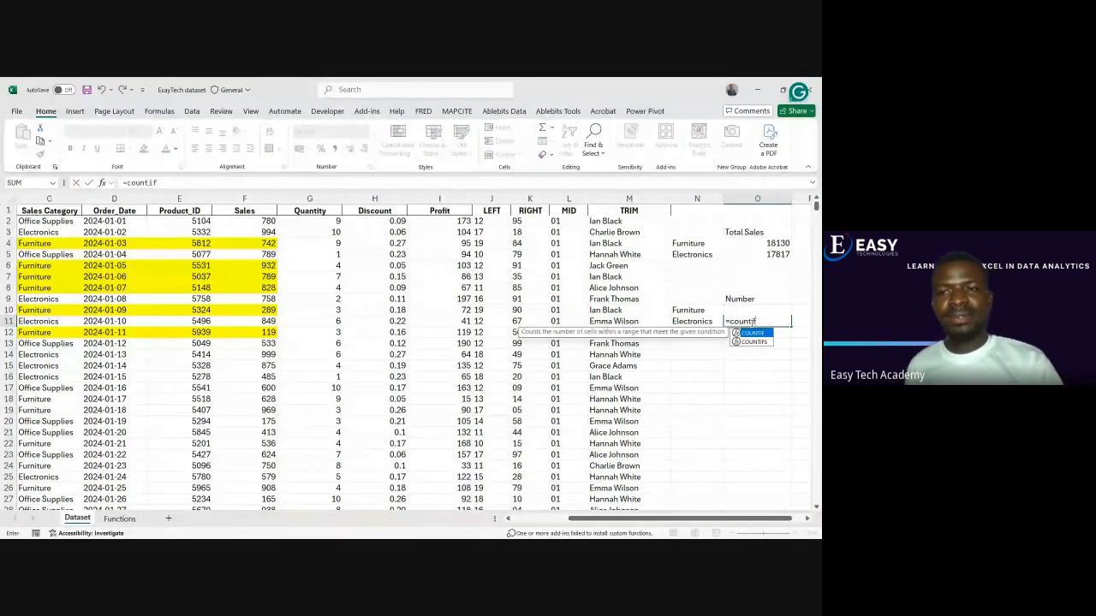
pyautogui.press('Tab')
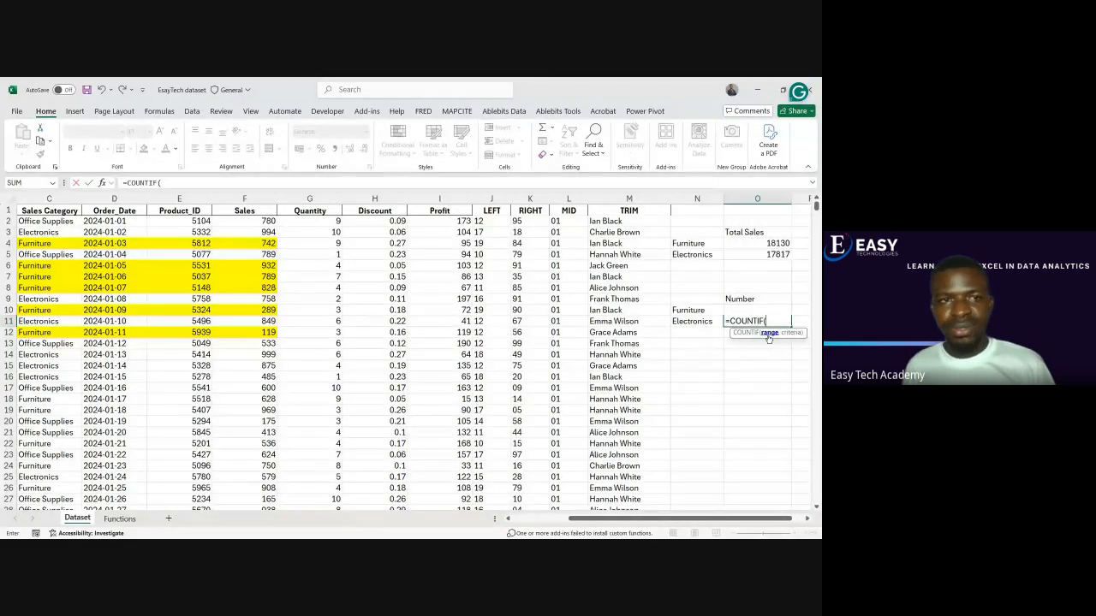
pyautogui.click(48, 200)
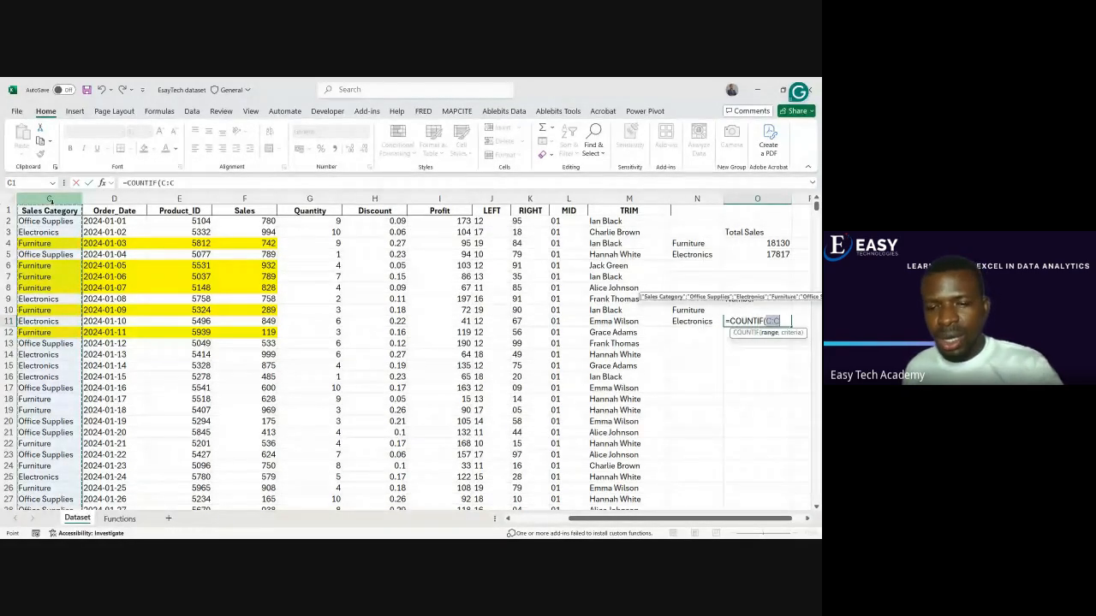
pyautogui.write(',')
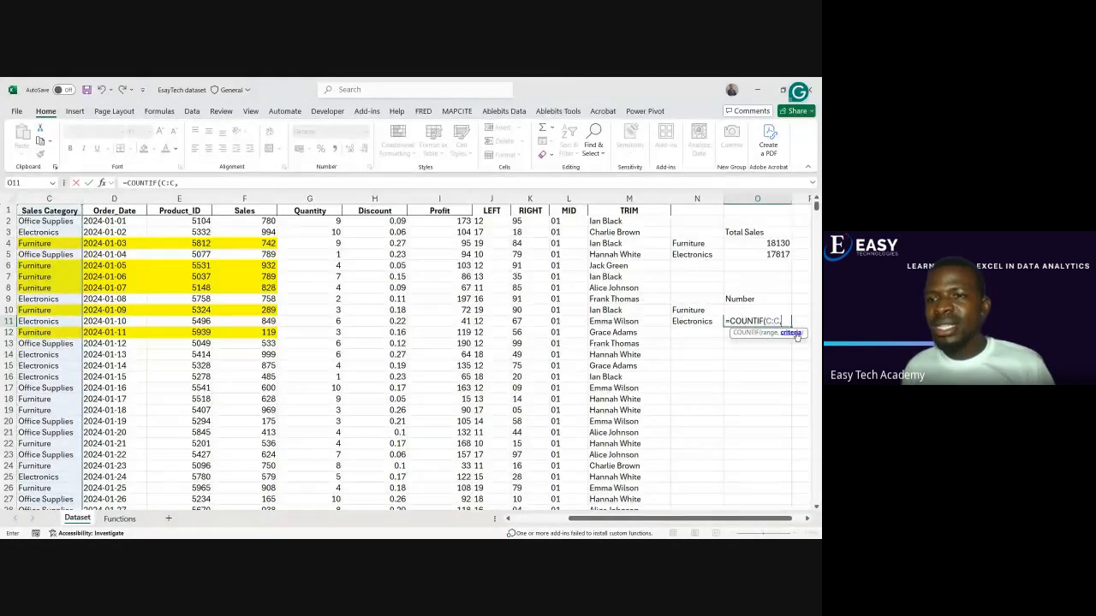
pyautogui.click(697, 323)
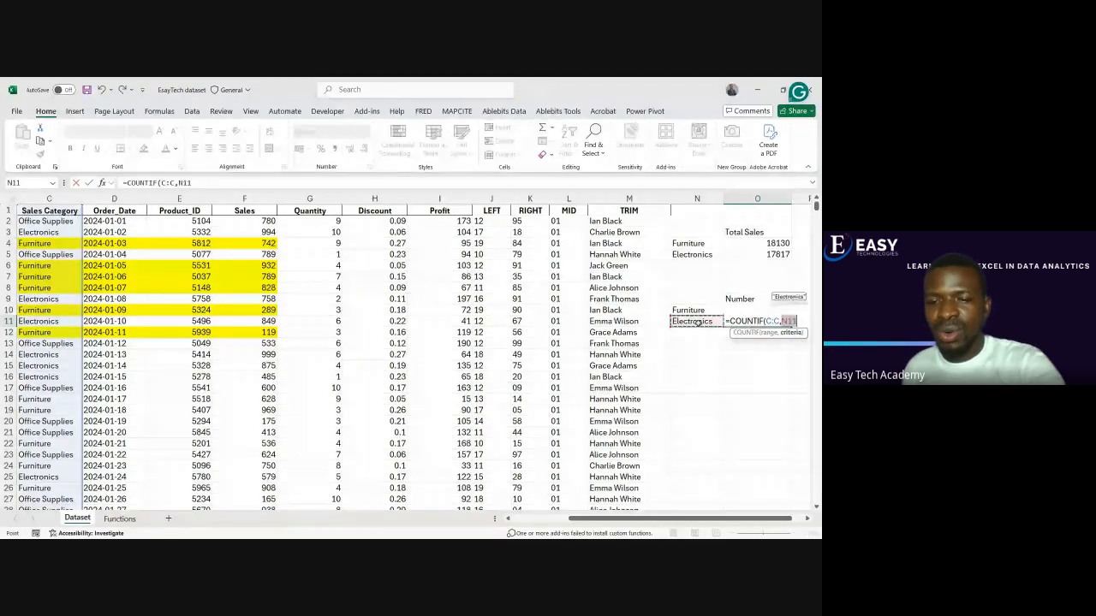
pyautogui.press('Return')
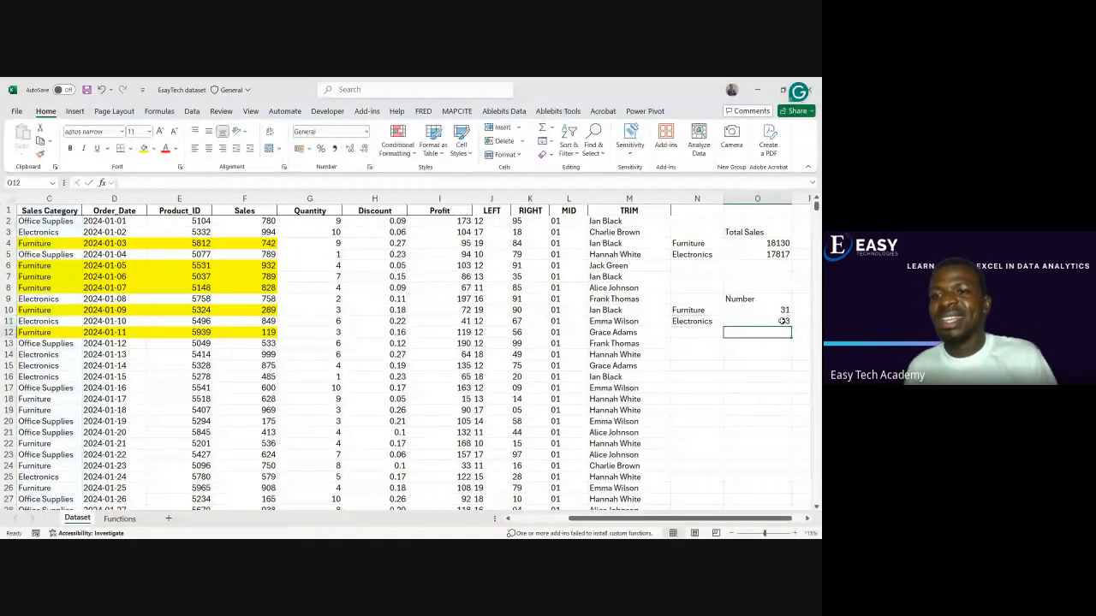
pyautogui.click(782, 321)
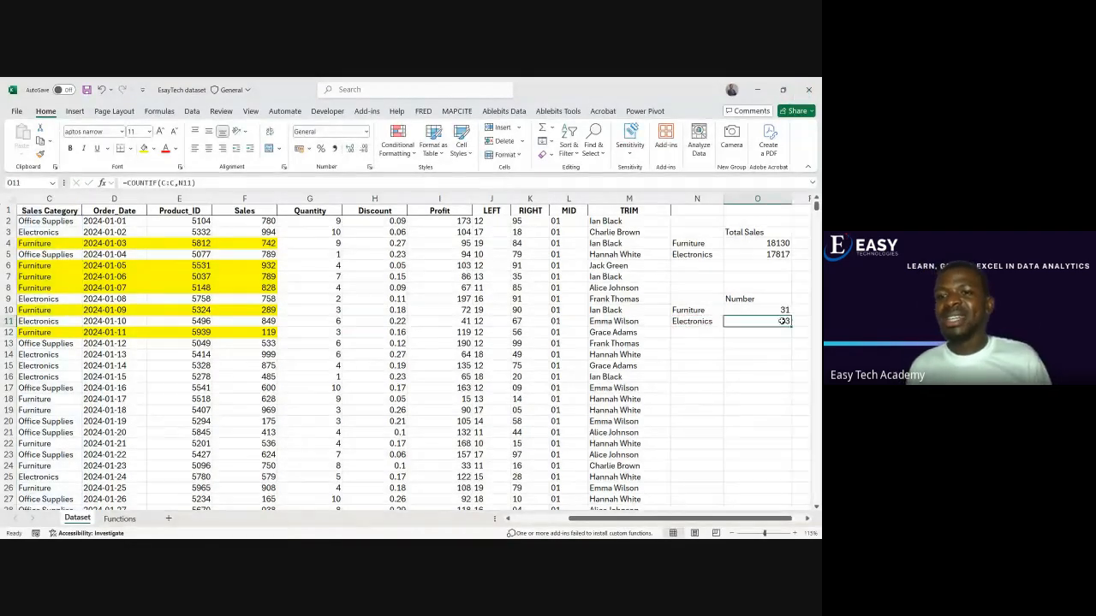
# Review the Electronics count in O11 and the category labels in N10:N11
pyautogui.click(728, 341)
pyautogui.click(740, 321)
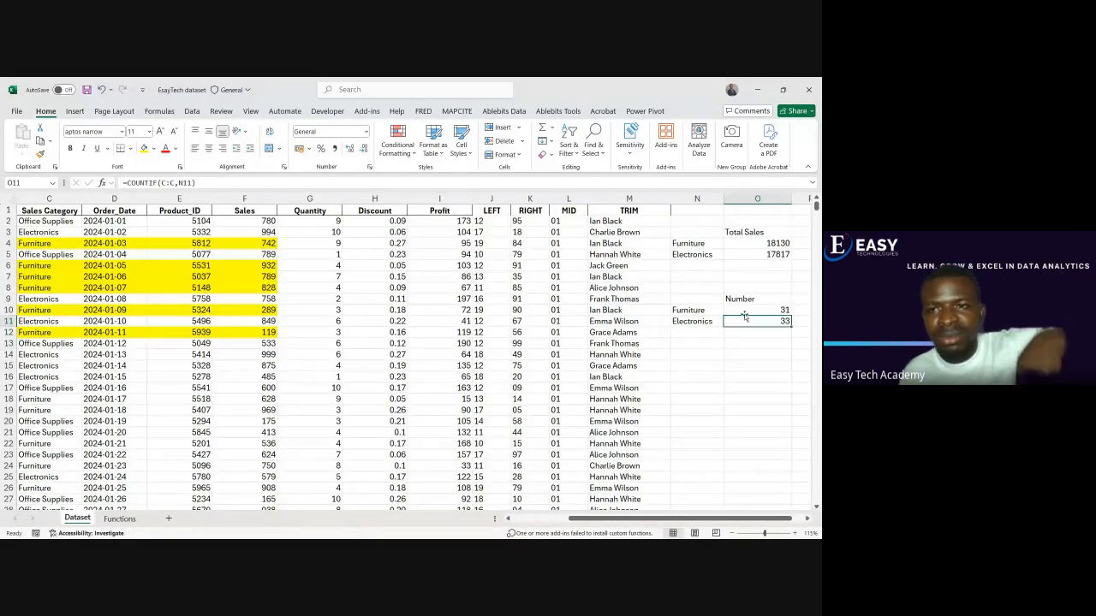
pyautogui.click(695, 323)
pyautogui.click(702, 312)
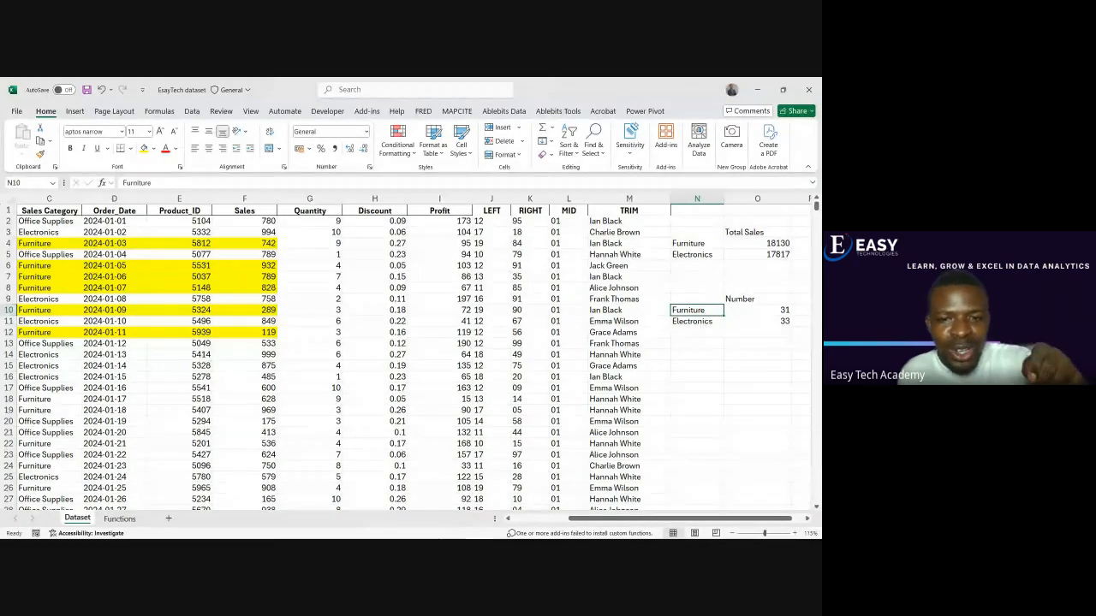
# Switch to the Google Meet window to check the meeting, and return to the Dataset sheet in Excel
pyautogui.moveTo(468, 537)
pyautogui.moveTo(515, 532)
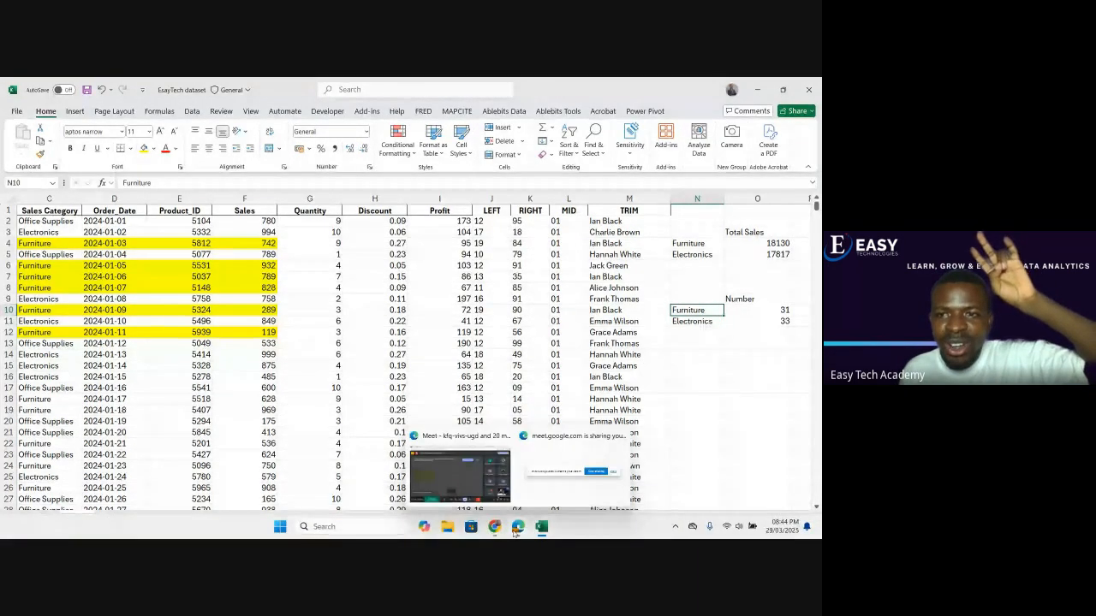
pyautogui.click(477, 484)
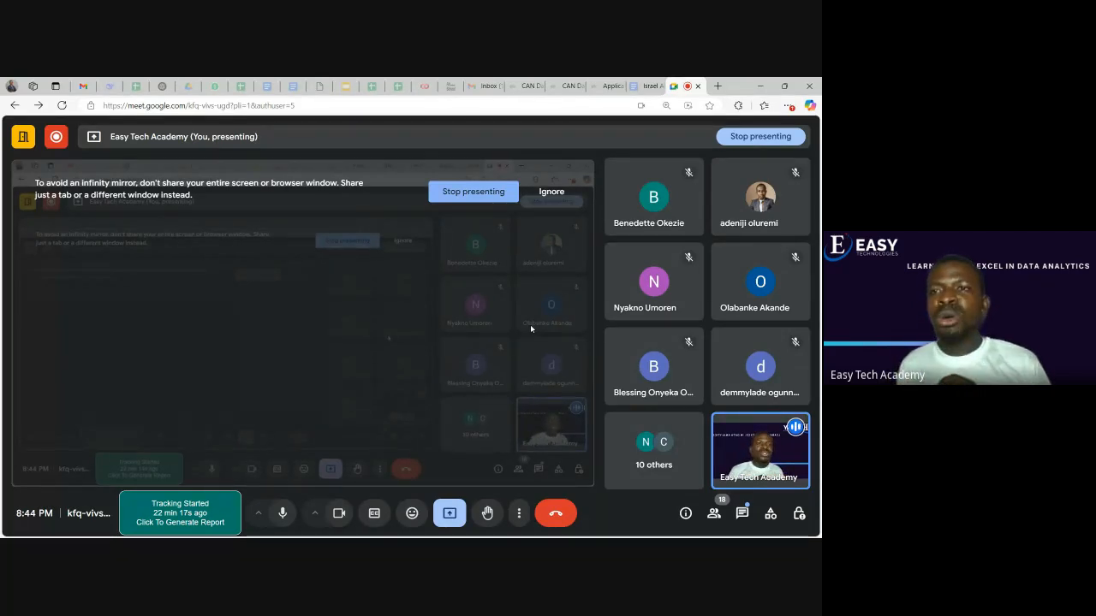
pyautogui.click(784, 86)
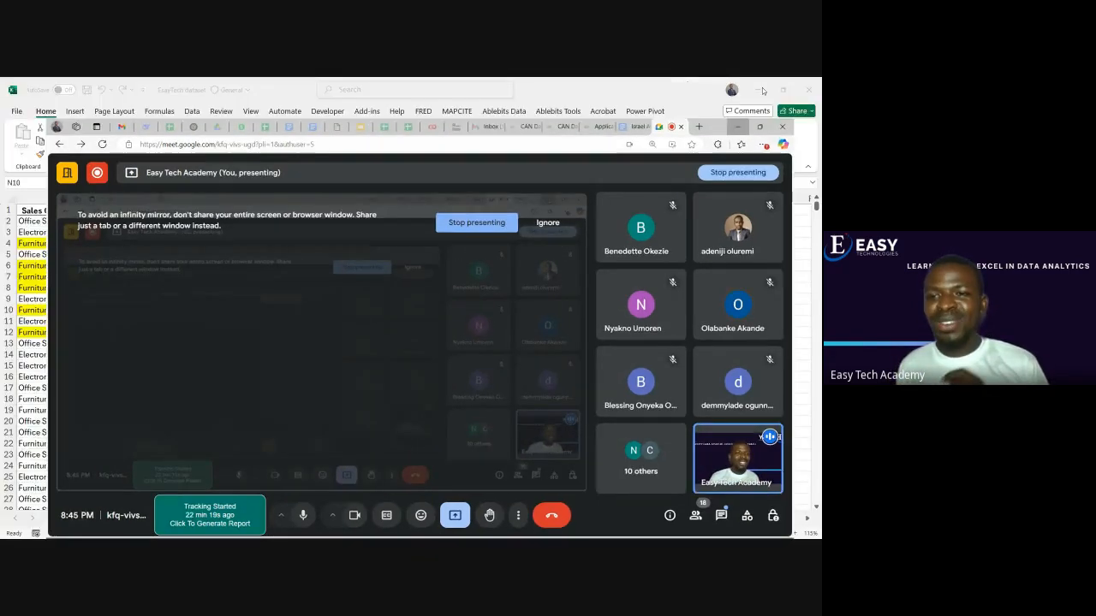
pyautogui.click(738, 127)
pyautogui.click(736, 353)
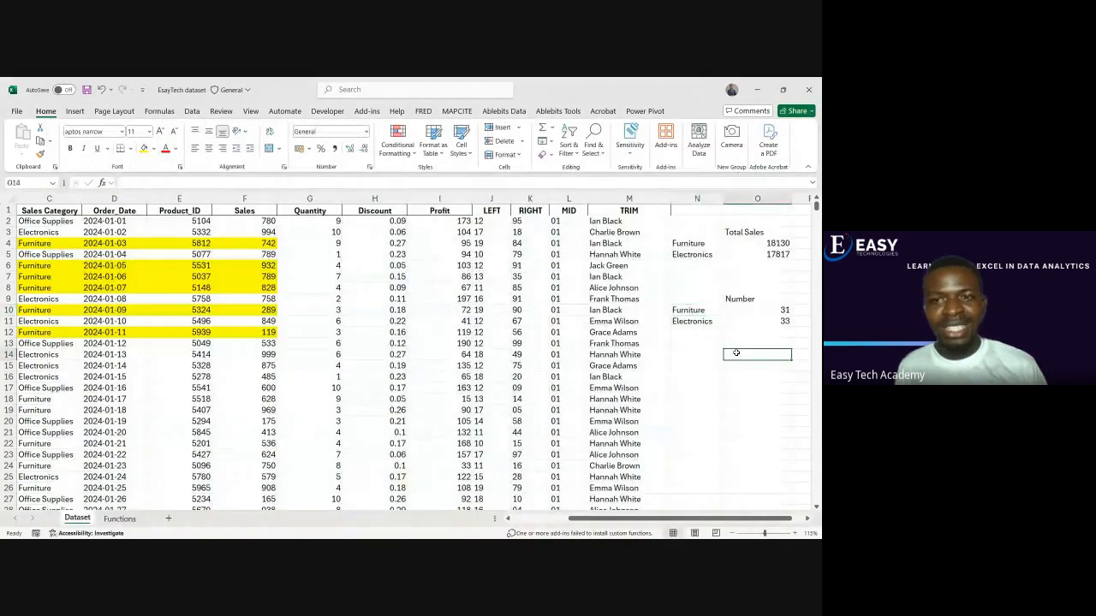
# Copy the Furniture and Electronics labels from N10:N11 into N16:N17, below the Number table
pyautogui.moveTo(703, 311); pyautogui.dragTo(703, 327)
pyautogui.hotkey('ctrl', 'c')
pyautogui.click(699, 377)
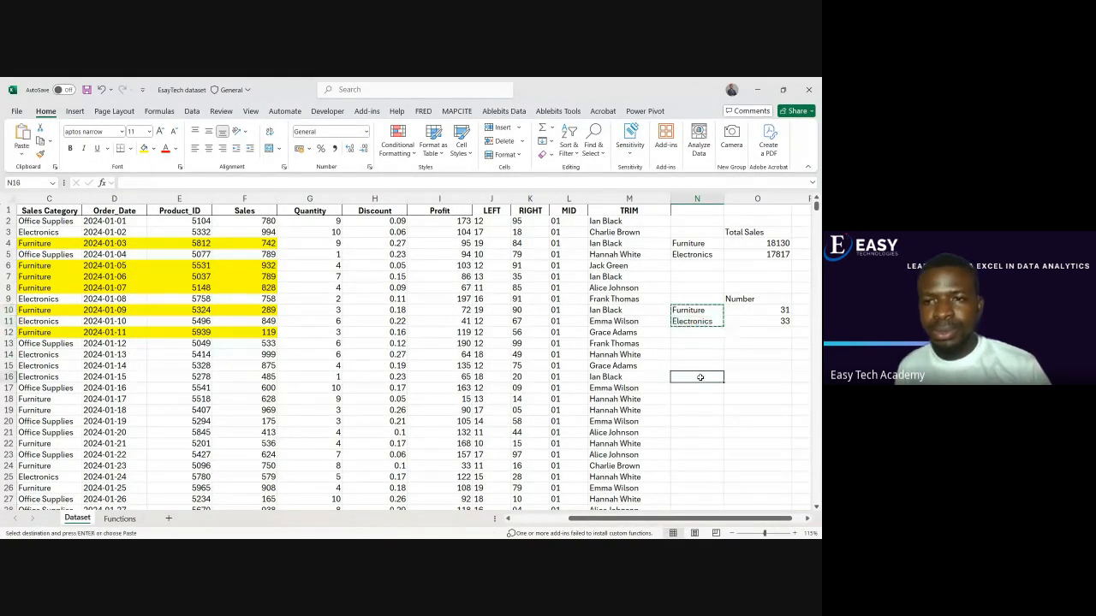
pyautogui.hotkey('ctrl', 'v')
# Enter the heading Average Profit in O15, above the new category rows
pyautogui.click(740, 366)
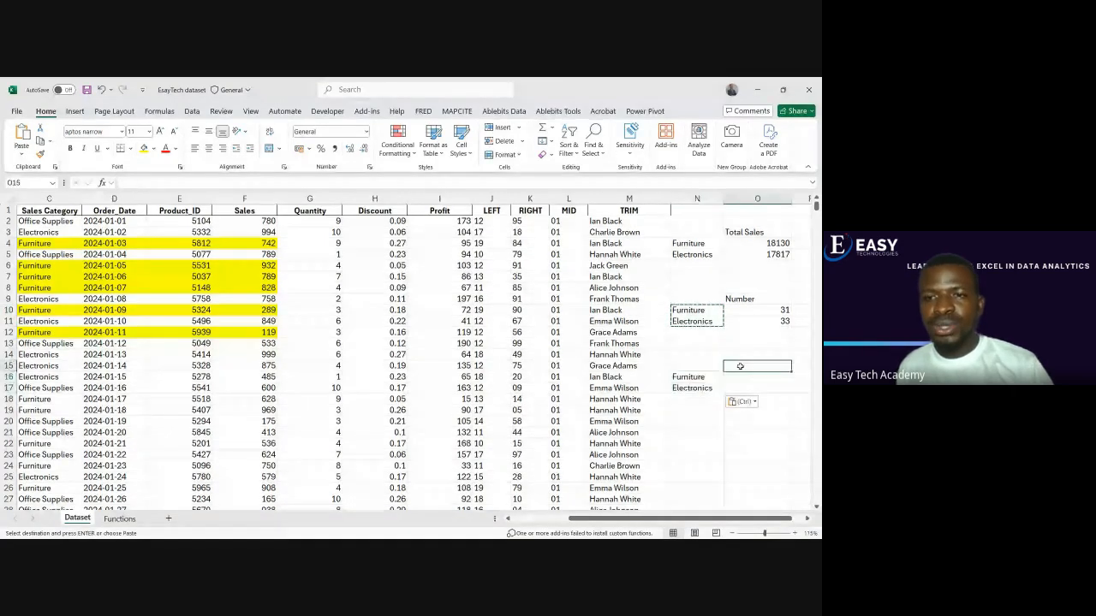
pyautogui.write('Avera')
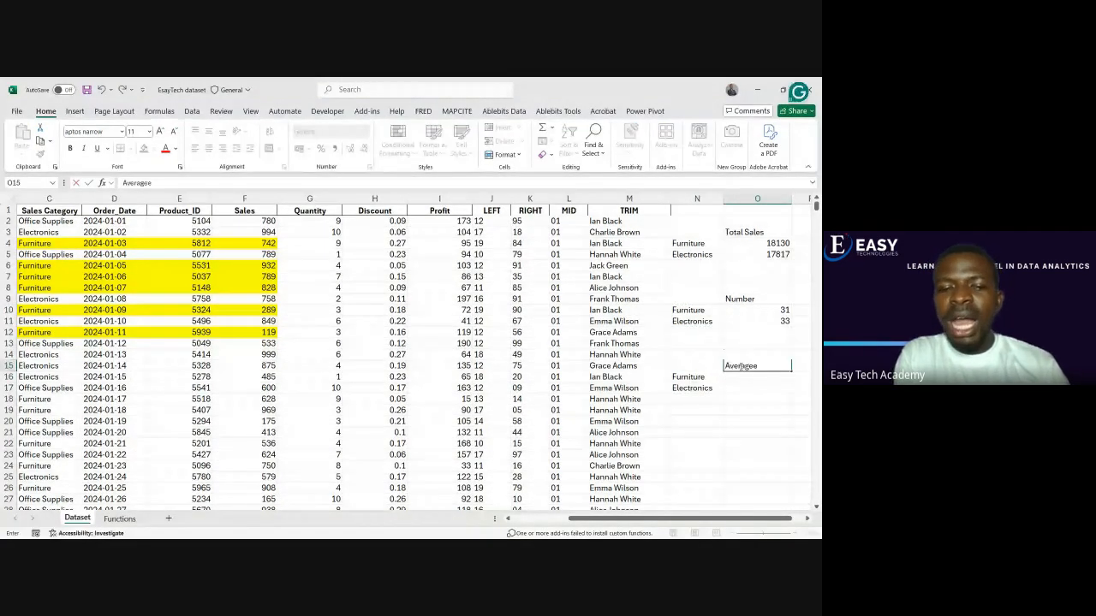
pyautogui.write('ge Profit')
pyautogui.press('Return')
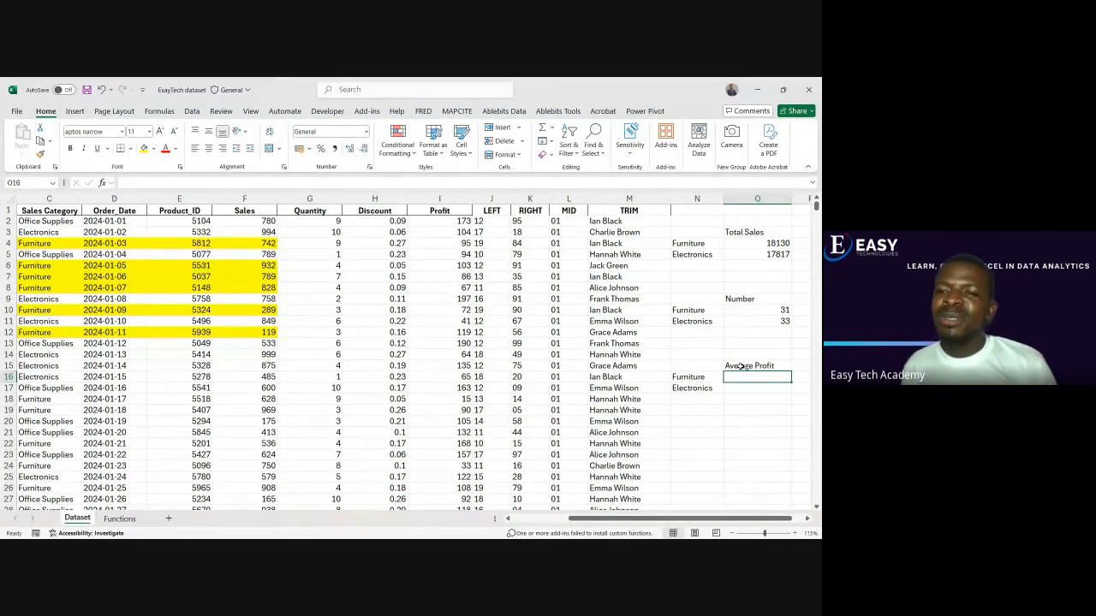
pyautogui.click(742, 367)
# Calculate the average profit for Furniture in O16 with the formula =AVERAGEIF(C:C,N16,I:I)
pyautogui.click(743, 377)
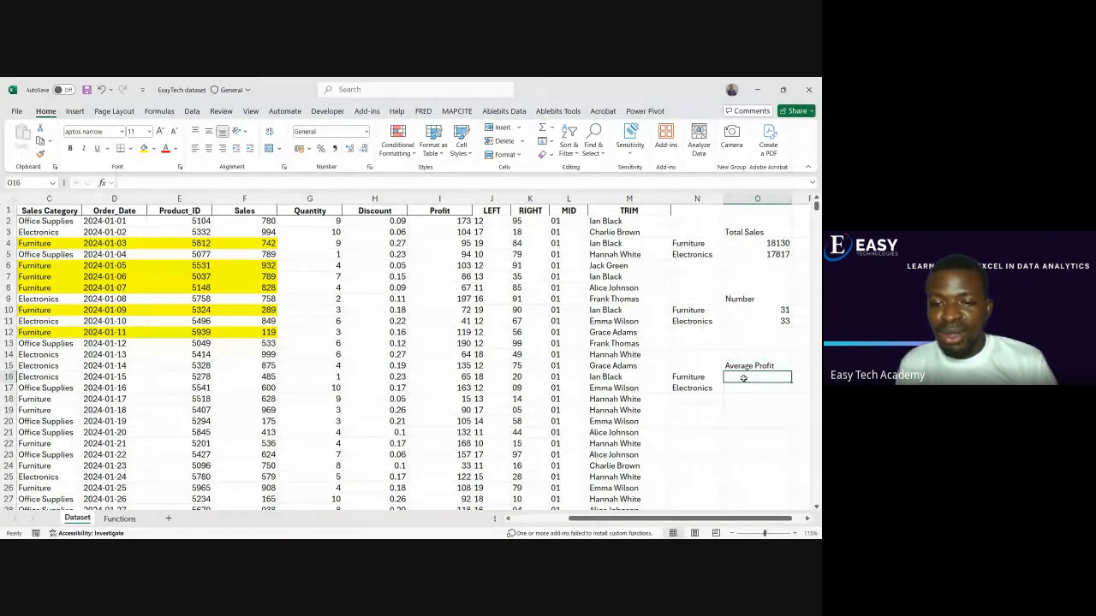
pyautogui.write('=averaf')
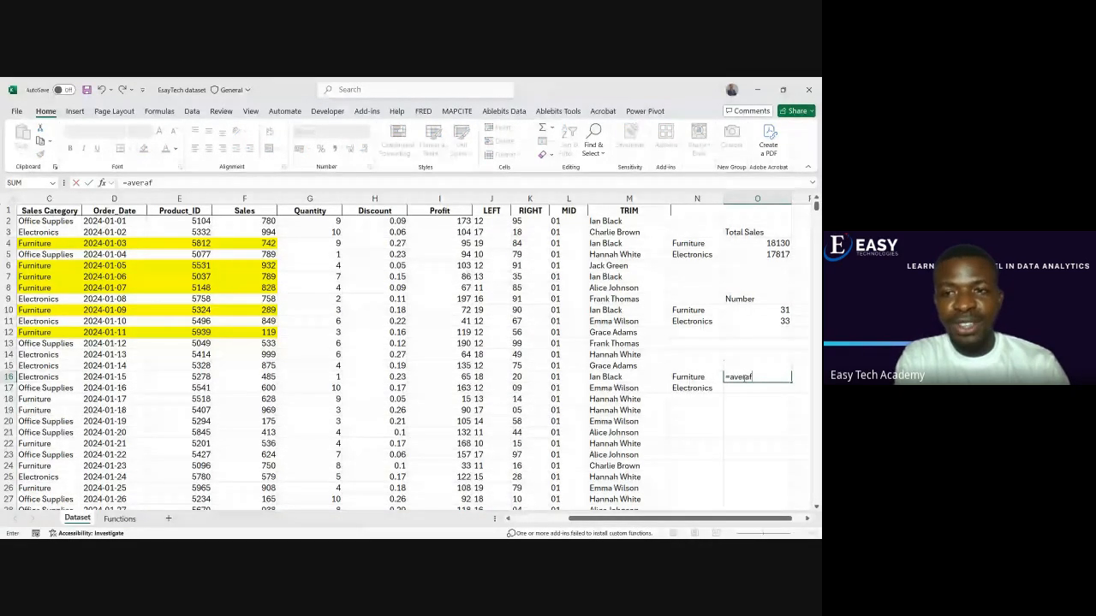
pyautogui.press('BackSpace')
pyautogui.write('ge')
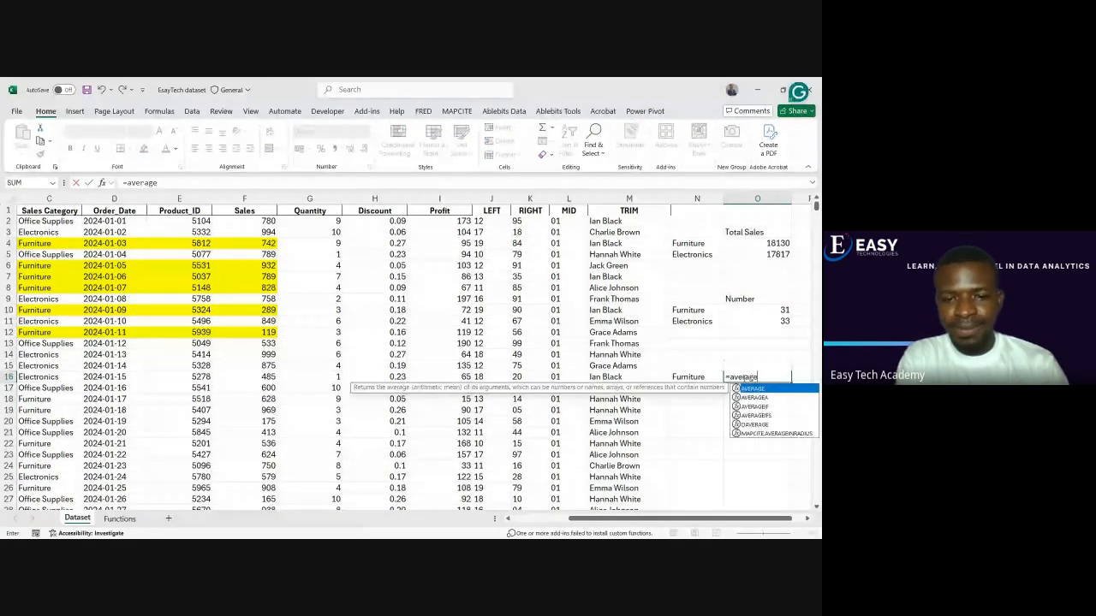
pyautogui.write('if')
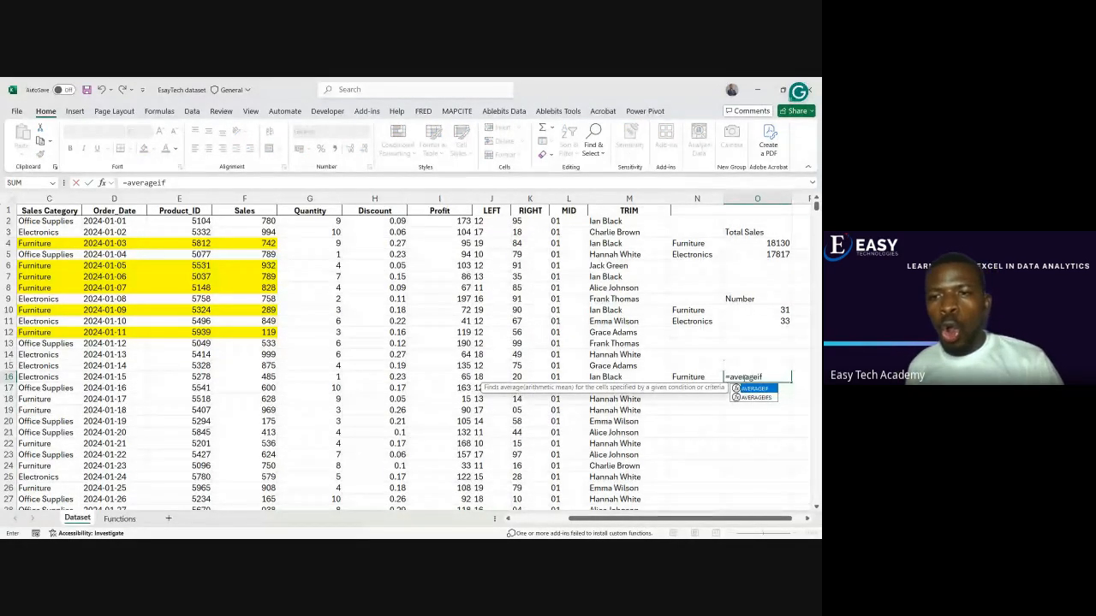
pyautogui.press('Tab')
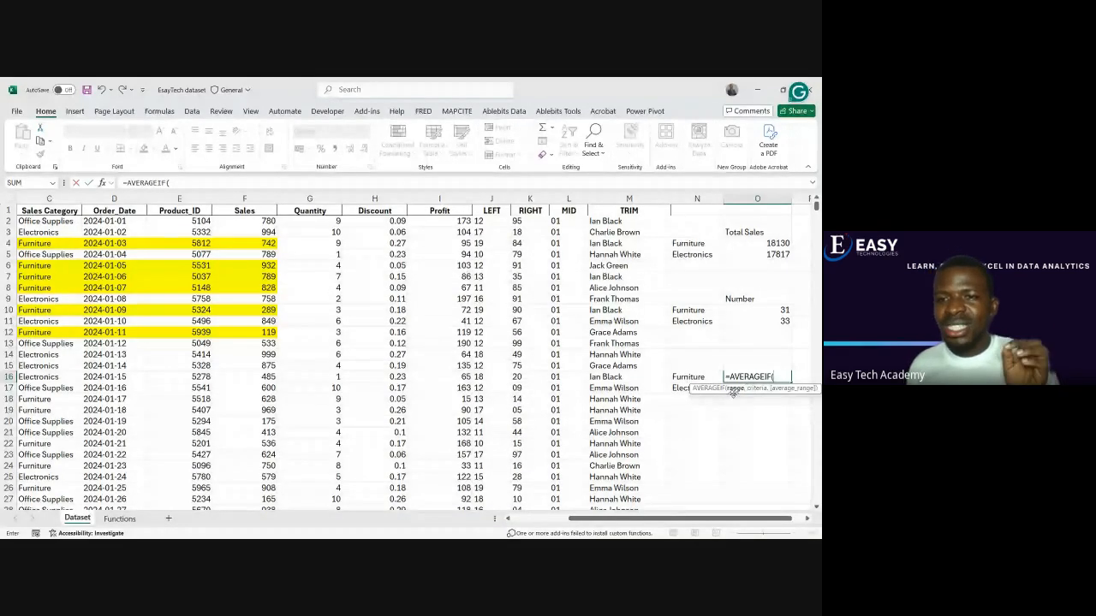
pyautogui.click(50, 199)
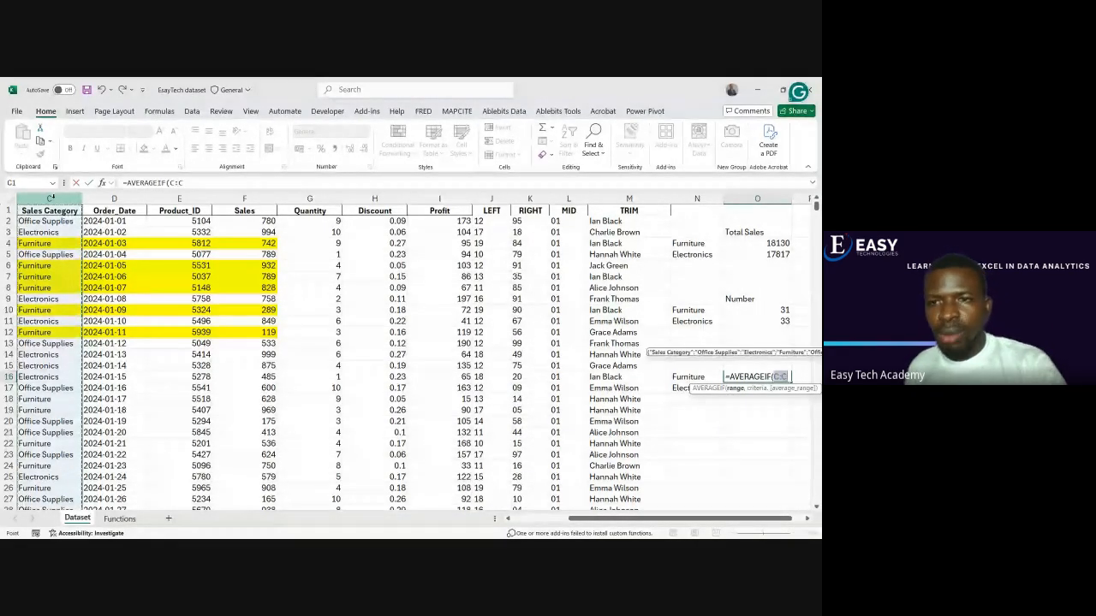
pyautogui.write(',')
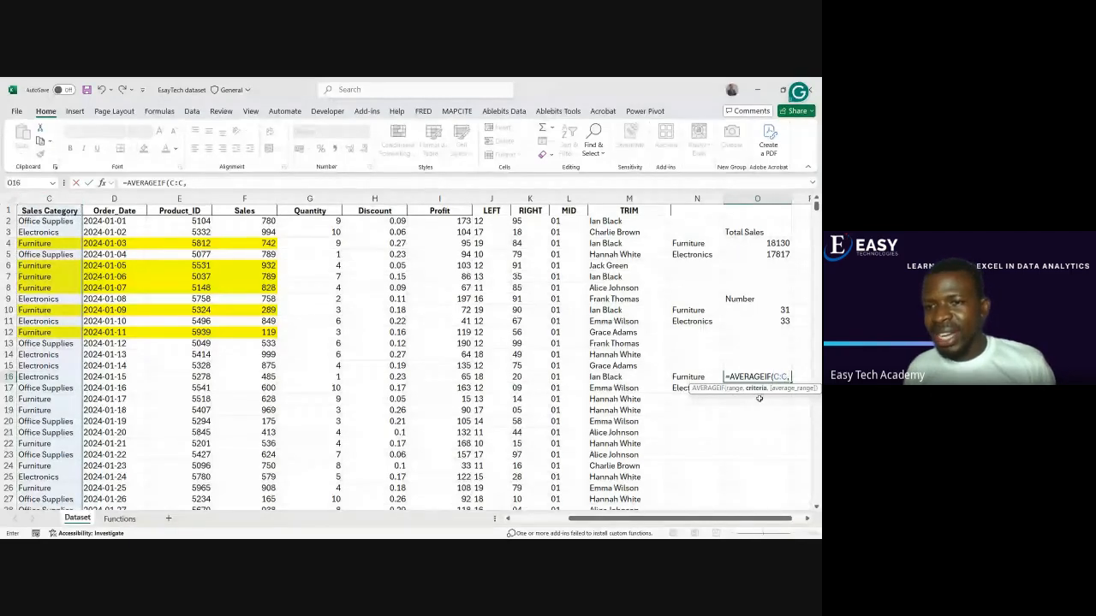
pyautogui.click(698, 378)
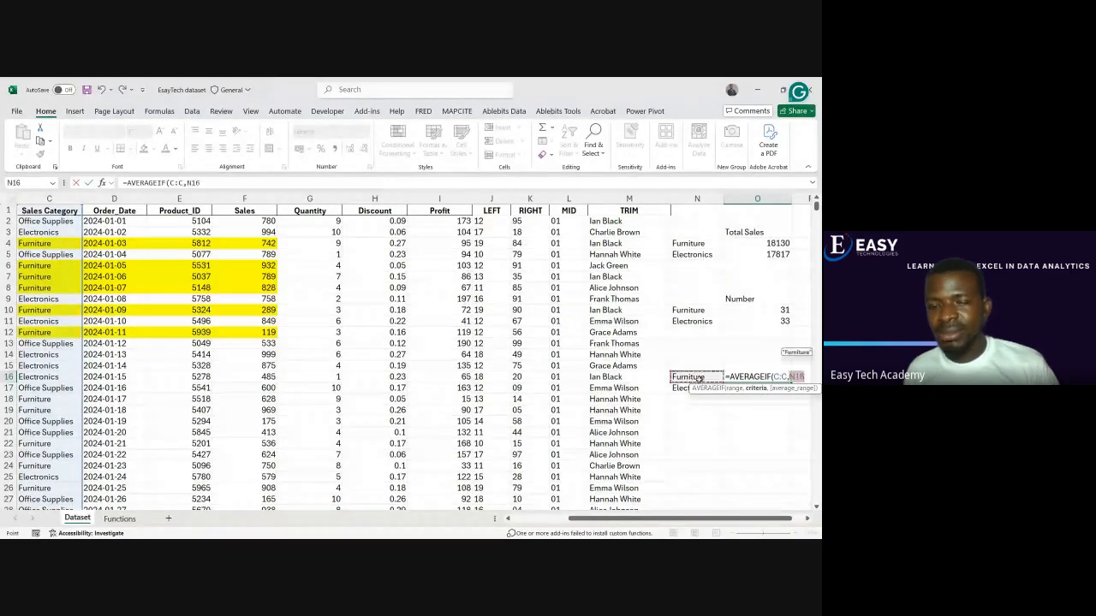
pyautogui.write(',')
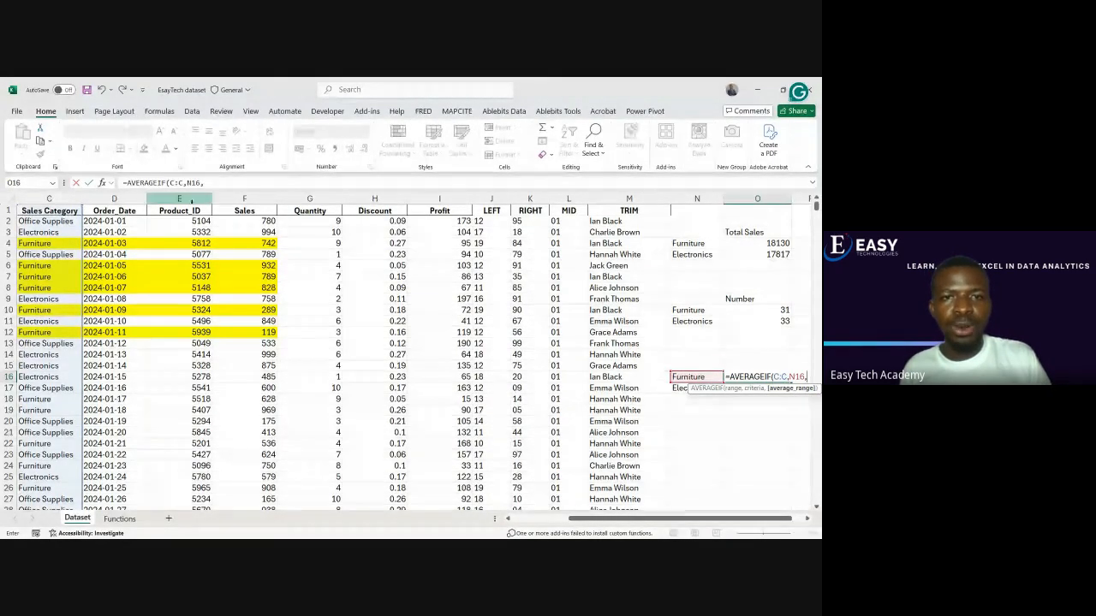
pyautogui.click(447, 198)
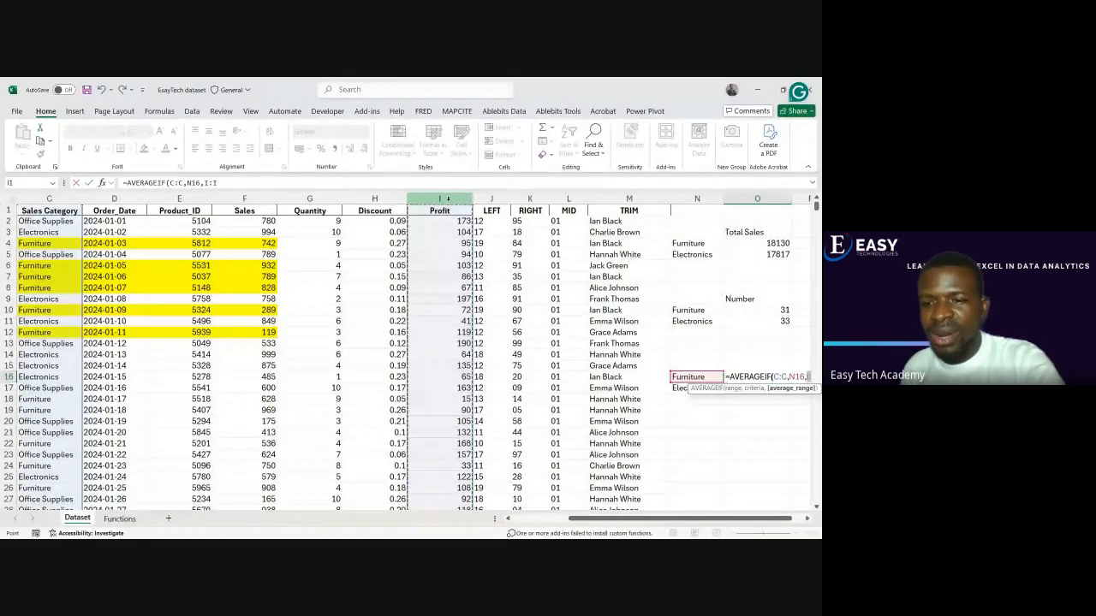
pyautogui.hotkey('ctrl', 'Return')
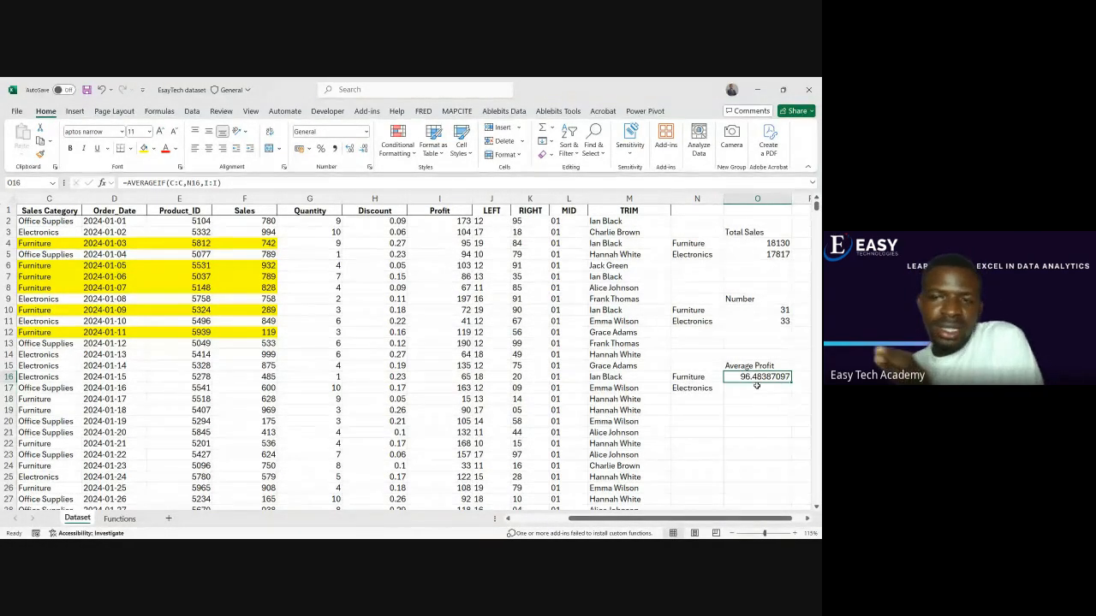
# Calculate the average profit for Electronics in O17 with the formula =AVERAGEIF(C:C,N17,I:I)
pyautogui.click(756, 388)
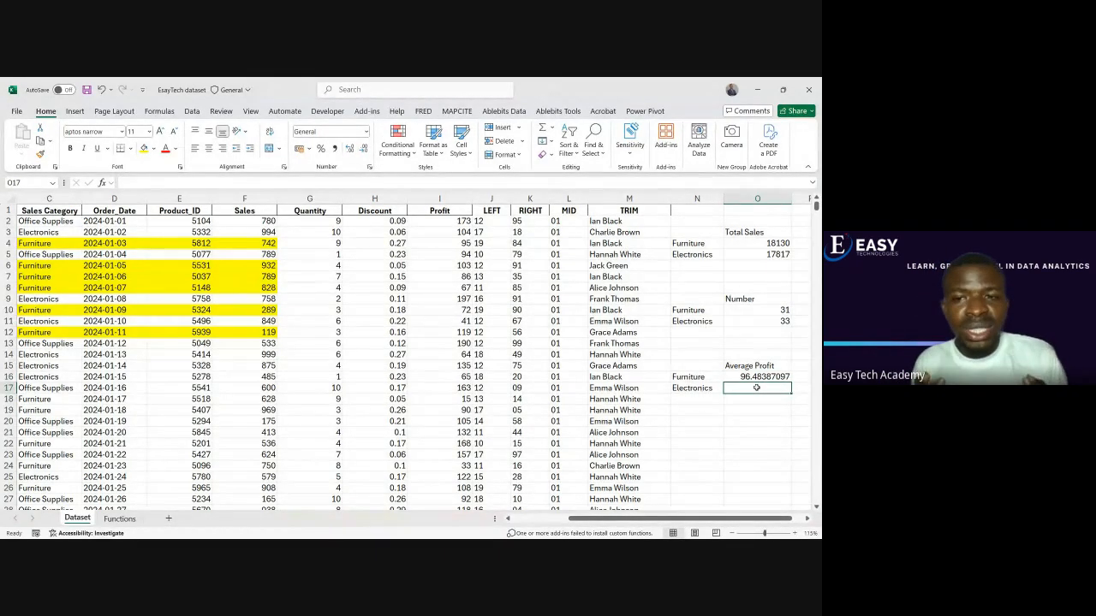
pyautogui.click(710, 388)
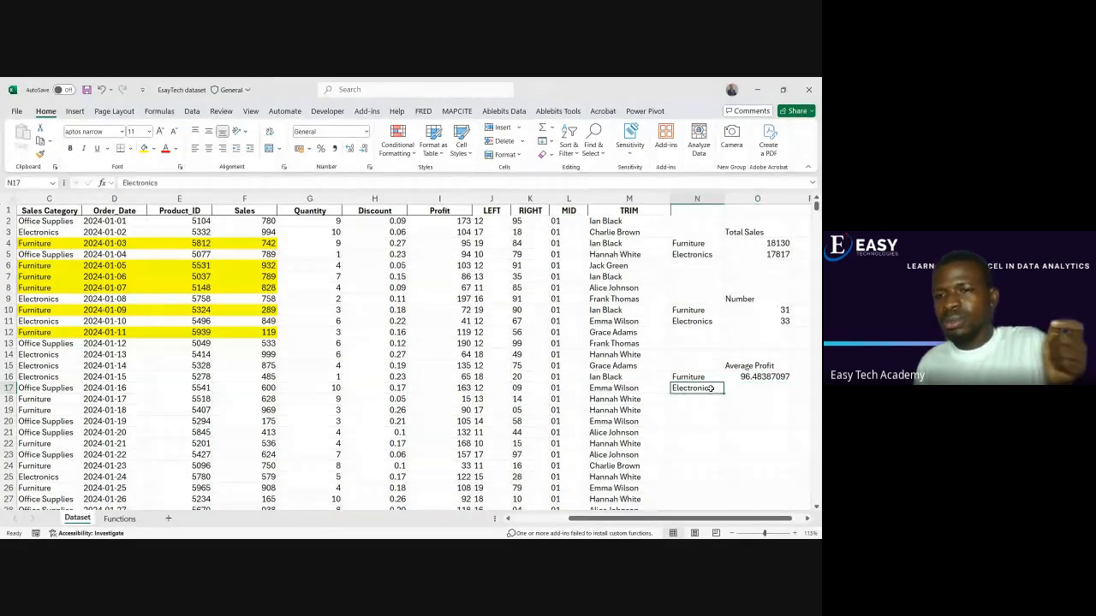
pyautogui.click(729, 392)
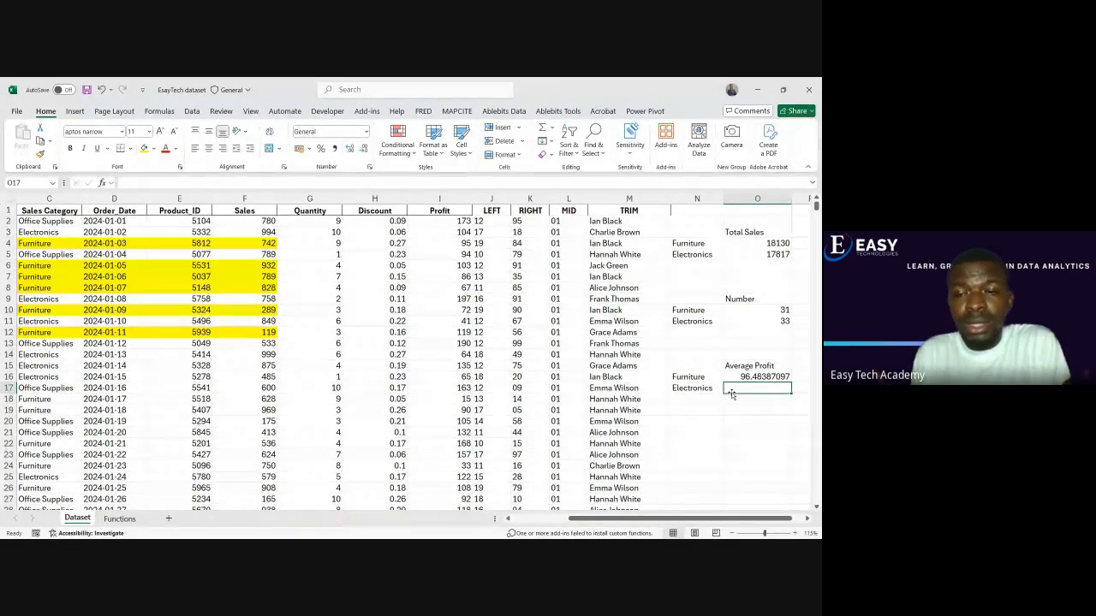
pyautogui.write('=av')
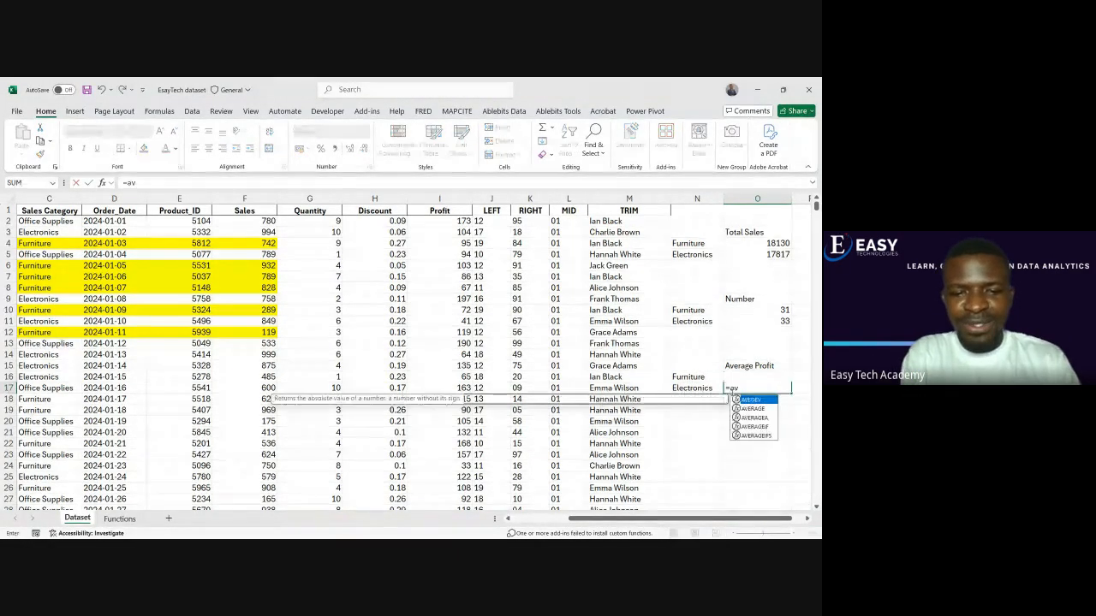
pyautogui.write('er')
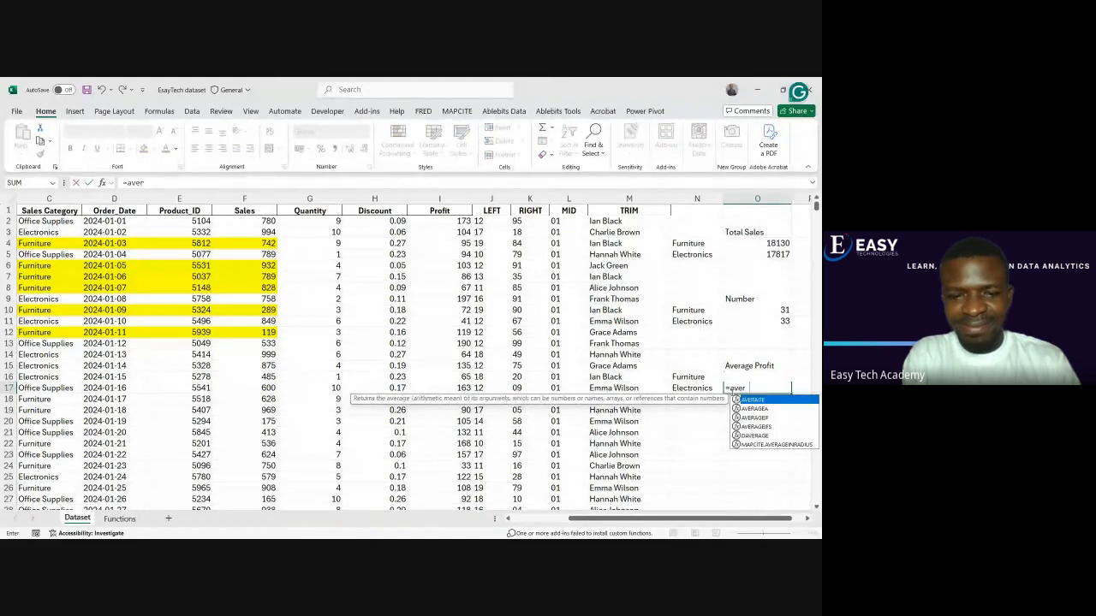
pyautogui.write('ageif')
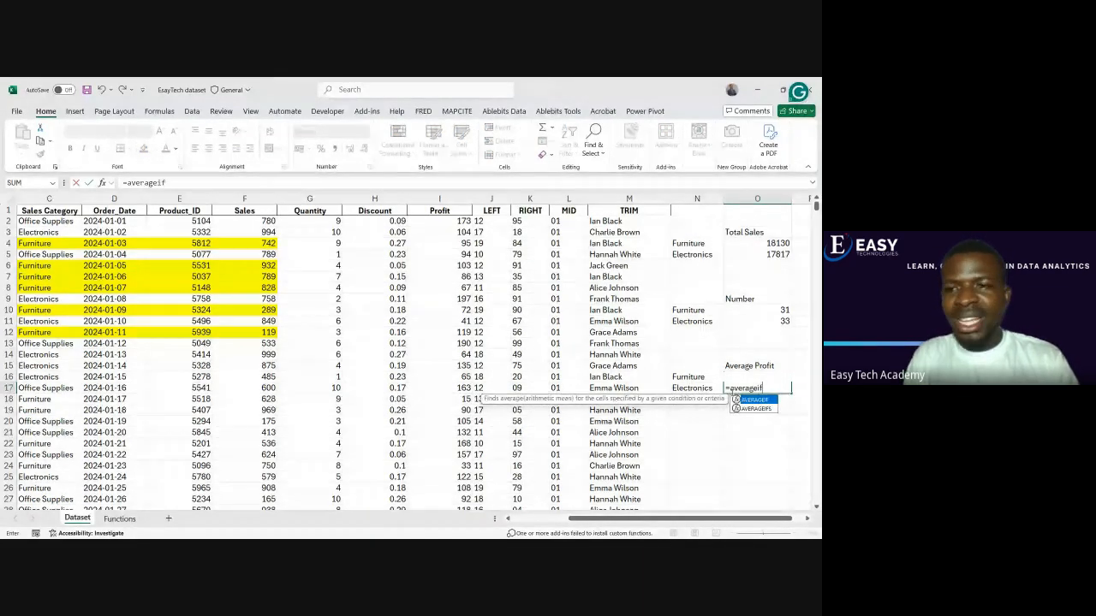
pyautogui.press('Tab')
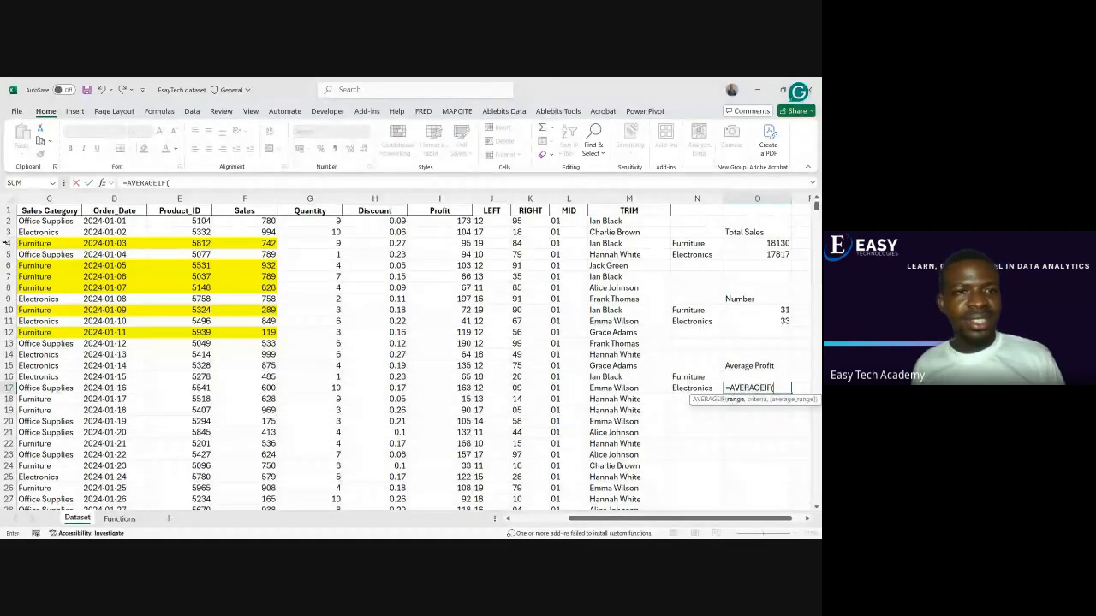
pyautogui.click(42, 199)
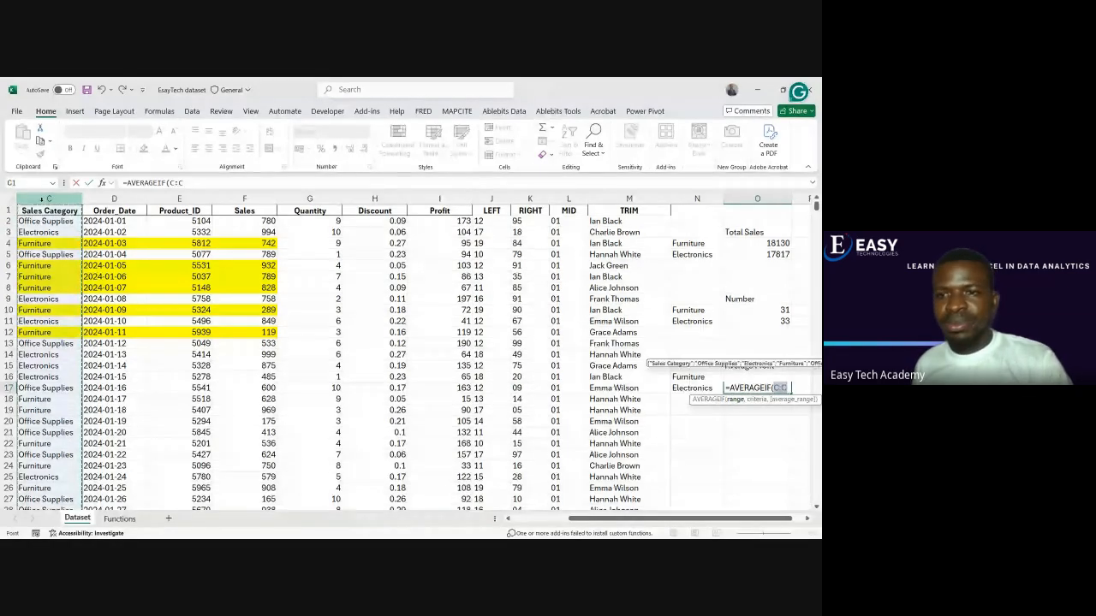
pyautogui.write(',')
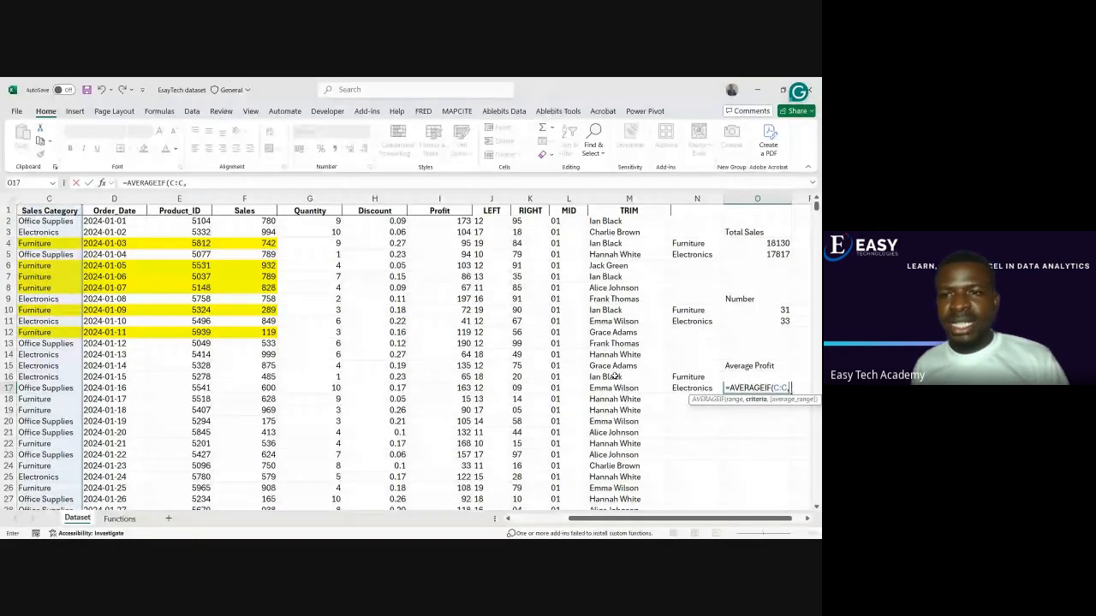
pyautogui.click(681, 390)
pyautogui.write(',')
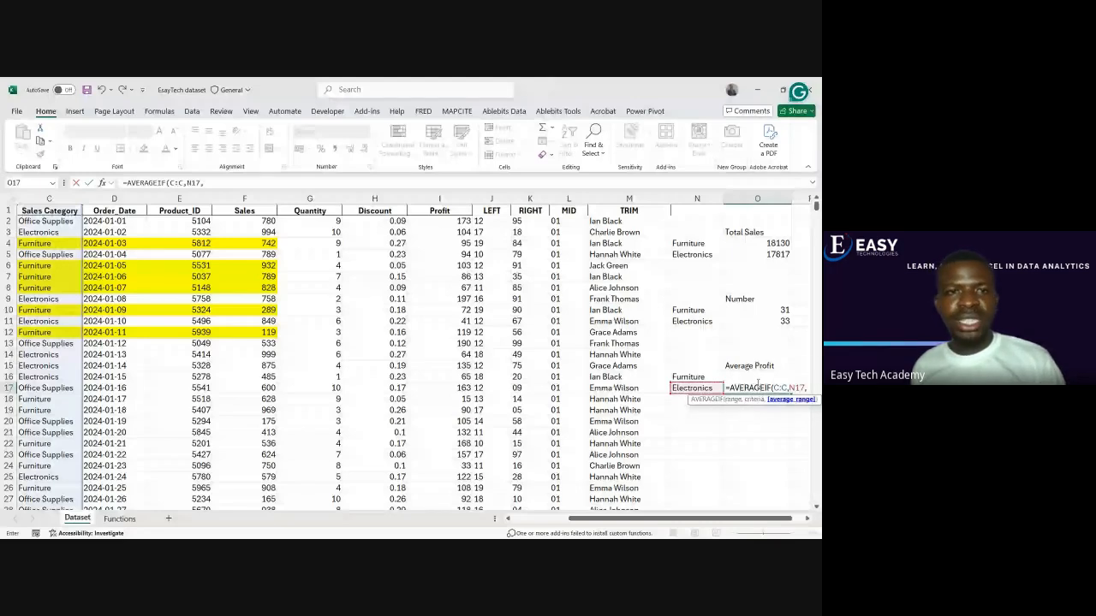
pyautogui.click(446, 198)
pyautogui.write(')')
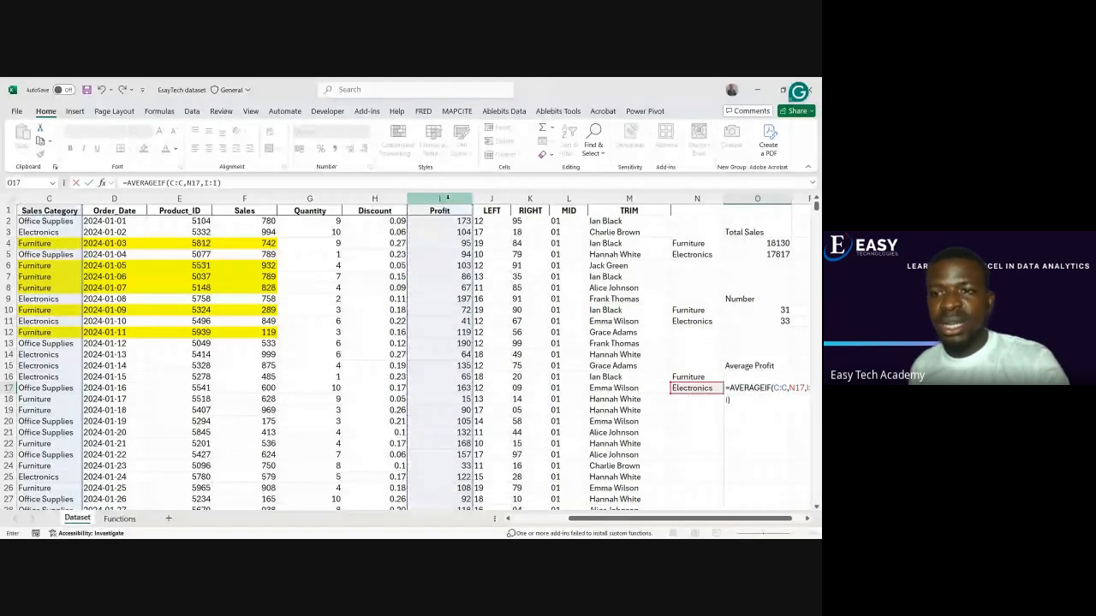
pyautogui.press('Return')
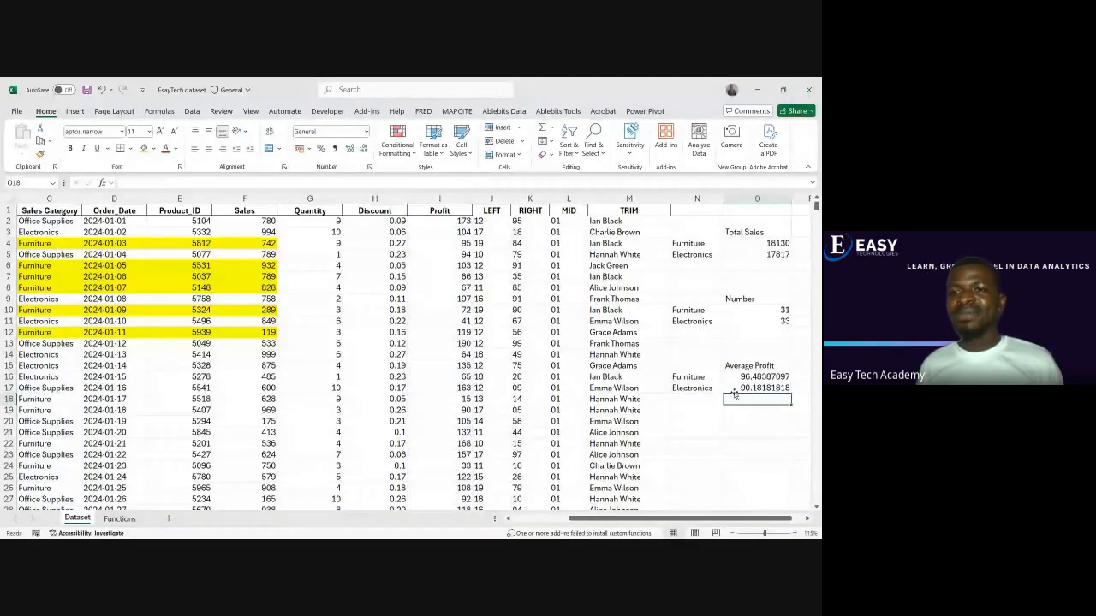
# Reduce the displayed average profits in O16:O17 to one decimal place
pyautogui.click(739, 388)
pyautogui.moveTo(744, 376); pyautogui.dragTo(744, 387)
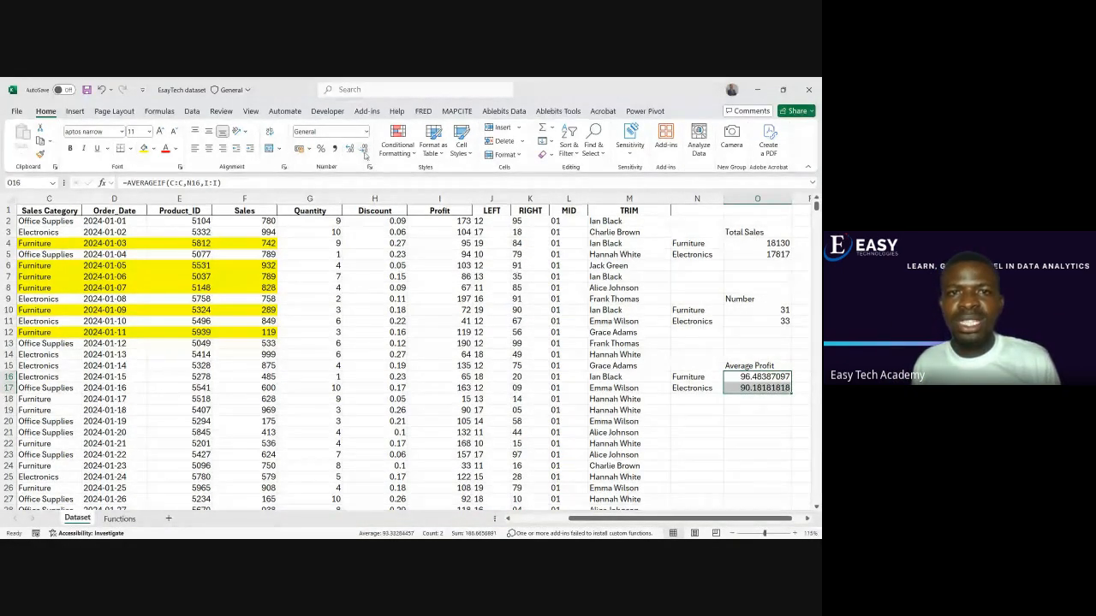
pyautogui.click(364, 154)
pyautogui.click(363, 154)
pyautogui.click(364, 154)
pyautogui.click(364, 154)
pyautogui.click(364, 155)
pyautogui.click(365, 155)
pyautogui.click(365, 155)
pyautogui.click(710, 408)
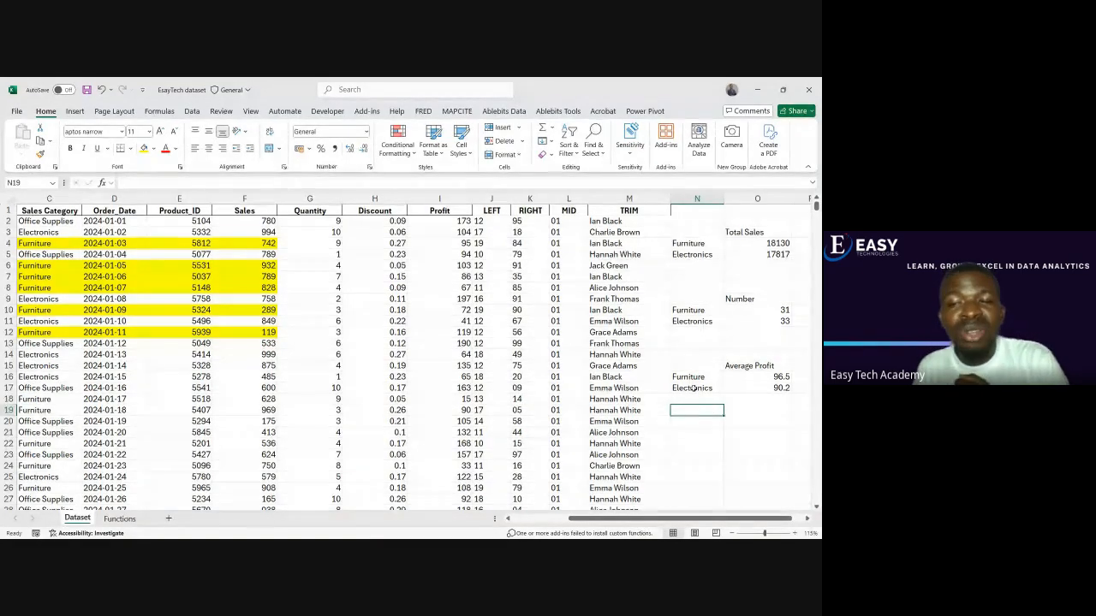
# Apply the US dollar accounting format, $ English (United States), to the average profits in O16:O17
pyautogui.moveTo(758, 376); pyautogui.dragTo(758, 388)
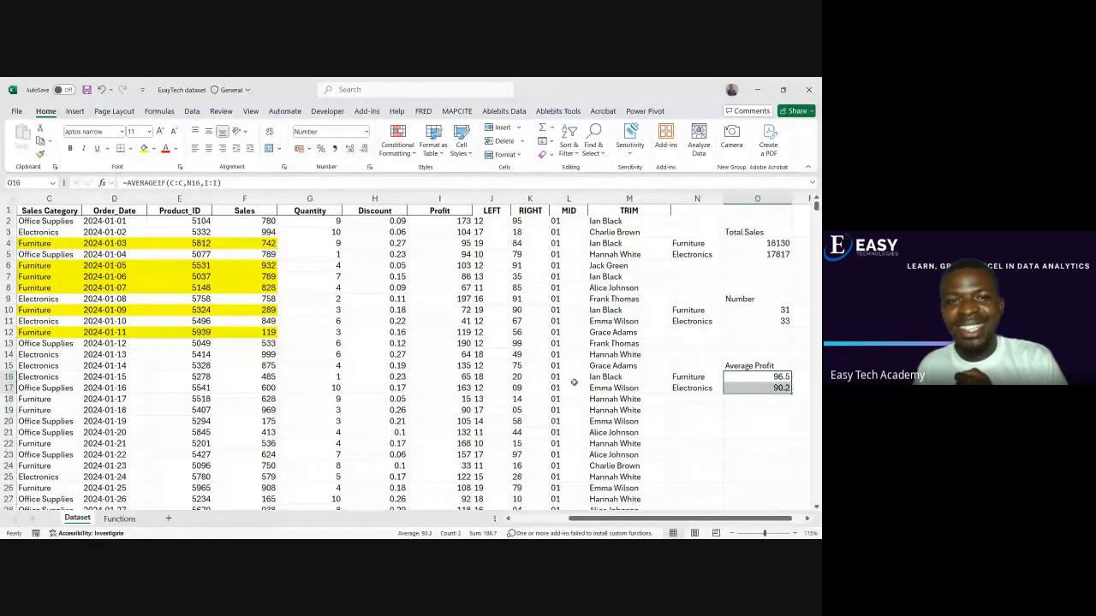
pyautogui.click(307, 148)
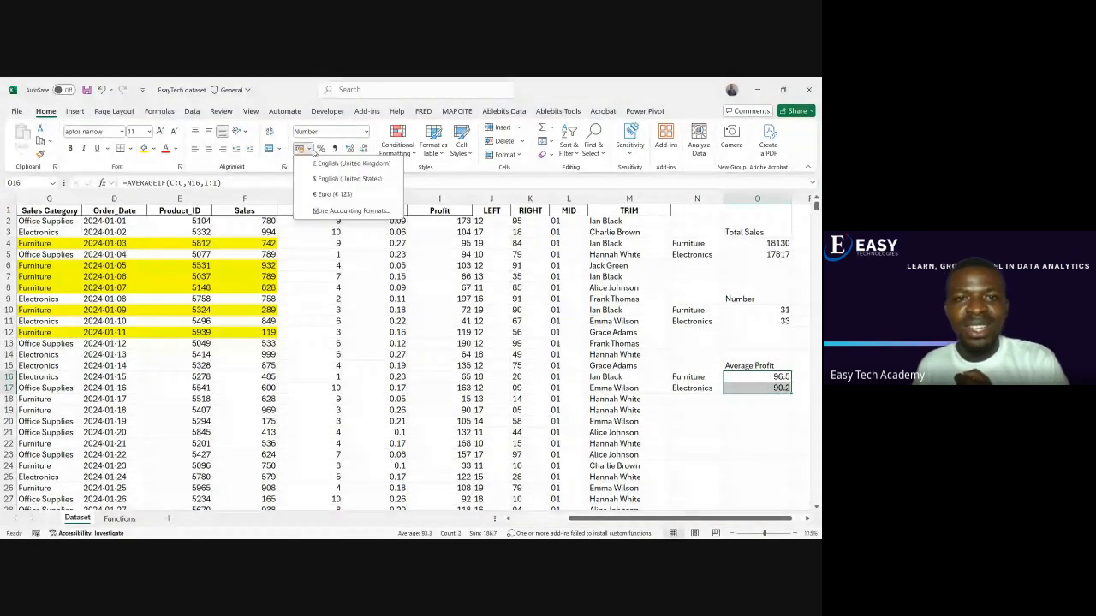
pyautogui.click(328, 211)
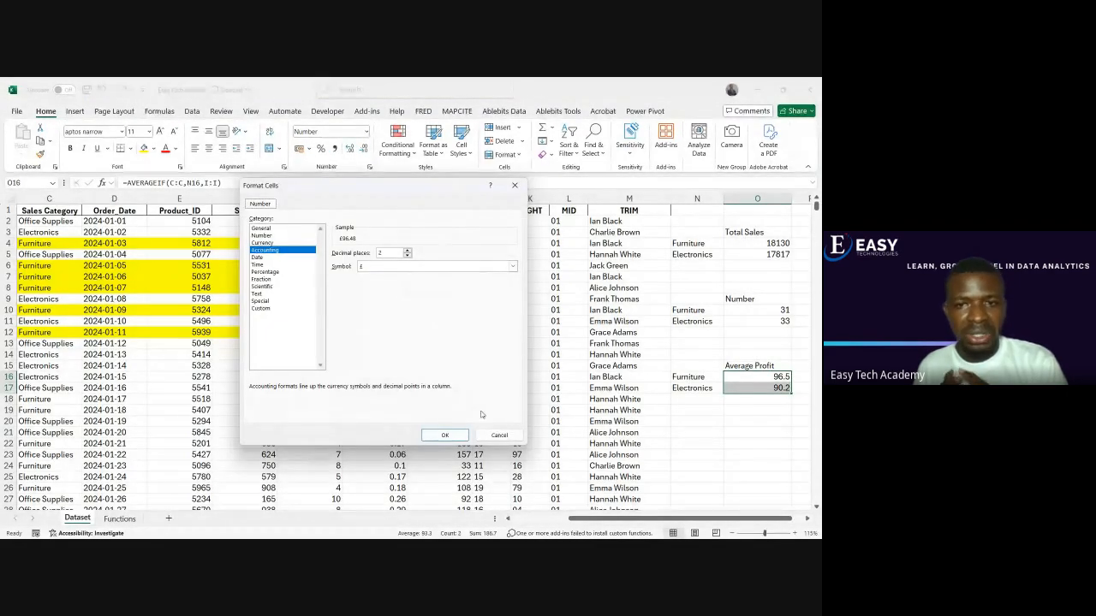
pyautogui.click(499, 436)
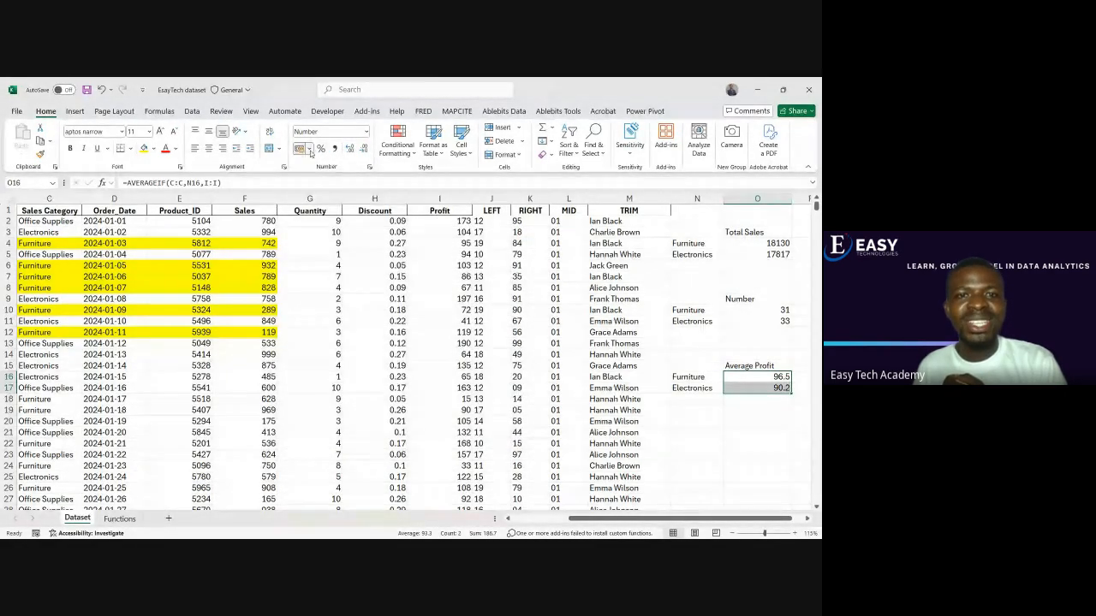
pyautogui.click(306, 148)
pyautogui.click(321, 182)
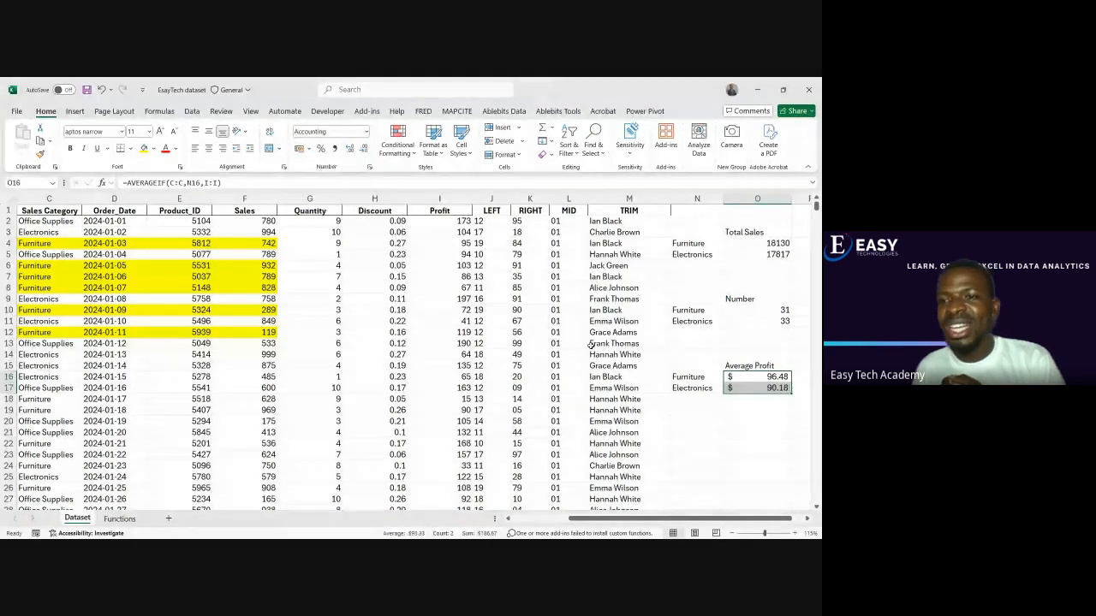
# Review the Furniture average profit formula in O16 and its category label in N16
pyautogui.click(755, 420)
pyautogui.click(754, 378)
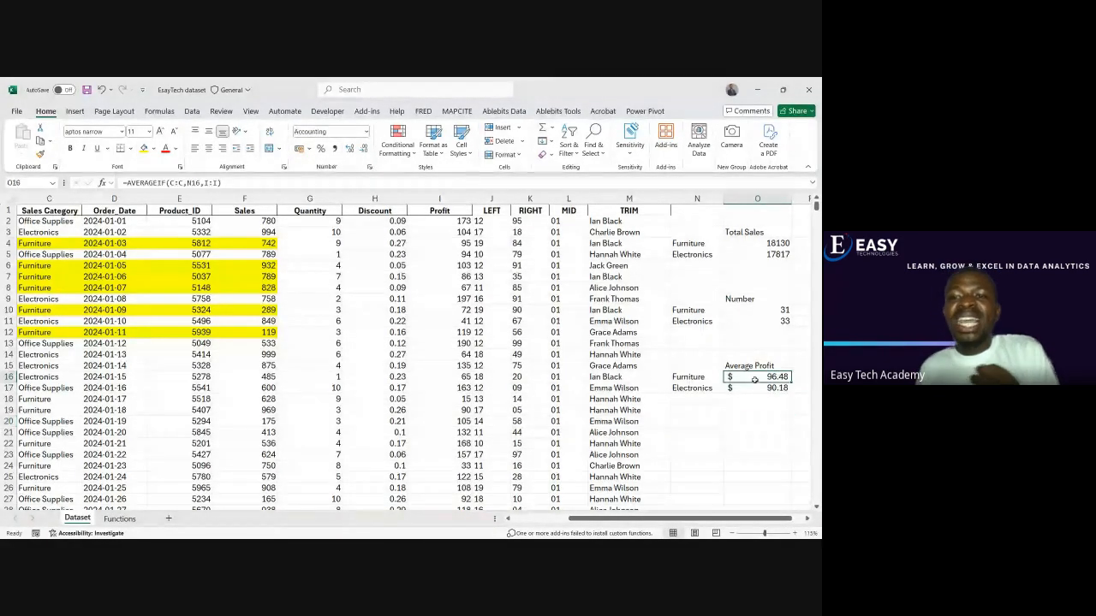
pyautogui.click(710, 379)
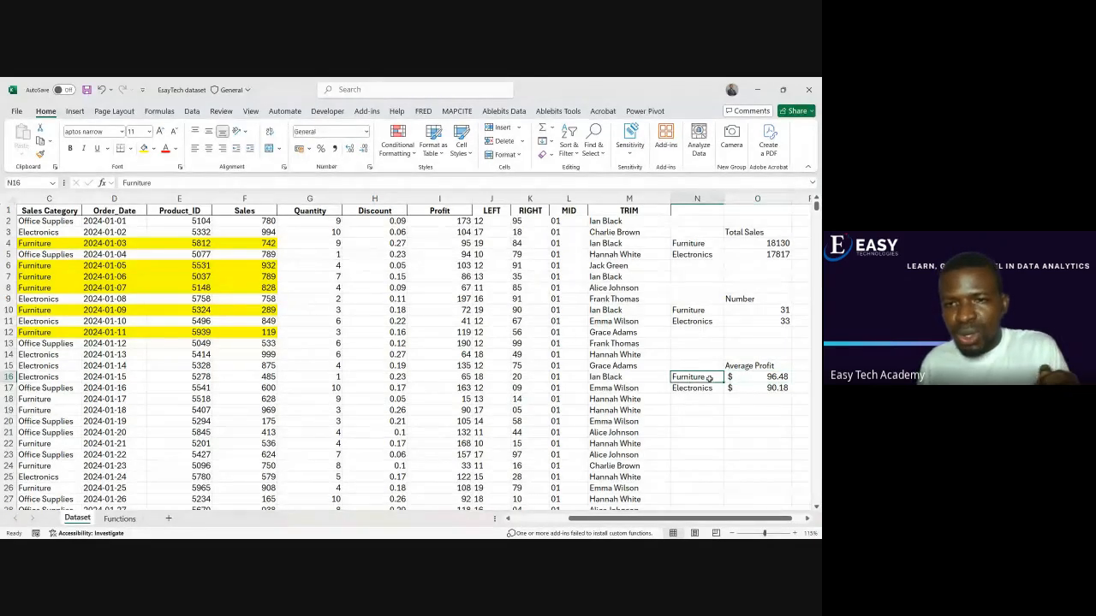
# Switch to the Google Meet call and look through the list of participants
pyautogui.click(747, 378)
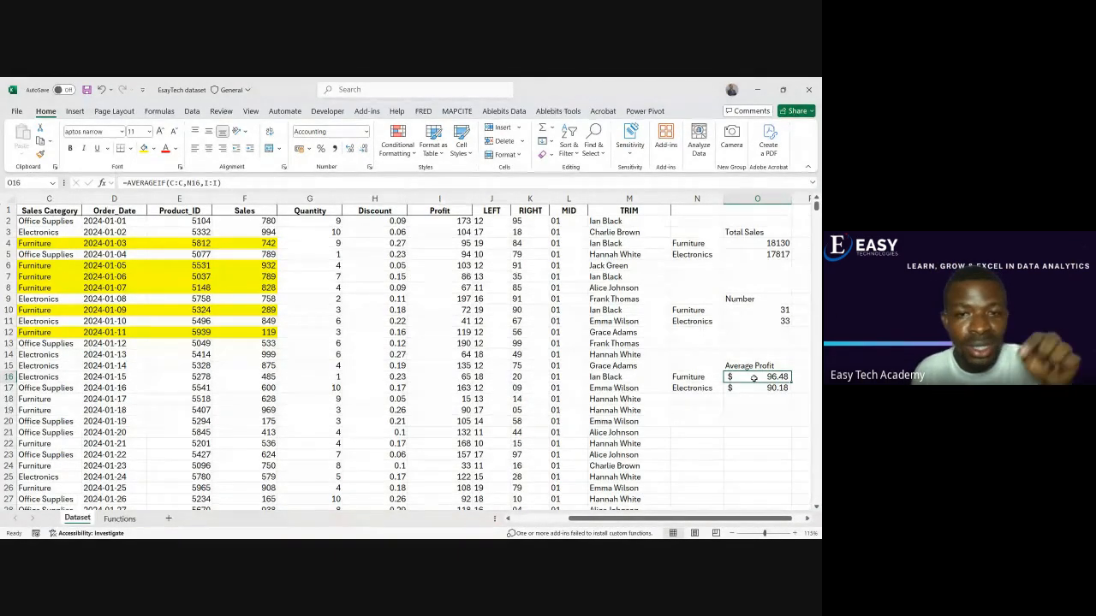
pyautogui.moveTo(494, 527)
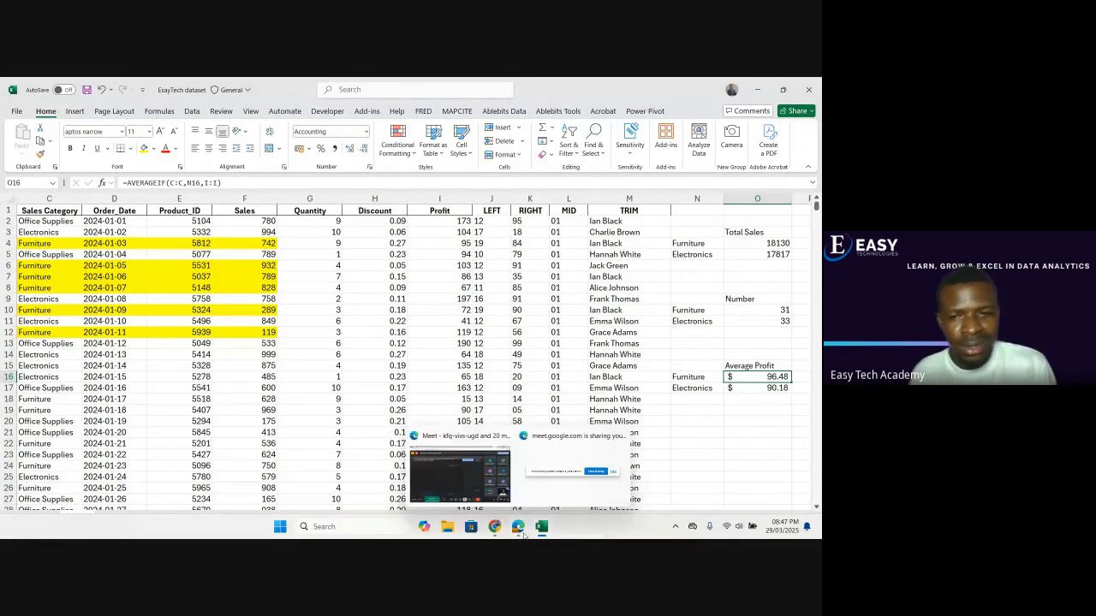
pyautogui.click(493, 485)
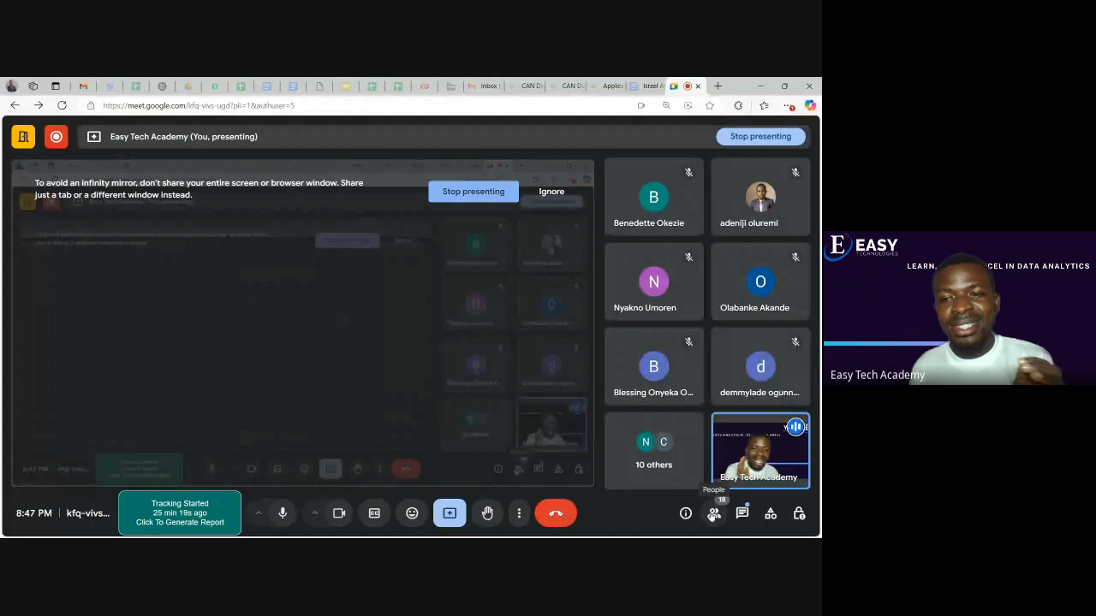
pyautogui.click(714, 513)
pyautogui.scroll(-5, 714, 470)
pyautogui.scroll(-3, 714, 469)
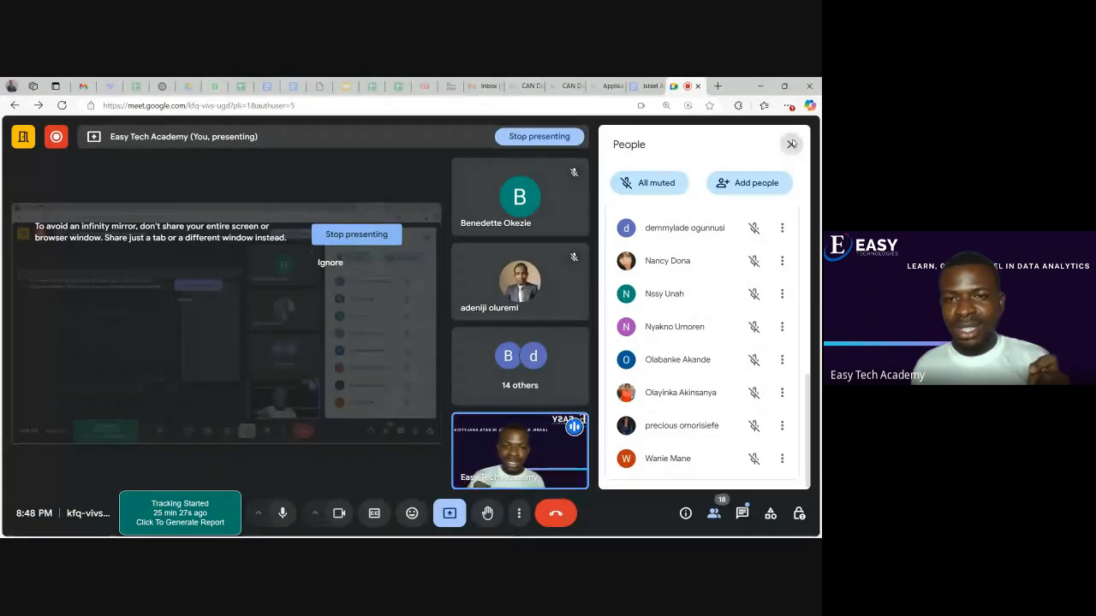
pyautogui.click(791, 144)
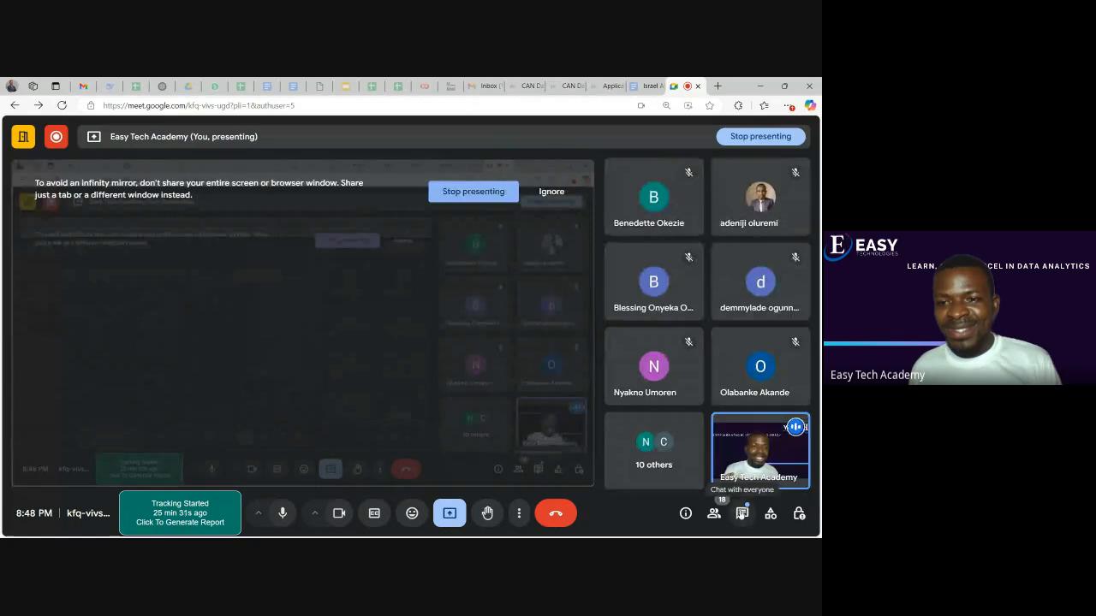
# Read the in-call messages of the meeting and return to the Dataset sheet in Excel
pyautogui.click(741, 514)
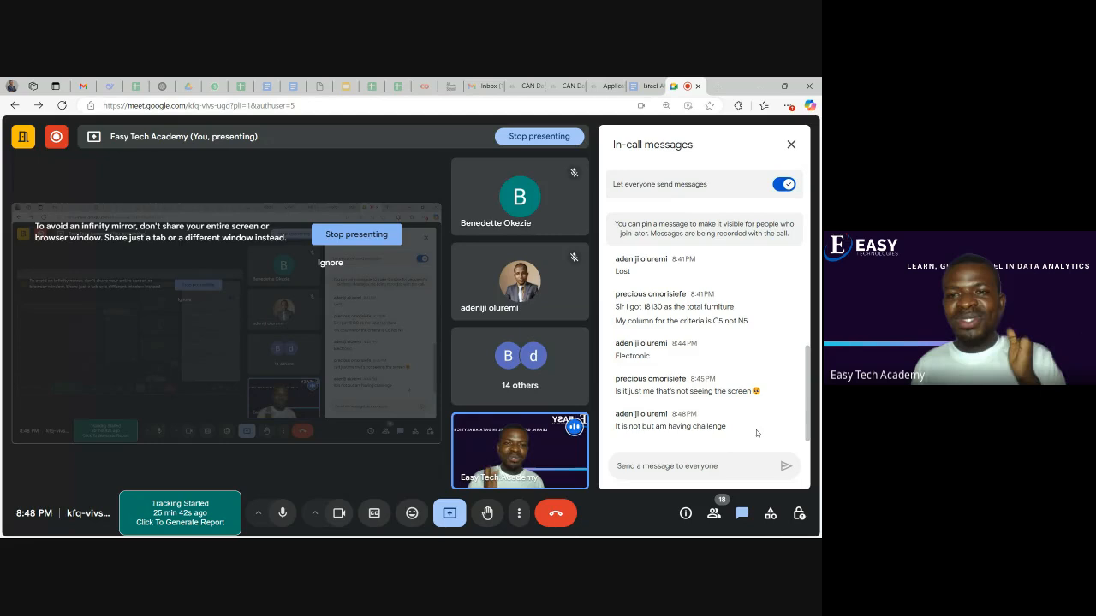
pyautogui.click(791, 146)
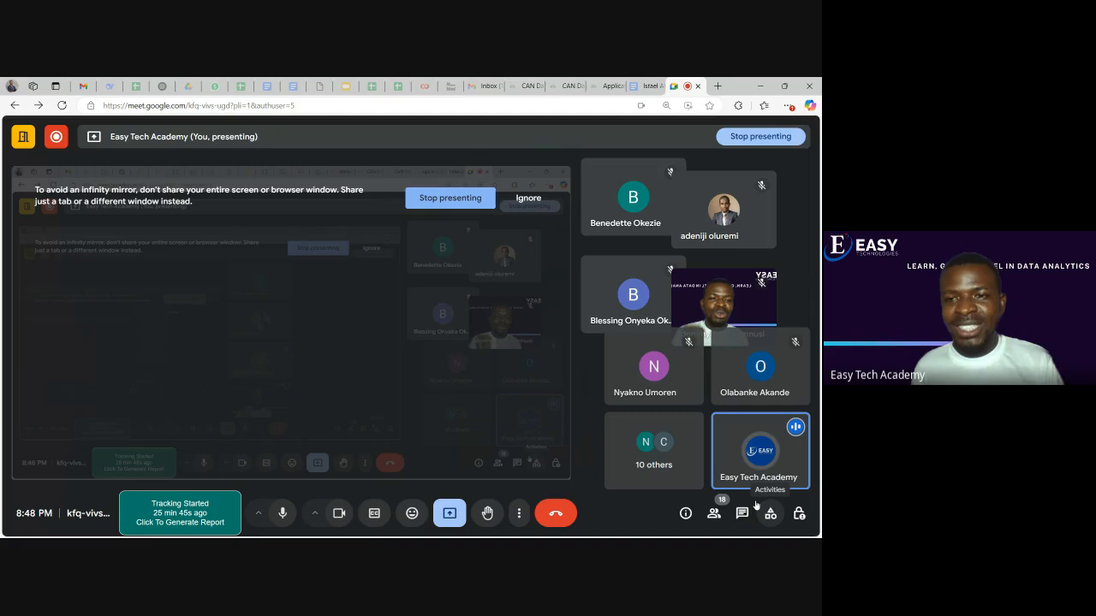
pyautogui.click(744, 513)
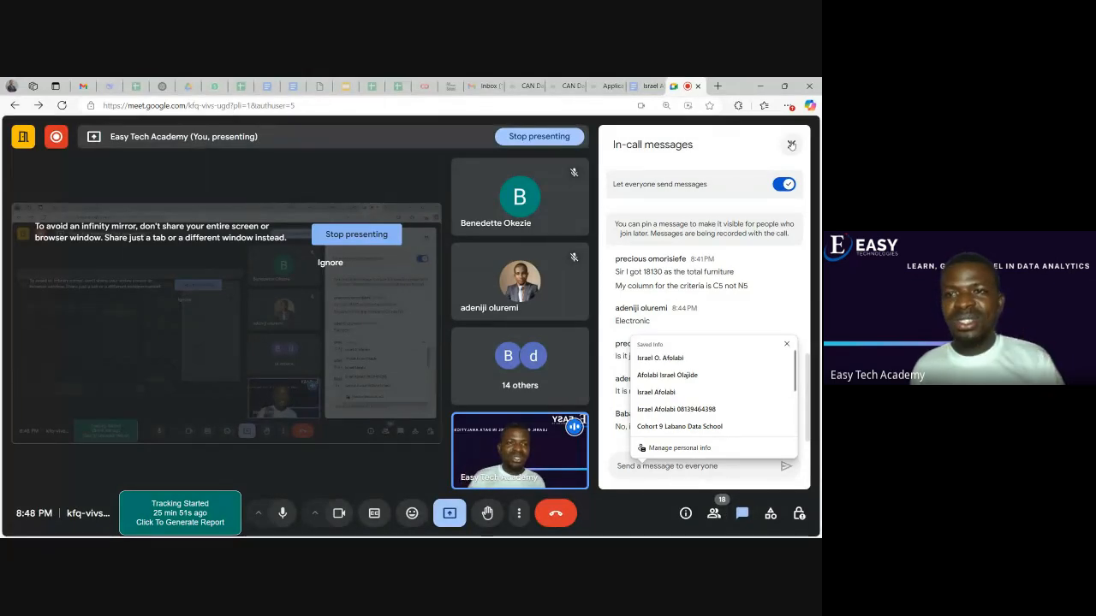
pyautogui.click(760, 87)
pyautogui.click(749, 410)
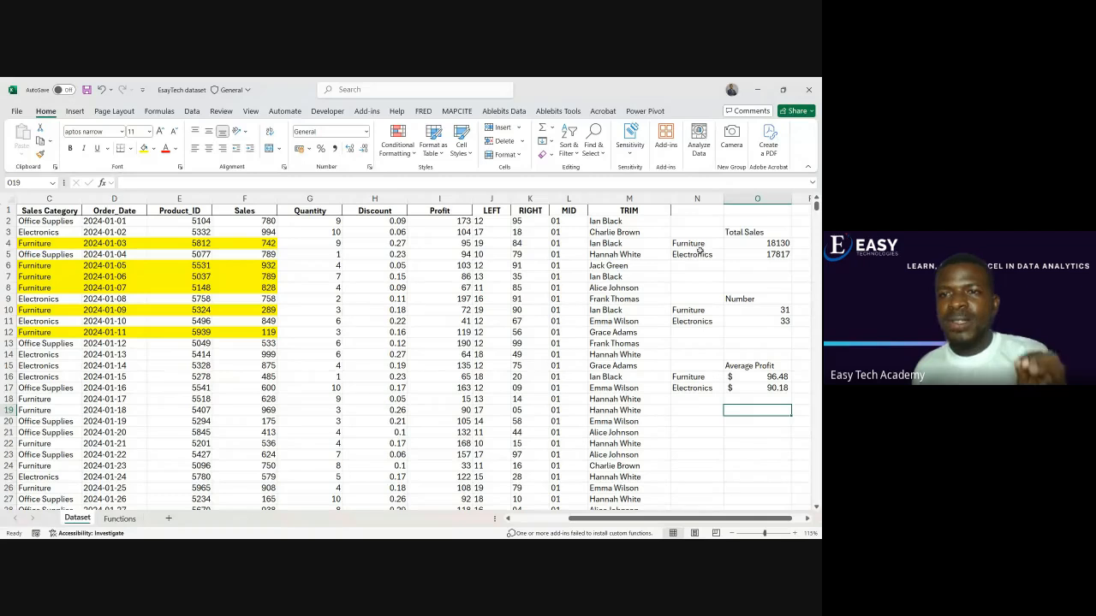
# Review the Total Sales, Number and Average Profit tables in columns N and O, including their SUMIF and COUNTIF formulas
pyautogui.moveTo(742, 244); pyautogui.dragTo(743, 253)
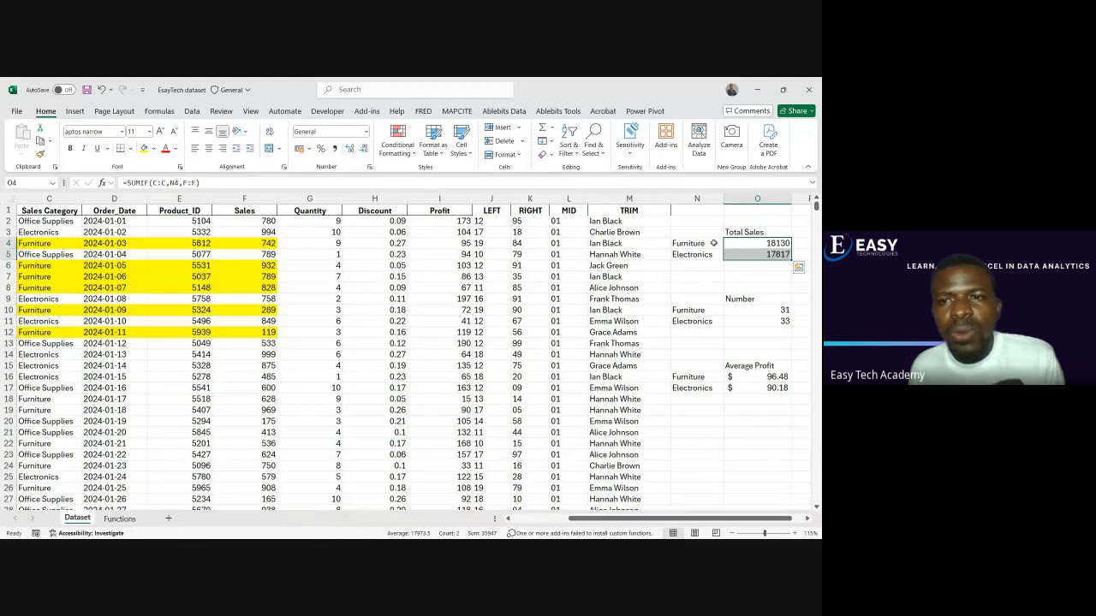
pyautogui.click(712, 243)
pyautogui.click(741, 244)
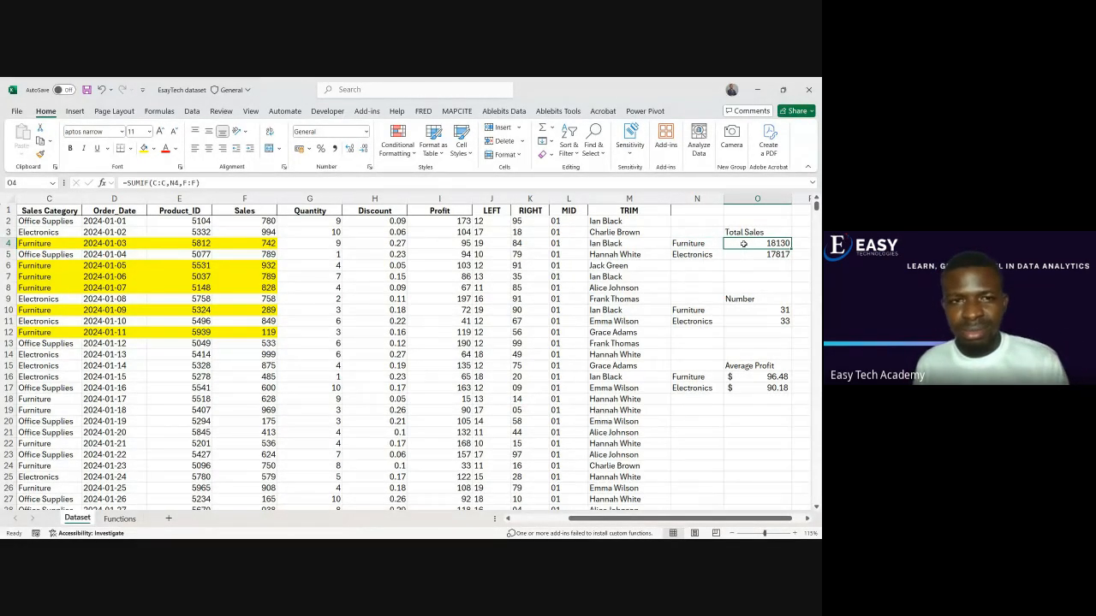
pyautogui.click(734, 298)
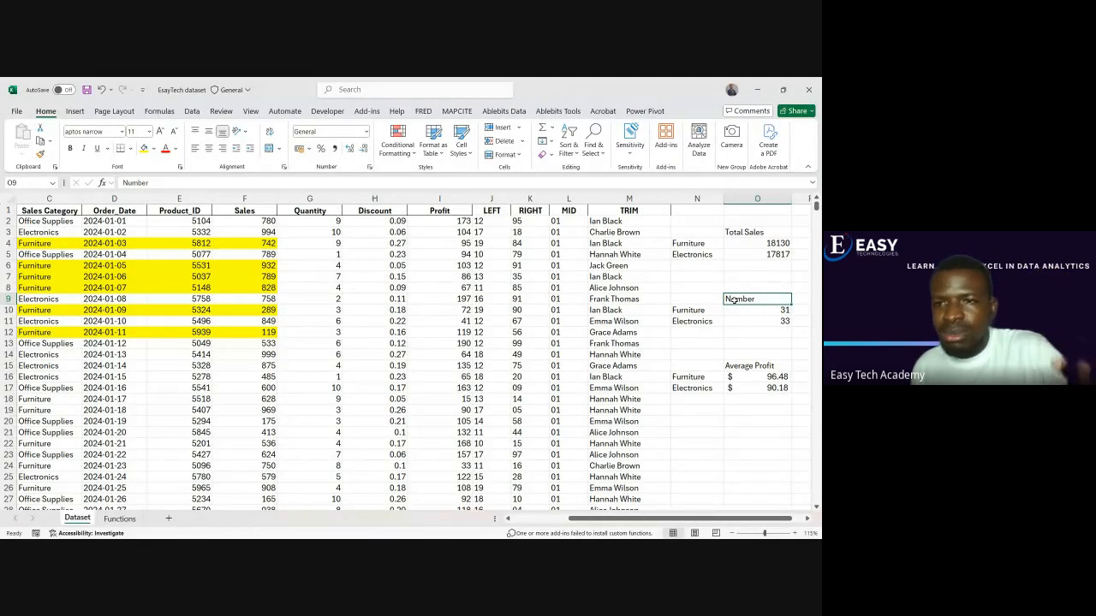
pyautogui.click(737, 322)
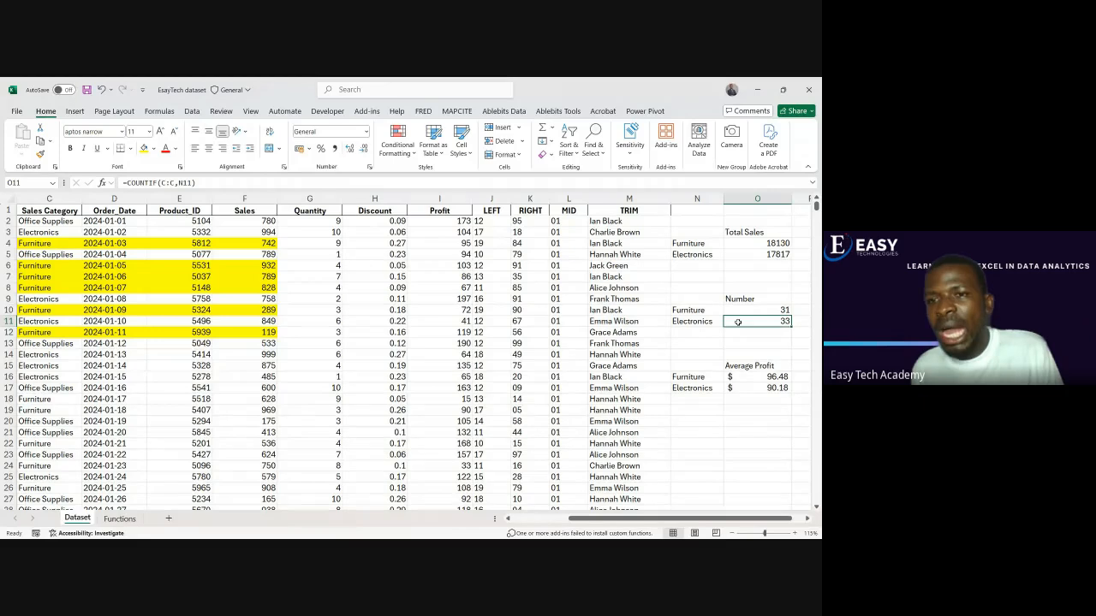
pyautogui.click(719, 322)
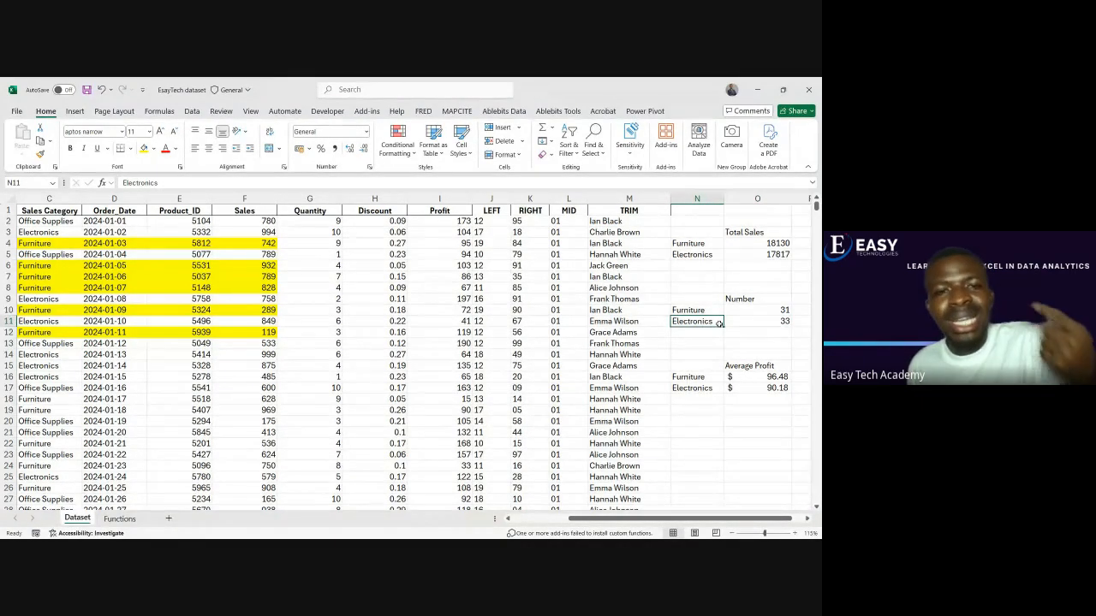
pyautogui.click(719, 311)
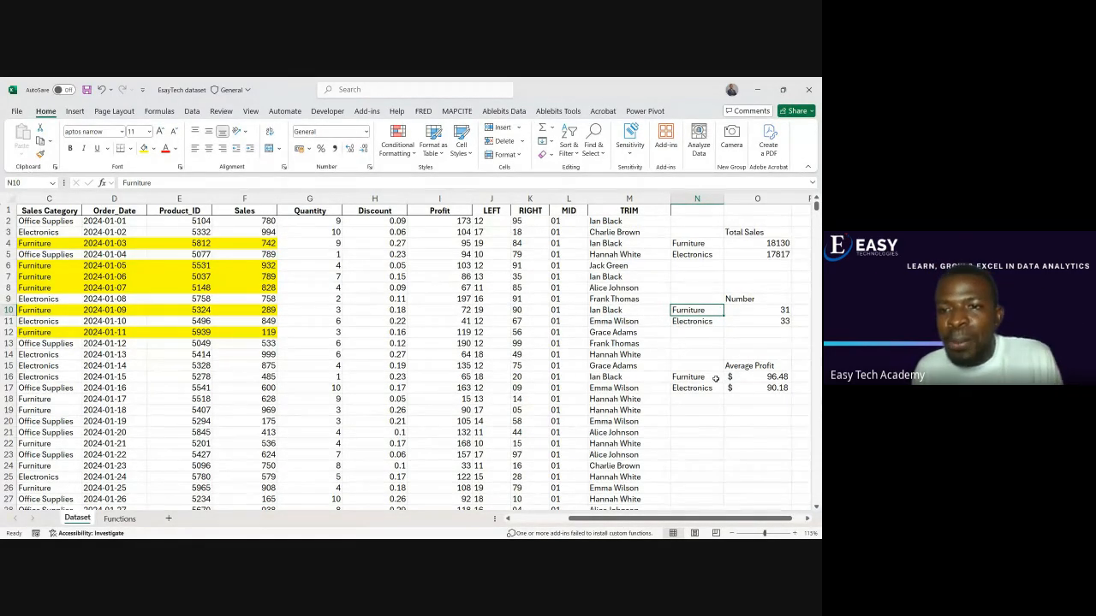
pyautogui.moveTo(690, 378); pyautogui.dragTo(736, 388)
pyautogui.click(739, 403)
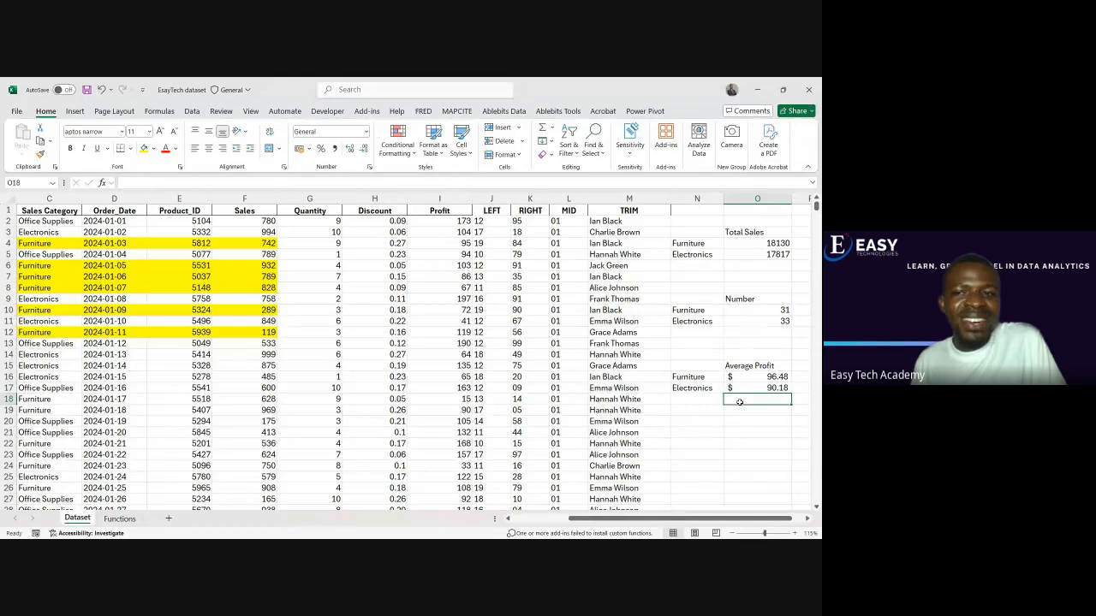
pyautogui.moveTo(790, 425); pyautogui.dragTo(813, 425)
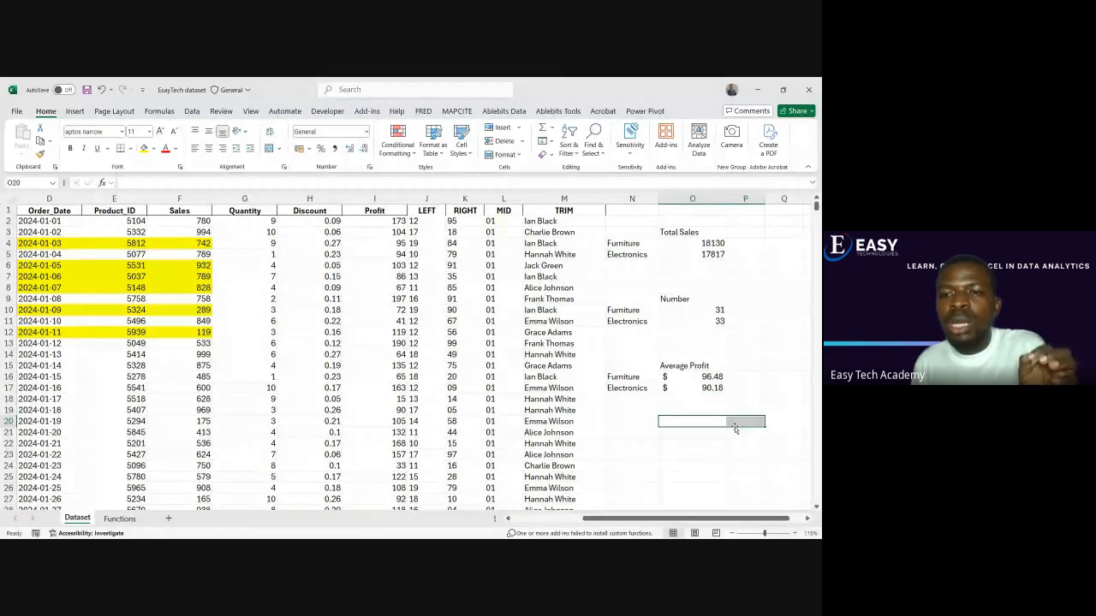
# Check the list on the Functions sheet, highlighting VLOOKUP and HLOOKUP, and return to cell O20 on the Dataset sheet
pyautogui.click(120, 519)
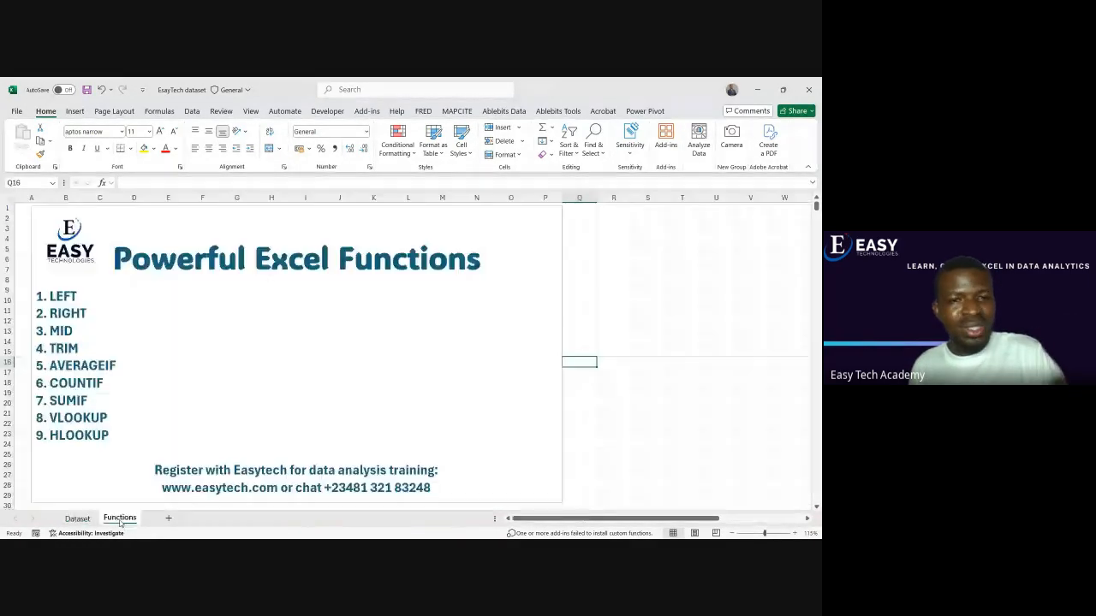
pyautogui.click(669, 425)
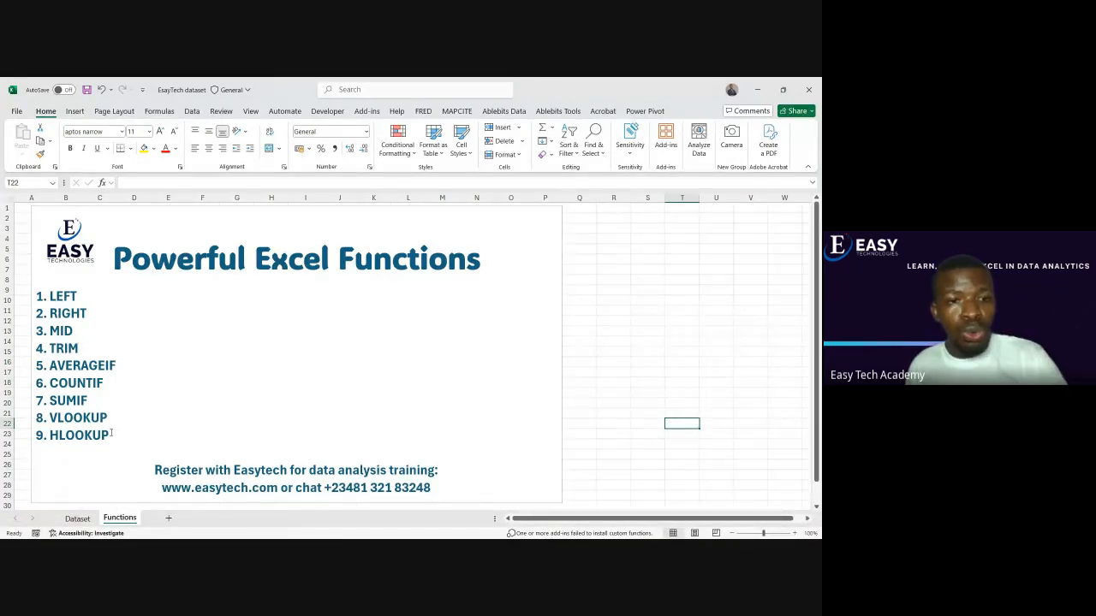
pyautogui.moveTo(110, 434); pyautogui.dragTo(49, 418)
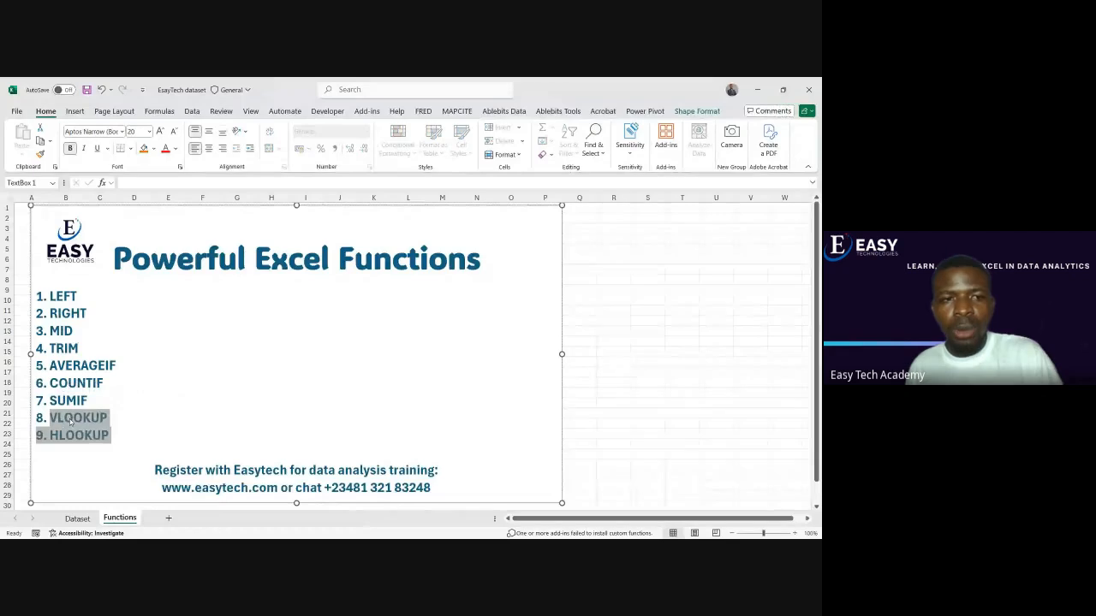
pyautogui.click(77, 518)
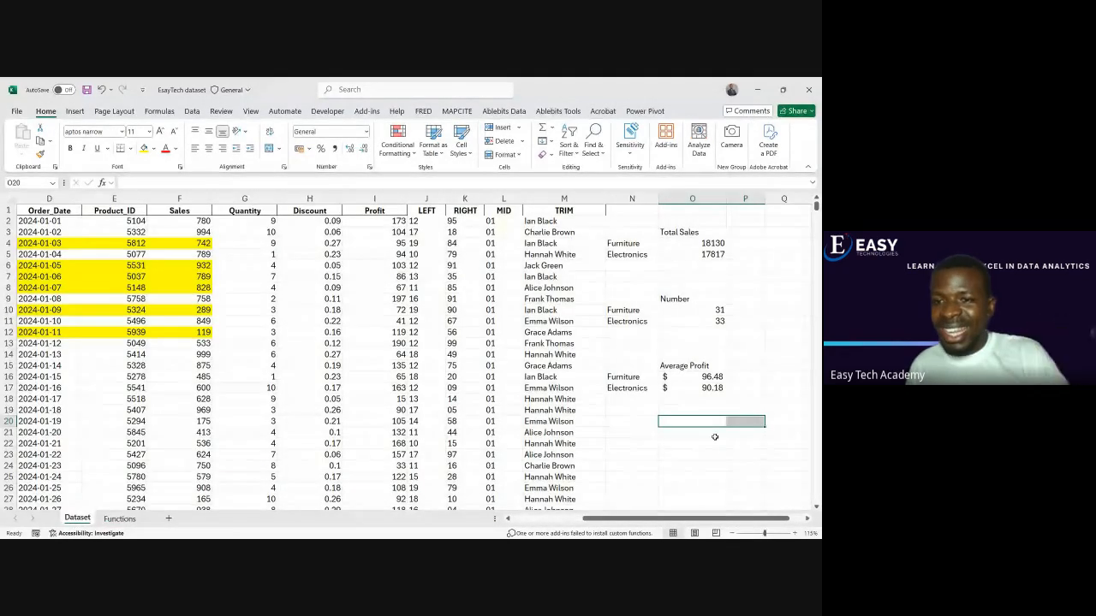
pyautogui.click(702, 431)
pyautogui.click(698, 423)
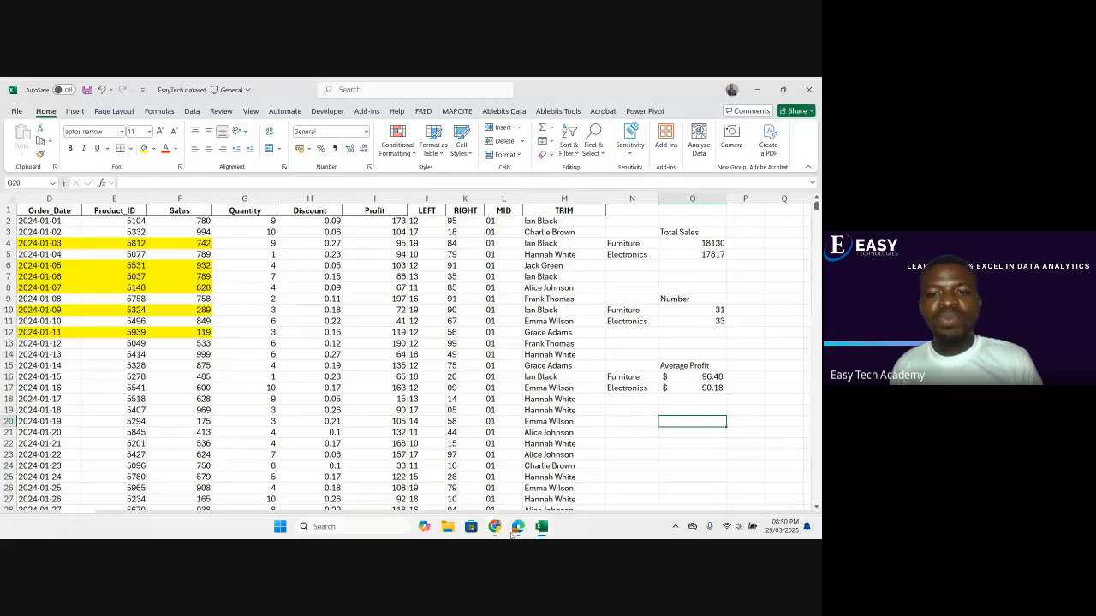
# Switch back to the Google Meet call to access the screen presentation controls
pyautogui.moveTo(494, 524)
pyautogui.click(492, 501)
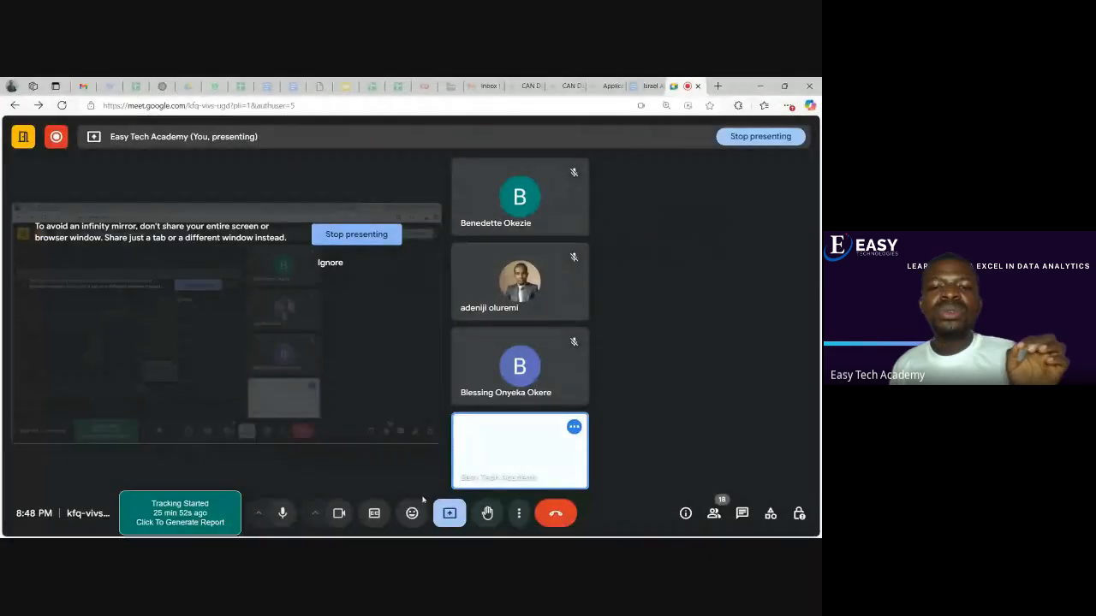
pyautogui.click(444, 519)
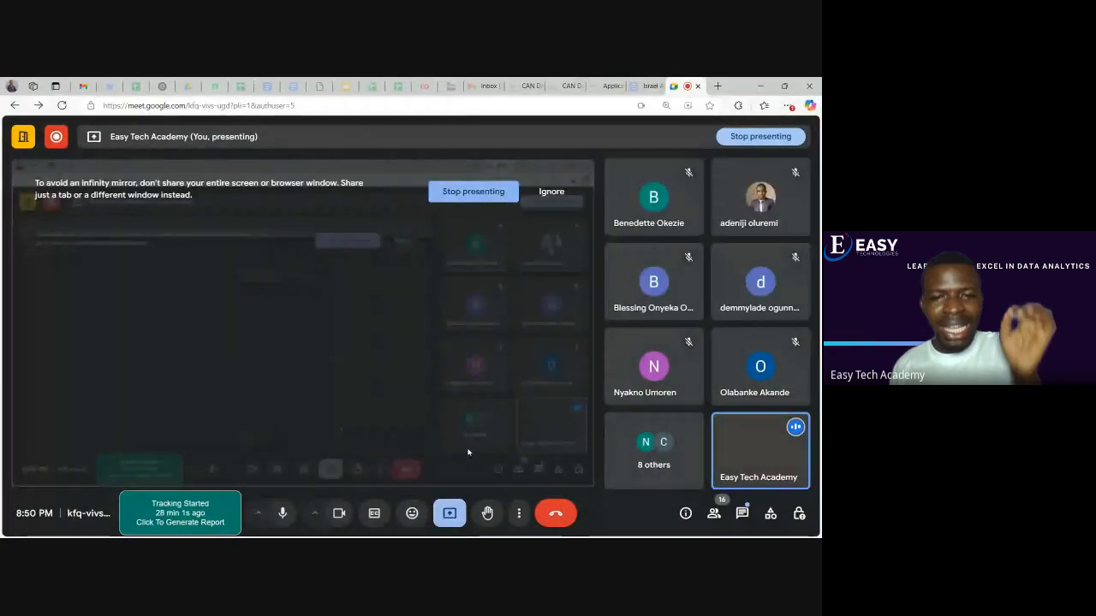